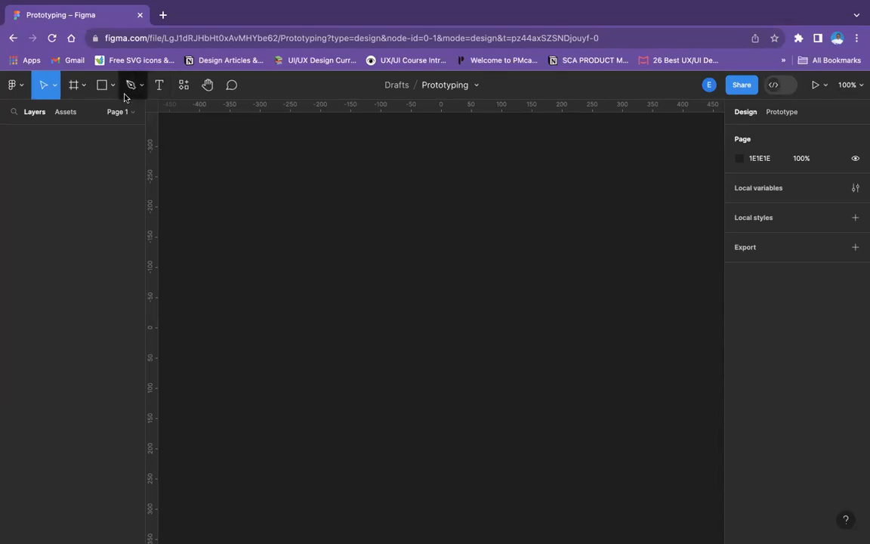
# Draw a frame on the empty canvas, set its height to 48, and narrow it to about 56 wide
pyautogui.click(83, 88)
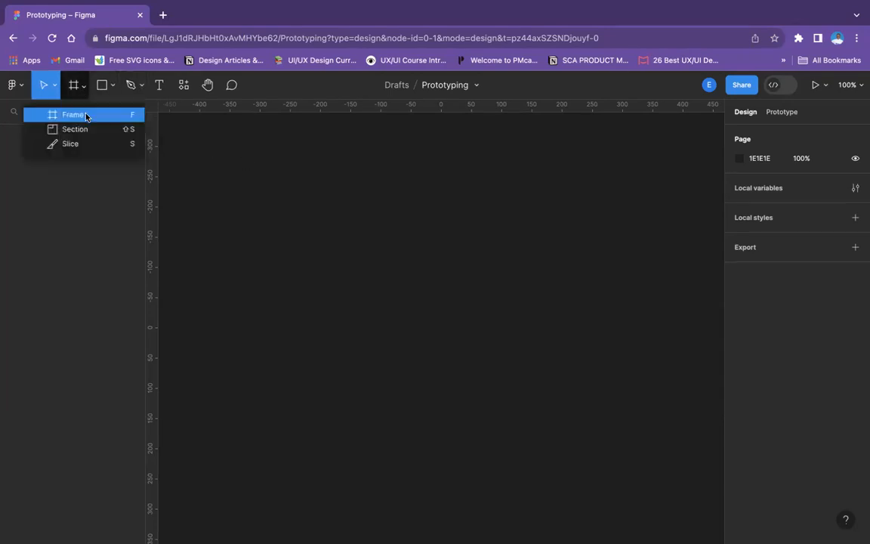
pyautogui.click(87, 116)
pyautogui.moveTo(240, 158); pyautogui.dragTo(321, 224)
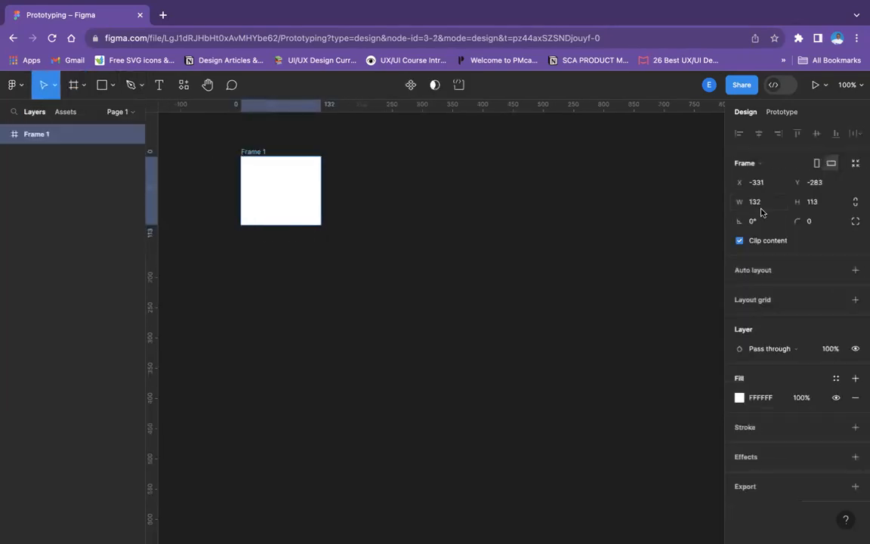
pyautogui.click(814, 204)
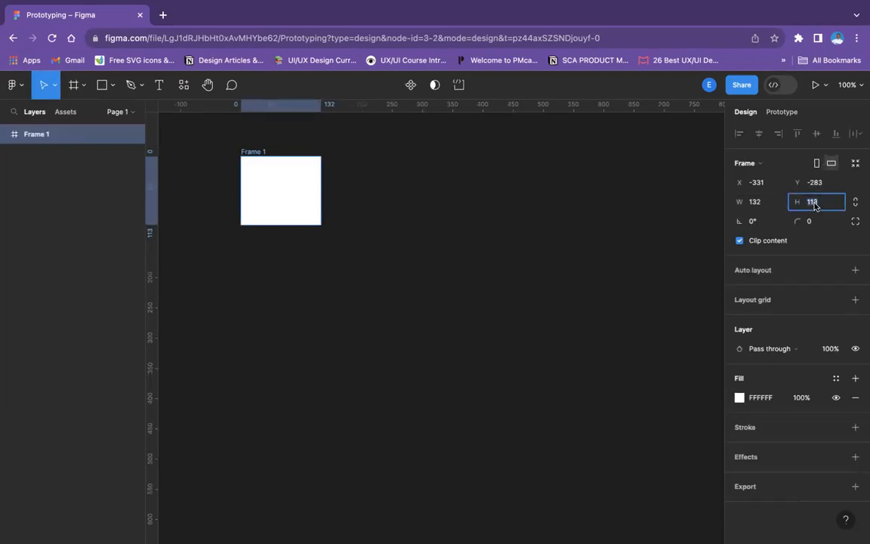
pyautogui.write('48')
pyautogui.press('Return')
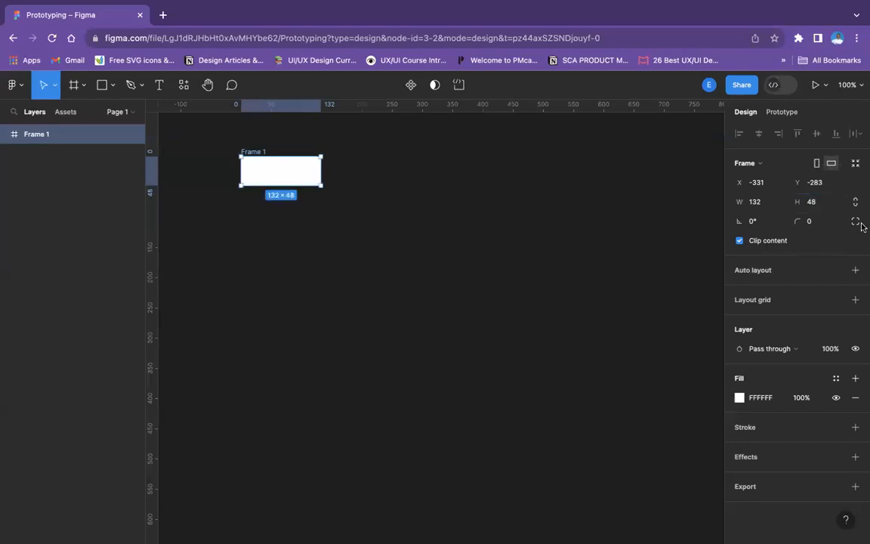
pyautogui.click(293, 188)
pyautogui.click(297, 179)
pyautogui.moveTo(320, 169); pyautogui.dragTo(275, 170)
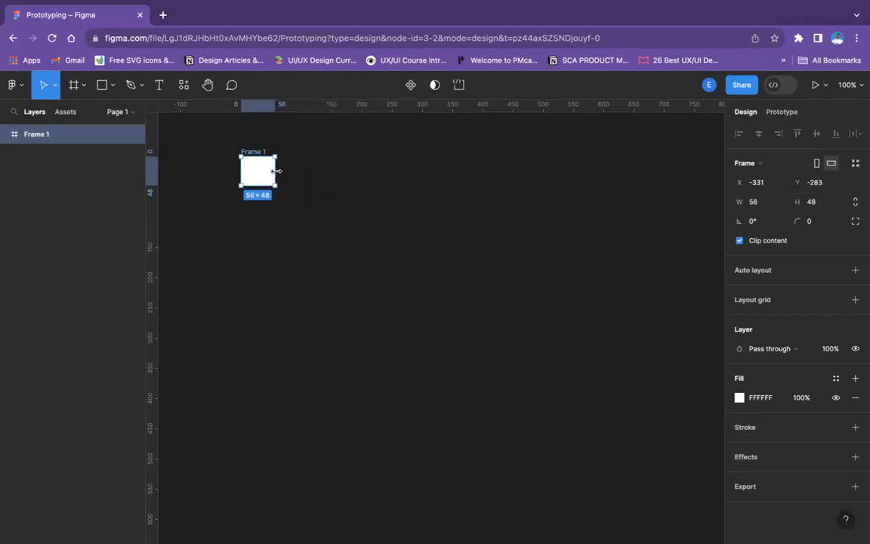
# Rename the frame as Cursor
pyautogui.hotkey('shift', '=')
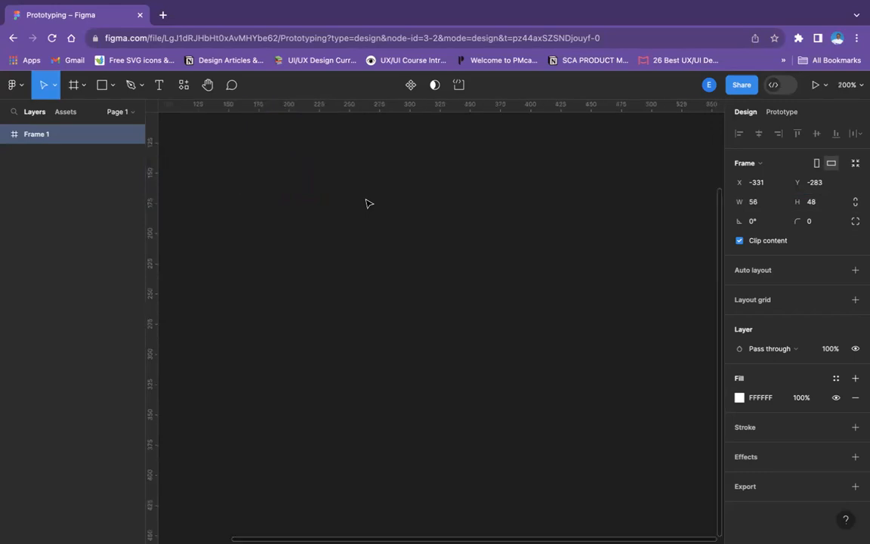
pyautogui.hscroll(-4, 366, 200)
pyautogui.scroll(3, 367, 200)
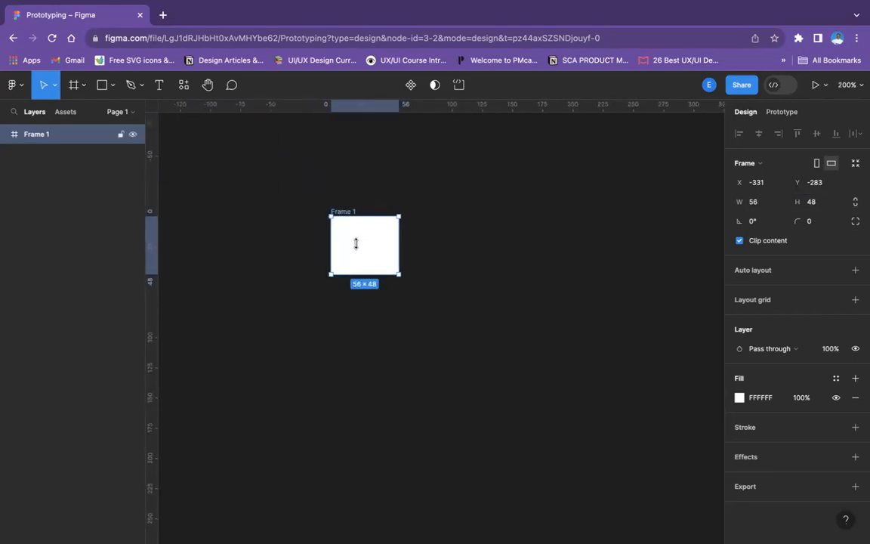
pyautogui.doubleClick(342, 210)
pyautogui.write('Cursor')
pyautogui.click(420, 254)
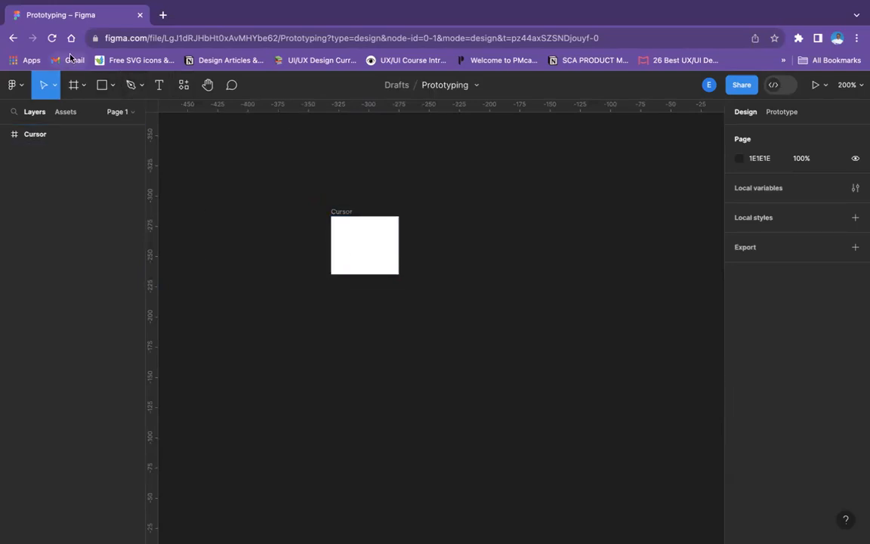
# Add a text layer containing a vertical bar "|" inside the Cursor frame
pyautogui.click(156, 85)
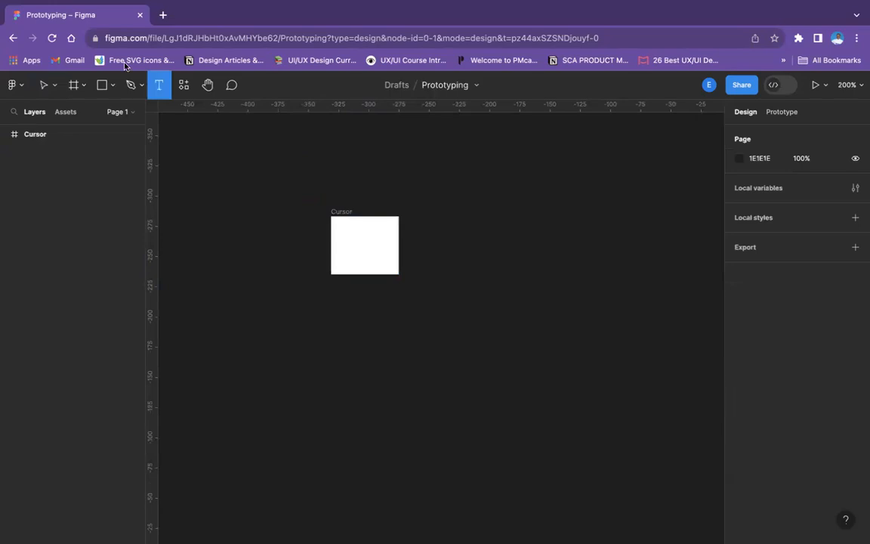
pyautogui.click(352, 238)
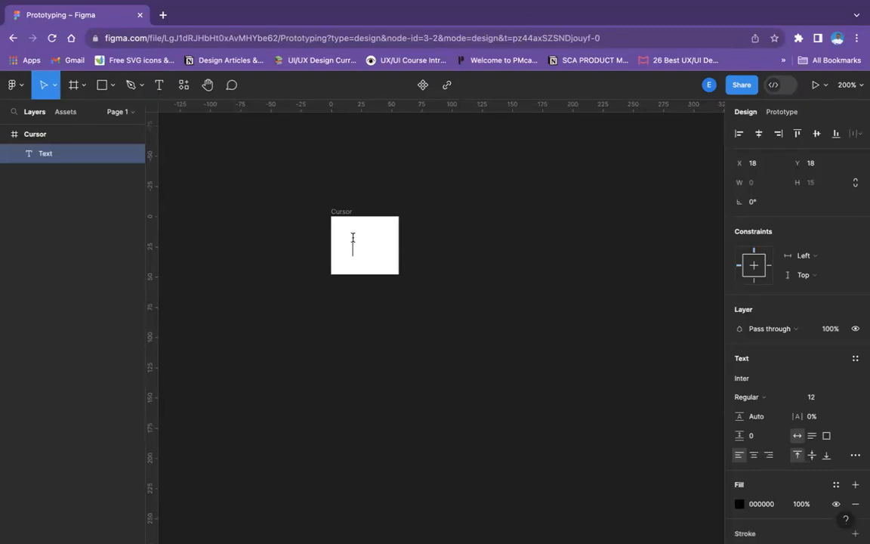
pyautogui.write('|')
# Set the font size of the vertical bar text to 16
pyautogui.click(843, 397)
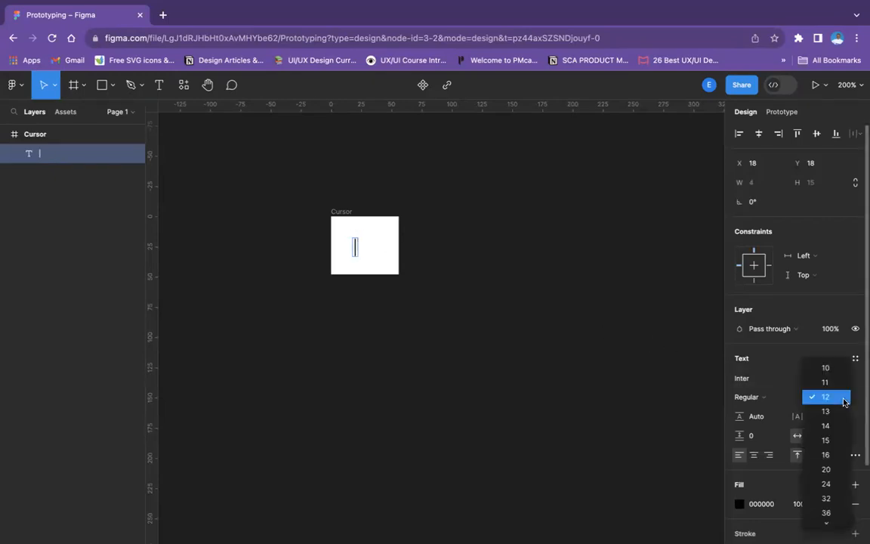
pyautogui.click(831, 454)
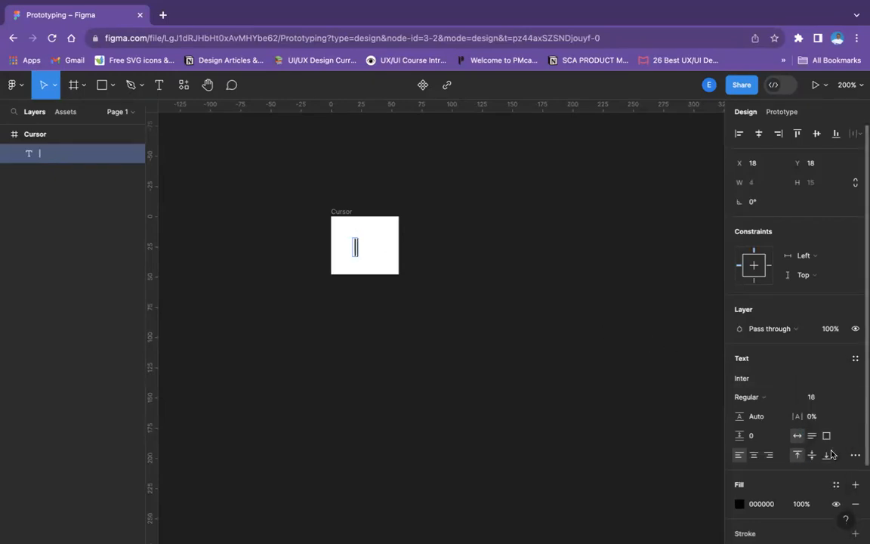
pyautogui.press('Escape')
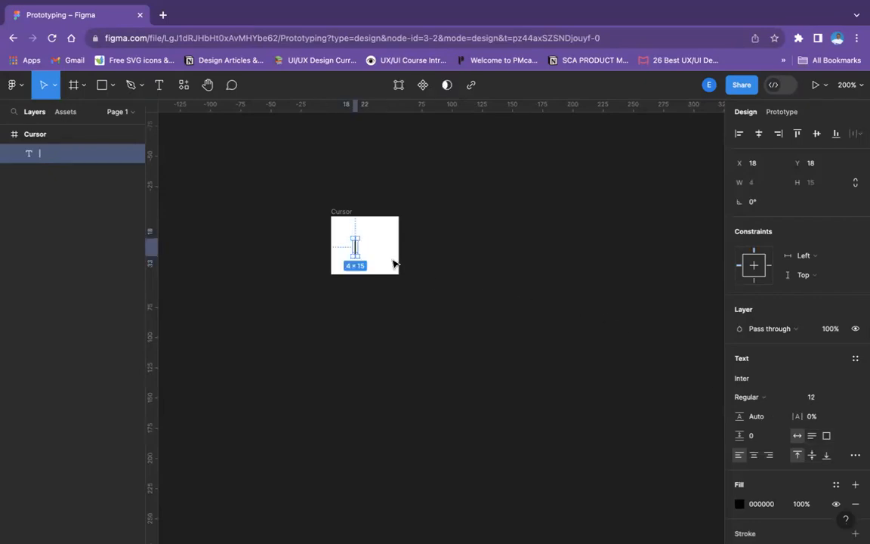
pyautogui.click(843, 397)
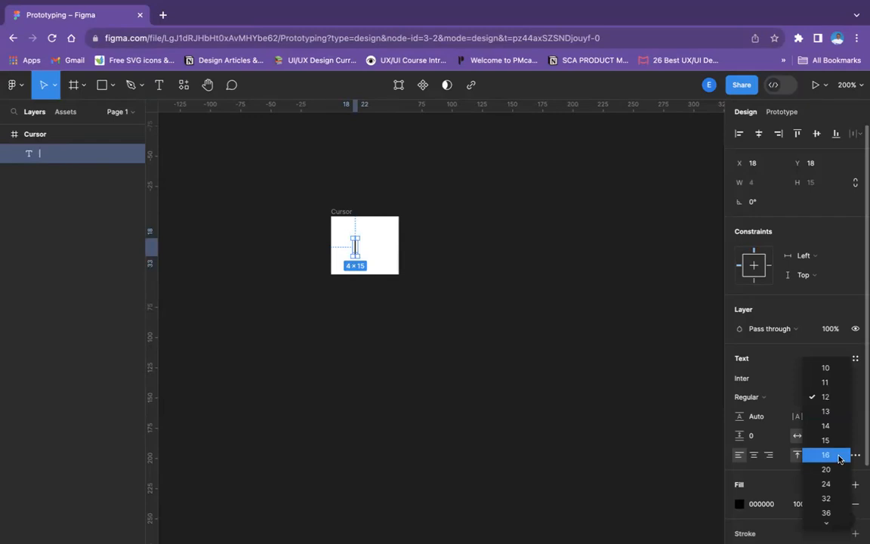
pyautogui.press('Return')
pyautogui.click(421, 257)
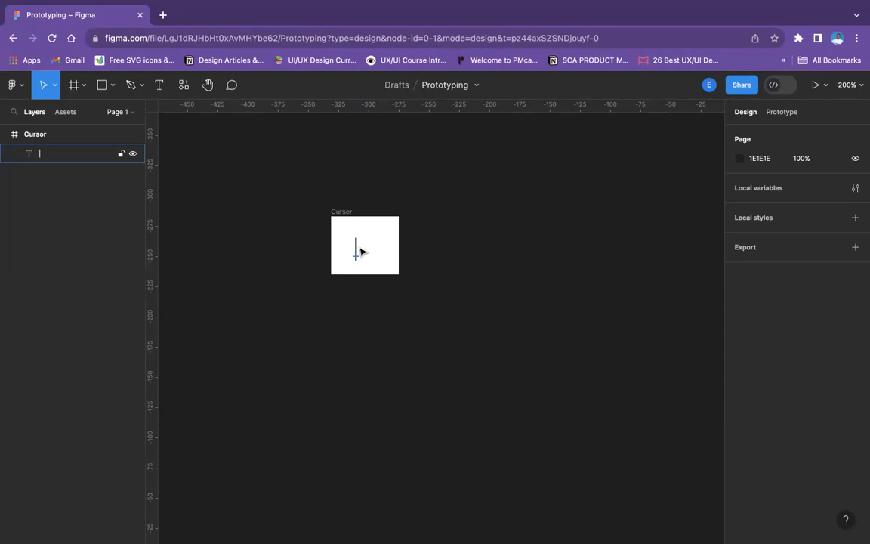
# Set the Cursor frame's width to 18
pyautogui.click(345, 215)
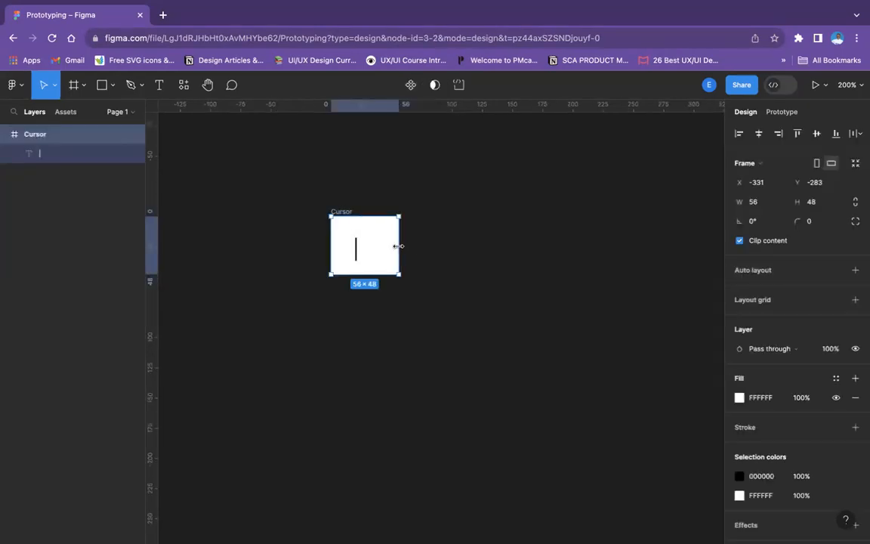
pyautogui.moveTo(400, 246); pyautogui.dragTo(388, 246)
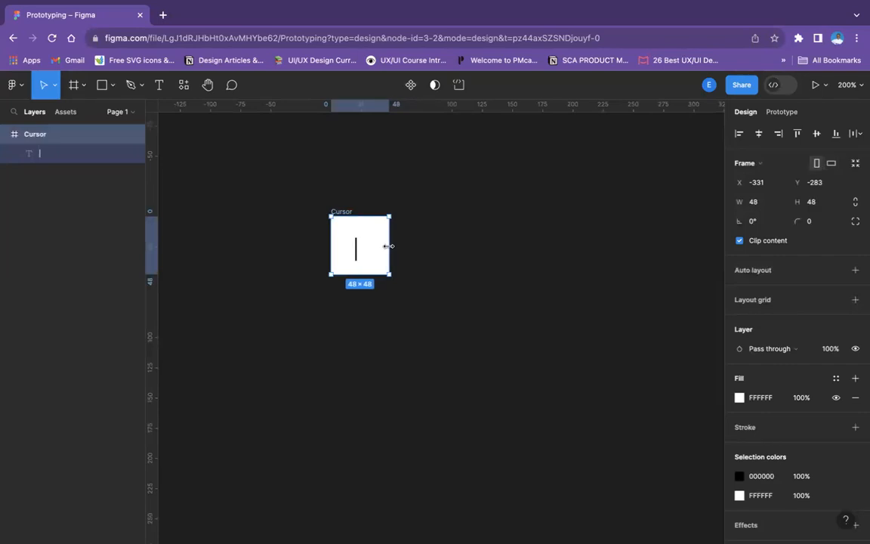
pyautogui.click(762, 206)
pyautogui.write('18')
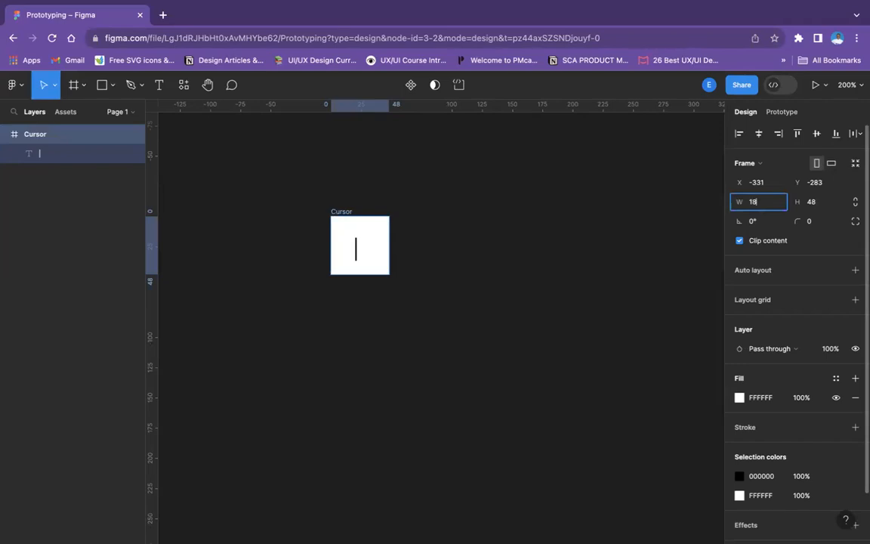
pyautogui.press('Return')
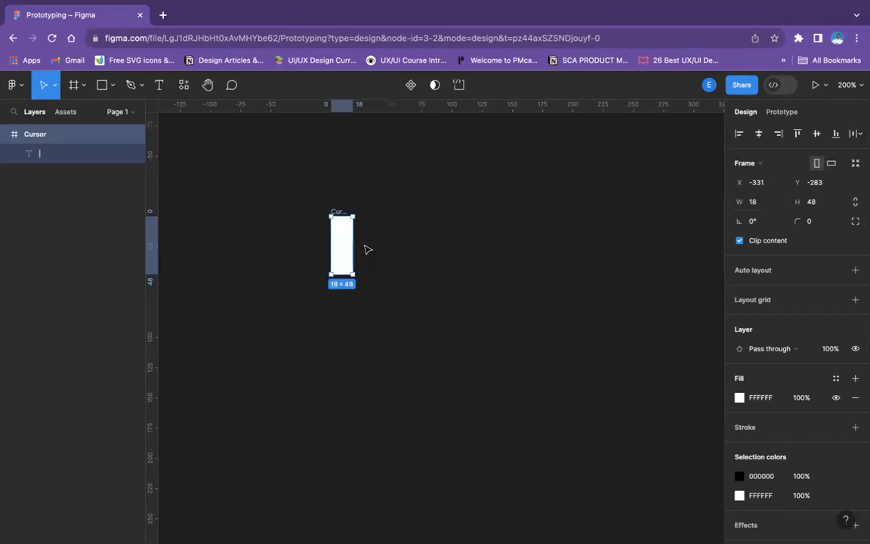
pyautogui.click(366, 248)
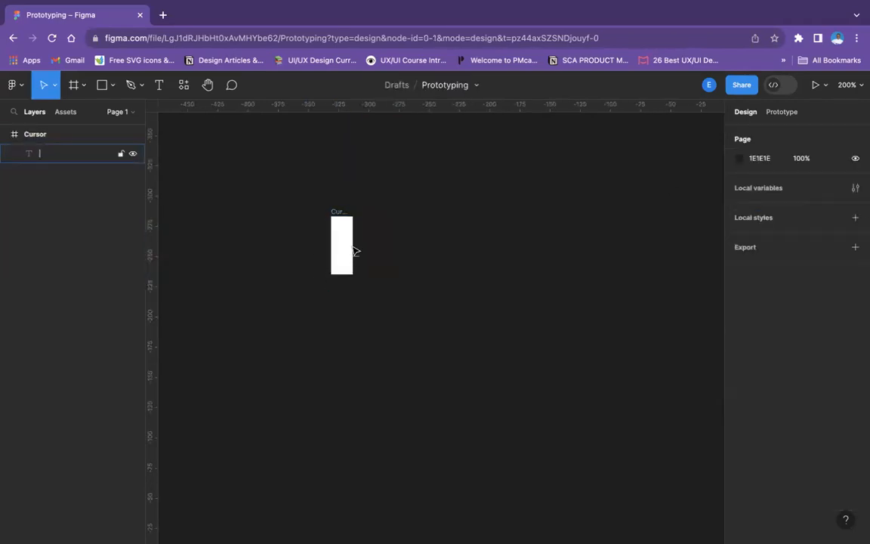
# Move the vertical bar text to the centre of the narrowed Cursor frame
pyautogui.click(358, 254)
pyautogui.moveTo(358, 254); pyautogui.dragTo(343, 254)
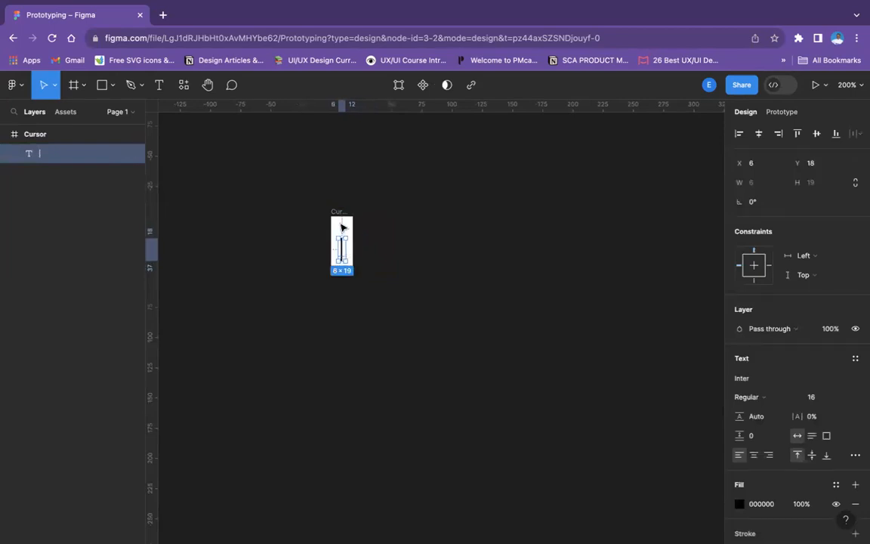
pyautogui.click(339, 215)
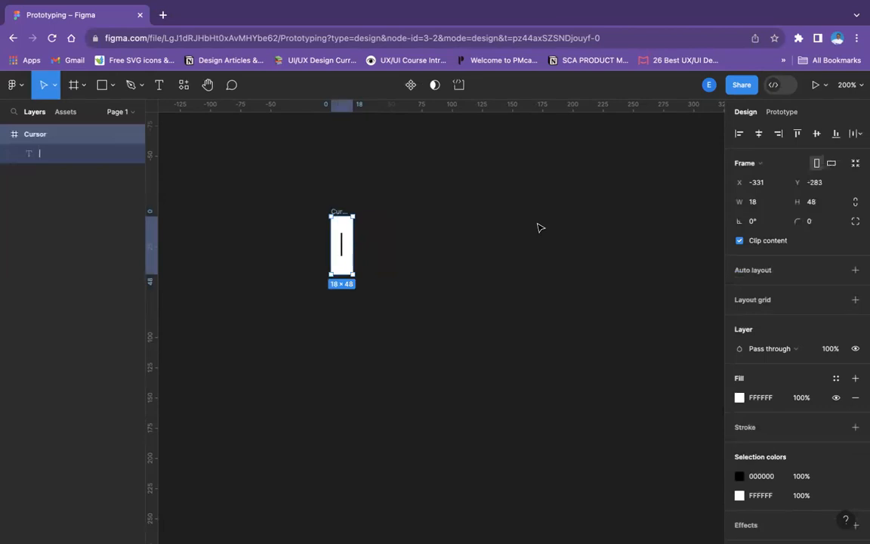
pyautogui.click(445, 257)
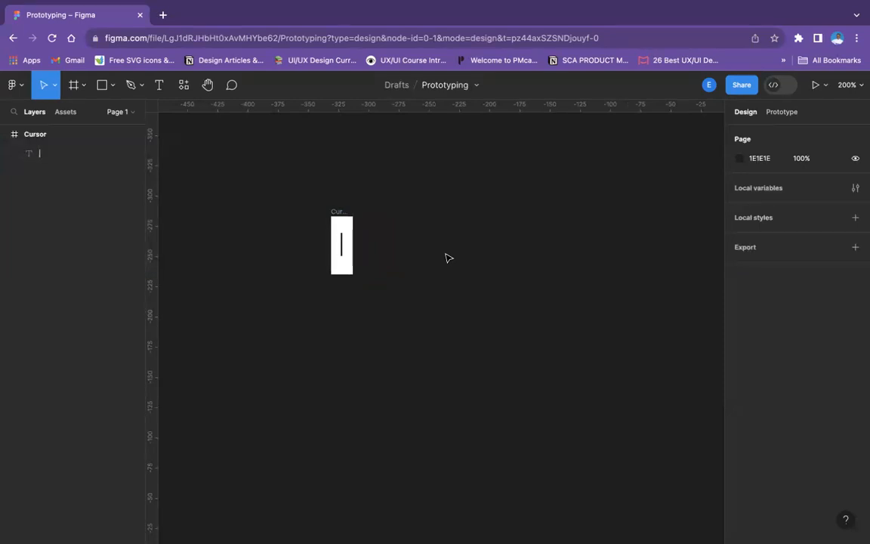
# Convert the Cursor frame into a component
pyautogui.moveTo(291, 193); pyautogui.dragTo(396, 311)
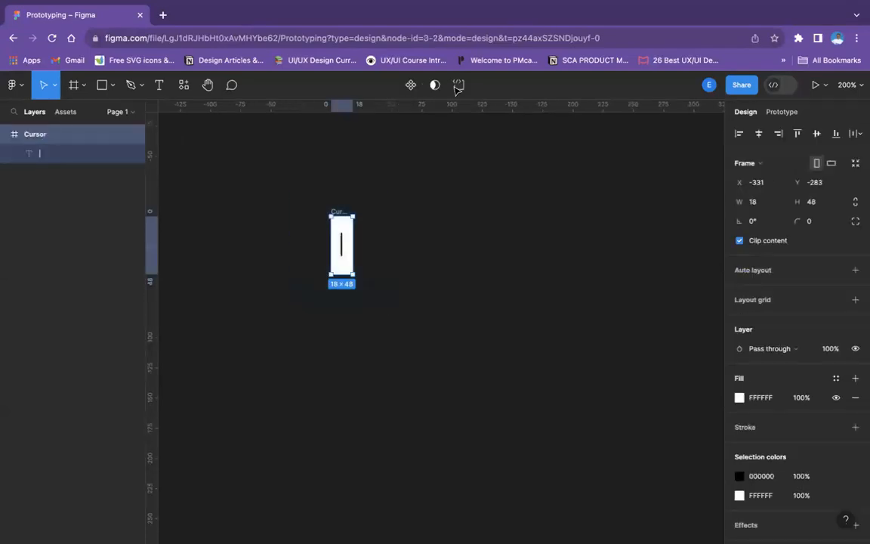
pyautogui.click(412, 86)
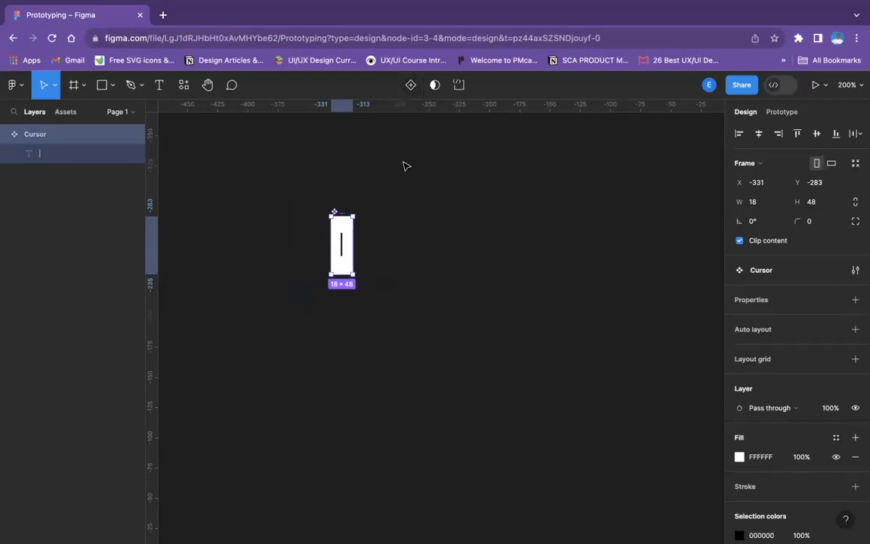
pyautogui.click(422, 233)
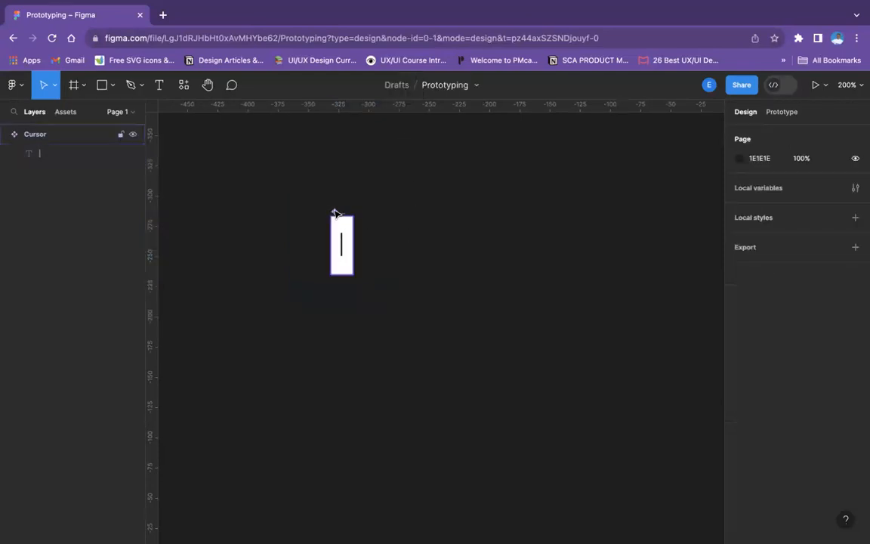
pyautogui.press('super+plus')
pyautogui.scroll(1, 337, 215)
pyautogui.hscroll(-1, 337, 215)
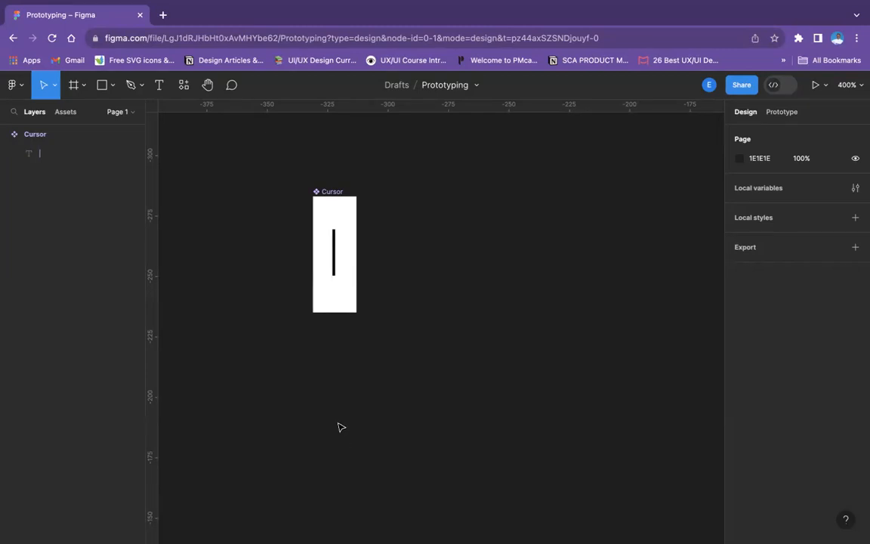
pyautogui.click(317, 193)
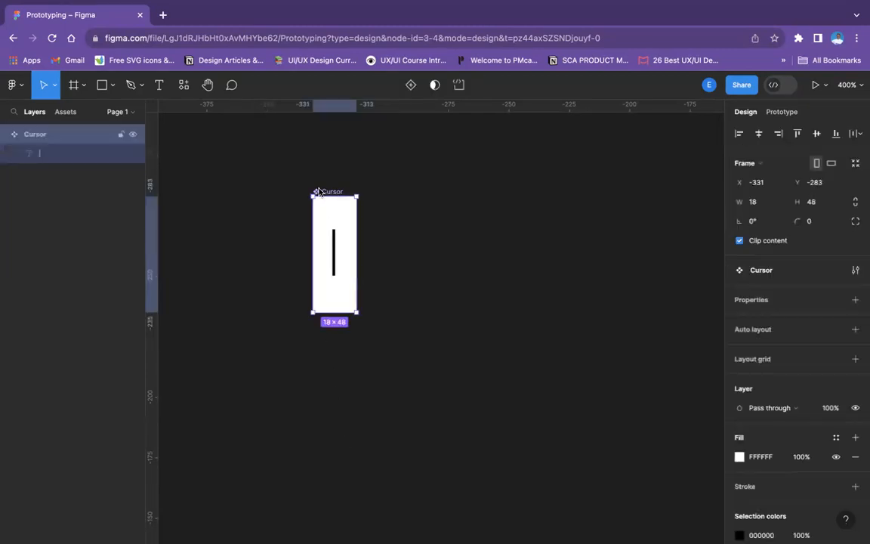
pyautogui.rightClick(318, 193)
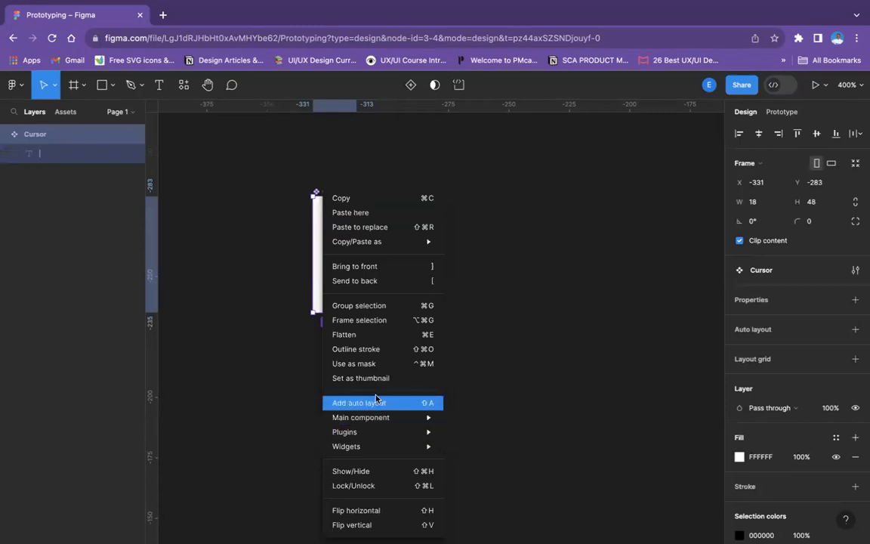
pyautogui.click(285, 347)
# Undo the conversion of the Cursor frame into a component
pyautogui.press('super+z')
pyautogui.press('super+z')
pyautogui.press('super+z')
pyautogui.press('super+z')
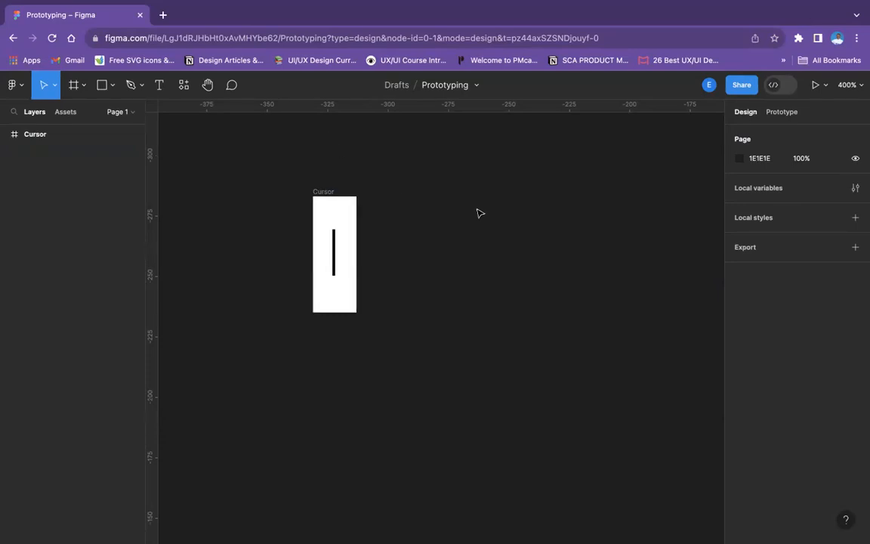
# Duplicate the Cursor frame and place the copy close beside the original, to its right
pyautogui.click(319, 193)
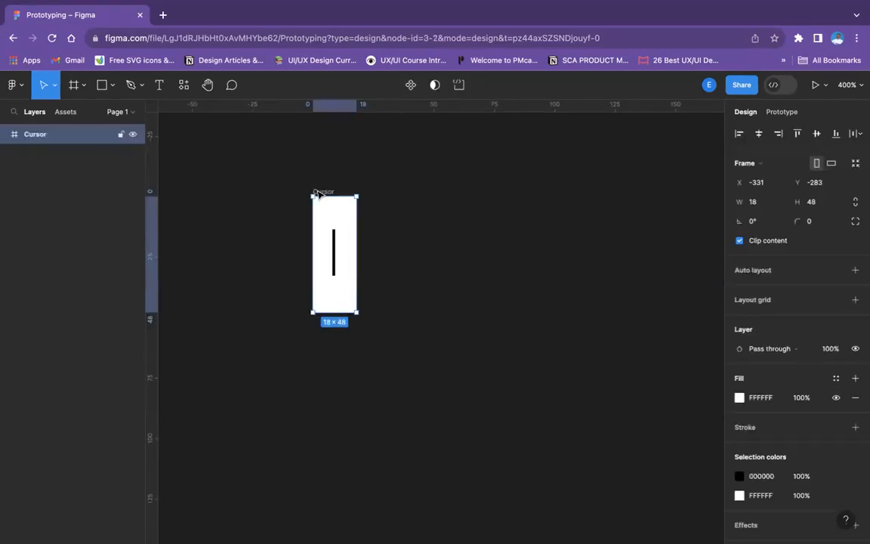
pyautogui.hotkey('ctrl', 'd')
pyautogui.click(570, 283)
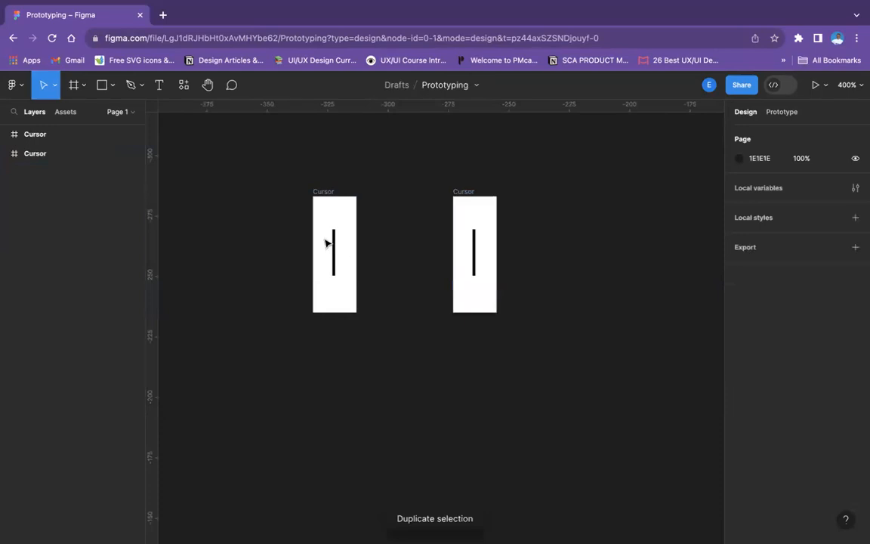
pyautogui.click(318, 192)
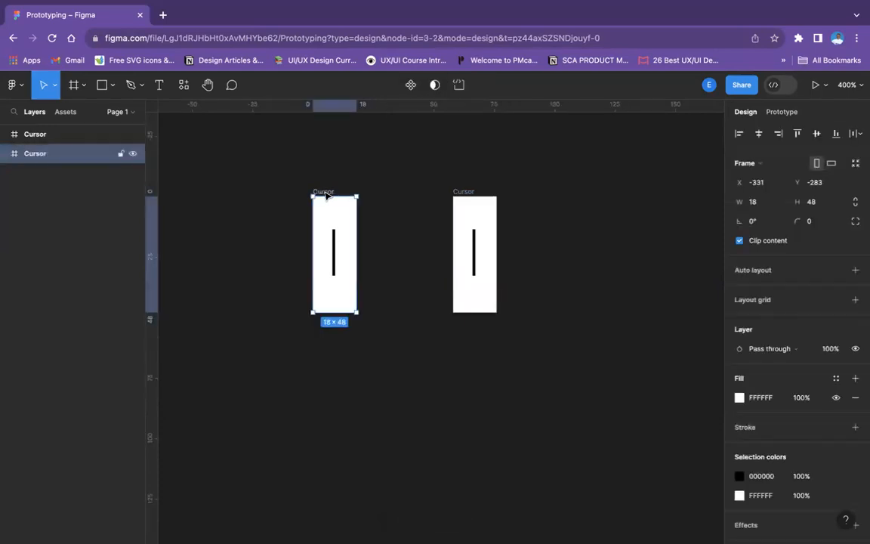
pyautogui.click(432, 197)
pyautogui.click(466, 192)
pyautogui.moveTo(467, 195); pyautogui.dragTo(390, 196)
# Rename the original, left-hand frame as "Cursor empty"
pyautogui.doubleClick(323, 191)
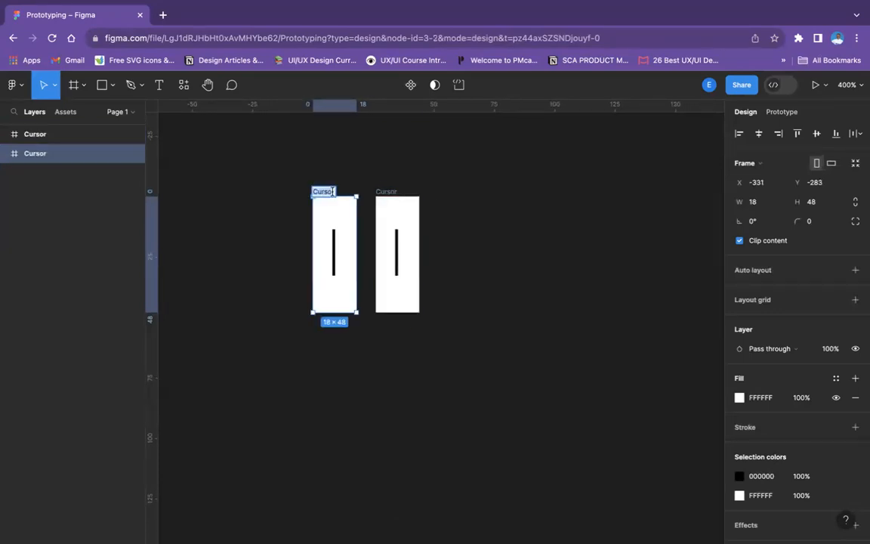
pyautogui.click(333, 191)
pyautogui.press('Right')
pyautogui.write('empty')
# Rename the duplicated frame beside "Cursor empty" as "Cursor type"
pyautogui.click(390, 190)
pyautogui.doubleClick(388, 190)
pyautogui.write('ty')
pyautogui.press('super+z')
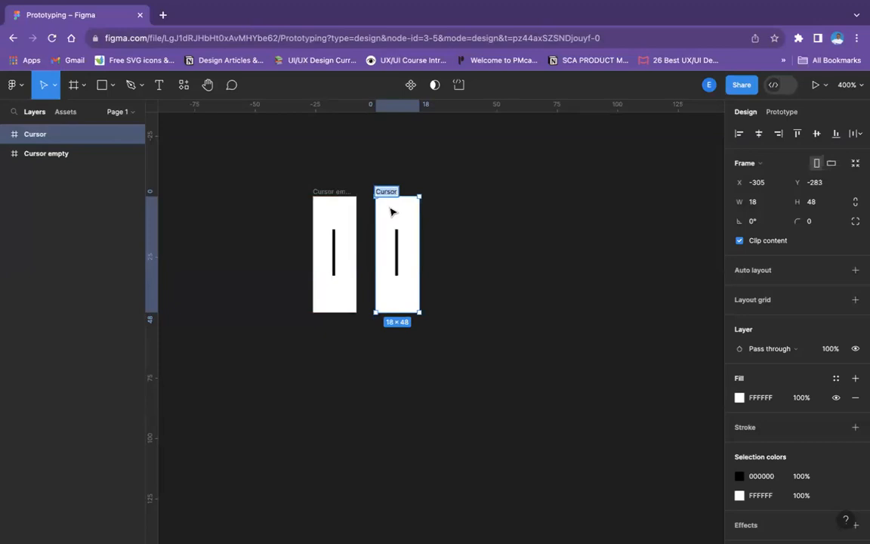
pyautogui.click(396, 191)
pyautogui.write('type')
pyautogui.click(567, 216)
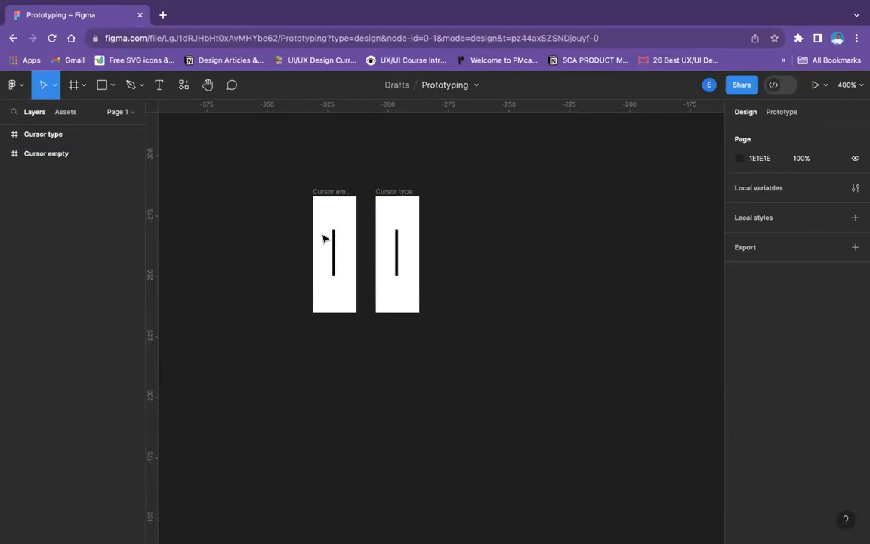
# Delete the vertical bar character from the text layer inside the Cursor empty frame
pyautogui.click(335, 248)
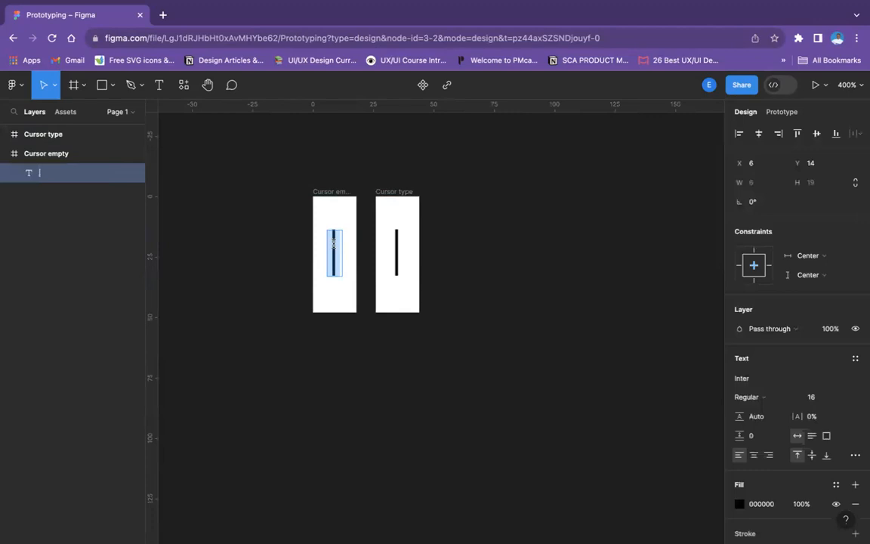
pyautogui.press('BackSpace')
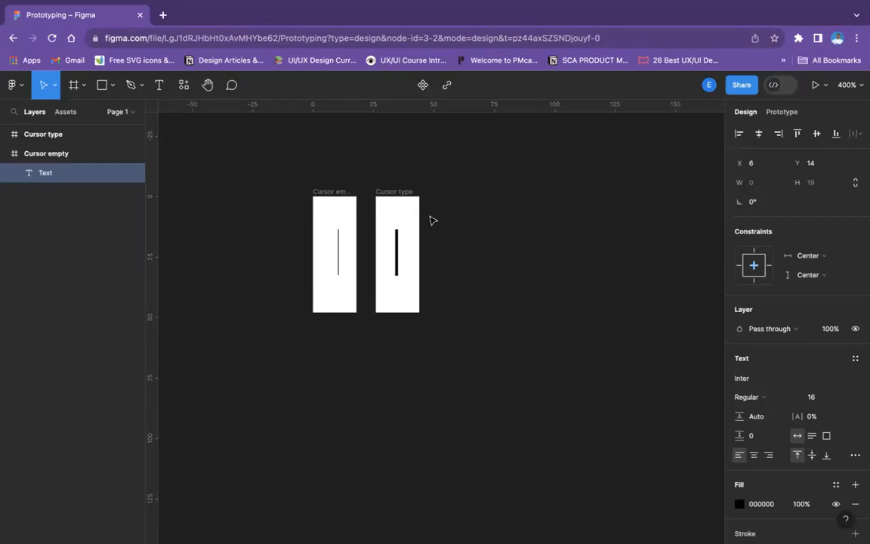
pyautogui.click(337, 209)
pyautogui.click(339, 177)
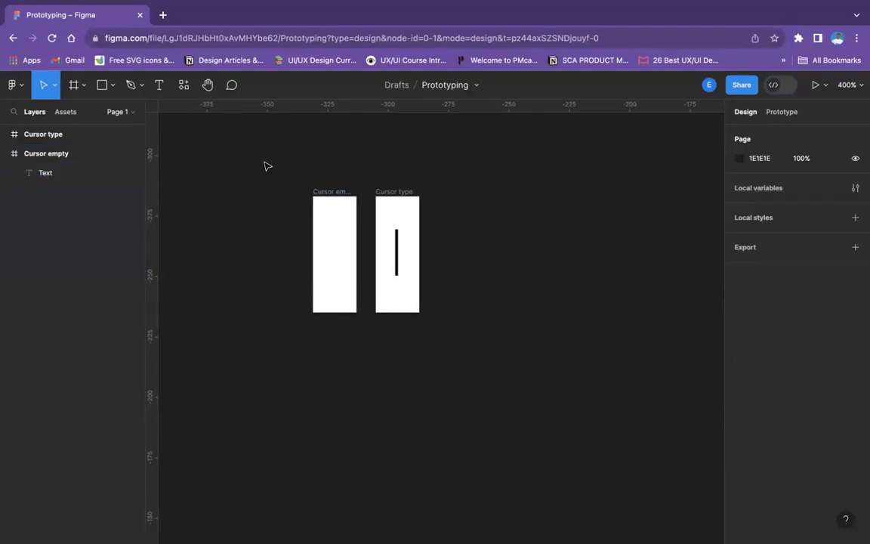
# Combine the Cursor empty and Cursor type frames into a component set
pyautogui.moveTo(281, 161); pyautogui.dragTo(461, 311)
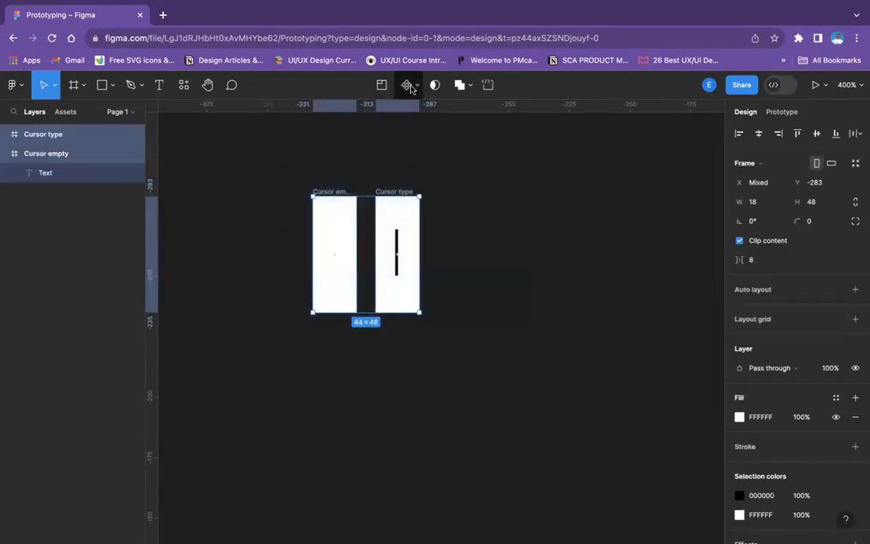
pyautogui.click(409, 85)
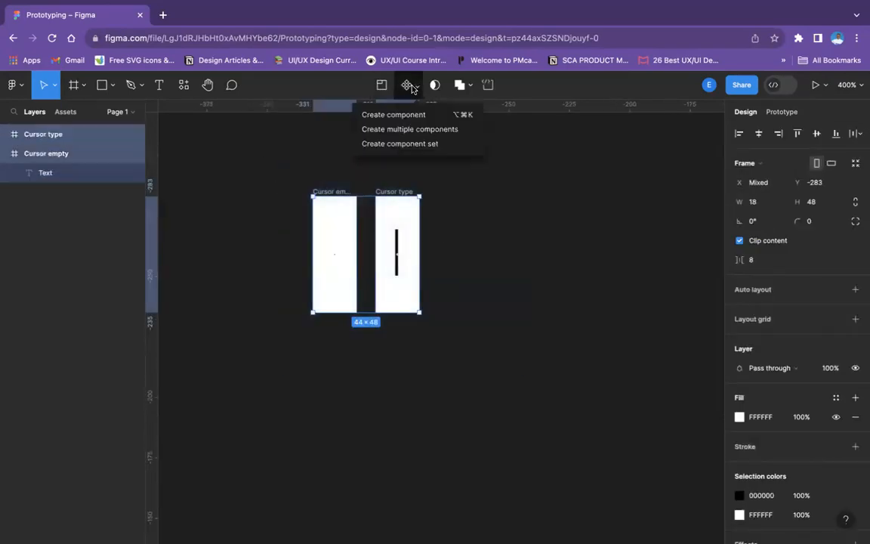
pyautogui.click(406, 145)
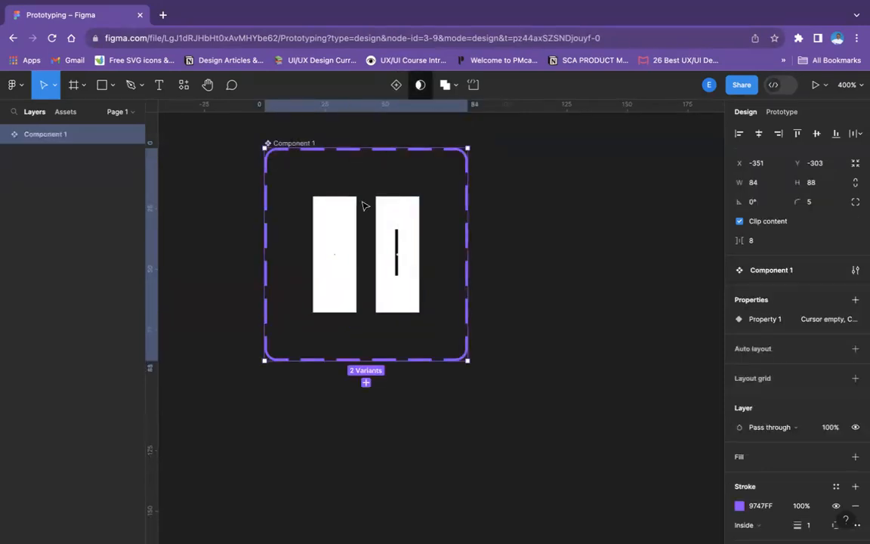
pyautogui.click(550, 244)
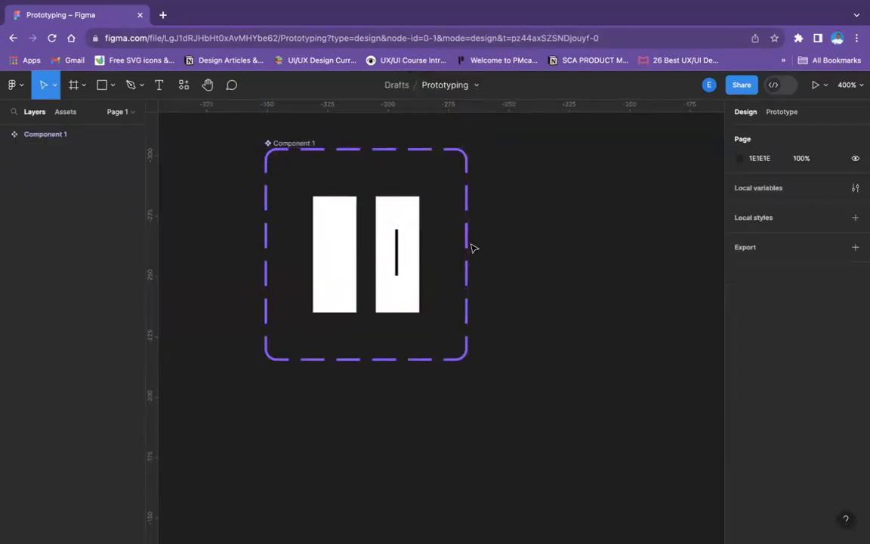
# Add a prototype interaction from the Cursor empty variant to Cursor type, triggered After delay with the Change to action
pyautogui.click(323, 227)
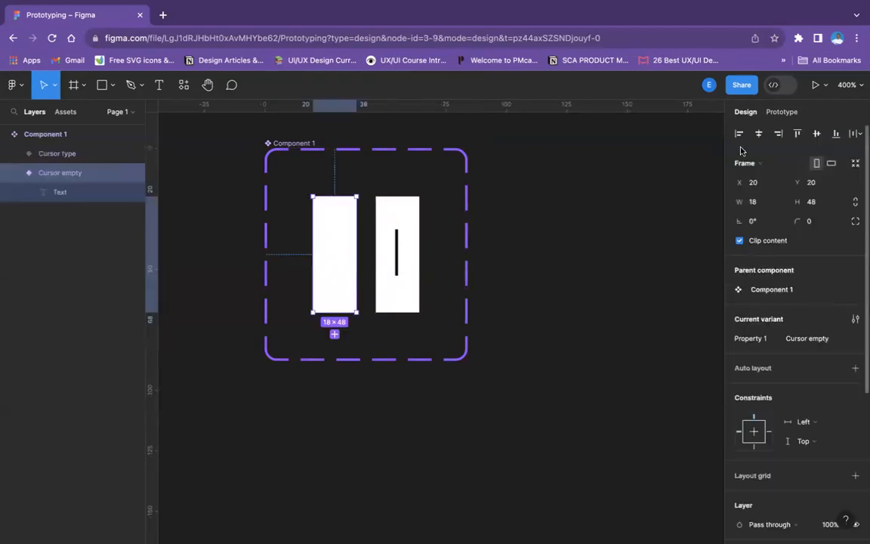
pyautogui.click(782, 111)
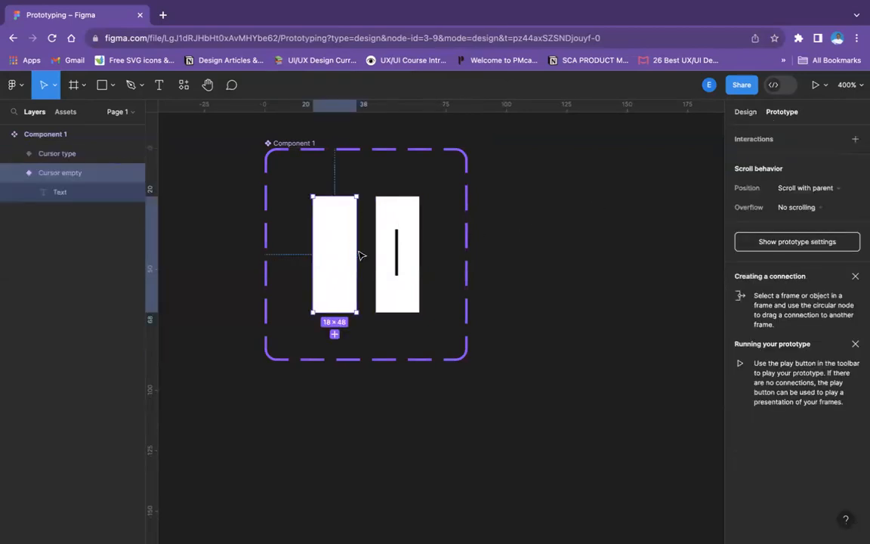
pyautogui.moveTo(355, 254); pyautogui.dragTo(386, 256)
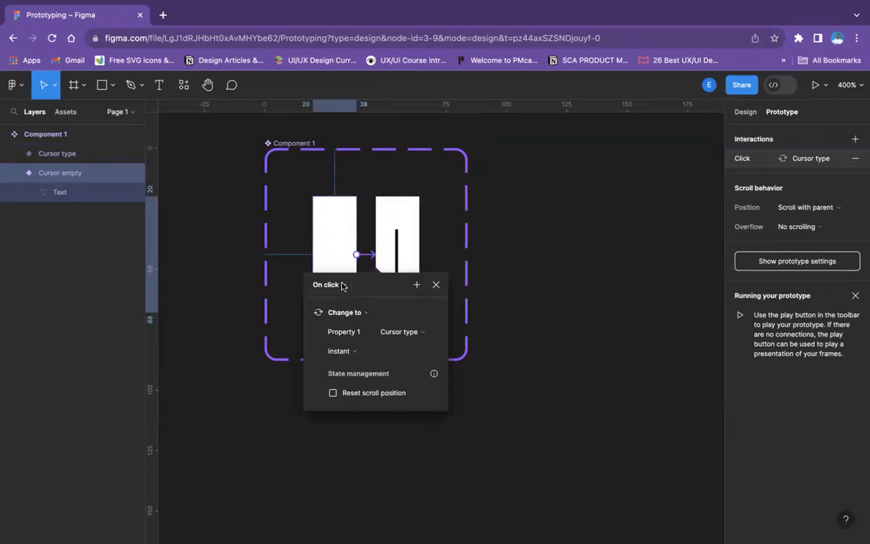
pyautogui.click(344, 286)
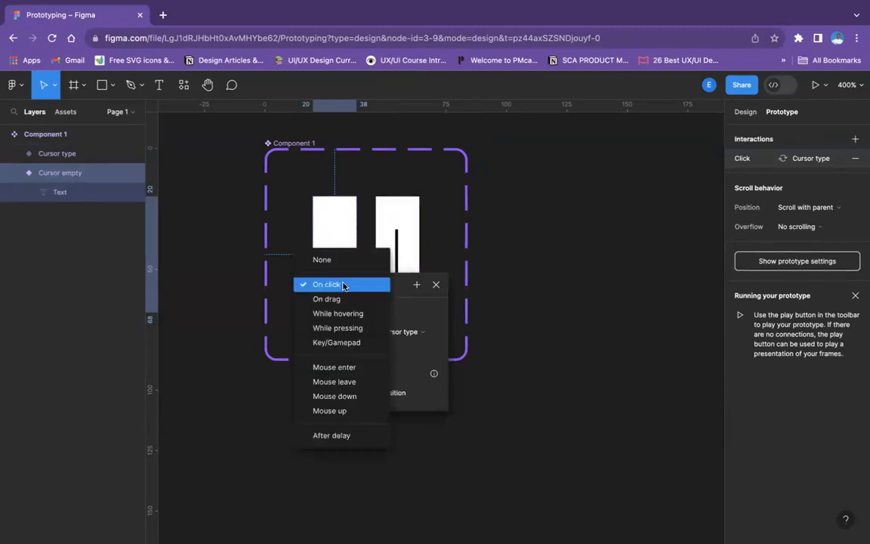
pyautogui.click(347, 437)
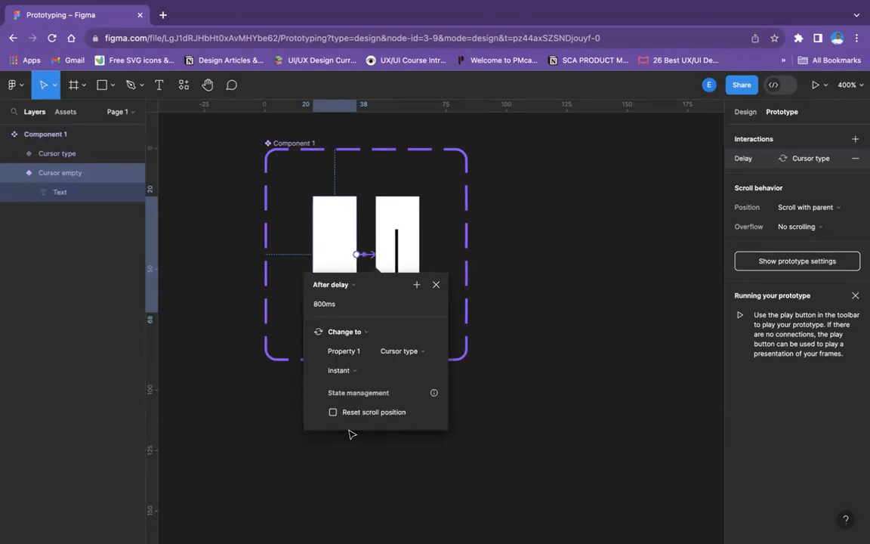
pyautogui.click(365, 333)
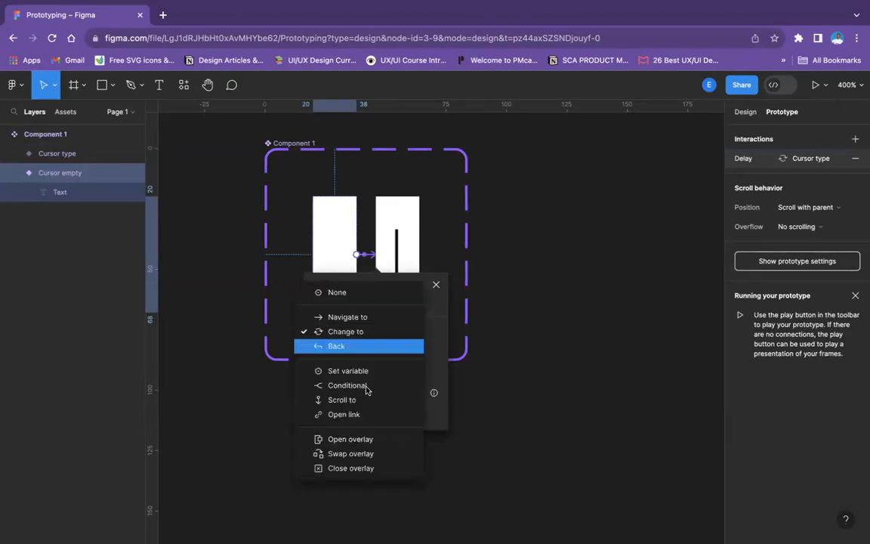
pyautogui.click(429, 301)
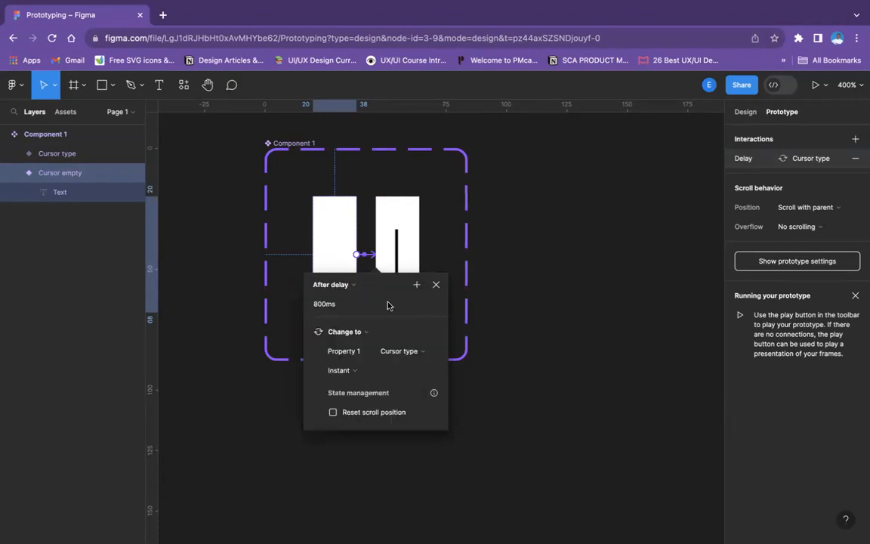
# Set the Cursor empty interaction's delay to 400 ms and keep its animation on Instant
pyautogui.click(321, 305)
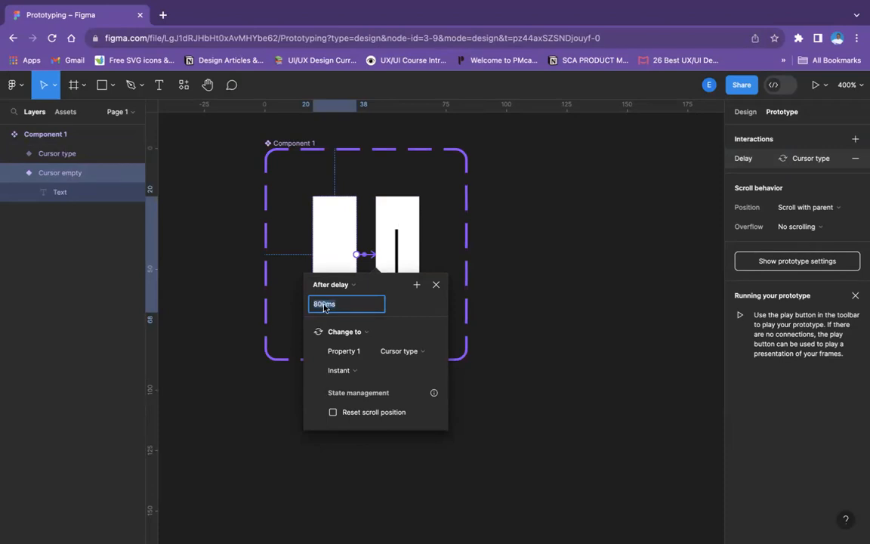
pyautogui.click(324, 305)
pyautogui.write('400')
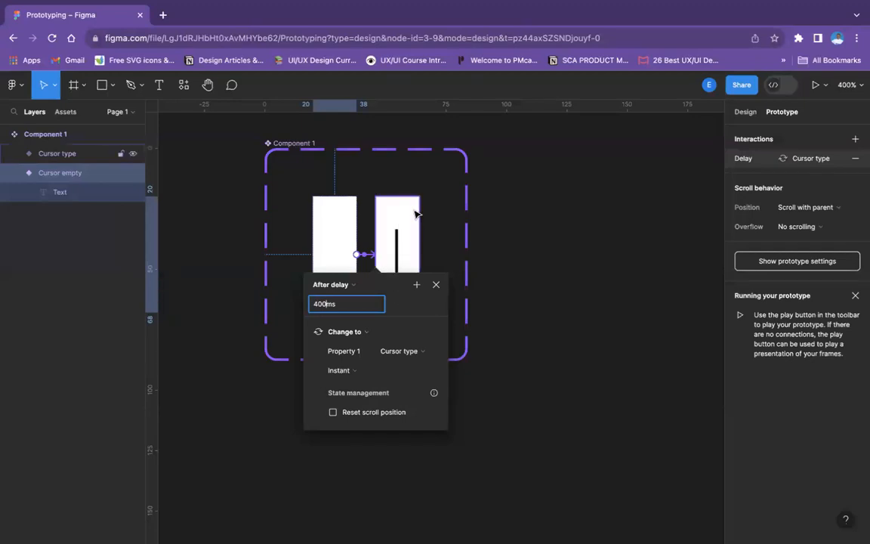
pyautogui.click(356, 371)
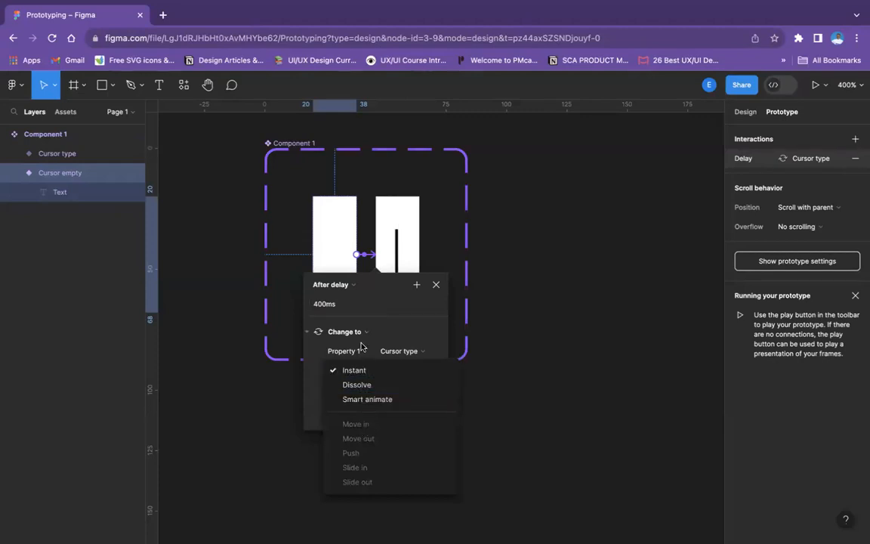
pyautogui.click(392, 325)
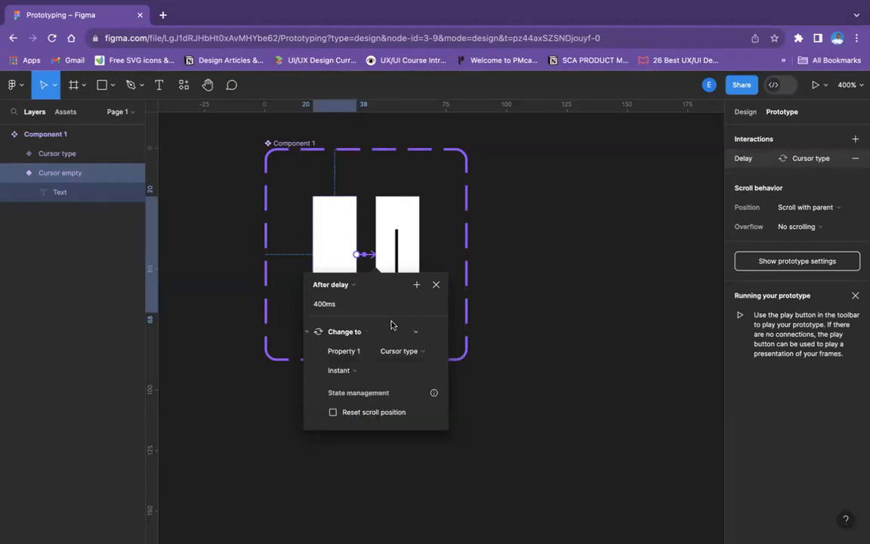
pyautogui.click(367, 370)
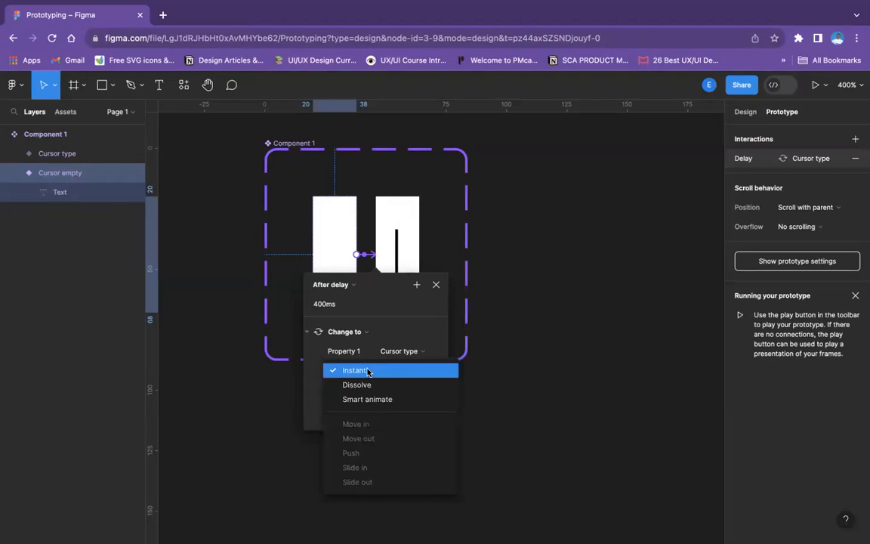
pyautogui.click(368, 370)
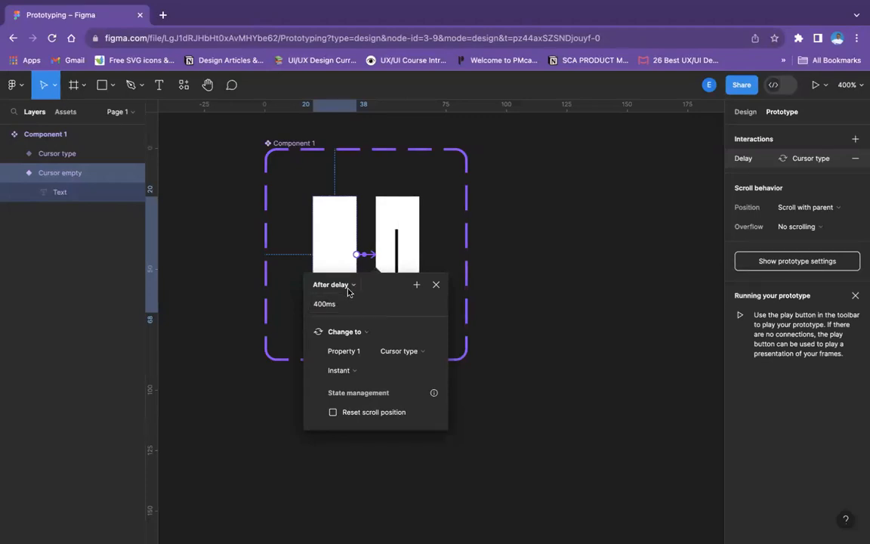
pyautogui.click(349, 287)
pyautogui.click(349, 288)
# Add a prototype interaction from the Cursor type variant back to Cursor empty, triggered After delay
pyautogui.click(406, 218)
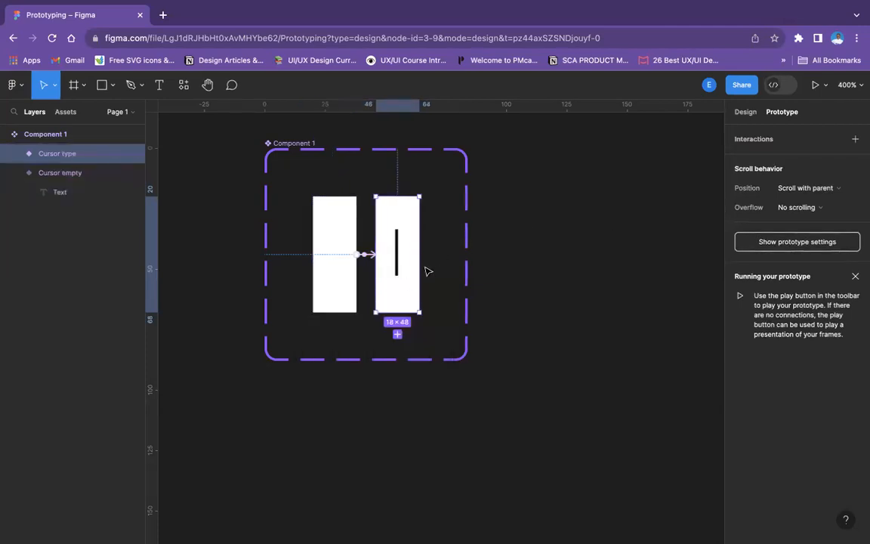
pyautogui.moveTo(419, 253); pyautogui.dragTo(316, 249)
pyautogui.click(304, 292)
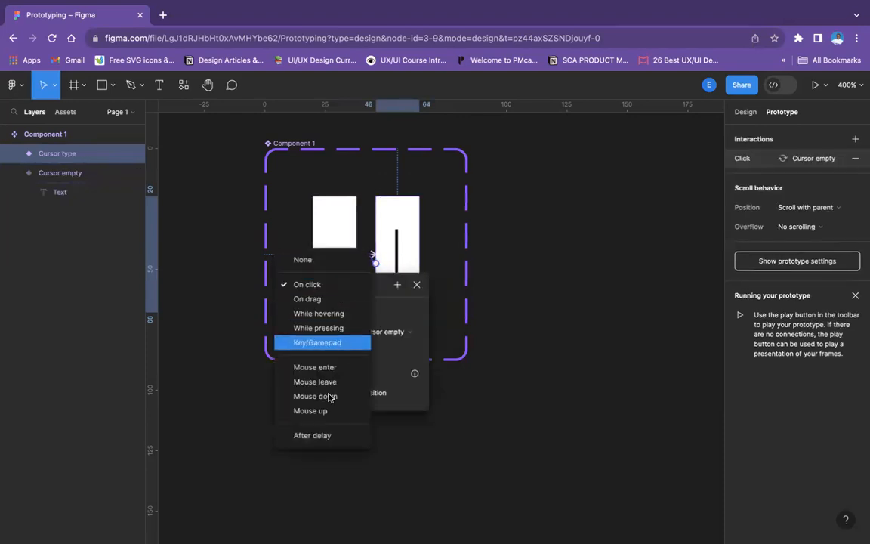
pyautogui.click(329, 438)
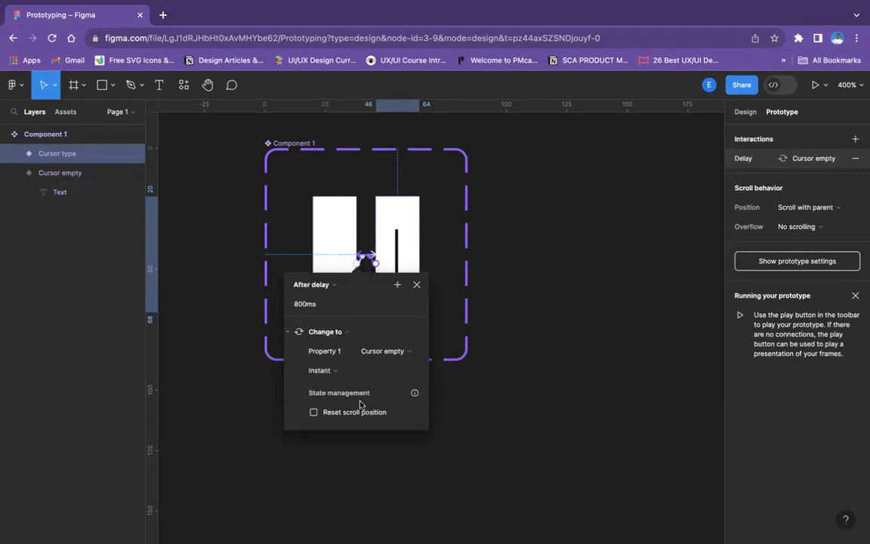
# Set the delay of the Cursor type variant's interaction to 400 ms
pyautogui.click(304, 305)
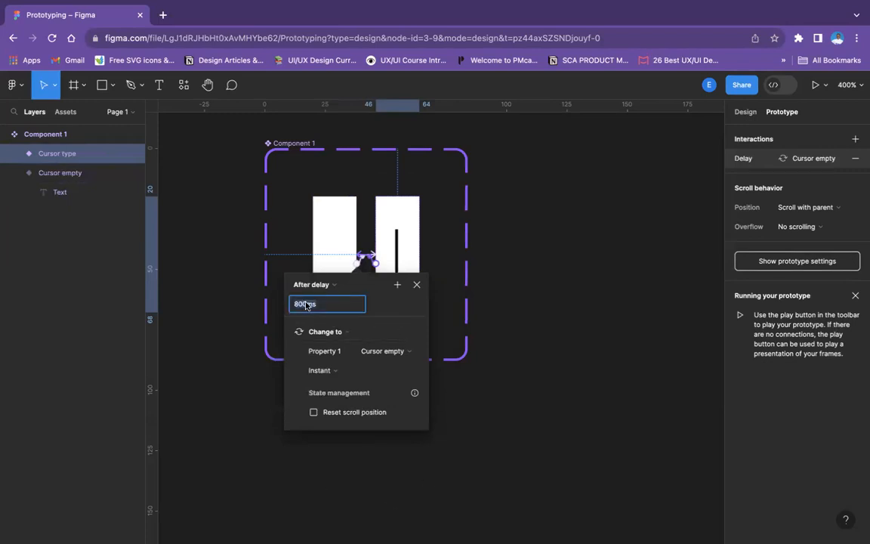
pyautogui.press('BackSpace')
pyautogui.press('BackSpace')
pyautogui.press('BackSpace')
pyautogui.press('Return')
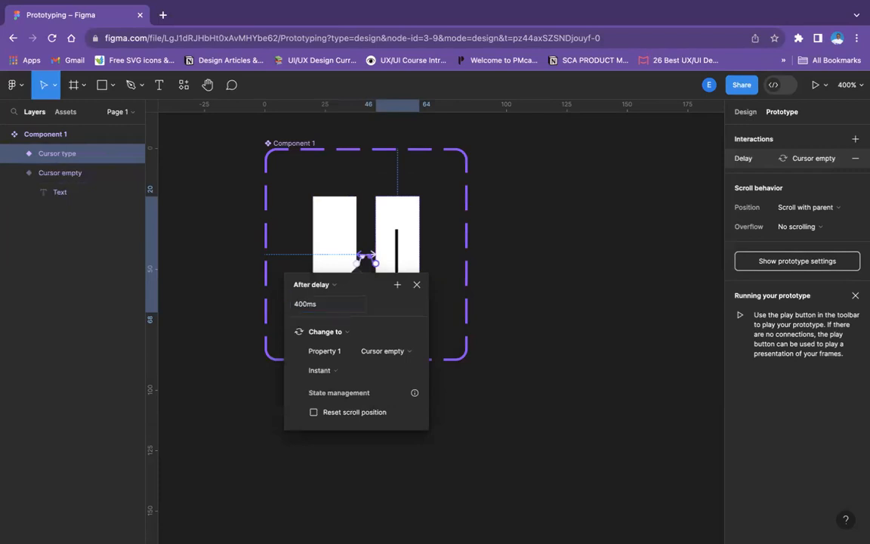
pyautogui.click(514, 259)
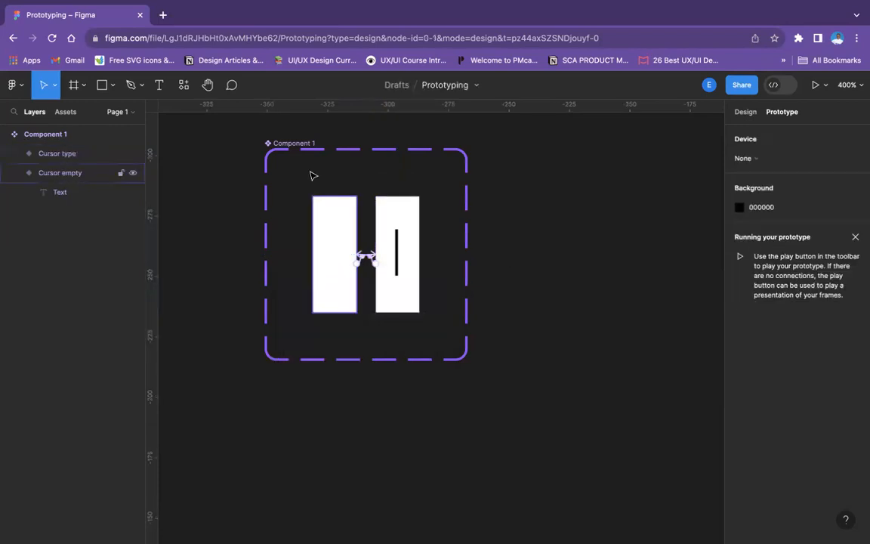
# Rename the component set as "Cursor"
pyautogui.click(293, 144)
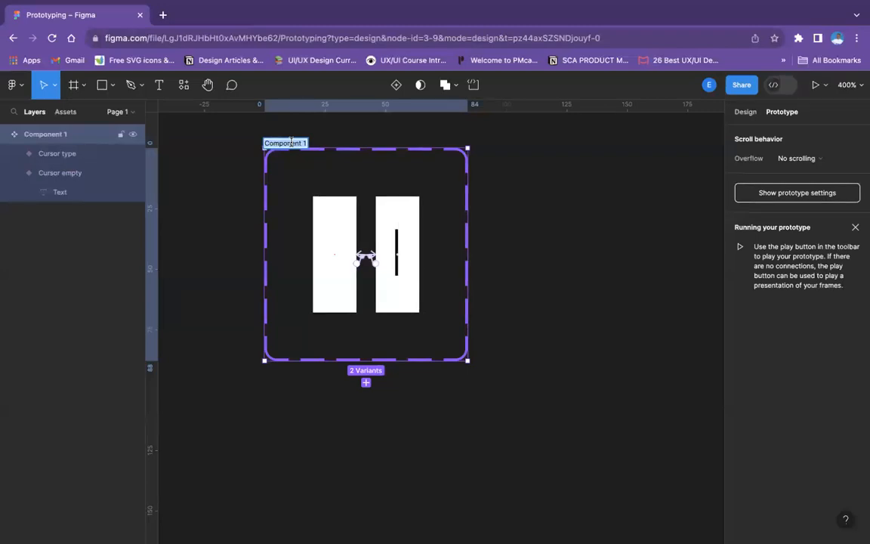
pyautogui.write('Curso')
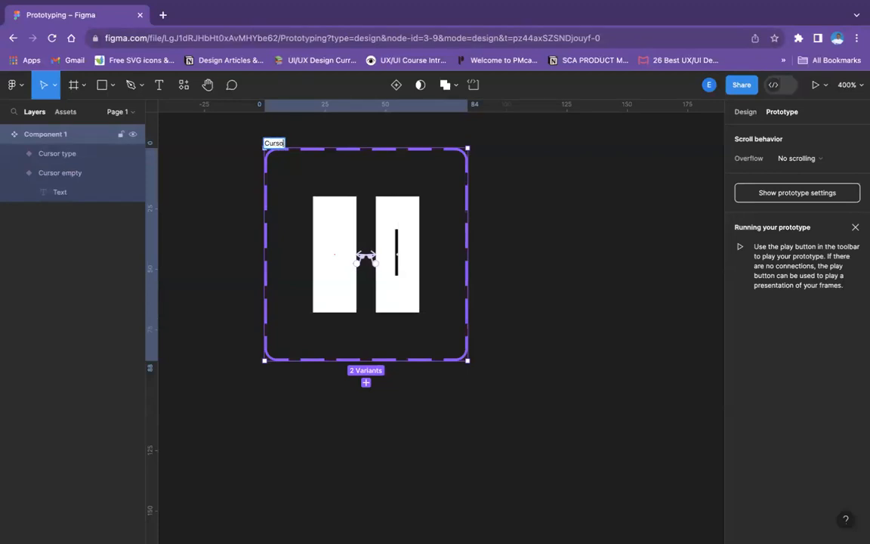
pyautogui.click(340, 211)
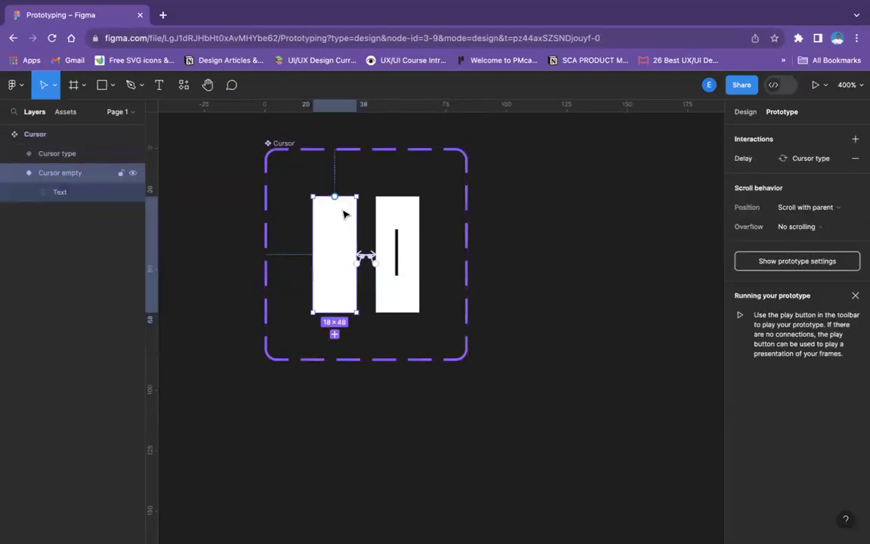
pyautogui.click(736, 160)
pyautogui.click(621, 208)
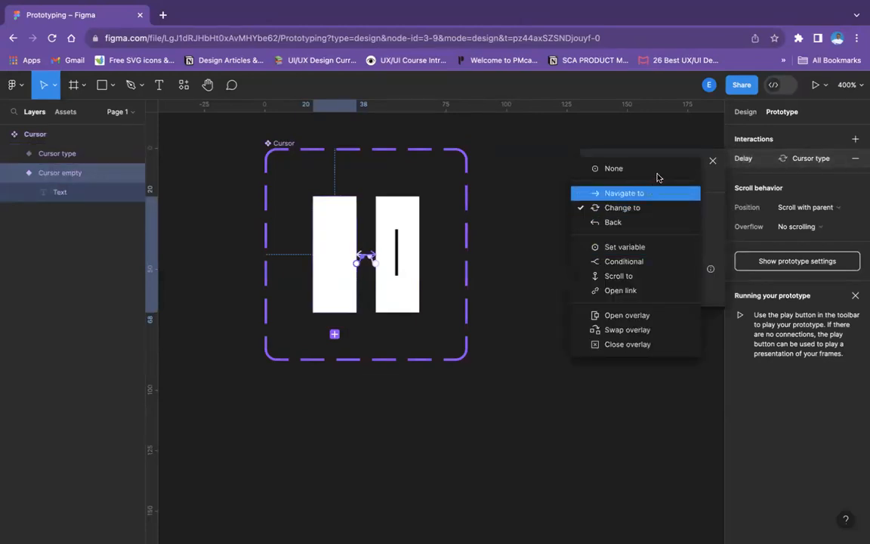
pyautogui.click(633, 170)
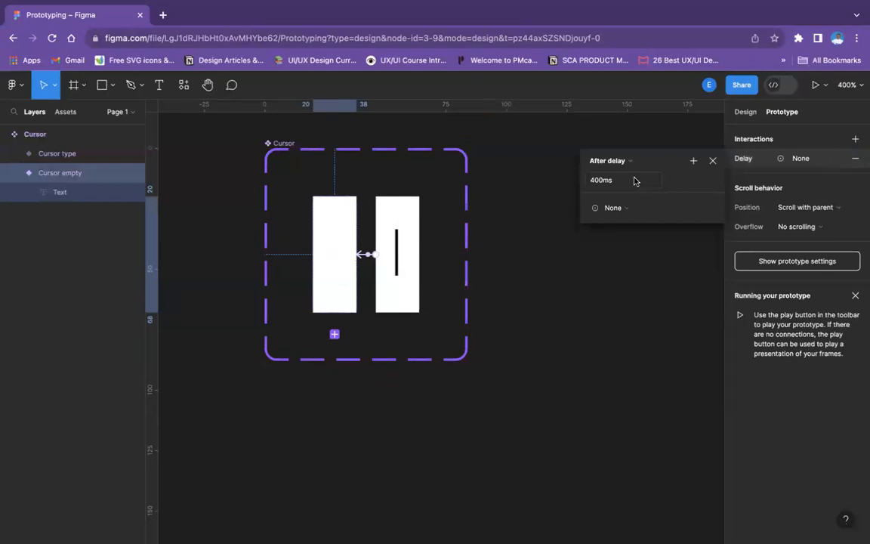
pyautogui.hotkey('ctrl', 'z')
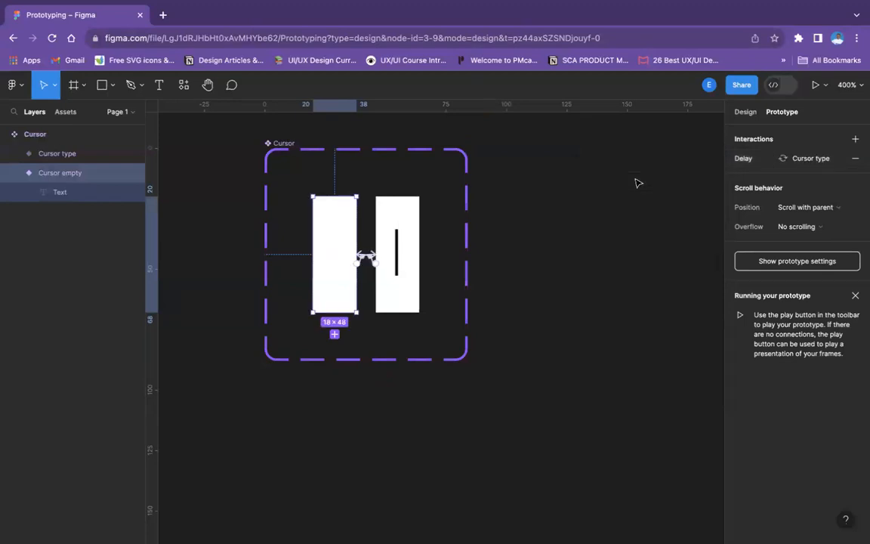
# Set the Cursor empty interaction's animation to Smart animate with the Gentle curve
pyautogui.click(752, 156)
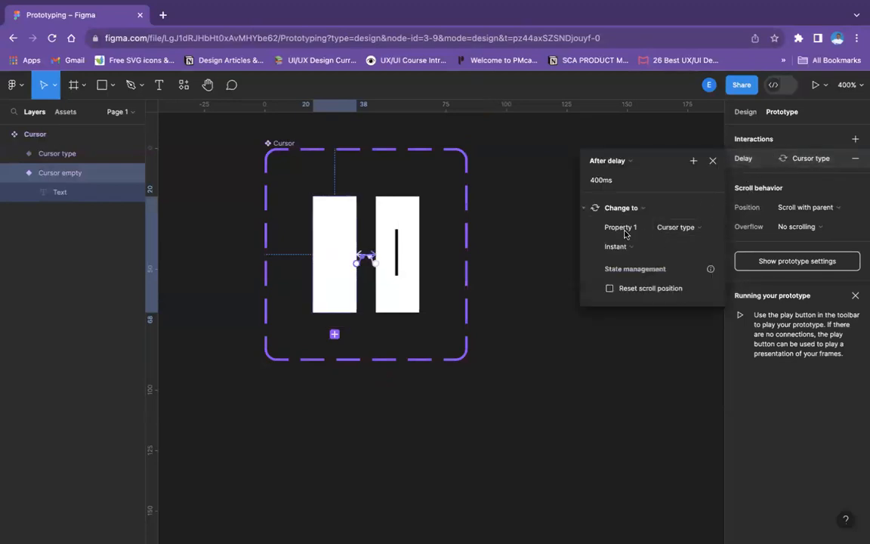
pyautogui.click(688, 210)
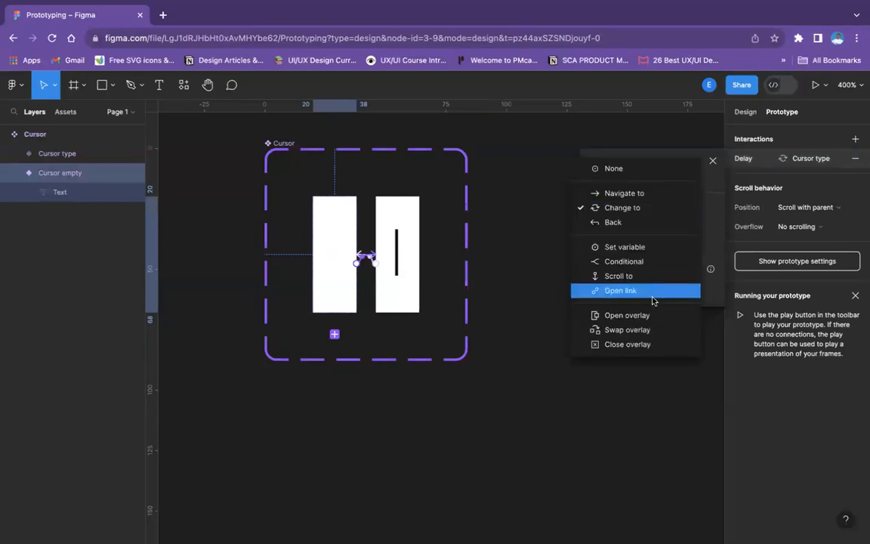
pyautogui.press('Escape')
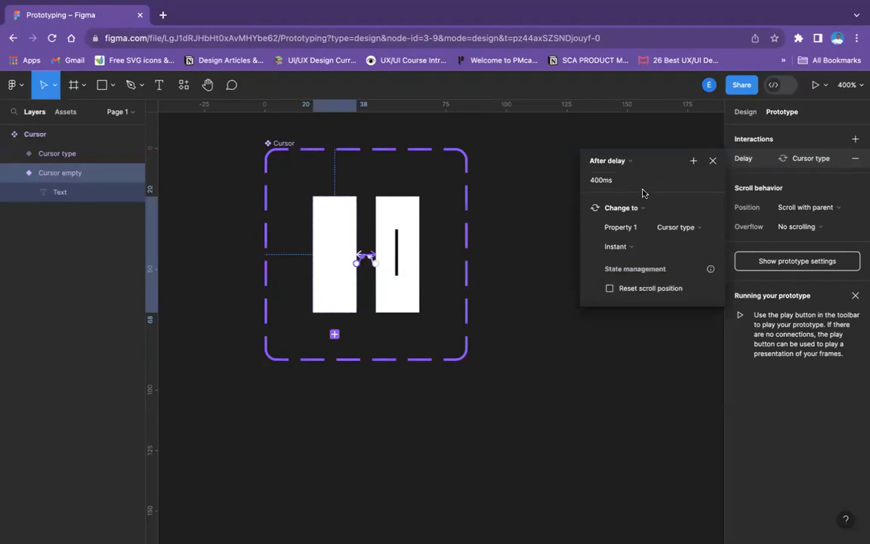
pyautogui.click(631, 160)
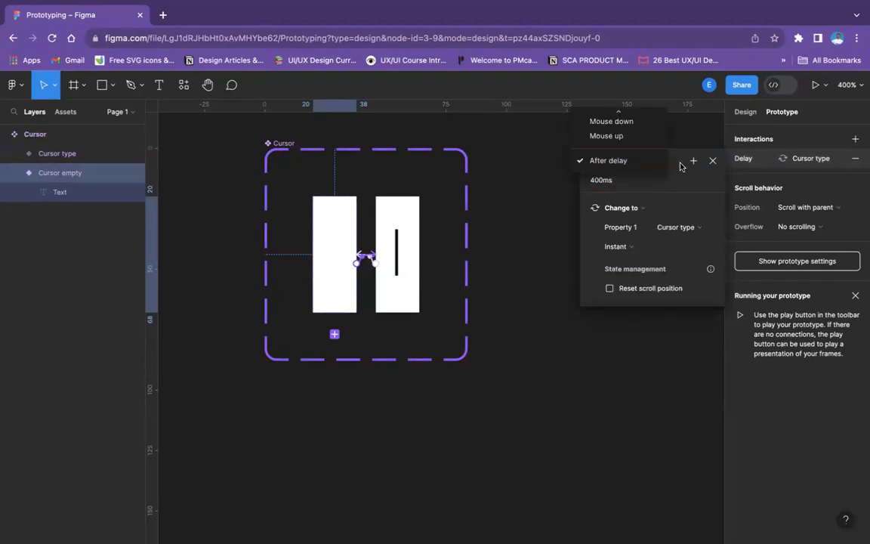
pyautogui.click(654, 184)
pyautogui.click(682, 228)
pyautogui.click(635, 243)
pyautogui.click(633, 248)
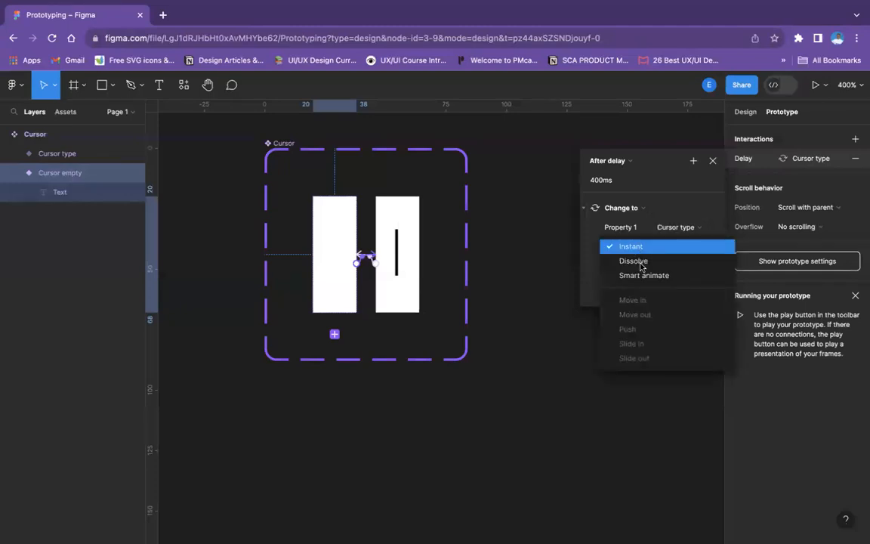
pyautogui.click(639, 272)
pyautogui.click(641, 268)
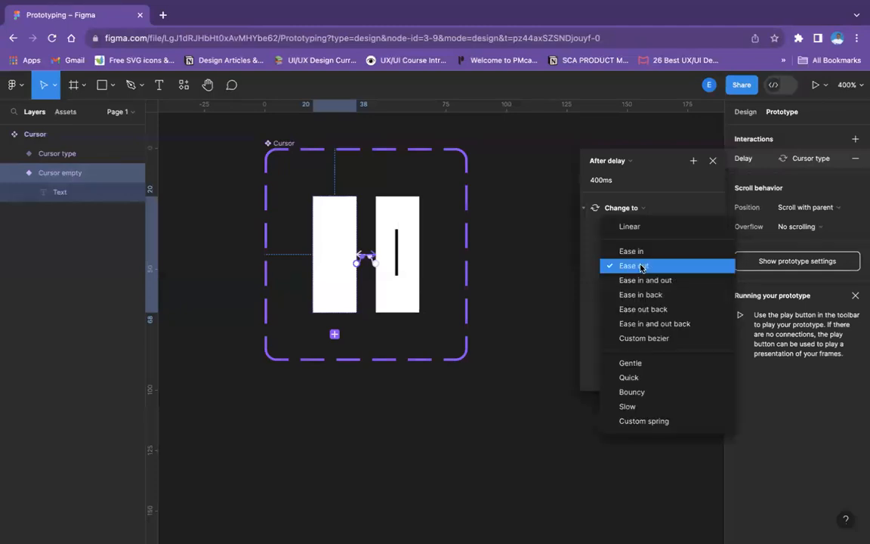
pyautogui.click(641, 363)
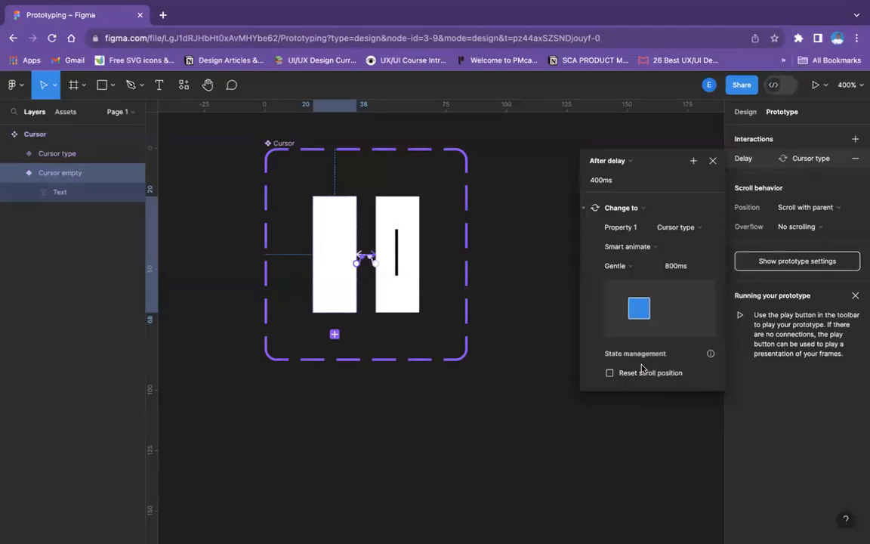
# Set the Cursor type variant's interaction back to Cursor empty to Smart animate with the Gentle curve
pyautogui.click(401, 215)
pyautogui.click(751, 163)
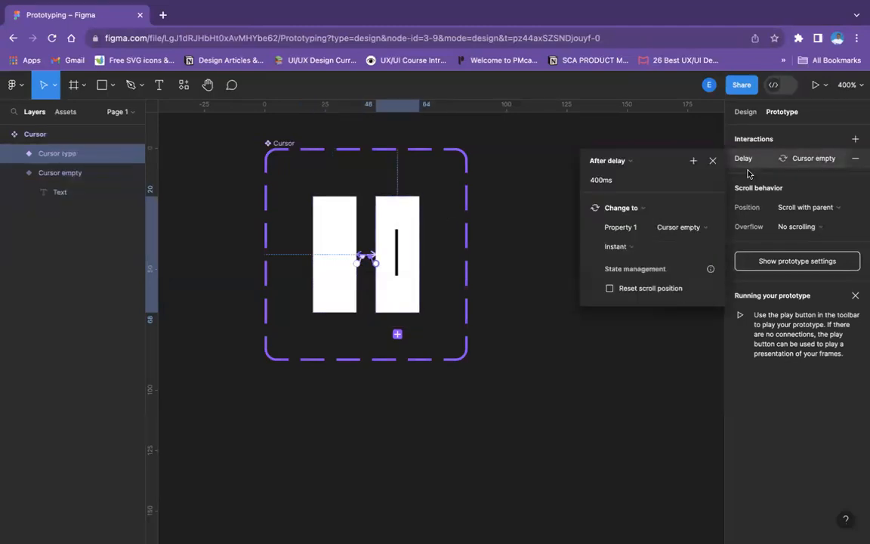
pyautogui.click(633, 247)
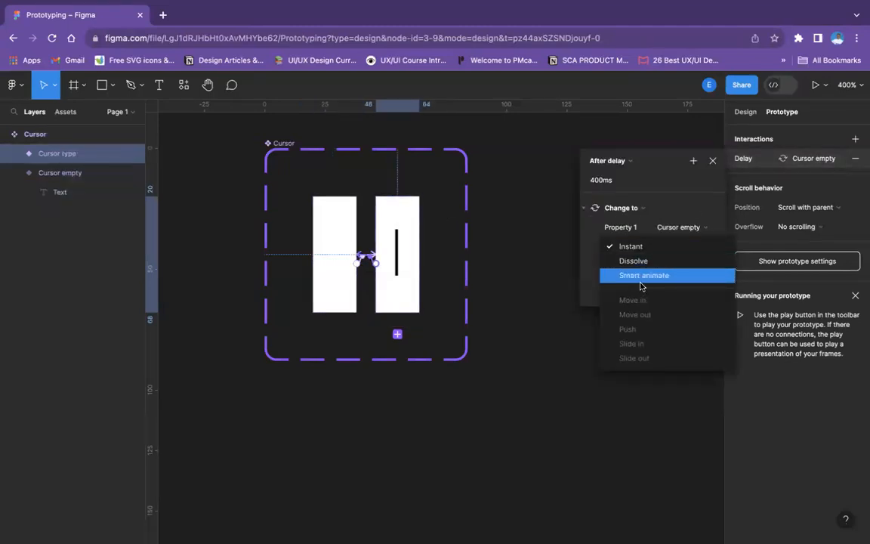
pyautogui.click(632, 276)
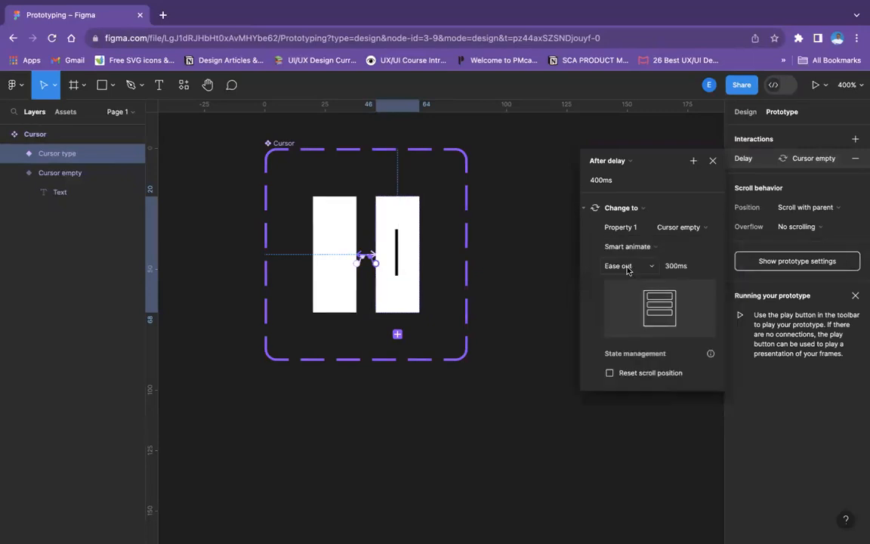
pyautogui.click(627, 268)
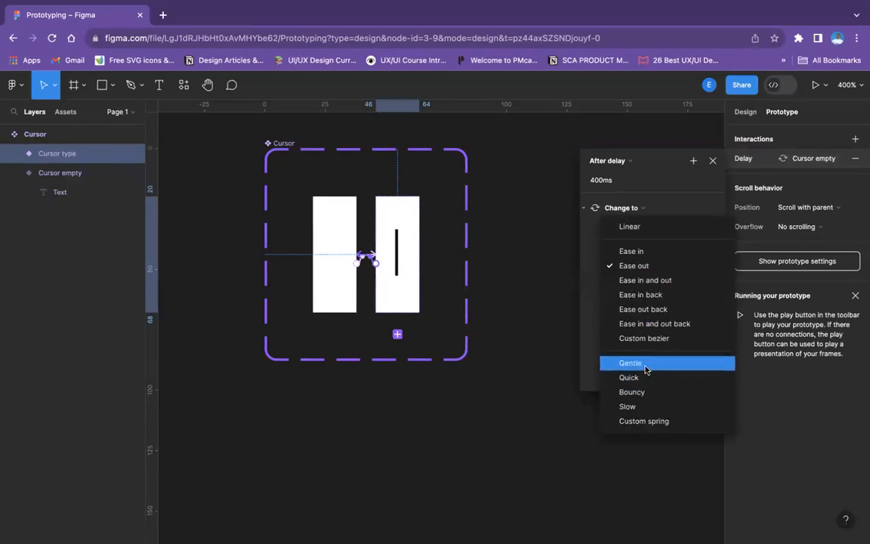
pyautogui.click(645, 367)
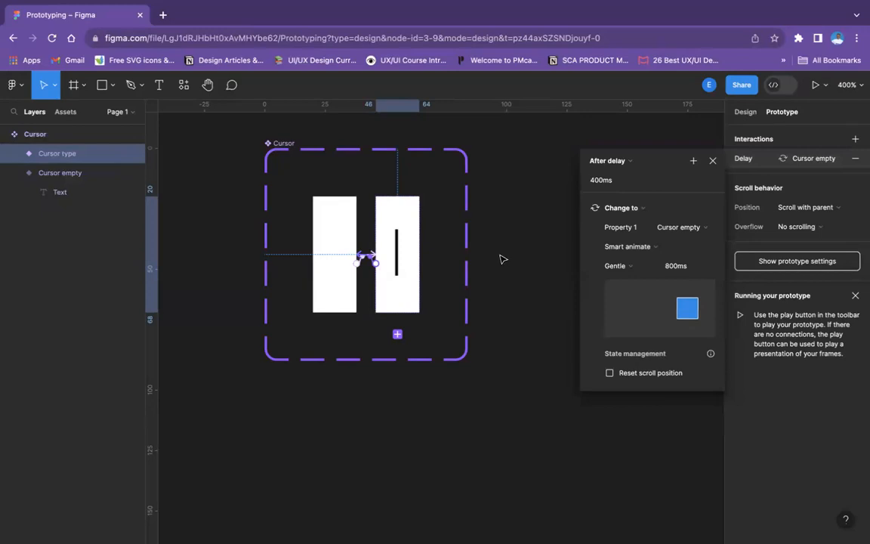
pyautogui.click(558, 184)
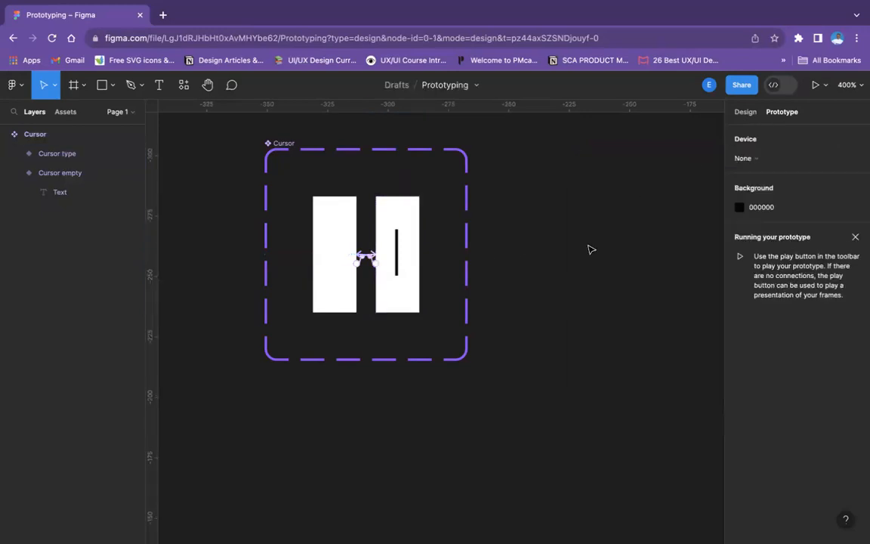
# Draw a new frame about 46 px wide beside the Cursor component set and set its height to 48
pyautogui.press('-')
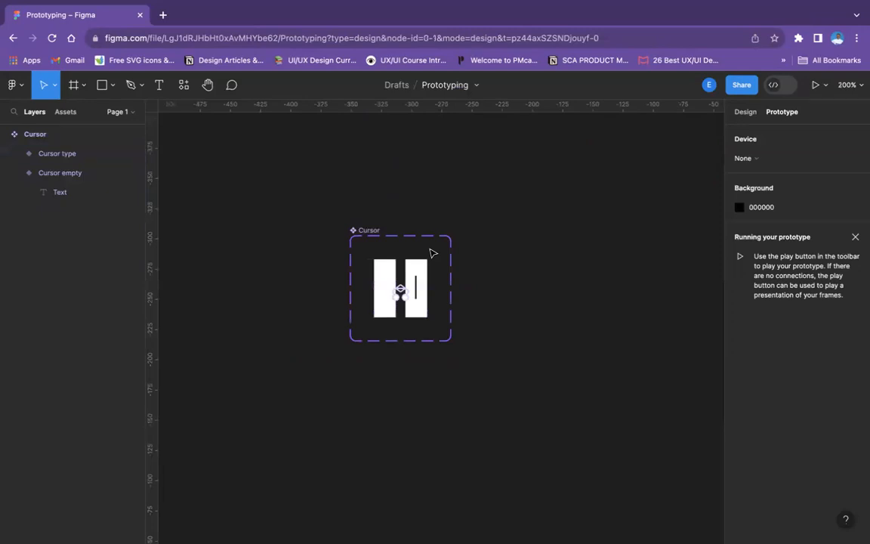
pyautogui.click(750, 112)
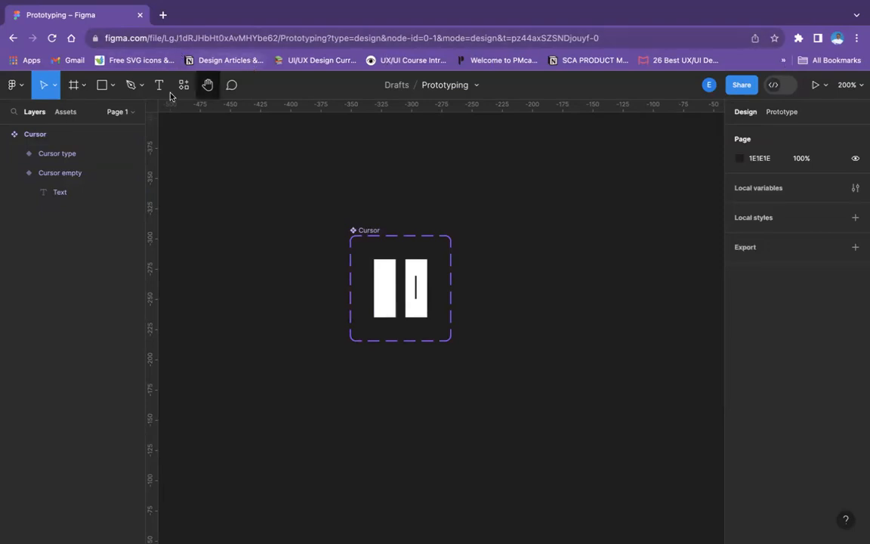
pyautogui.click(81, 85)
pyautogui.press('f')
pyautogui.moveTo(476, 235); pyautogui.dragTo(532, 288)
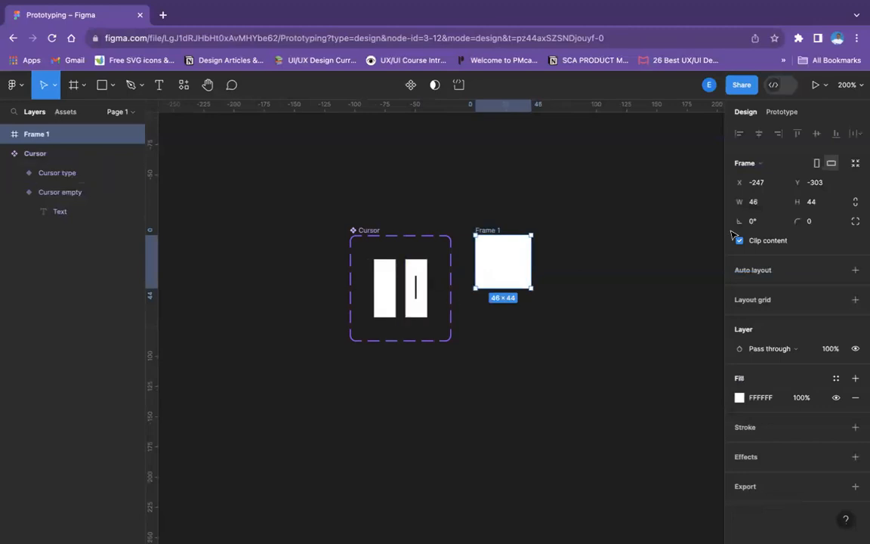
pyautogui.click(826, 206)
pyautogui.write('4')
pyautogui.press('Return')
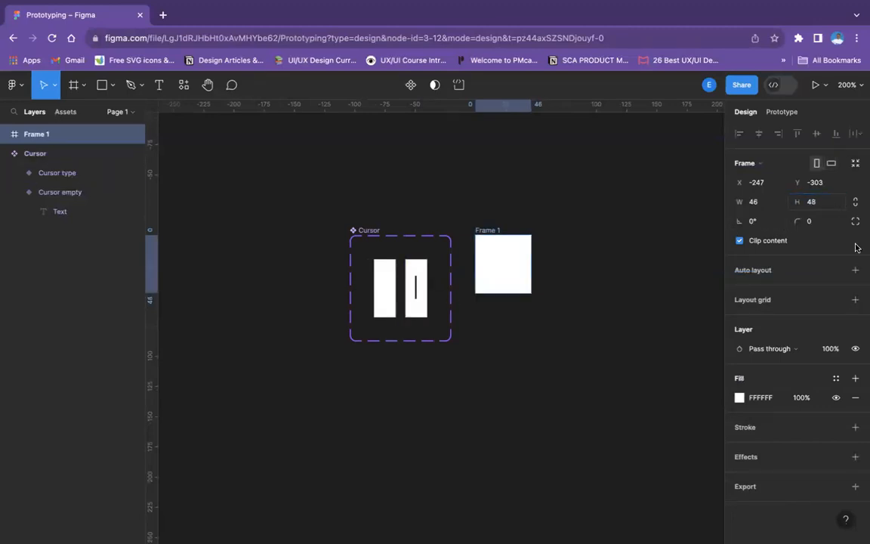
# Rename the new frame as "Text"
pyautogui.doubleClick(490, 231)
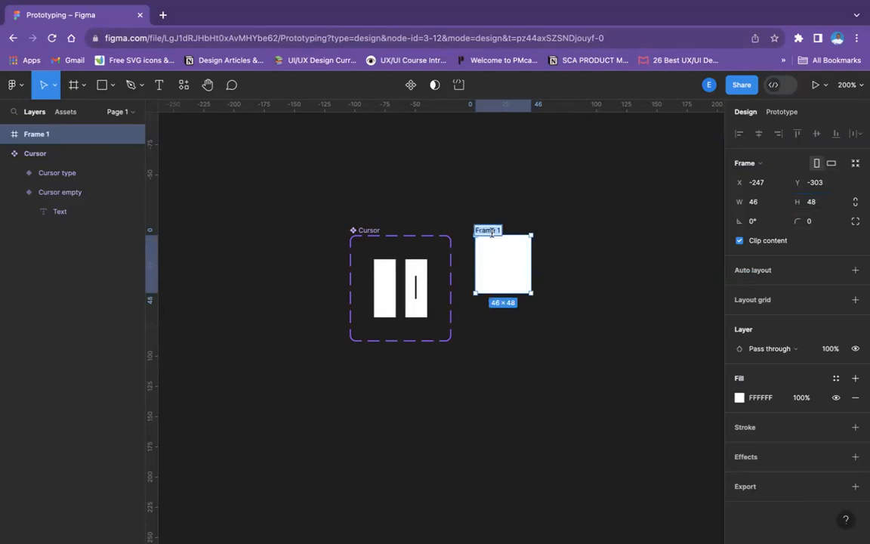
pyautogui.write('Text')
pyautogui.click(574, 332)
# Narrow the Text frame from its outer edge to a width of about 34 px
pyautogui.hscroll(5, 579, 330)
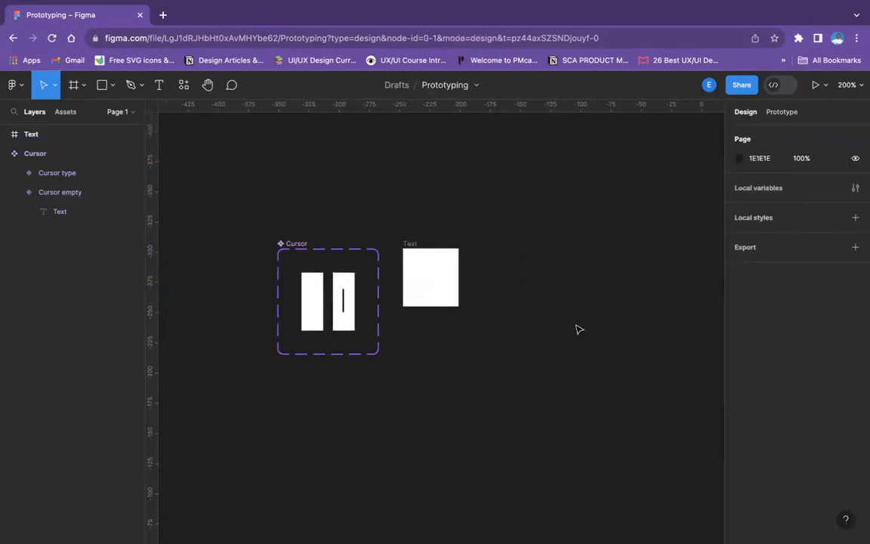
pyautogui.press('+')
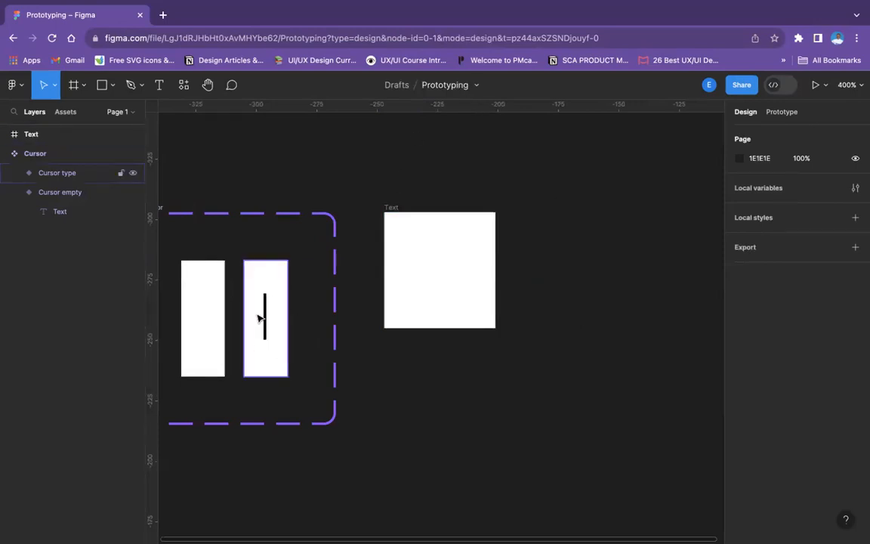
pyautogui.click(442, 313)
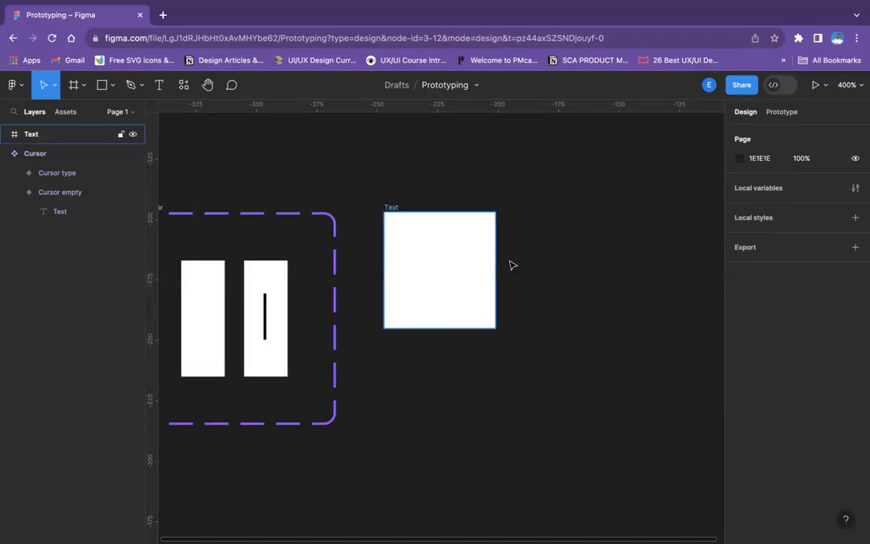
pyautogui.moveTo(497, 262); pyautogui.dragTo(466, 264)
# Add a text layer with a lowercase "a" inside the Text frame
pyautogui.click(159, 85)
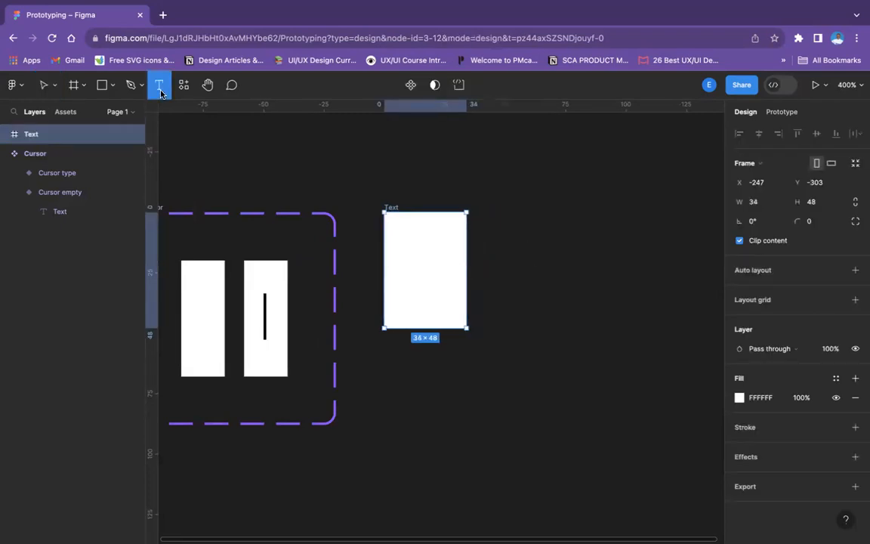
pyautogui.click(430, 272)
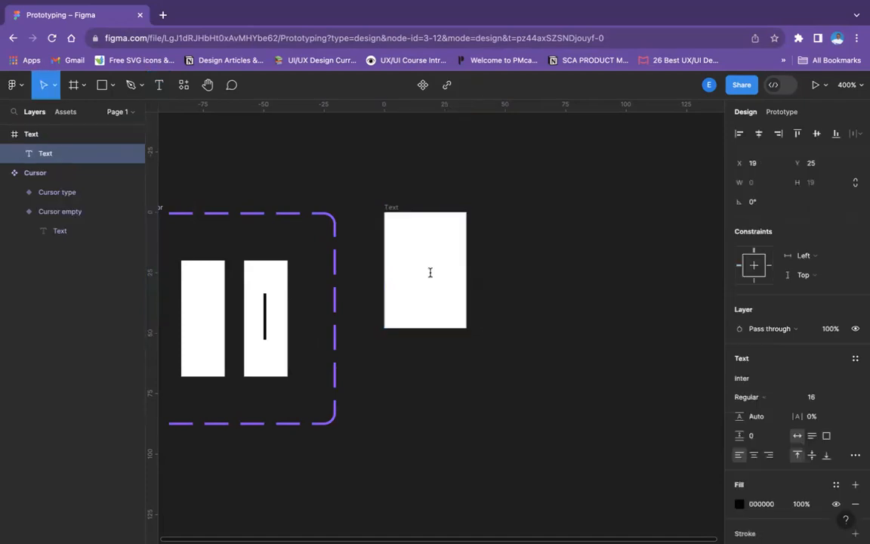
pyautogui.write('A')
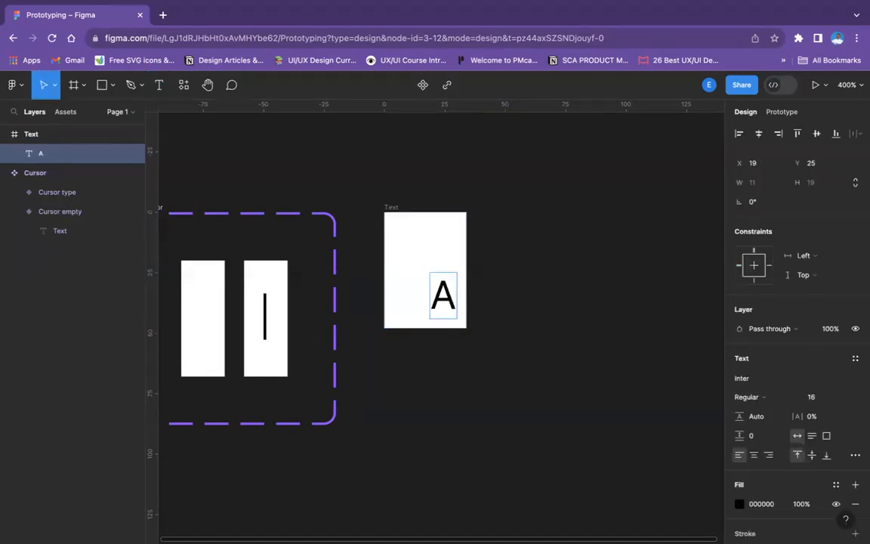
pyautogui.press('BackSpace')
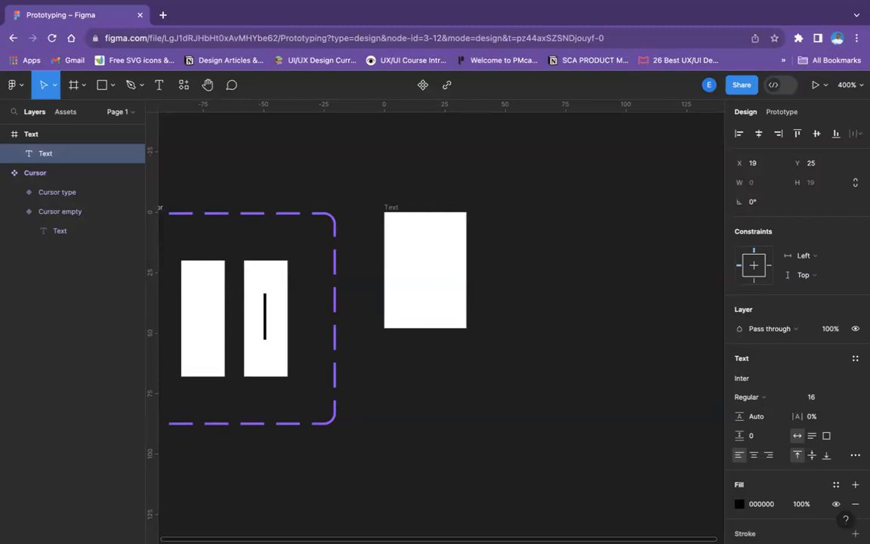
pyautogui.write('a')
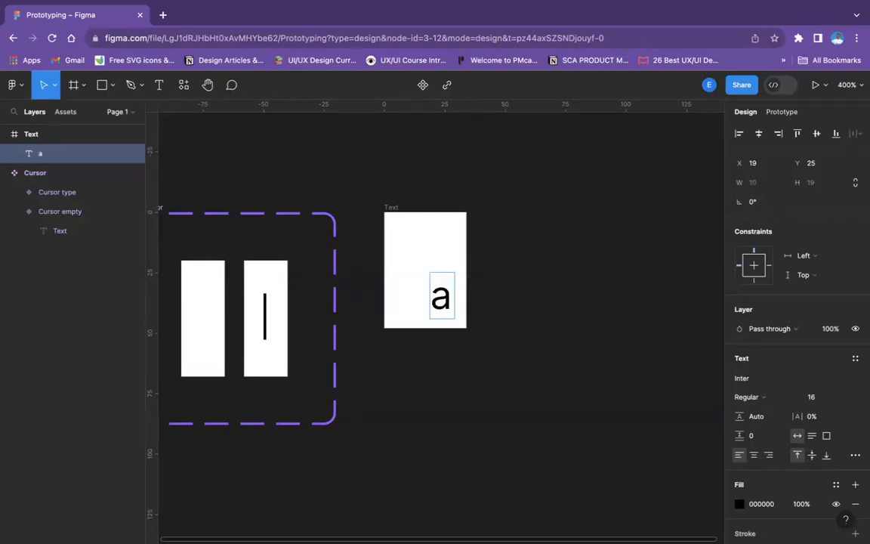
pyautogui.press('Escape')
# Move the letter "a" within the Text frame to about X 5, Y 13
pyautogui.moveTo(441, 299); pyautogui.dragTo(411, 272)
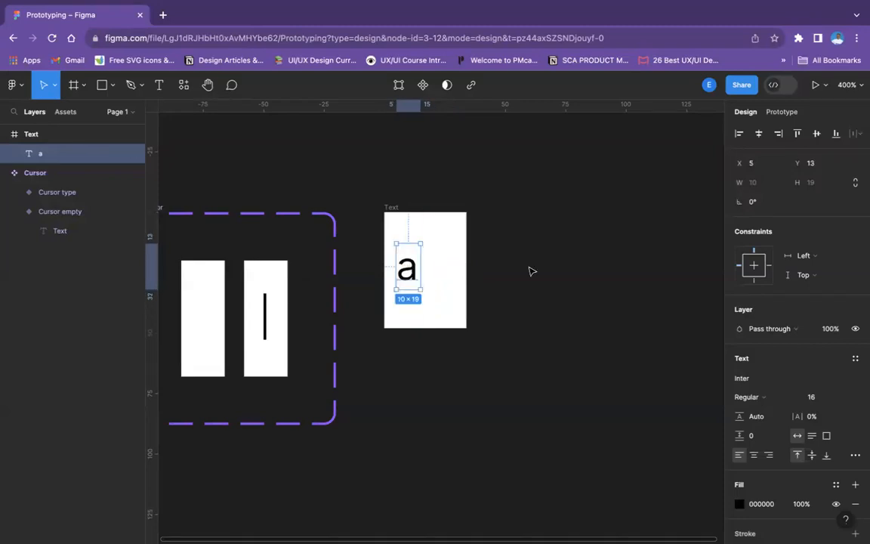
pyautogui.click(562, 271)
pyautogui.click(406, 270)
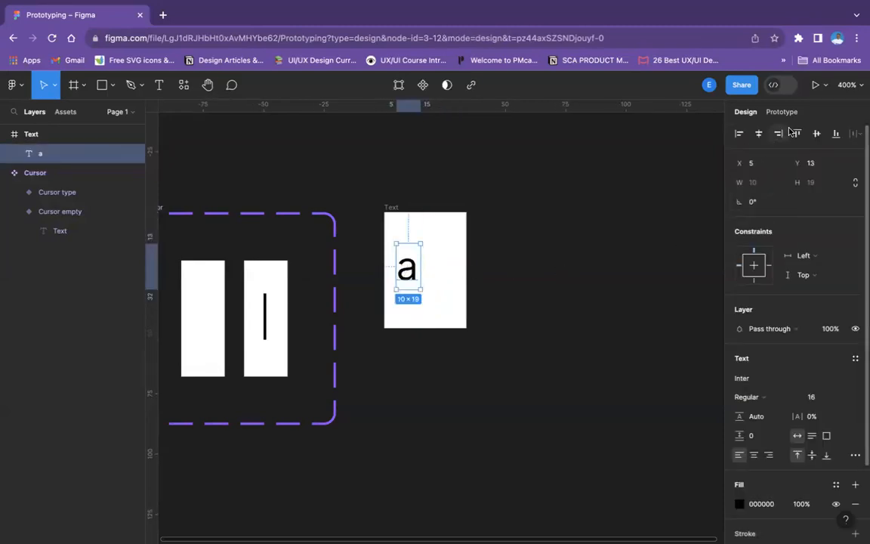
pyautogui.click(516, 233)
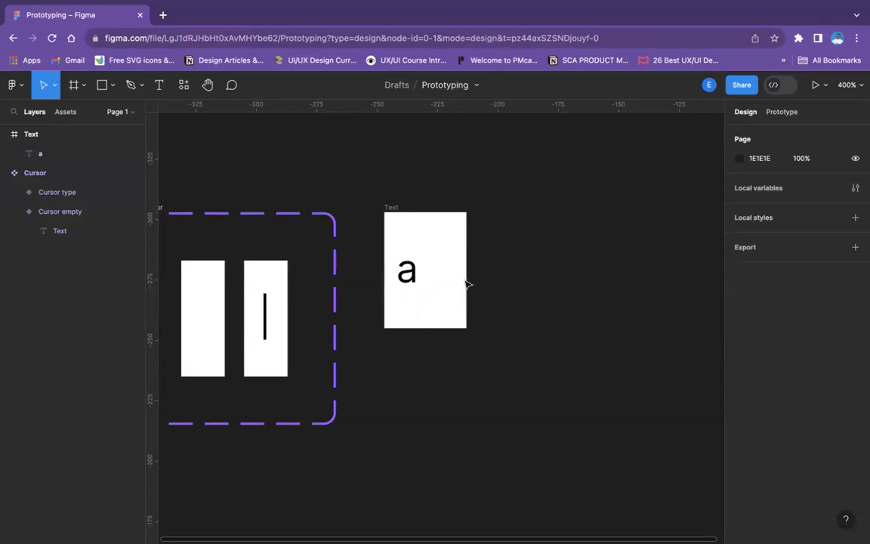
# Convert the Text frame containing the letter "a" into a component
pyautogui.click(390, 208)
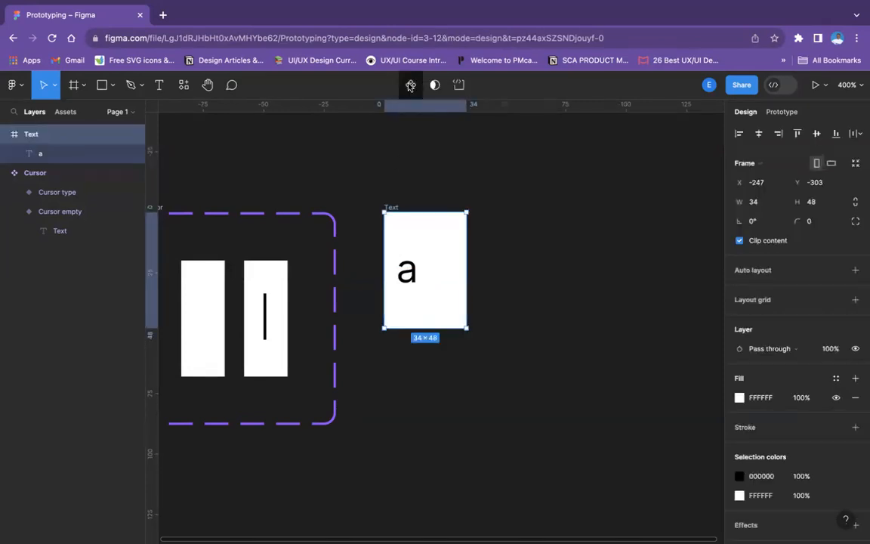
pyautogui.click(411, 85)
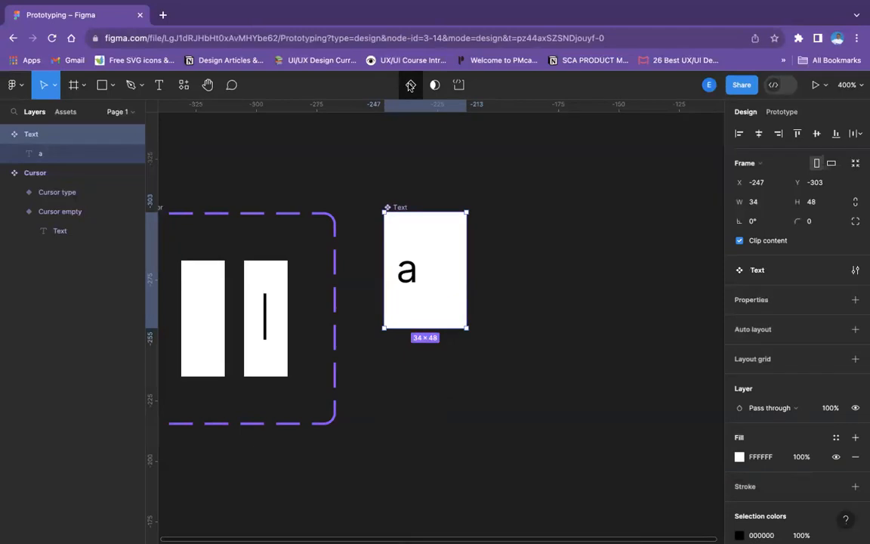
pyautogui.click(498, 269)
pyautogui.click(409, 275)
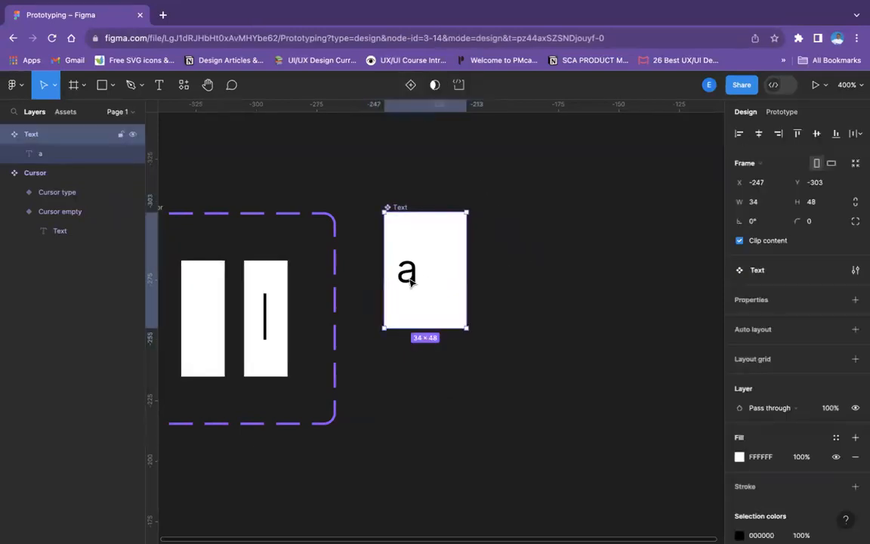
pyautogui.doubleClick(411, 279)
pyautogui.click(555, 247)
# Set the Text component's width to 30
pyautogui.click(428, 215)
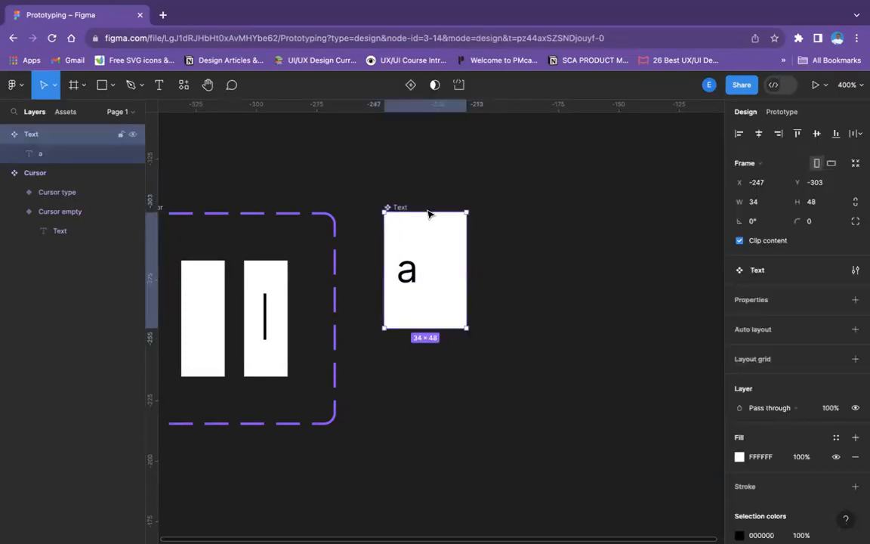
pyautogui.click(759, 202)
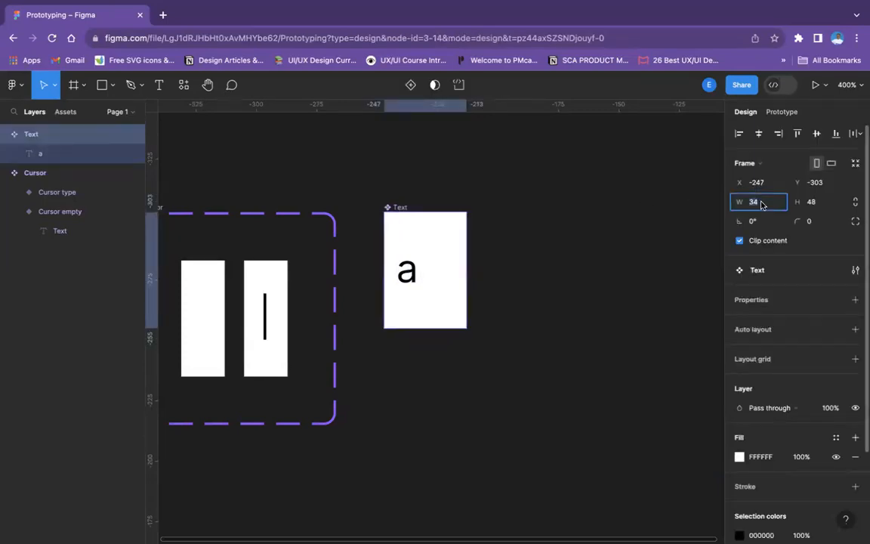
pyautogui.press('Return')
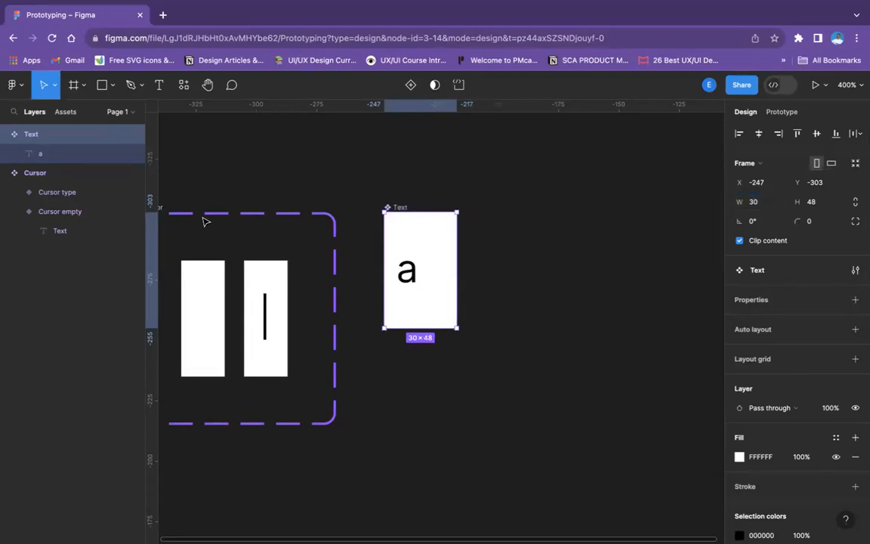
# Duplicate the Text component and place the instance directly below it at about X -247, Y -228
pyautogui.hscroll(-2, 264, 224)
pyautogui.scroll(-1, 264, 223)
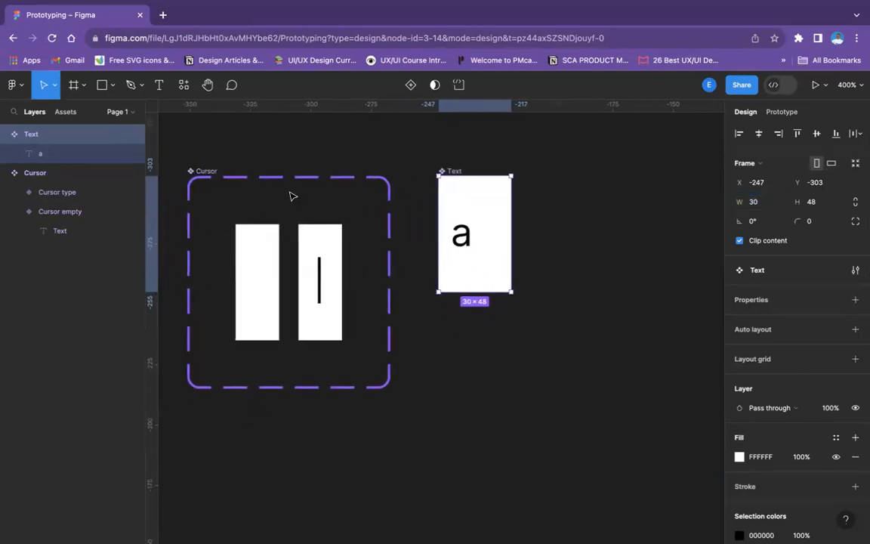
pyautogui.click(556, 214)
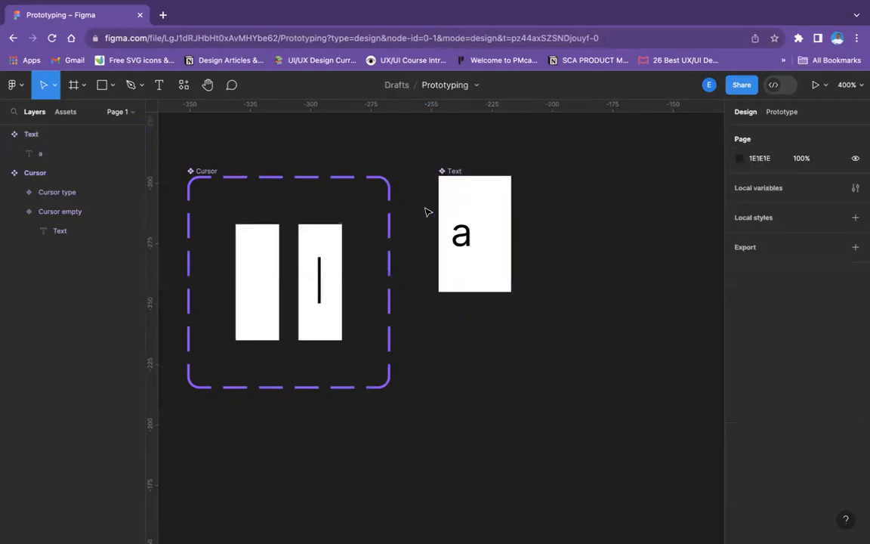
pyautogui.click(456, 172)
pyautogui.hotkey('ctrl', 'd')
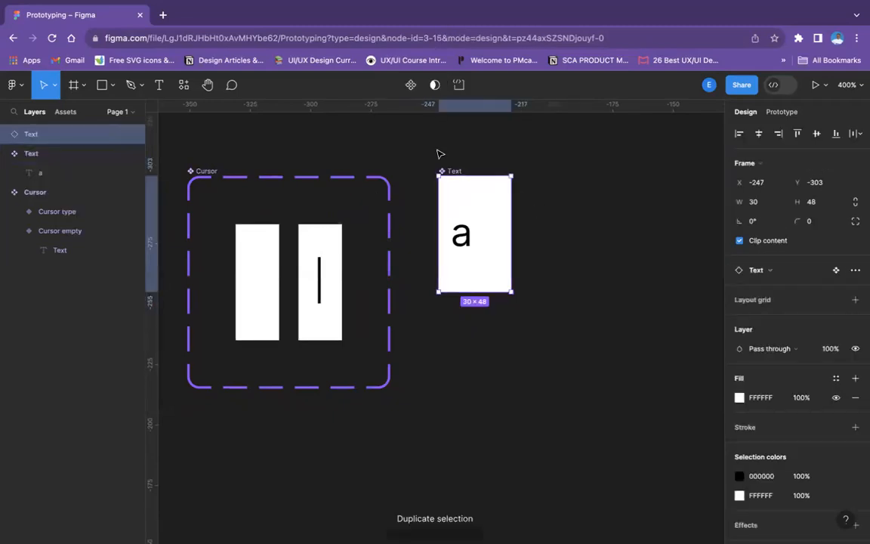
pyautogui.moveTo(478, 242); pyautogui.dragTo(476, 415)
pyautogui.scroll(-1, 475, 414)
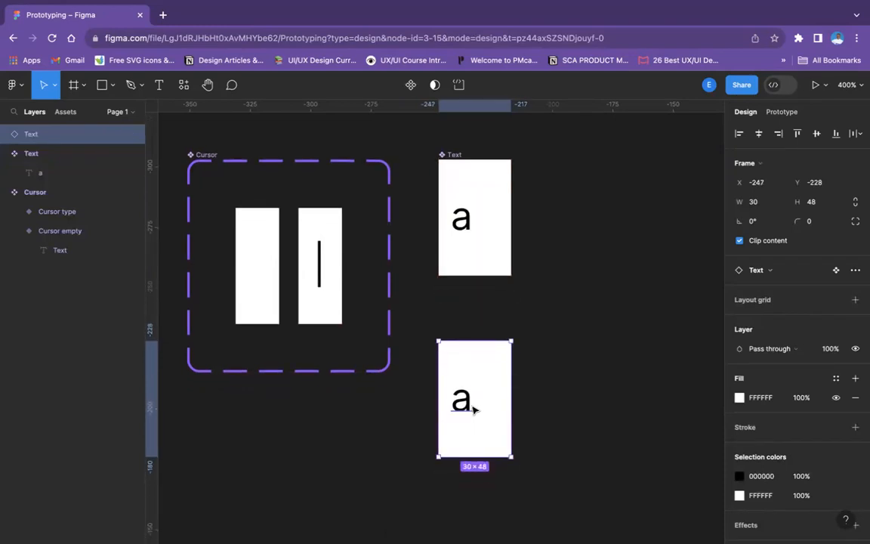
# Duplicate the Text instance and place both instances side by side below the Cursor component at about Y -159
pyautogui.hotkey('ctrl', 'd')
pyautogui.scroll(-5, 475, 412)
pyautogui.moveTo(479, 453); pyautogui.dragTo(567, 272)
pyautogui.moveTo(428, 215); pyautogui.dragTo(614, 351)
pyautogui.moveTo(547, 302); pyautogui.dragTo(435, 468)
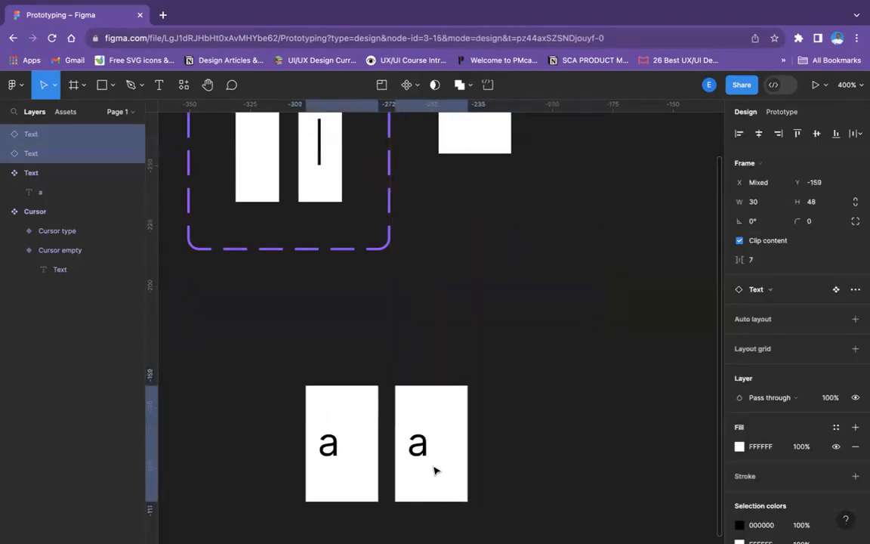
pyautogui.click(542, 383)
pyautogui.scroll(-2, 542, 383)
pyautogui.scroll(-1, 542, 384)
pyautogui.hscroll(-1, 542, 384)
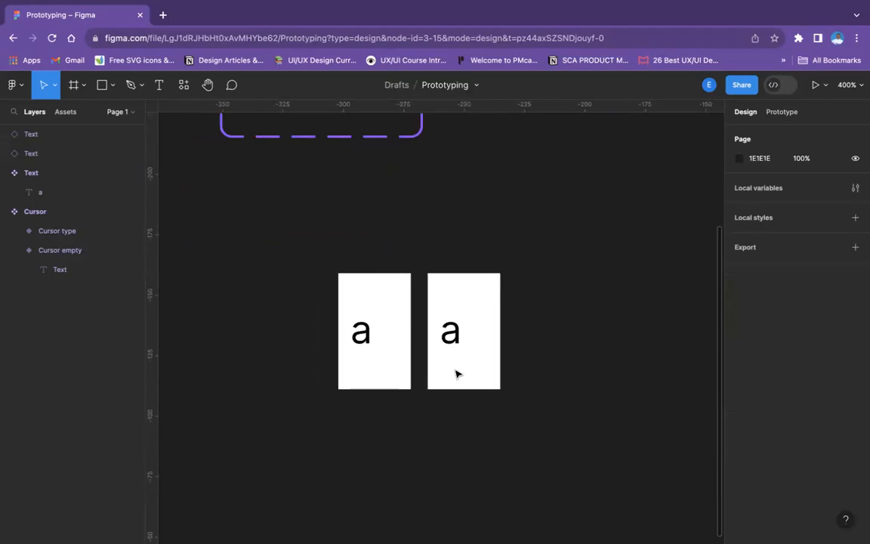
# Rename the first of the two Text instances and its nested text layer to "Space"
pyautogui.click(369, 319)
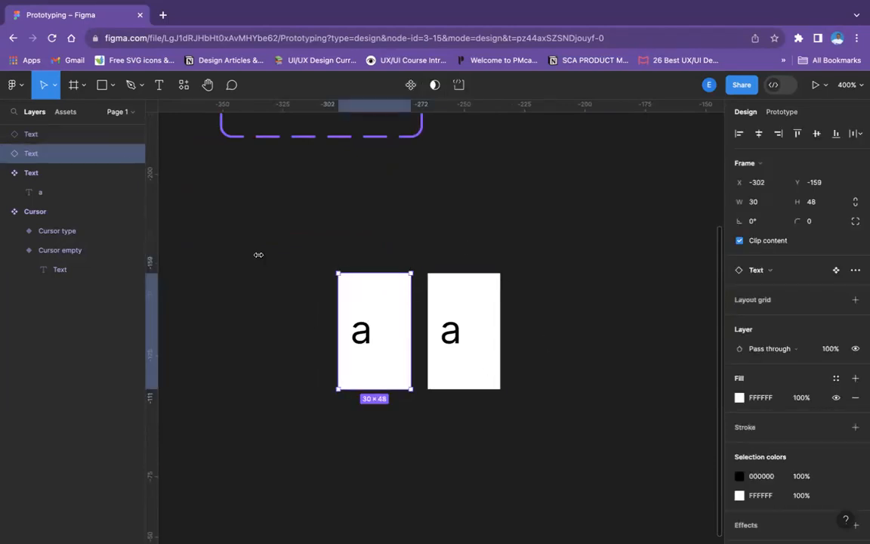
pyautogui.write('Space')
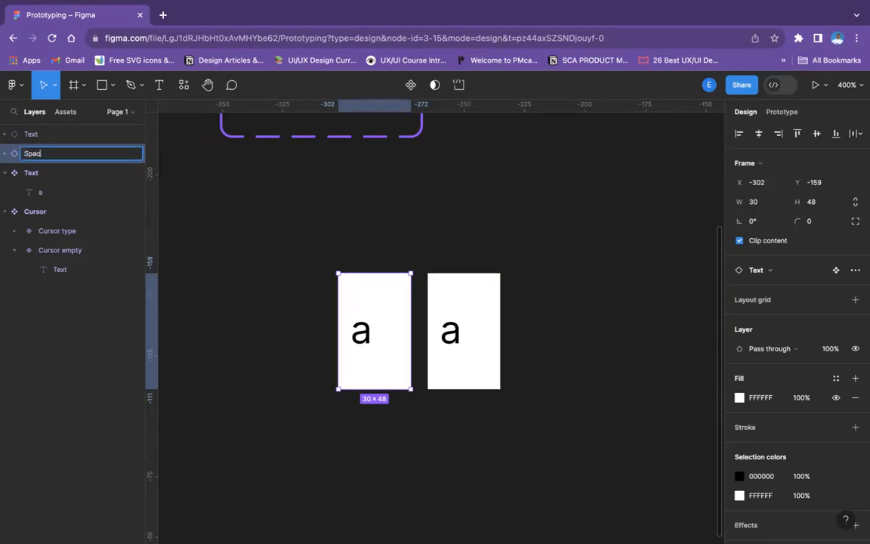
pyautogui.click(7, 154)
pyautogui.click(47, 173)
pyautogui.doubleClick(49, 174)
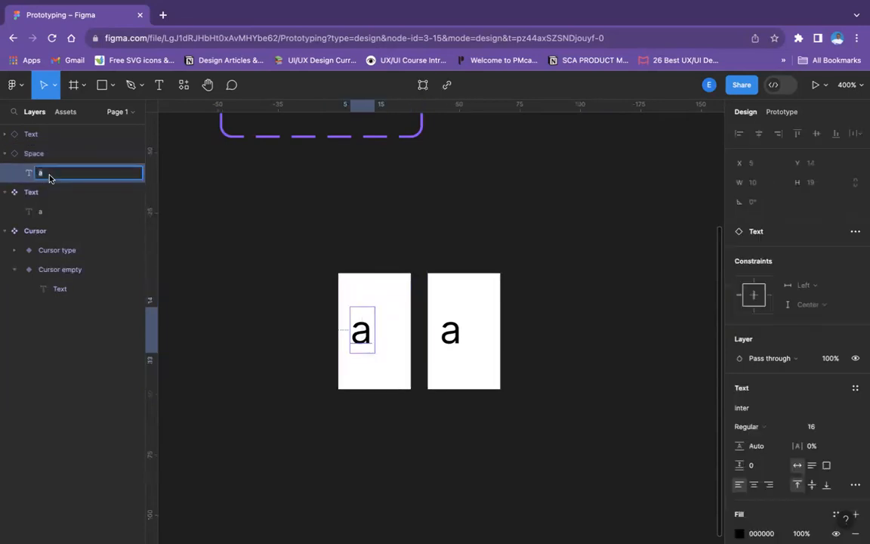
pyautogui.write('Spa')
pyautogui.press('Return')
# Delete the letter "a" from the Space instance so its text is empty
pyautogui.doubleClick(366, 338)
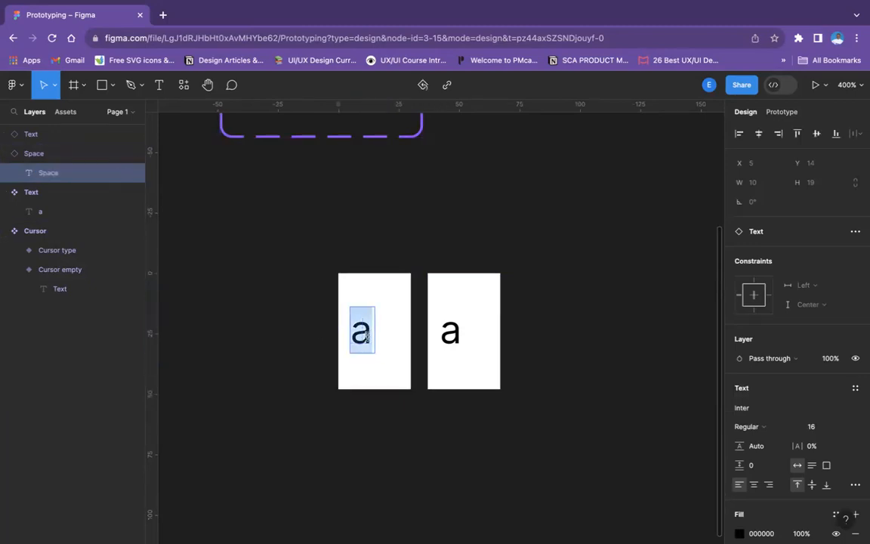
pyautogui.press('BackSpace')
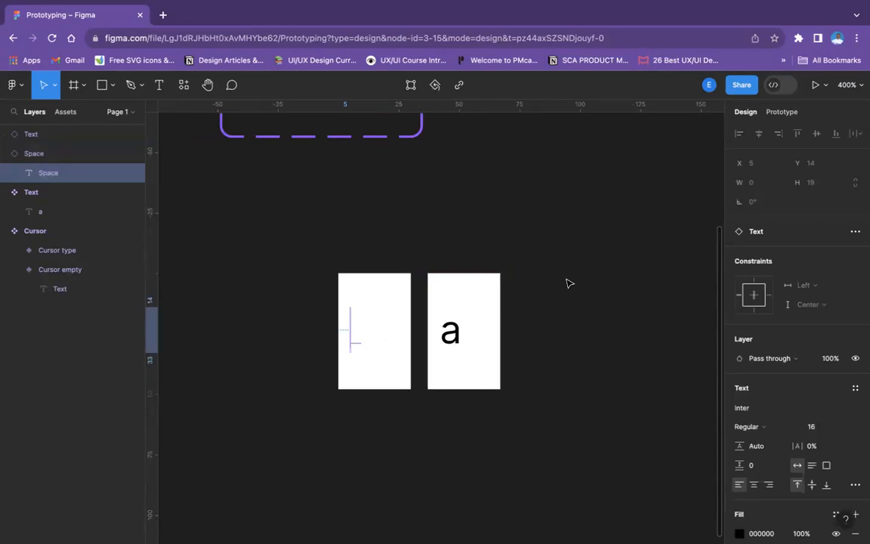
pyautogui.click(572, 281)
pyautogui.click(355, 338)
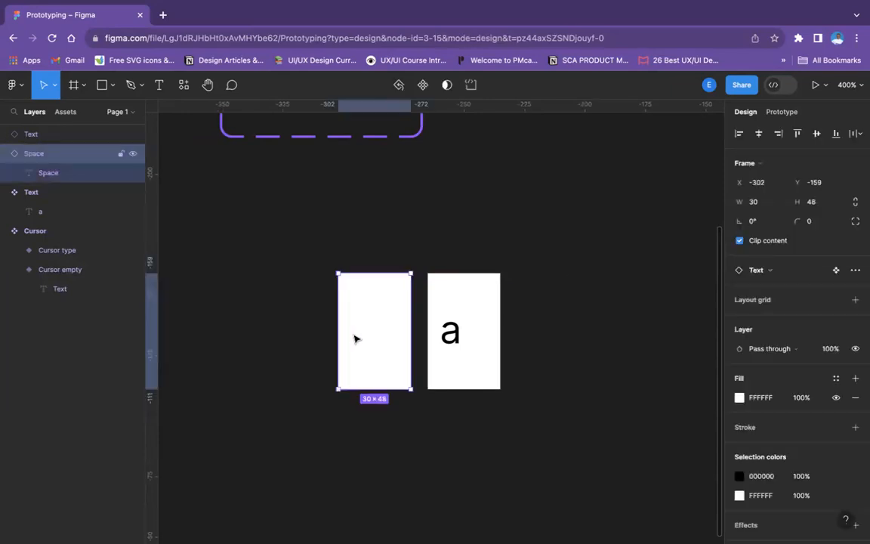
pyautogui.click(356, 339)
pyautogui.click(413, 217)
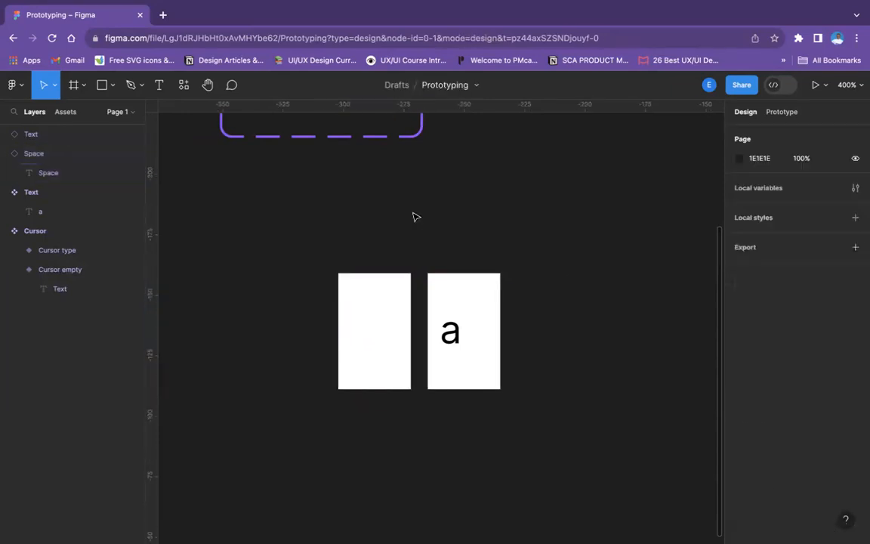
# Rename the second Text instance to "a" and expand it in the layer list
pyautogui.click(446, 279)
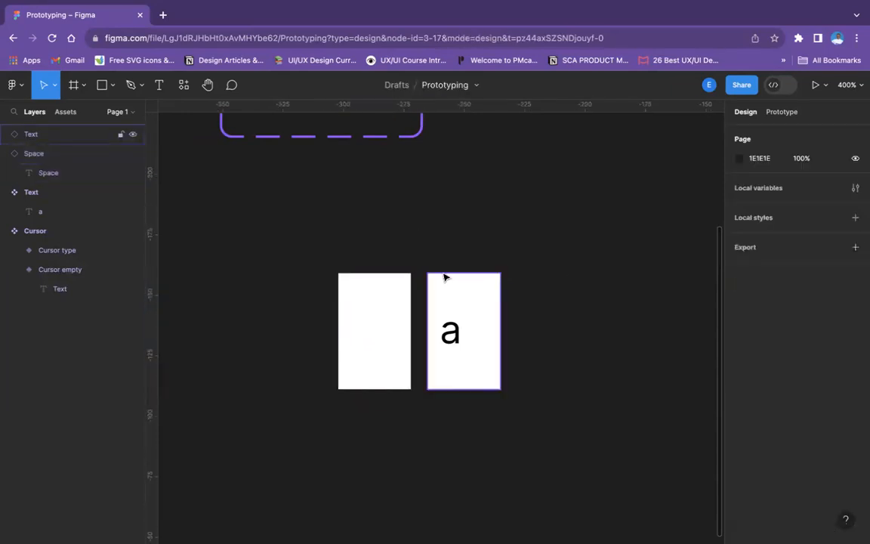
pyautogui.doubleClick(32, 135)
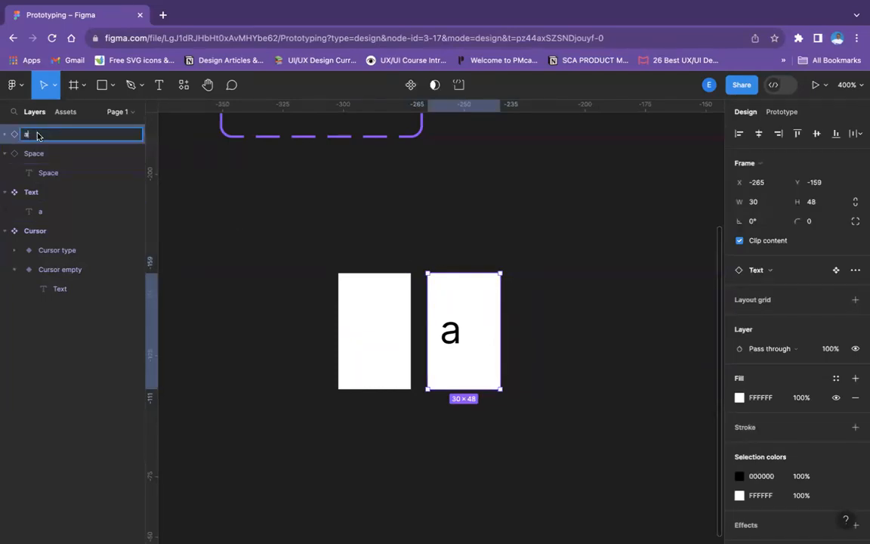
pyautogui.click(4, 134)
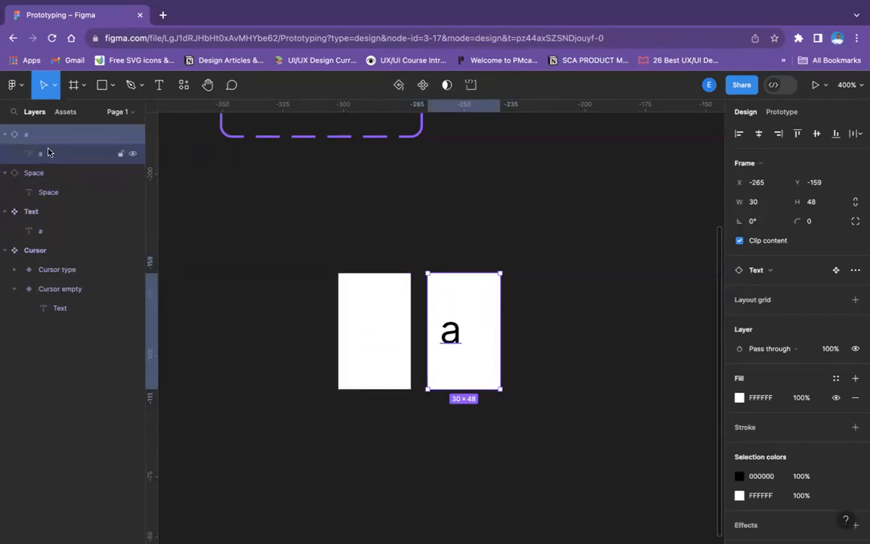
pyautogui.click(618, 320)
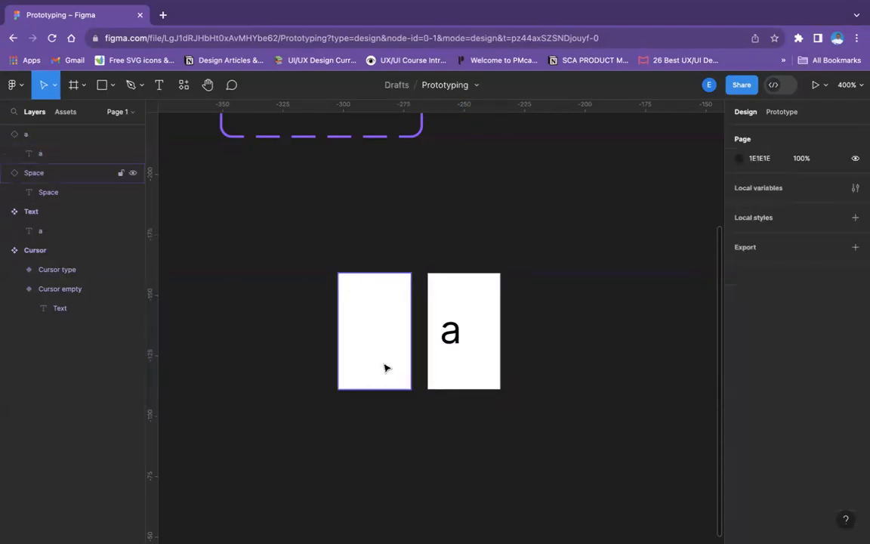
pyautogui.click(354, 285)
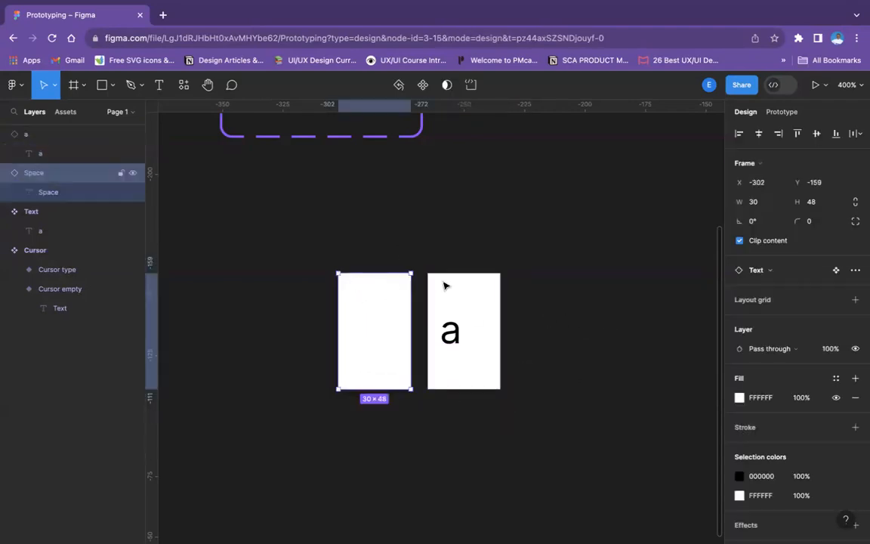
pyautogui.click(546, 270)
# Duplicate the "a" instance beside itself and change the copy's letter to "b"
pyautogui.scroll(5, 547, 269)
pyautogui.hscroll(2, 548, 269)
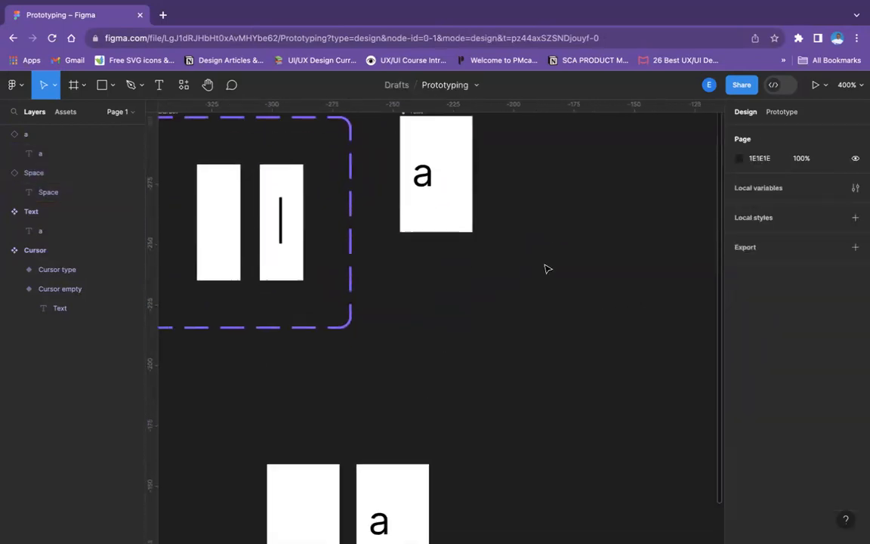
pyautogui.scroll(-3, 547, 269)
pyautogui.click(422, 376)
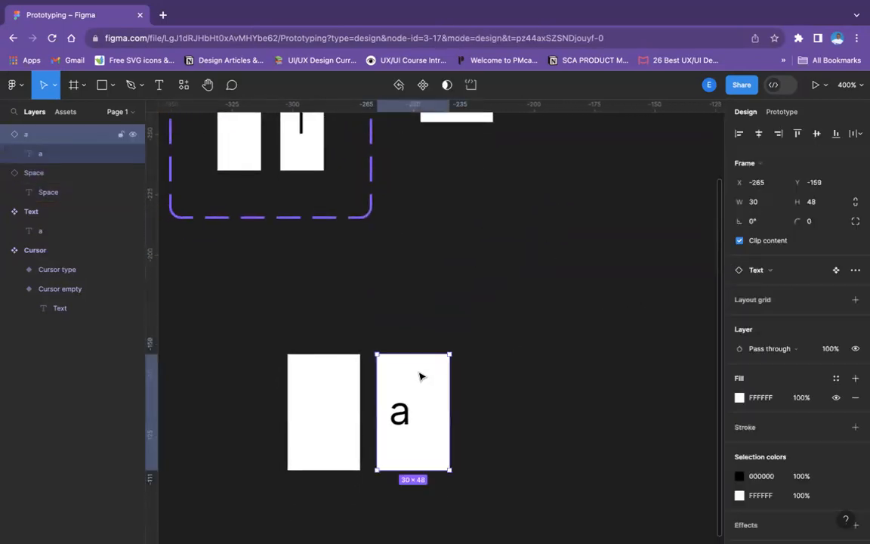
pyautogui.hotkey('ctrl', 'd')
pyautogui.moveTo(421, 376); pyautogui.dragTo(498, 376)
pyautogui.doubleClick(481, 413)
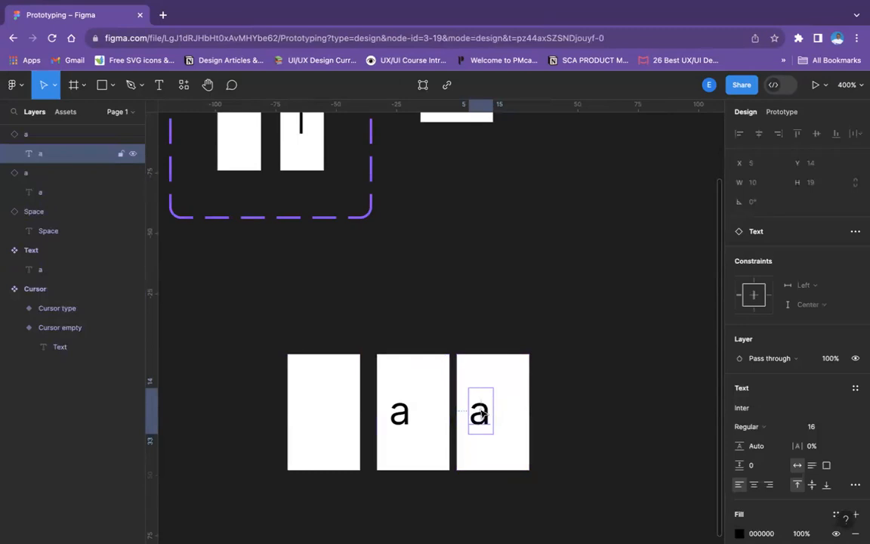
pyautogui.doubleClick(480, 411)
pyautogui.write('b')
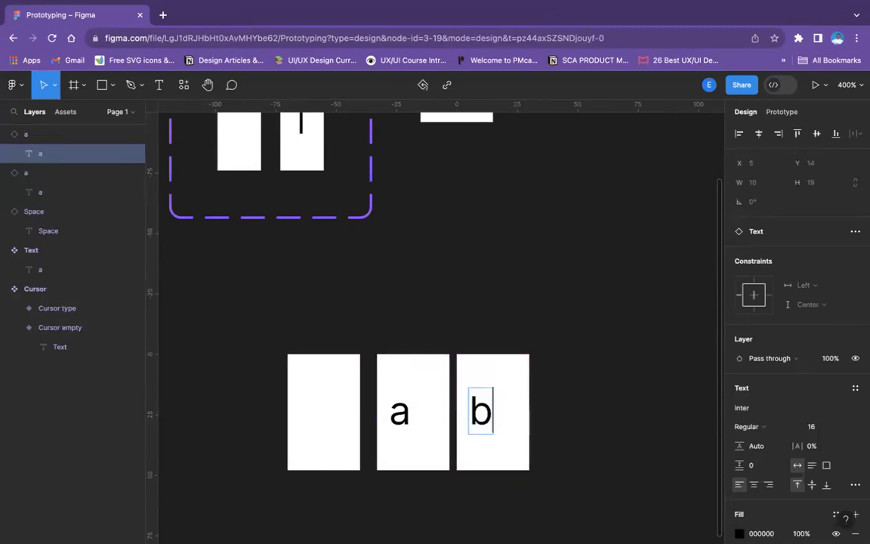
pyautogui.click(530, 371)
# Duplicate the "b" instance, place the copy next in the row and change its letter to "c"
pyautogui.click(517, 381)
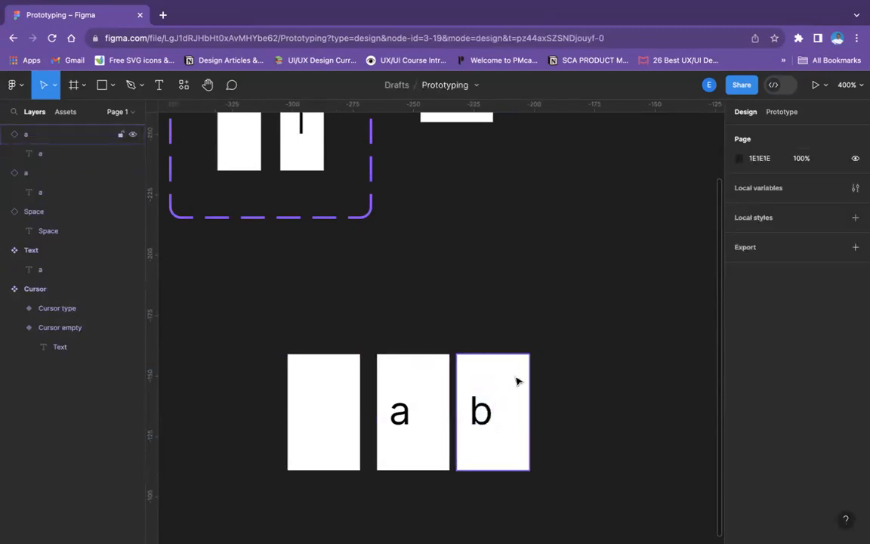
pyautogui.hotkey('ctrl', 'd')
pyautogui.moveTo(520, 420); pyautogui.dragTo(591, 415)
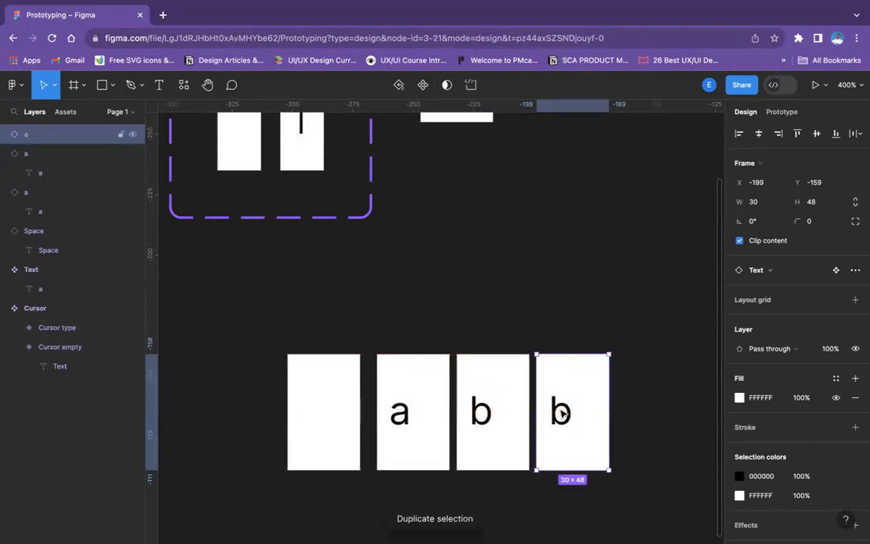
pyautogui.doubleClick(561, 412)
pyautogui.doubleClick(562, 416)
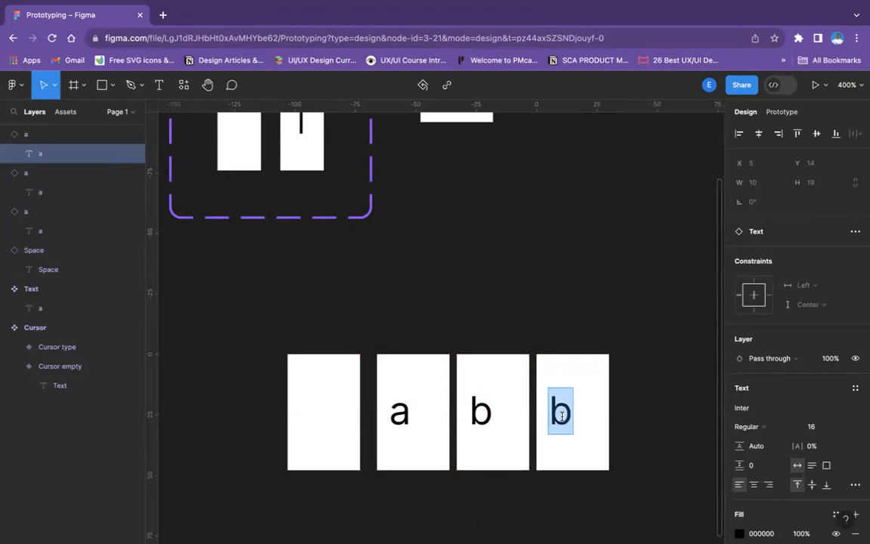
pyautogui.write('c')
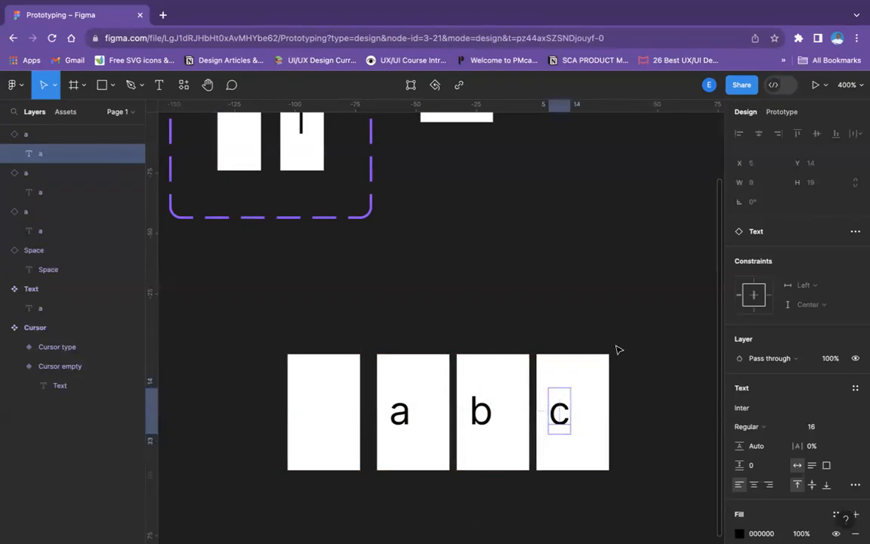
pyautogui.hscroll(4, 617, 350)
pyautogui.scroll(-2, 617, 349)
pyautogui.click(627, 368)
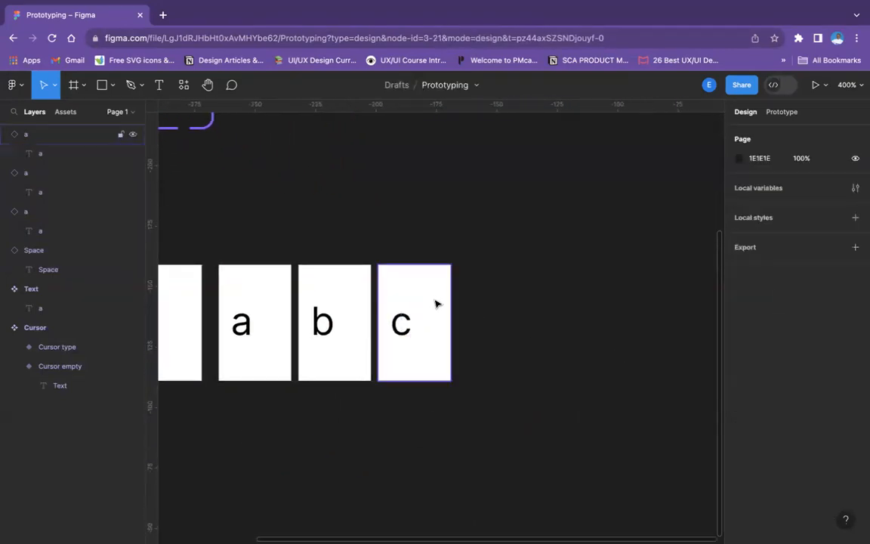
# Duplicate the "c" instance, place the copy next in the row and change its letter to "d"
pyautogui.click(435, 304)
pyautogui.press('super+d')
pyautogui.moveTo(429, 309); pyautogui.dragTo(506, 320)
pyautogui.doubleClick(475, 325)
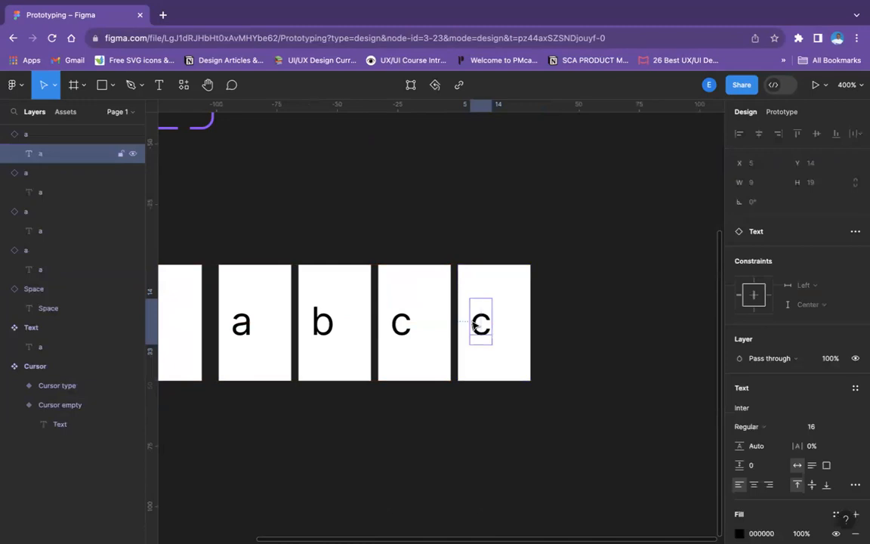
pyautogui.doubleClick(477, 321)
pyautogui.write('d')
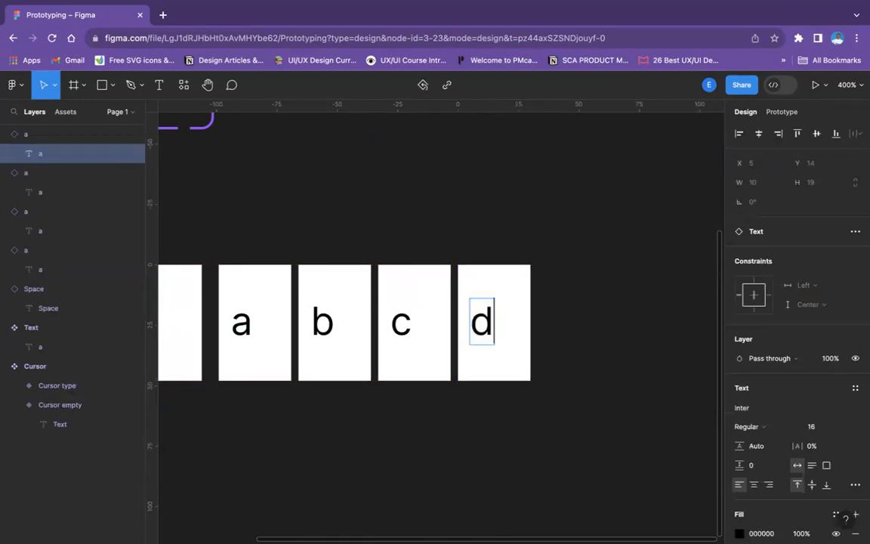
pyautogui.click(608, 336)
# Duplicate the "d" instance, place the copy next in the row and change its letter to "e"
pyautogui.click(510, 310)
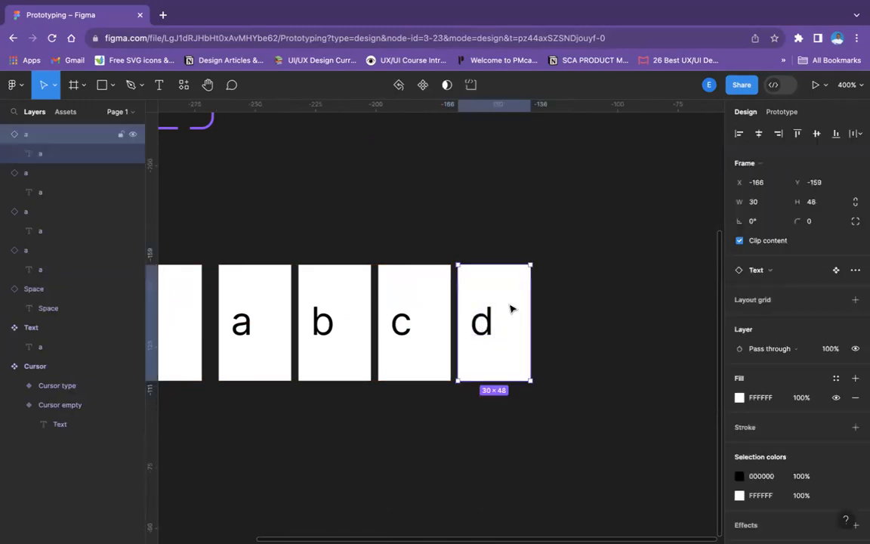
pyautogui.hotkey('ctrl', 'd')
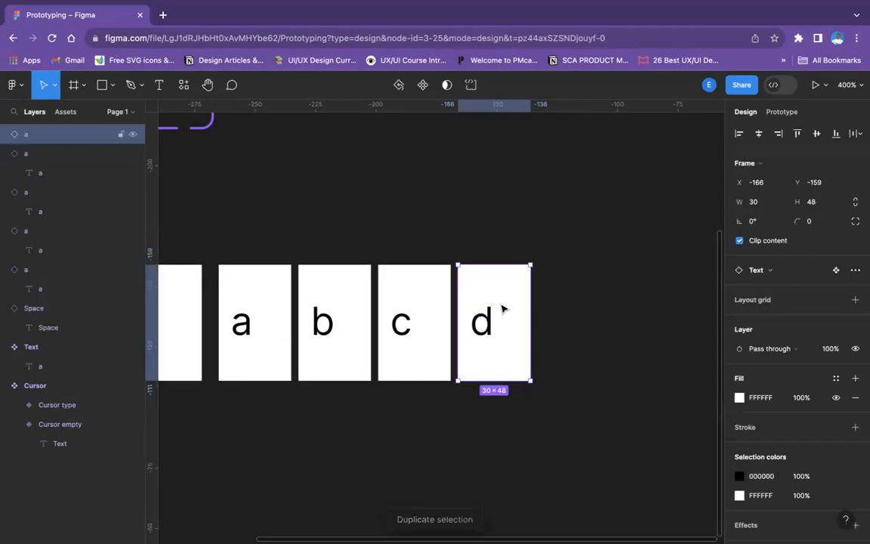
pyautogui.moveTo(505, 314); pyautogui.dragTo(580, 315)
pyautogui.click(562, 322)
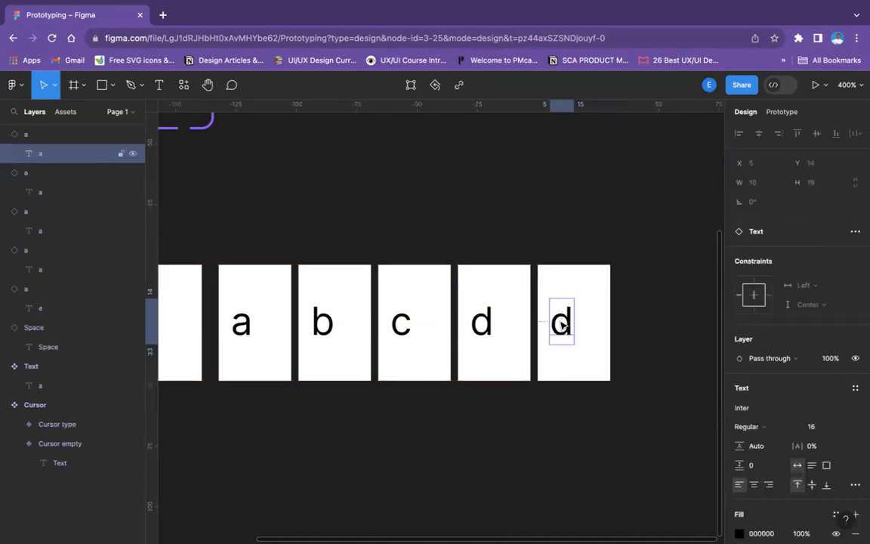
pyautogui.doubleClick(562, 322)
pyautogui.write('e')
pyautogui.click(652, 320)
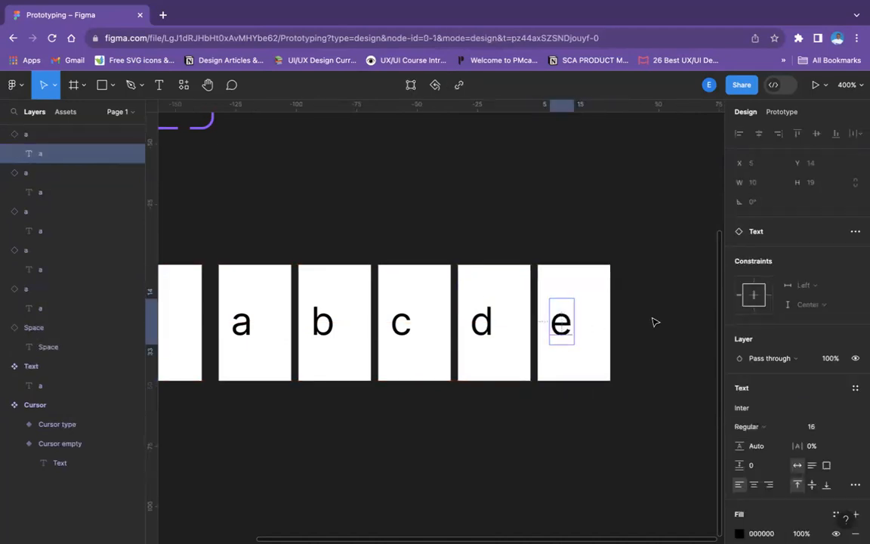
# Duplicate the "e" instance, place the copy next in the row and change its letter to "f"
pyautogui.click(549, 319)
pyautogui.hotkey('ctrl', 'd')
pyautogui.moveTo(612, 334); pyautogui.dragTo(652, 331)
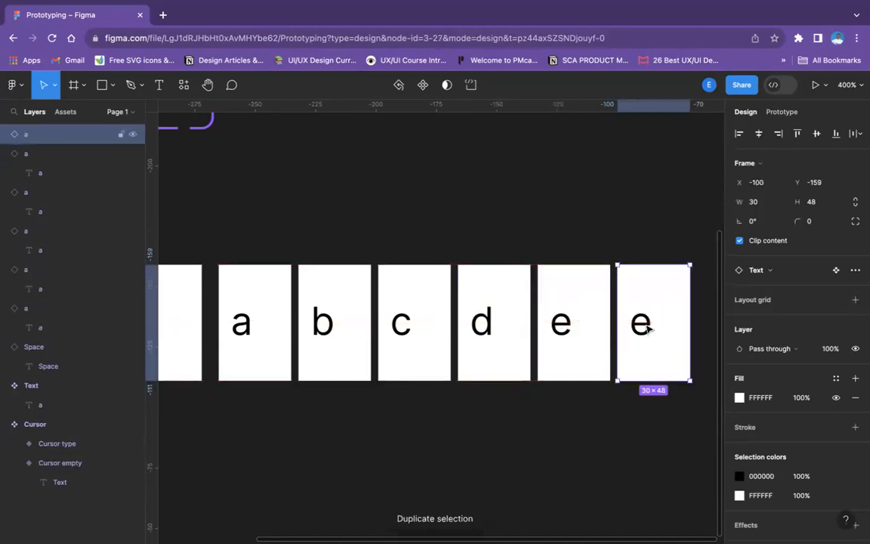
pyautogui.click(647, 330)
pyautogui.doubleClick(642, 328)
pyautogui.write('f')
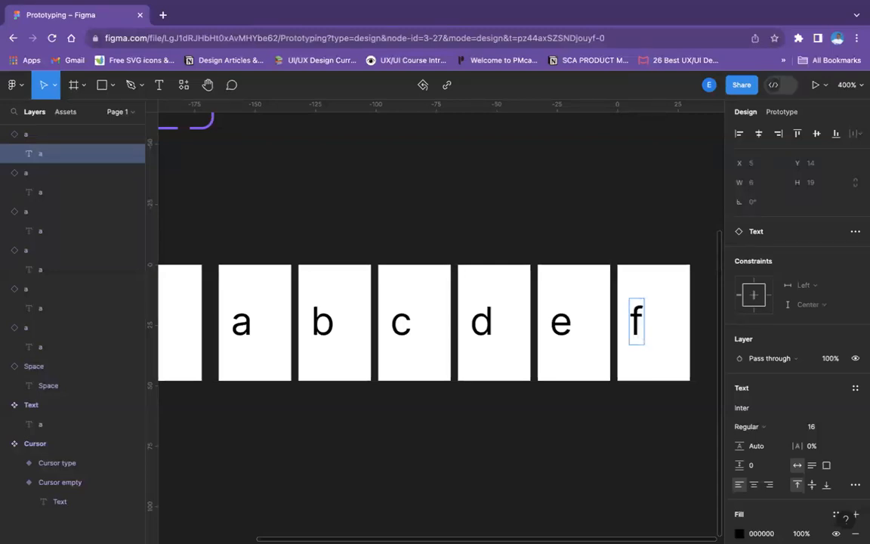
# Duplicate the "f" instance, place the copy next in the row and change its letter to "g"
pyautogui.press('Escape')
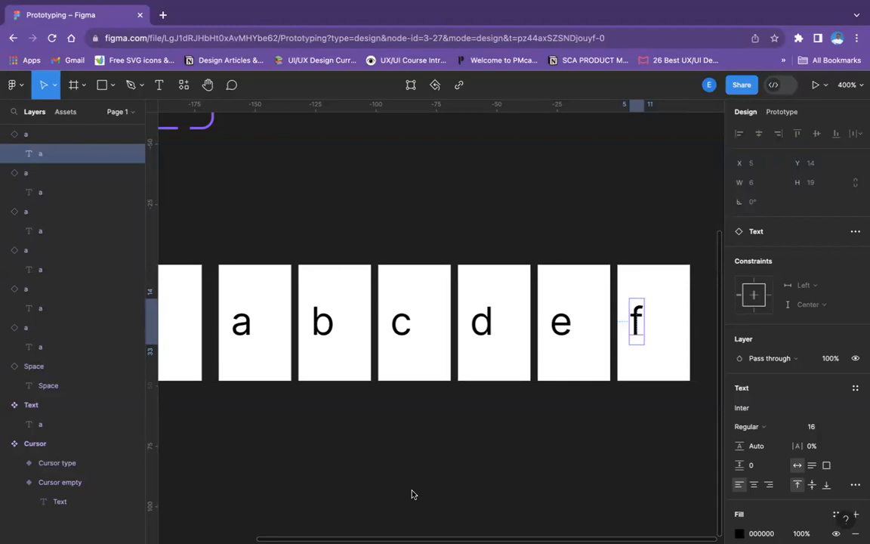
pyautogui.click(618, 234)
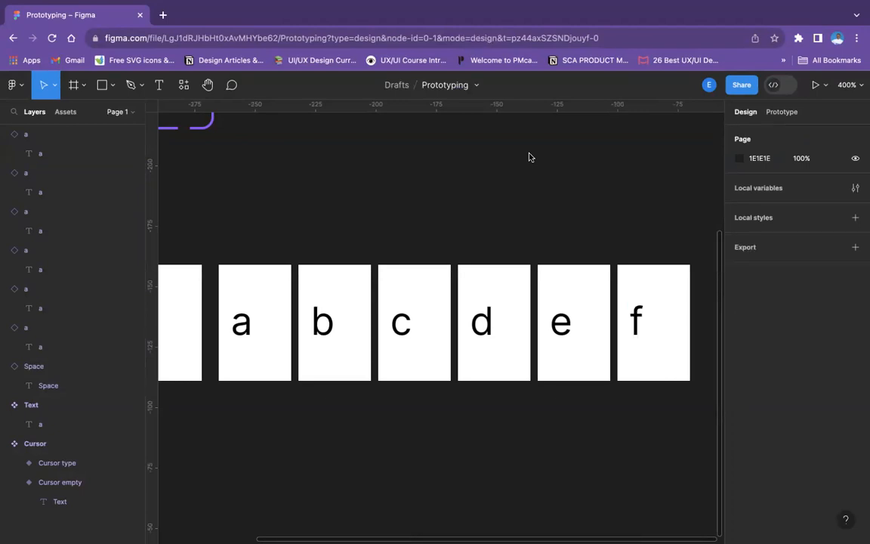
pyautogui.hscroll(5, 602, 295)
pyautogui.click(499, 284)
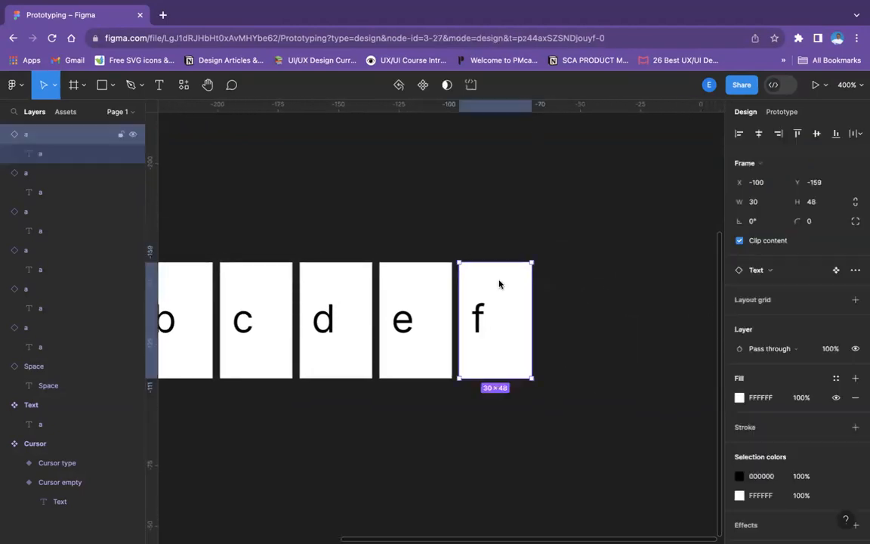
pyautogui.hotkey('ctrl', 'd')
pyautogui.moveTo(489, 295); pyautogui.dragTo(567, 295)
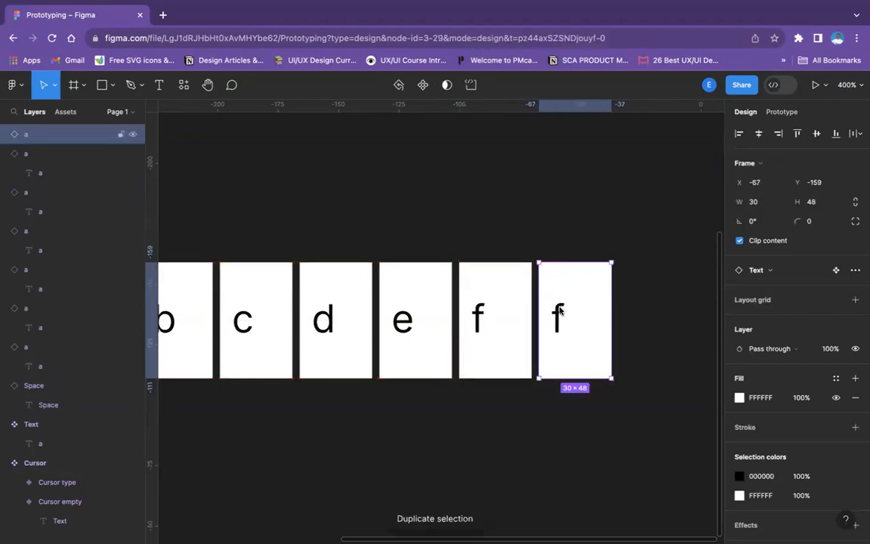
pyautogui.doubleClick(559, 310)
pyautogui.doubleClick(558, 316)
pyautogui.write('g')
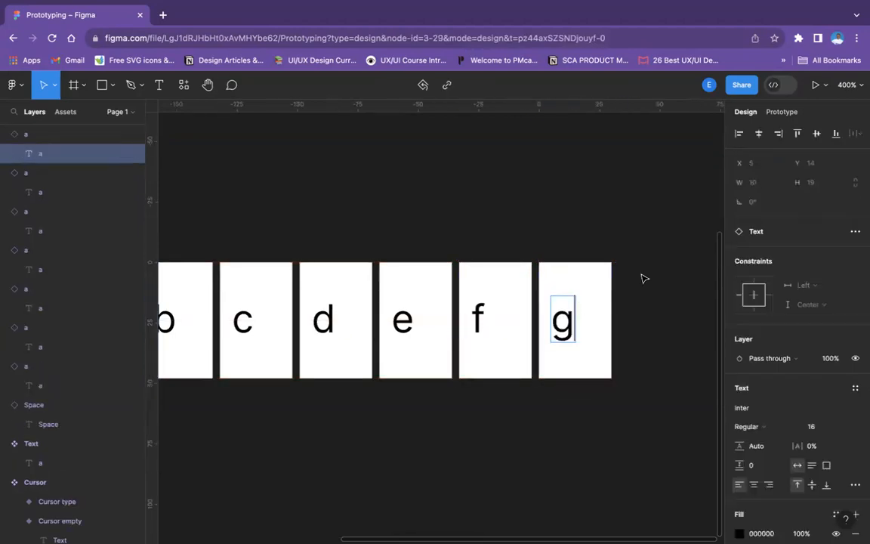
pyautogui.click(710, 290)
# Duplicate the "g" instance, place the copy next in the row and change its letter to "h"
pyautogui.click(574, 292)
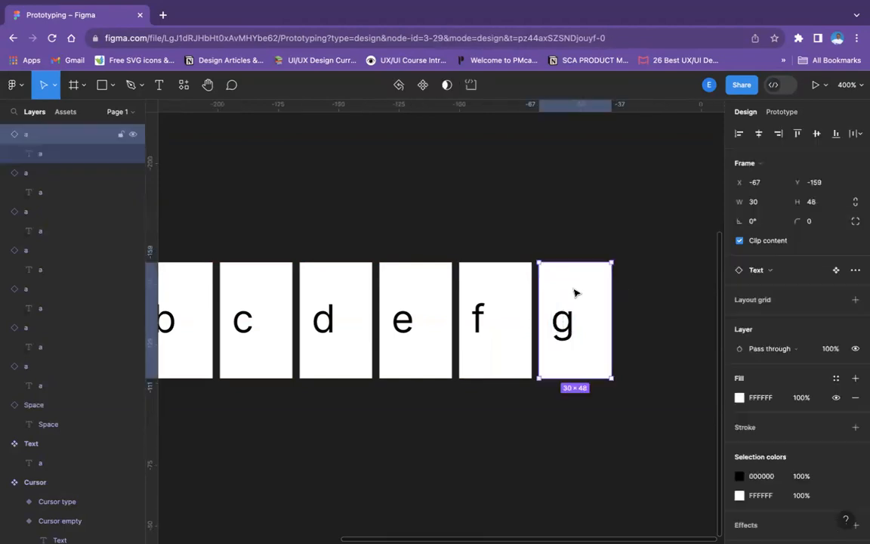
pyautogui.hotkey('ctrl', 'd')
pyautogui.moveTo(575, 291); pyautogui.dragTo(651, 317)
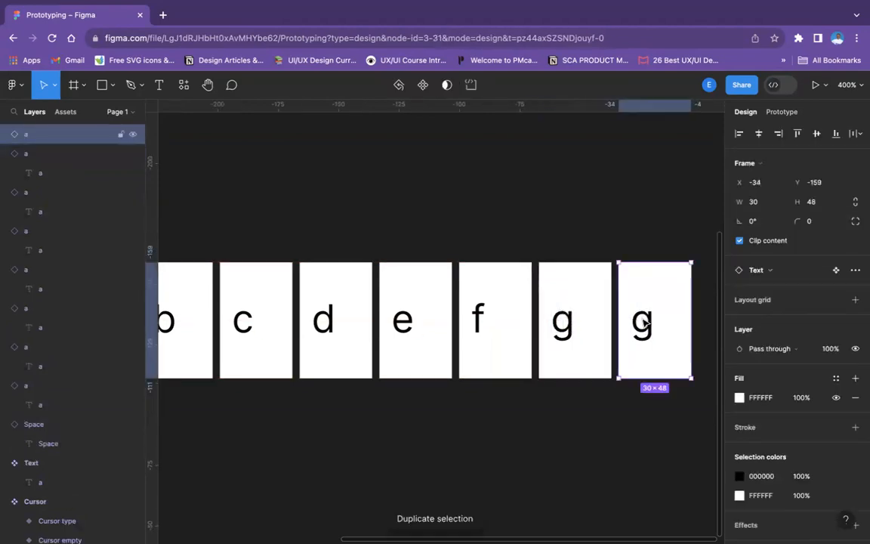
pyautogui.doubleClick(644, 323)
pyautogui.doubleClick(644, 323)
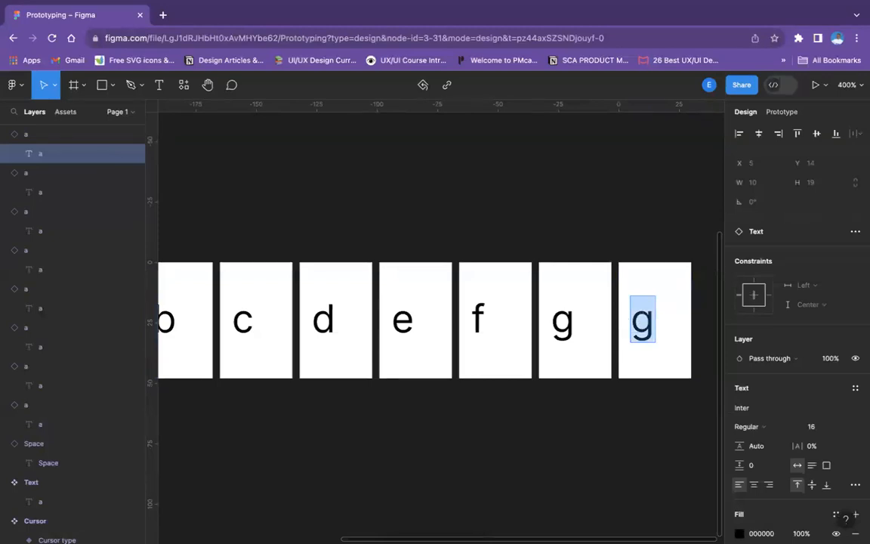
pyautogui.write('h')
pyautogui.hscroll(1, 637, 229)
pyautogui.hscroll(3, 637, 229)
pyautogui.click(632, 237)
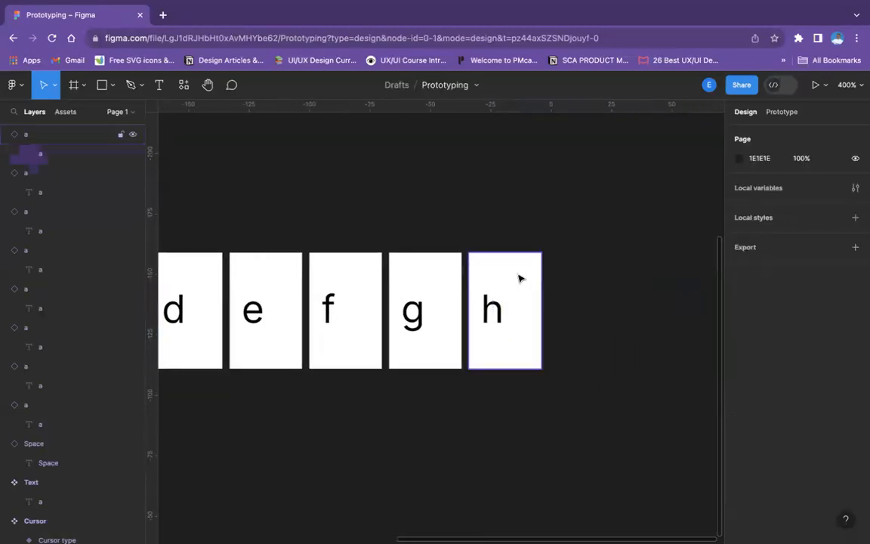
# Duplicate the "h" instance, place the copy next in the row and change its letter to "i"
pyautogui.click(520, 278)
pyautogui.hotkey('ctrl', 'd')
pyautogui.moveTo(512, 298); pyautogui.dragTo(576, 318)
pyautogui.doubleClick(572, 321)
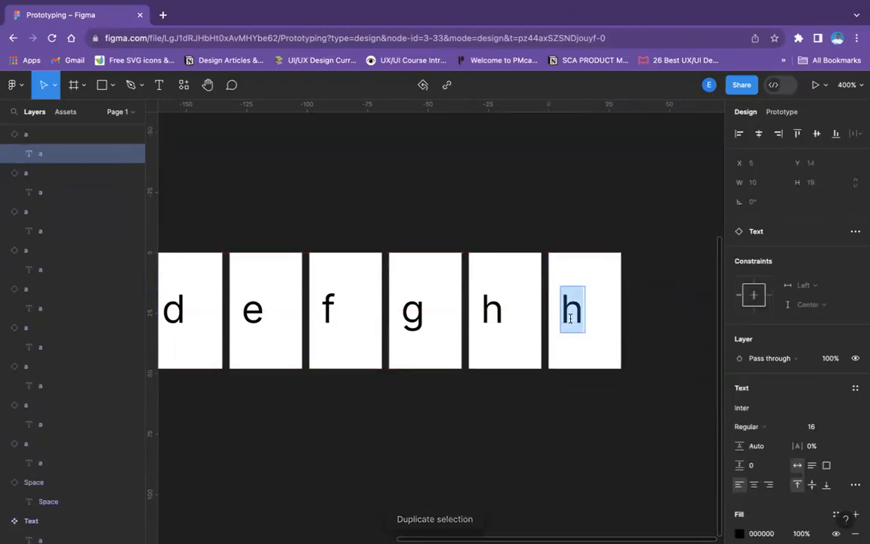
pyautogui.write('i')
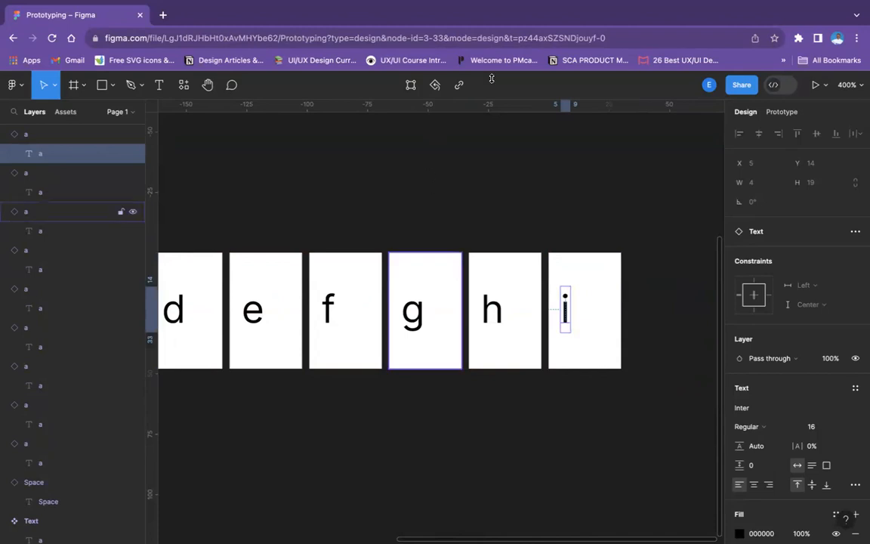
pyautogui.click(679, 269)
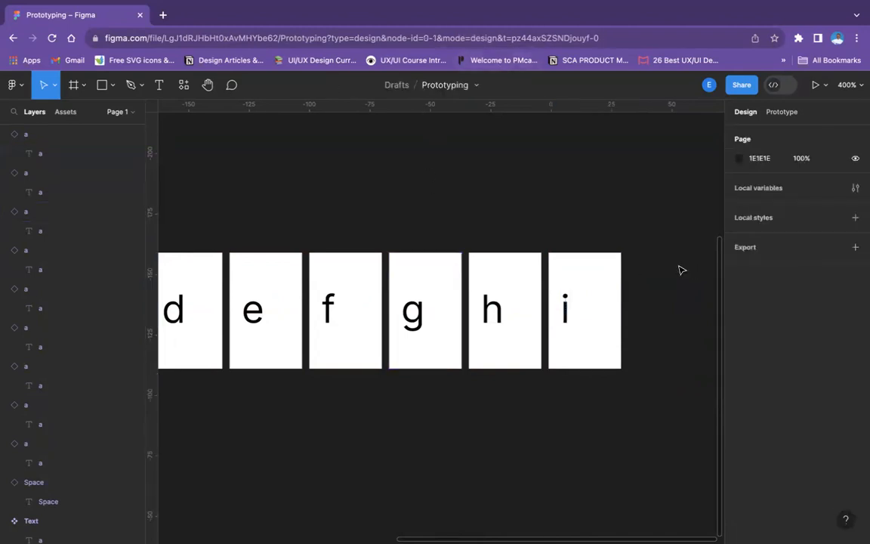
# Duplicate the "i" instance, place the copy next in the row and change its letter to "j"
pyautogui.hscroll(4, 514, 270)
pyautogui.click(503, 290)
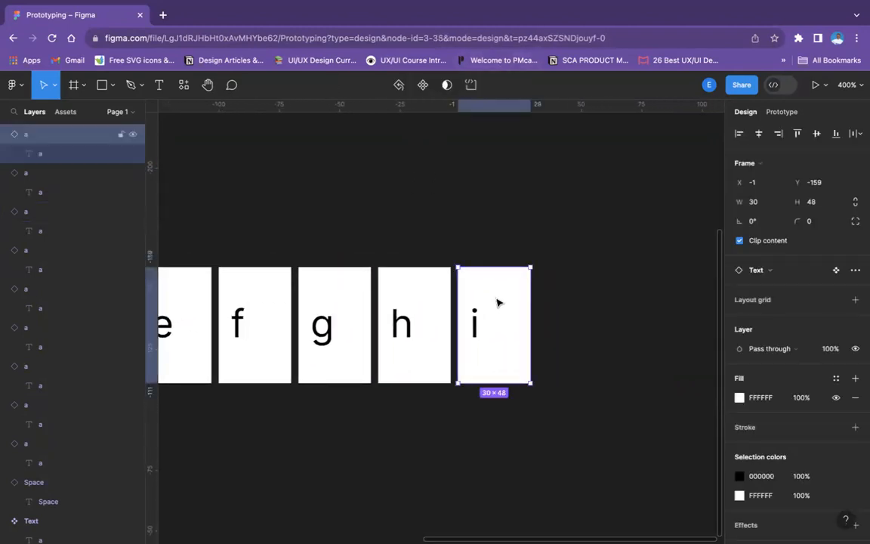
pyautogui.hotkey('ctrl', 'd')
pyautogui.press('Right')
pyautogui.press('Right')
pyautogui.press('Right')
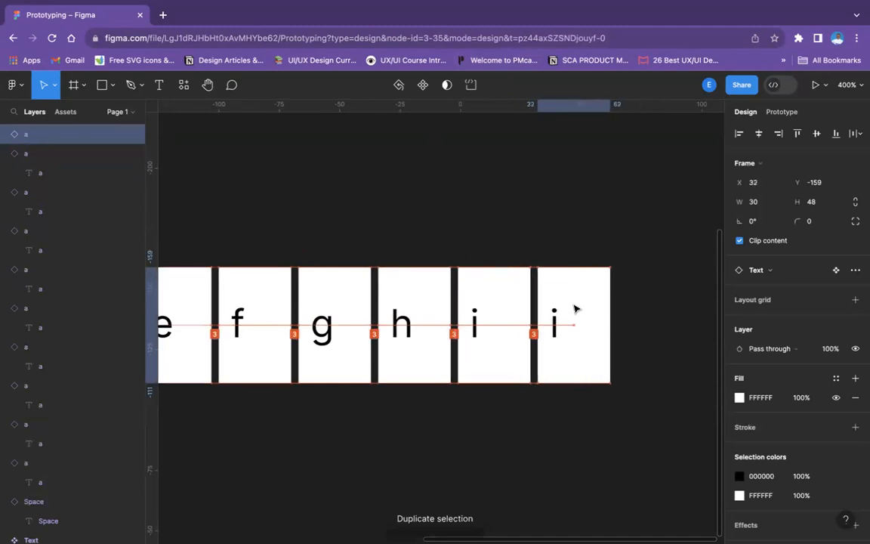
pyautogui.doubleClick(555, 325)
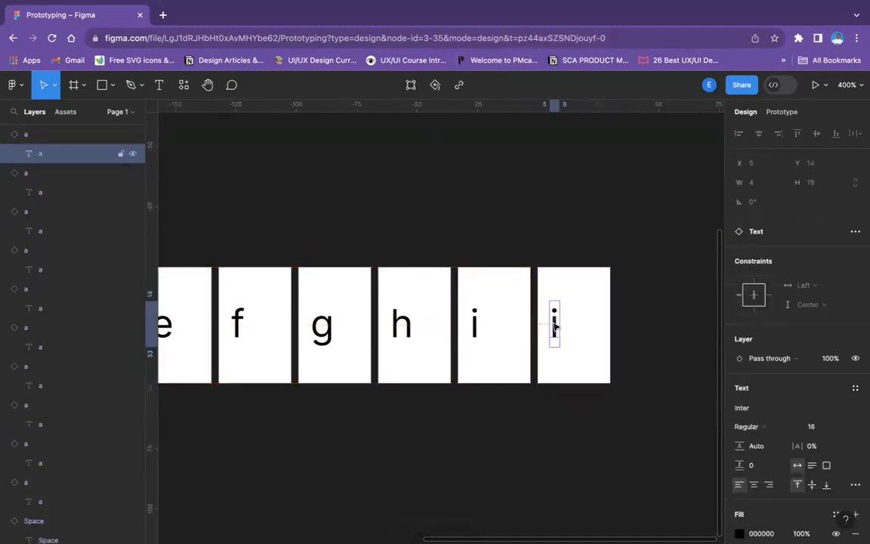
pyautogui.doubleClick(555, 323)
pyautogui.write('j')
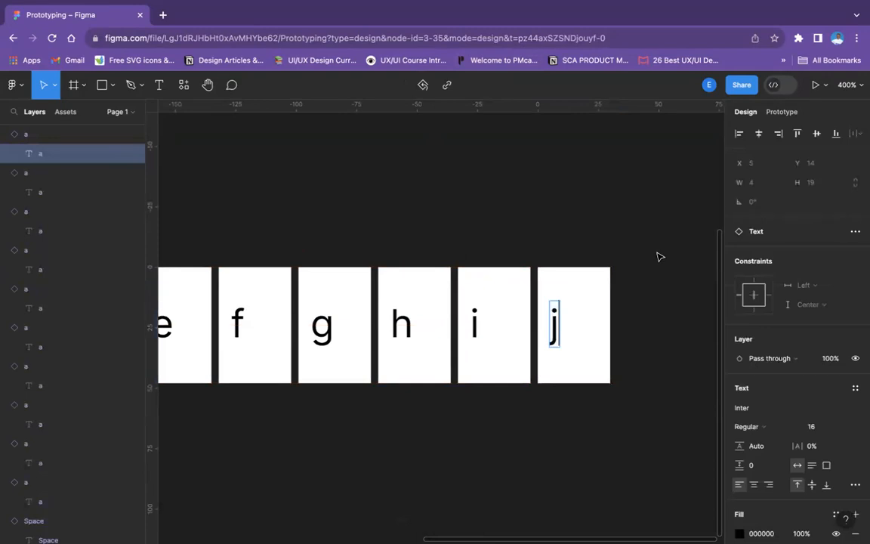
pyautogui.click(656, 257)
# Duplicate the "j" instance, place the copy next in the row and change its letter to "k"
pyautogui.hscroll(4, 469, 306)
pyautogui.click(469, 305)
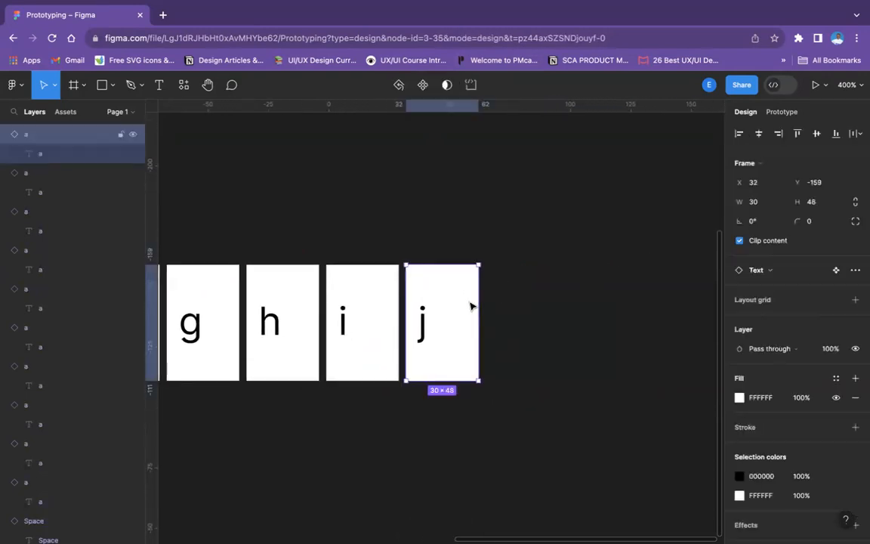
pyautogui.hotkey('ctrl', 'd')
pyautogui.moveTo(523, 303); pyautogui.dragTo(531, 302)
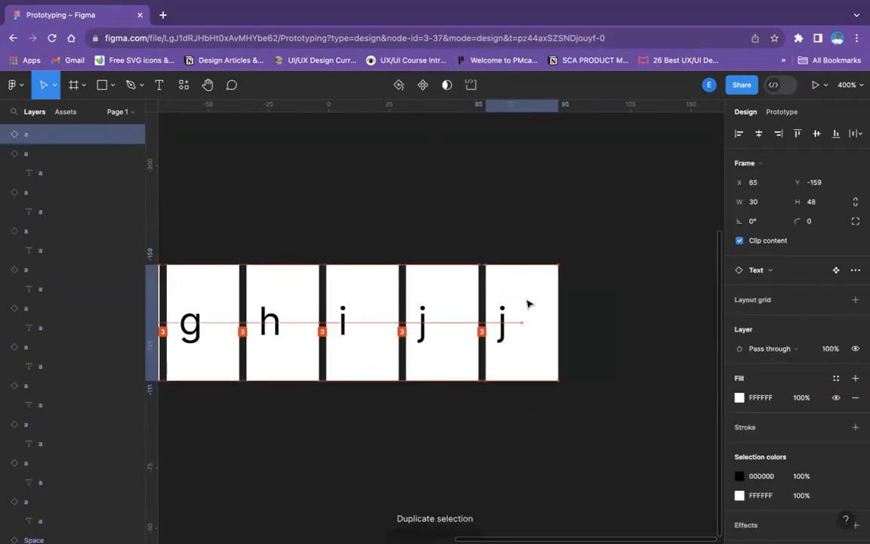
pyautogui.doubleClick(501, 319)
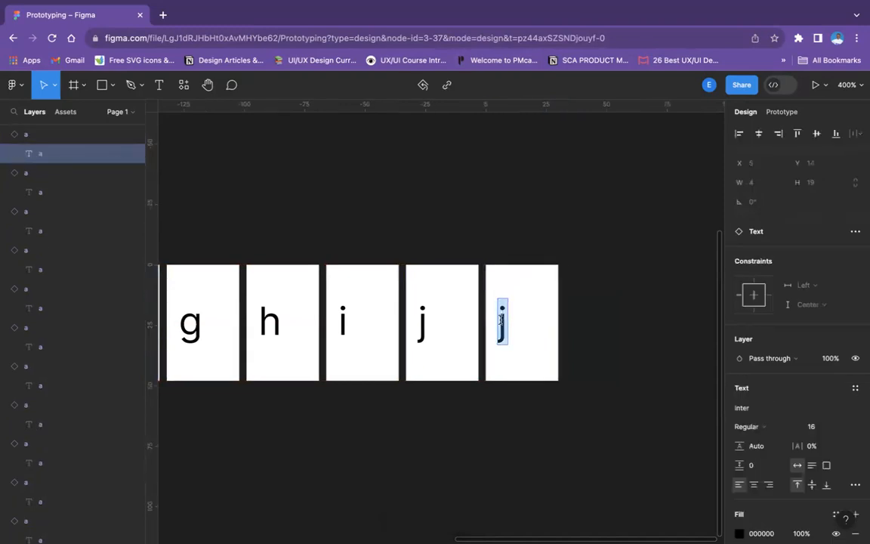
pyautogui.write('k')
pyautogui.click(623, 278)
# Duplicate the "k" instance, place the copy next in the row and change its letter to "l"
pyautogui.click(538, 288)
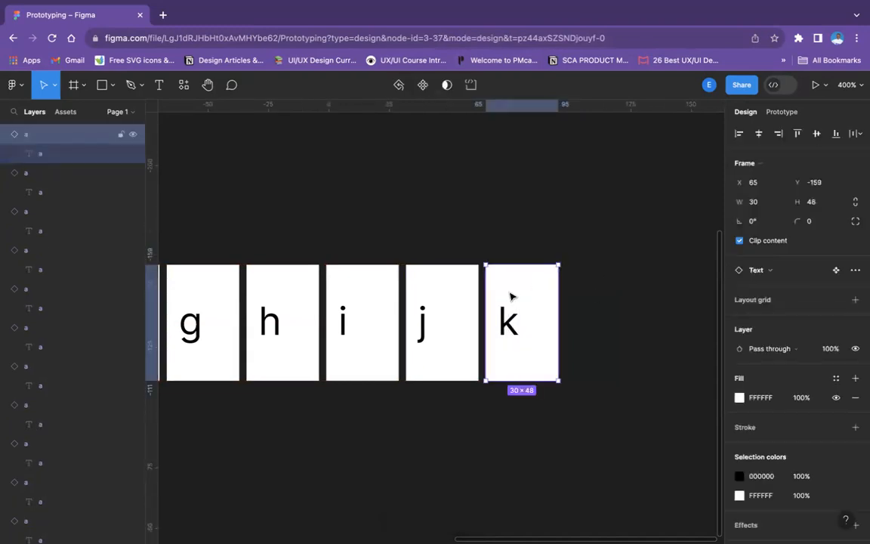
pyautogui.hotkey('ctrl', 'd')
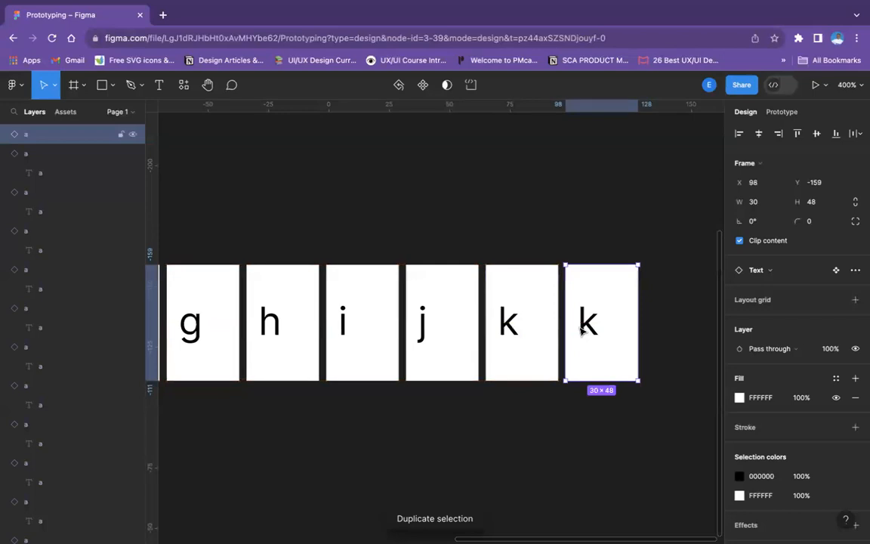
pyautogui.doubleClick(587, 322)
pyautogui.doubleClick(587, 321)
pyautogui.write('j')
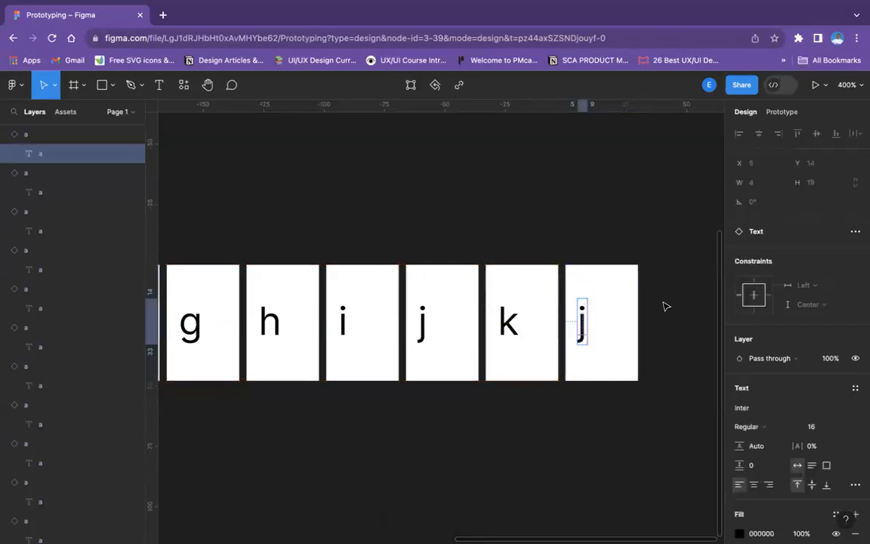
pyautogui.doubleClick(581, 314)
pyautogui.write('l')
pyautogui.hscroll(3, 635, 306)
pyautogui.click(563, 292)
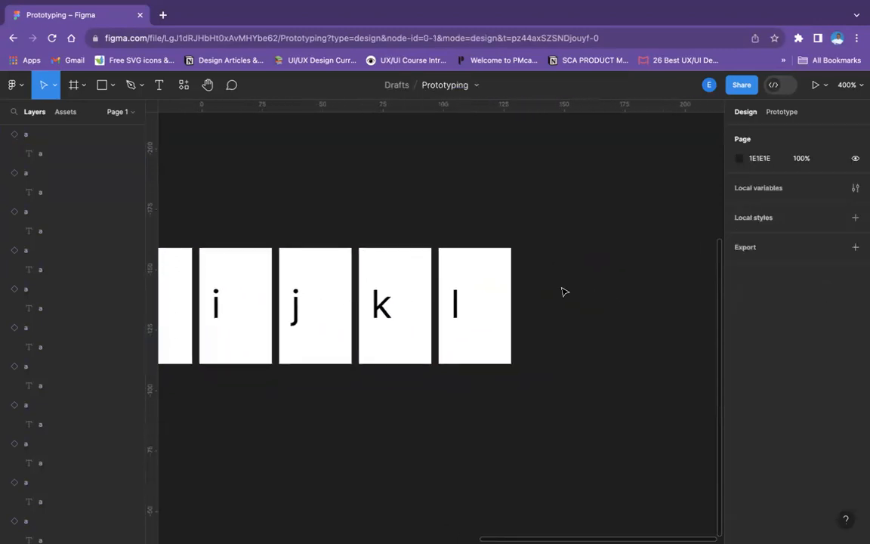
# Duplicate the "l" instance, place the copy next in the row and change its letter to "m"
pyautogui.click(495, 276)
pyautogui.hotkey('ctrl', 'd')
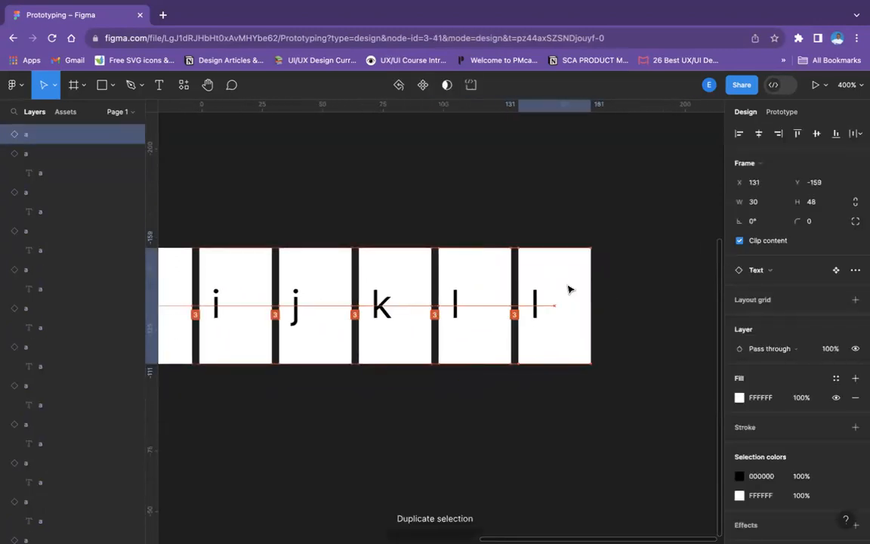
pyautogui.click(539, 304)
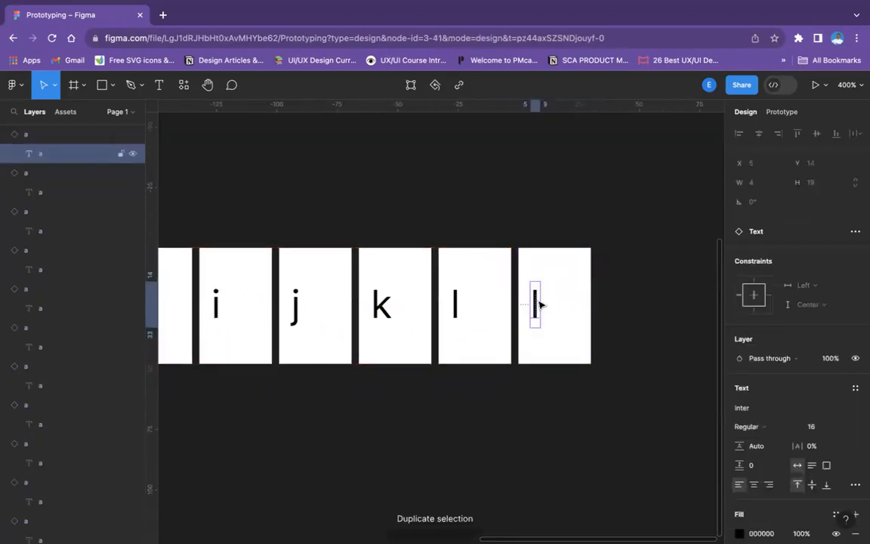
pyautogui.doubleClick(538, 304)
pyautogui.write('m')
pyautogui.click(625, 307)
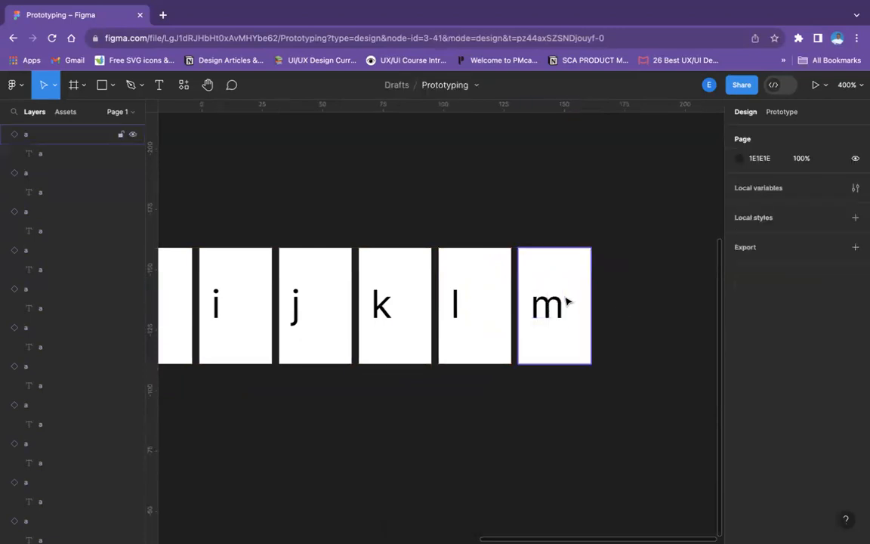
# Duplicate the "m" instance, place the copy next in the row and change its letter to "n"
pyautogui.click(565, 302)
pyautogui.hotkey('ctrl', 'd')
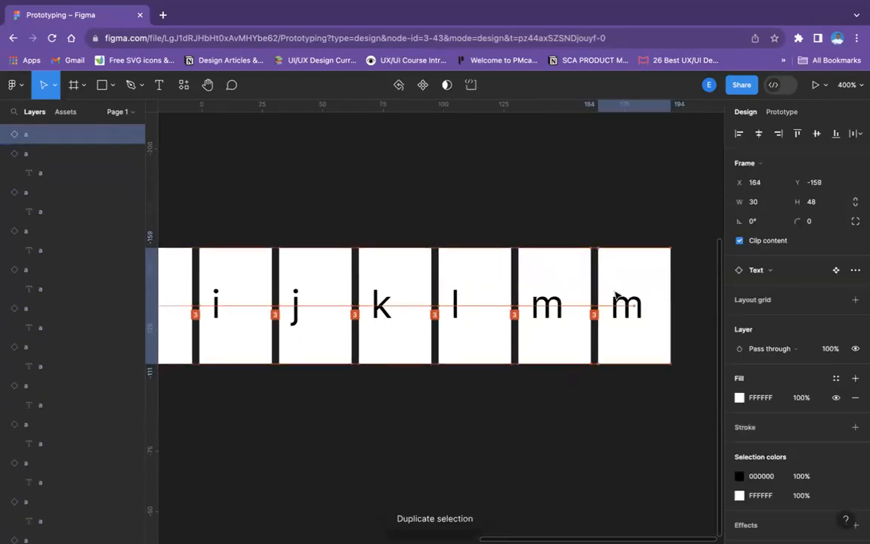
pyautogui.doubleClick(613, 313)
pyautogui.write('n')
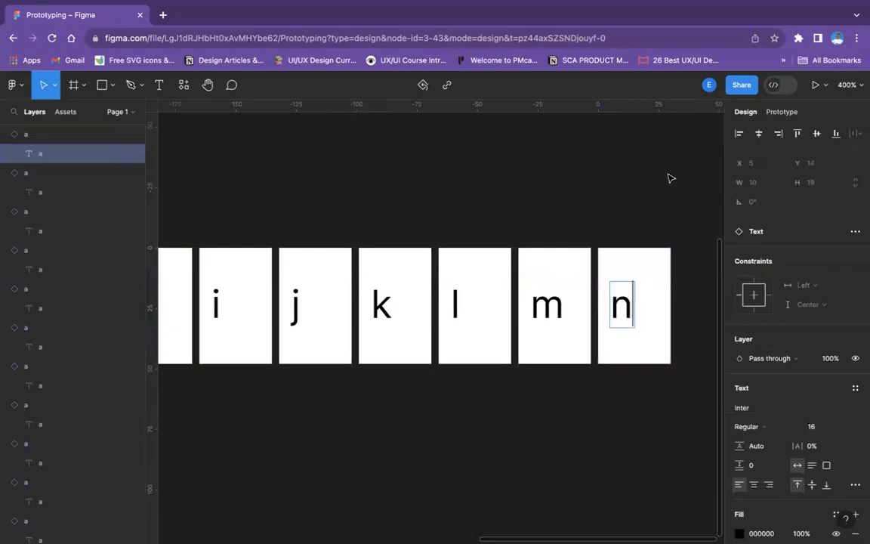
pyautogui.click(669, 177)
# Duplicate the "n" instance, place the copy next in the row and change its letter to "o"
pyautogui.hscroll(5, 550, 239)
pyautogui.scroll(-2, 489, 241)
pyautogui.click(490, 241)
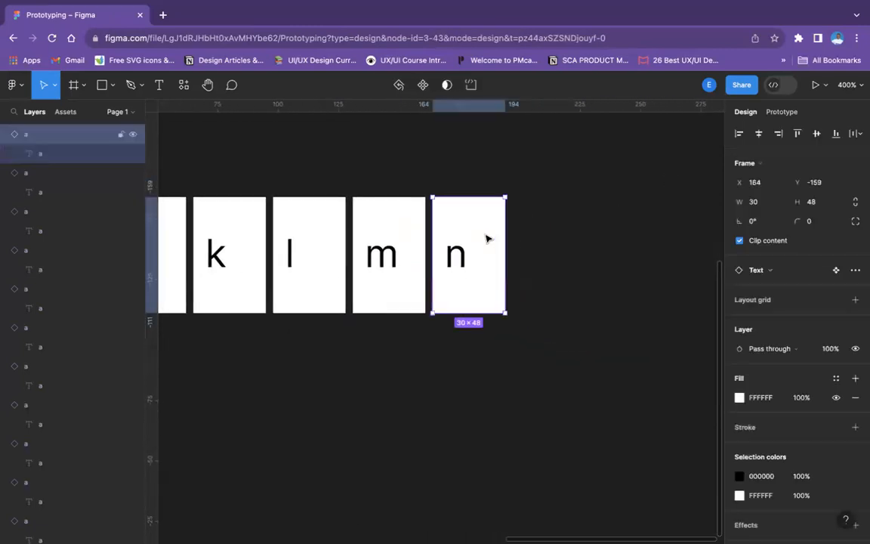
pyautogui.hotkey('ctrl', 'd')
pyautogui.moveTo(561, 241); pyautogui.dragTo(550, 241)
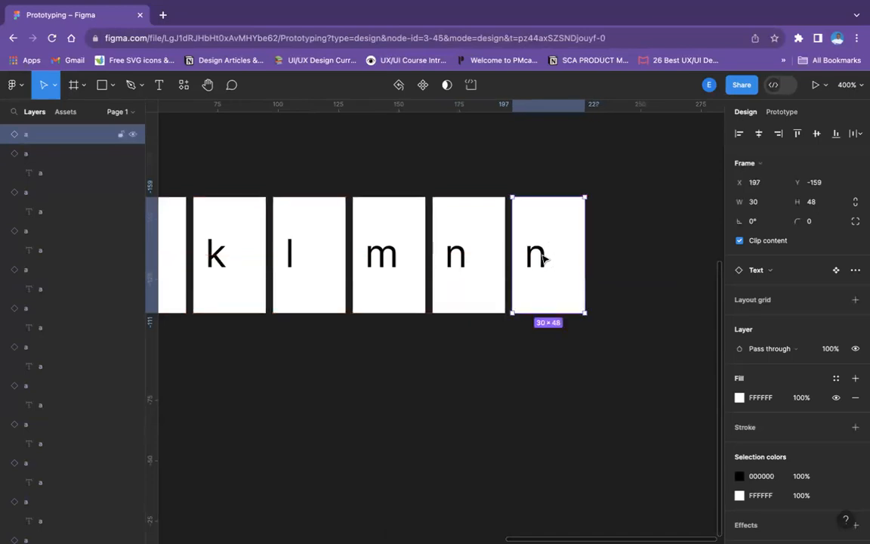
pyautogui.doubleClick(544, 260)
pyautogui.doubleClick(539, 257)
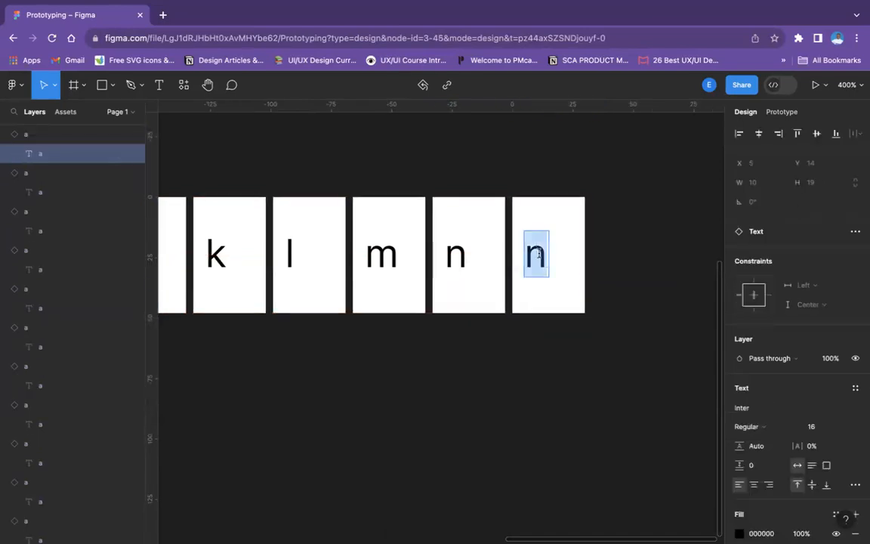
pyautogui.write('o')
# Duplicate the "o" instance, place the copy next in the row and change its letter to "p"
pyautogui.click(549, 247)
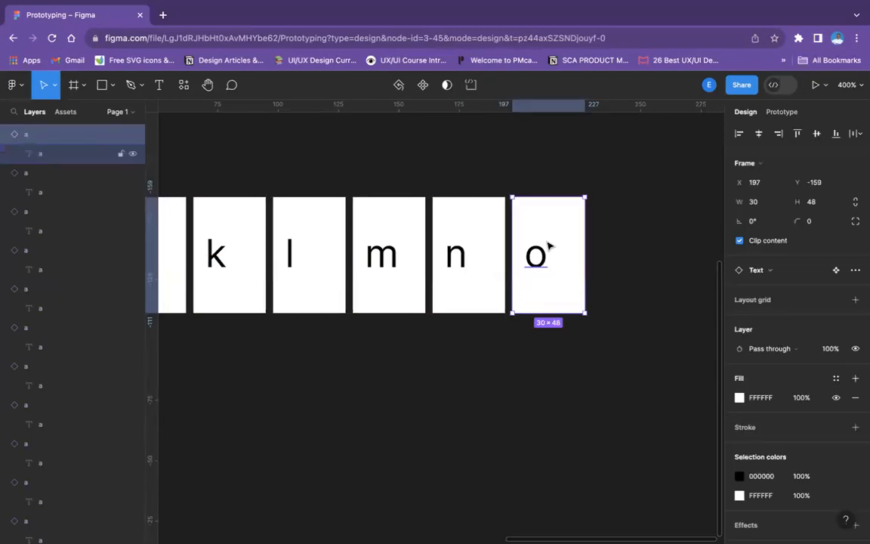
pyautogui.hotkey('ctrl', 'd')
pyautogui.moveTo(549, 245); pyautogui.dragTo(613, 252)
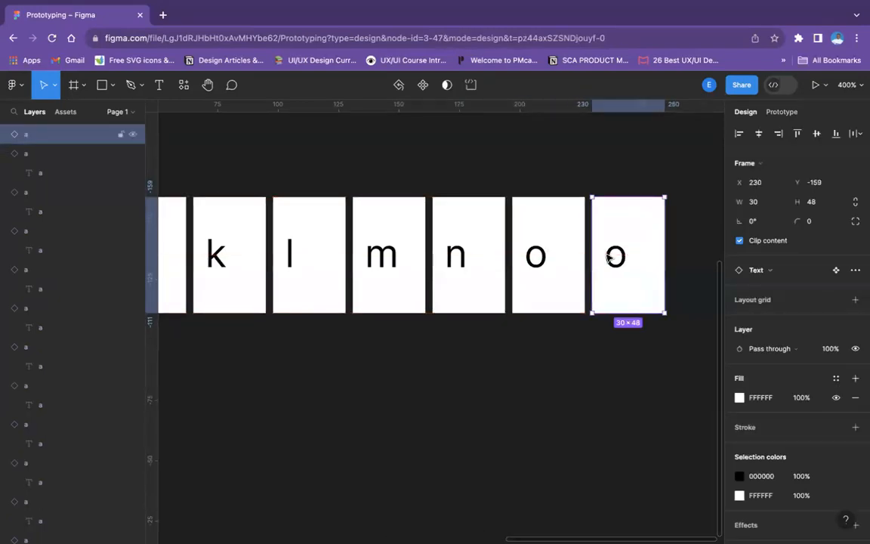
pyautogui.doubleClick(609, 255)
pyautogui.write('p')
pyautogui.click(564, 361)
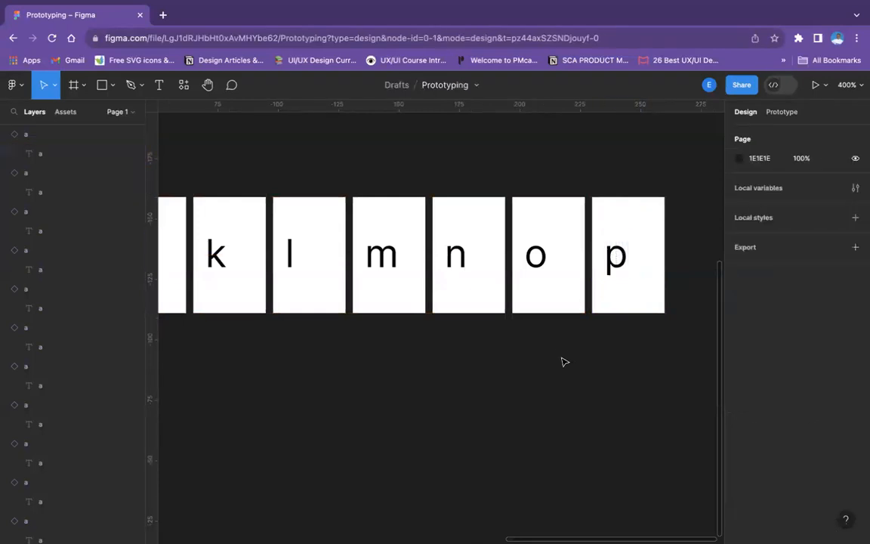
pyautogui.hscroll(-5, 497, 332)
pyautogui.hscroll(-2, 496, 325)
pyautogui.scroll(-5, 495, 324)
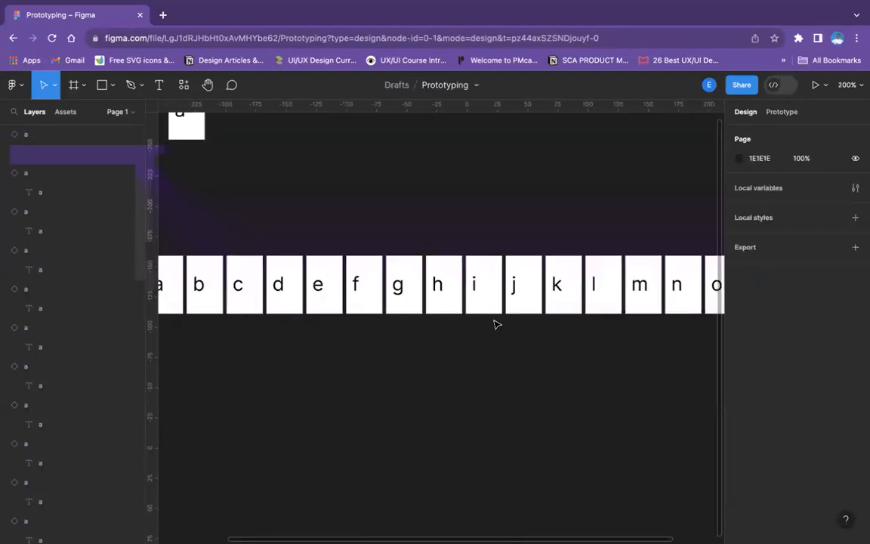
# Duplicate the "a" instance, place the copy directly below it to begin a second row and change its text to "0"
pyautogui.scroll(2, 495, 241)
pyautogui.scroll(2, 371, 261)
pyautogui.hscroll(-3, 371, 261)
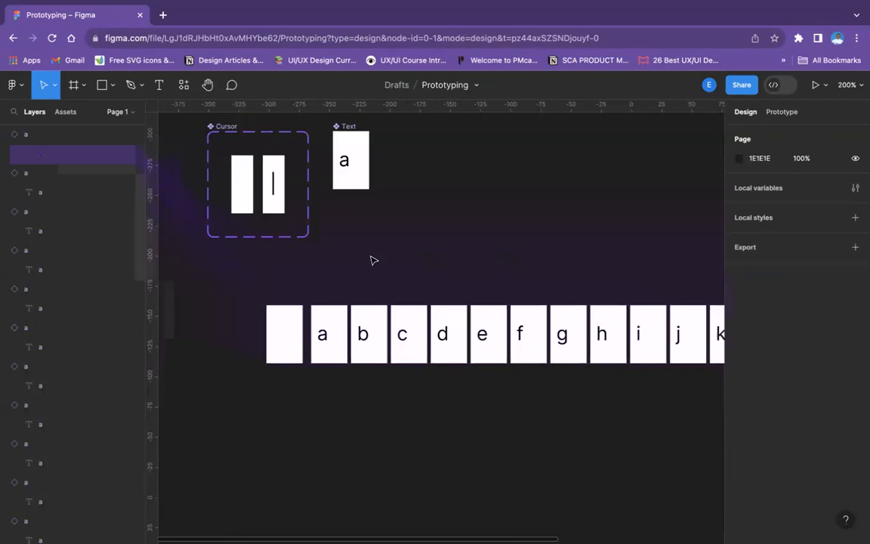
pyautogui.hotkey('shift', '0')
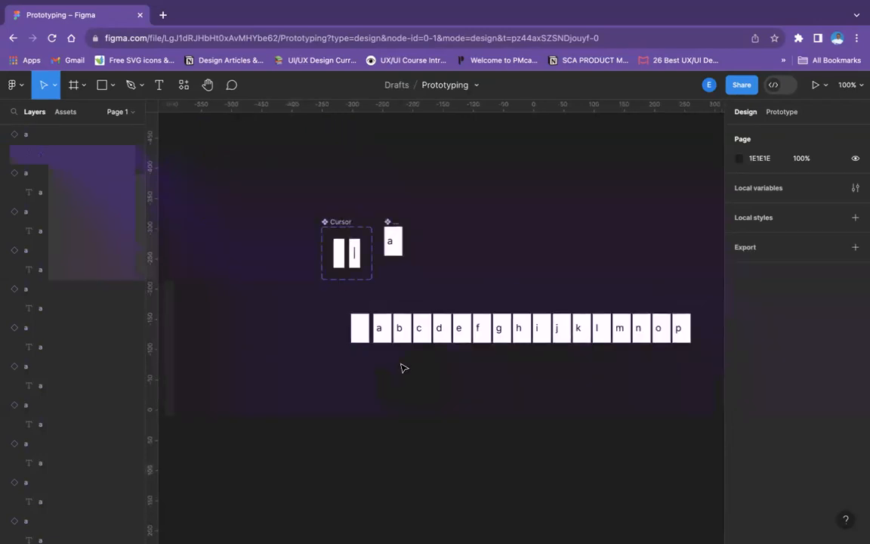
pyautogui.press('super+plus')
pyautogui.press('super+plus')
pyautogui.scroll(-2, 382, 392)
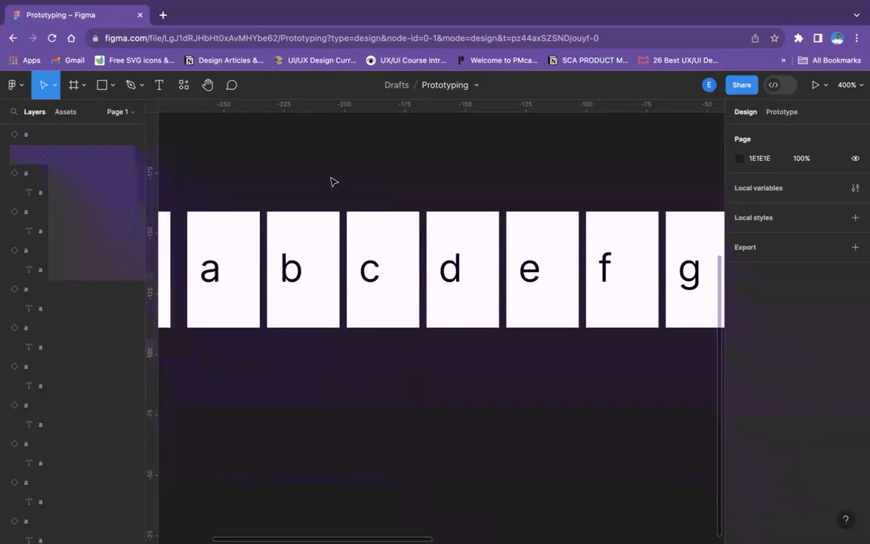
pyautogui.hscroll(-5, 330, 181)
pyautogui.scroll(1, 330, 181)
pyautogui.click(370, 200)
pyautogui.moveTo(373, 204); pyautogui.dragTo(383, 341)
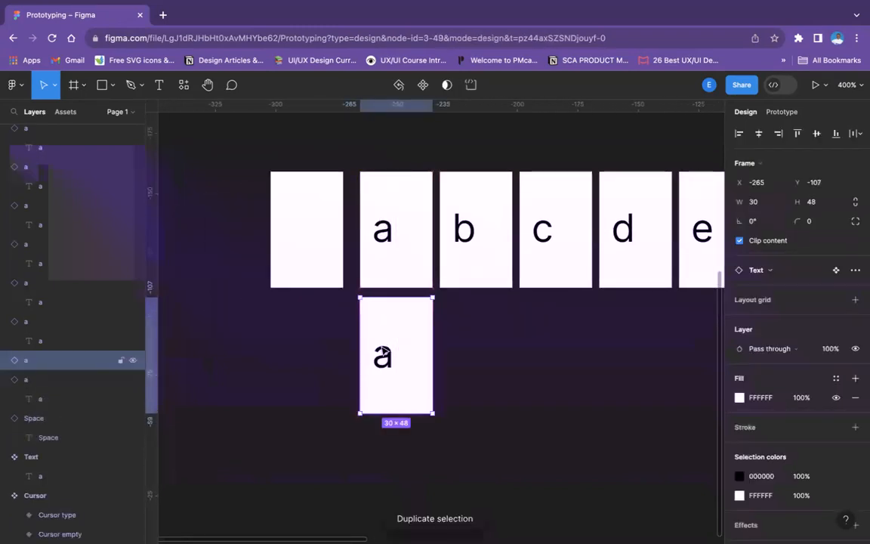
pyautogui.click(383, 352)
pyautogui.write('0')
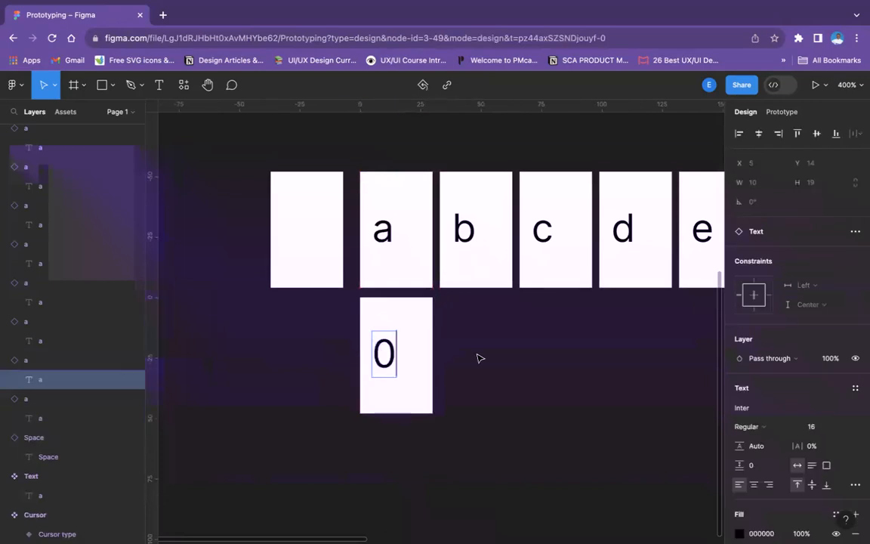
pyautogui.click(477, 357)
# Duplicate the "0" instance, place the copy next in the second row and change its text to "1"
pyautogui.click(404, 361)
pyautogui.press('super+d')
pyautogui.moveTo(404, 361); pyautogui.dragTo(481, 361)
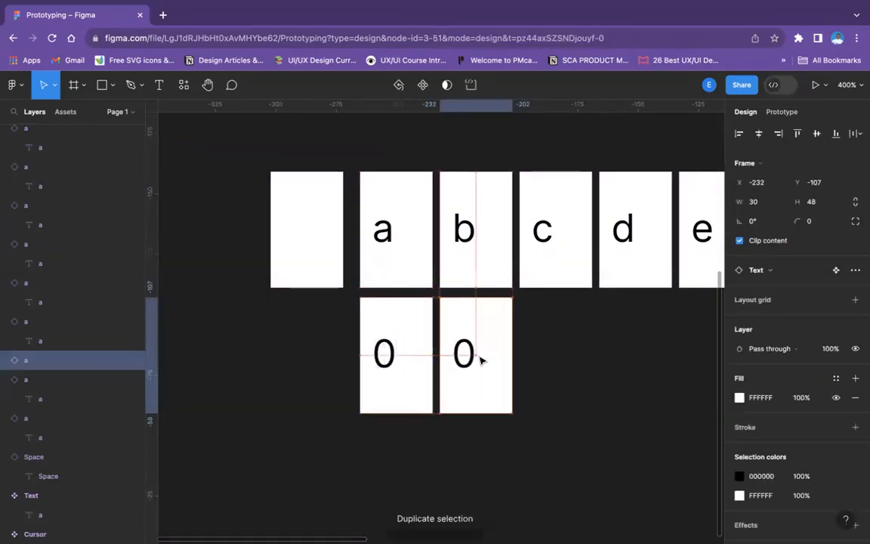
pyautogui.click(474, 361)
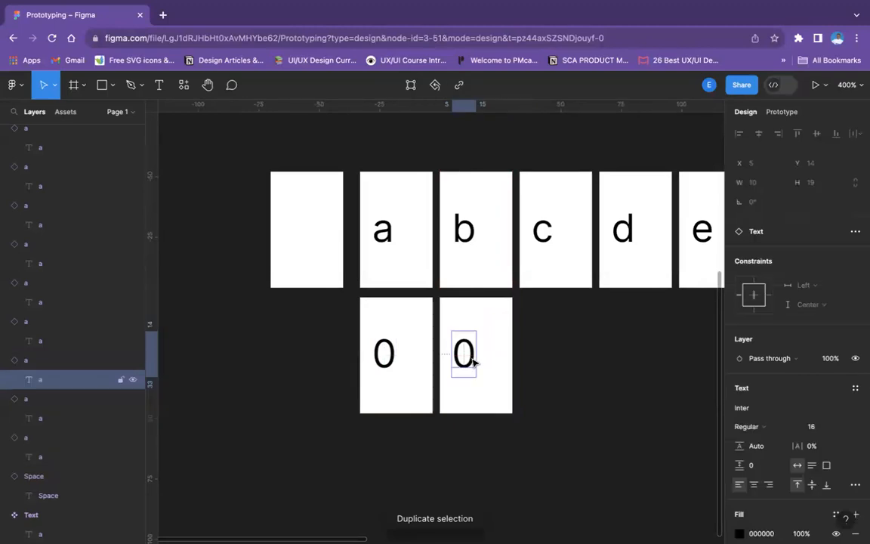
pyautogui.doubleClick(465, 352)
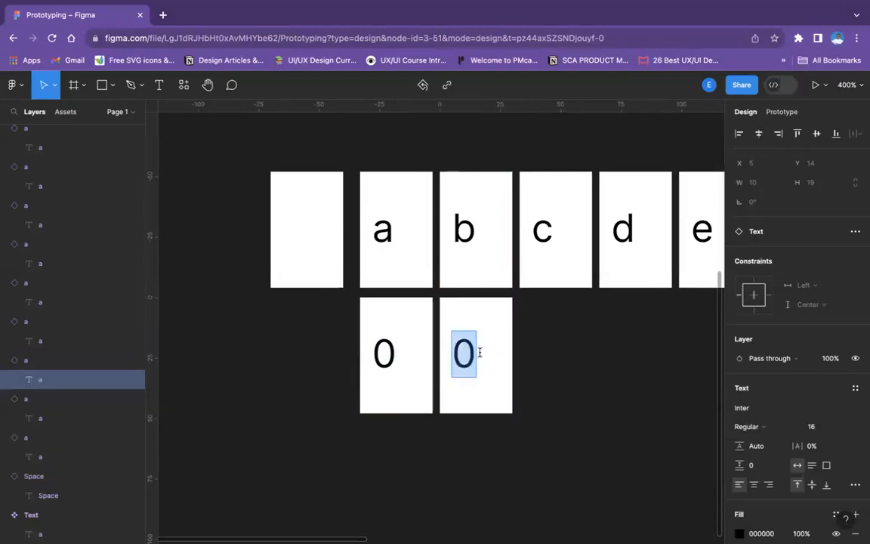
pyautogui.write('1')
pyautogui.click(564, 370)
# Duplicate the "1" instance, place the copy next in the second row and change its text to "2"
pyautogui.click(504, 361)
pyautogui.press('super+d')
pyautogui.moveTo(469, 362); pyautogui.dragTo(548, 361)
pyautogui.doubleClick(541, 352)
pyautogui.write('2')
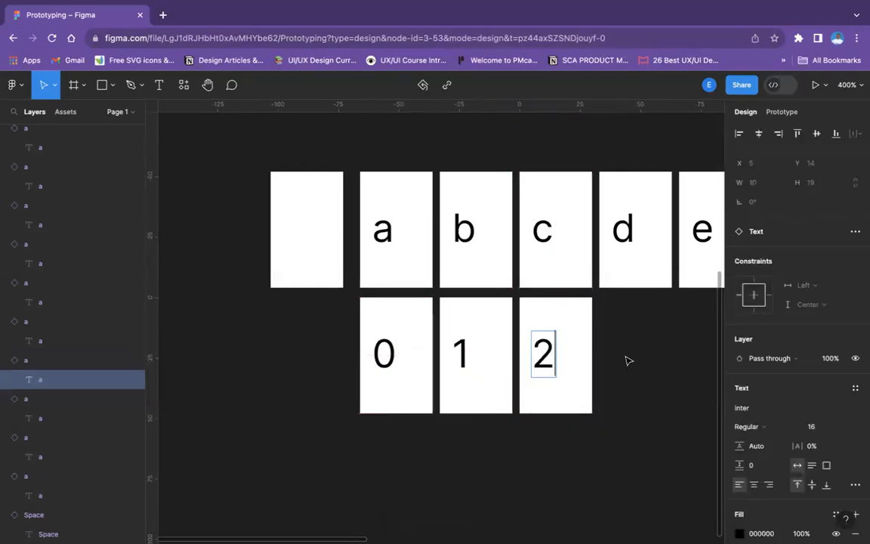
pyautogui.click(629, 359)
# Duplicate the "2" instance, place the copy next in the second row and change its text to "3"
pyautogui.hscroll(5, 510, 355)
pyautogui.click(431, 339)
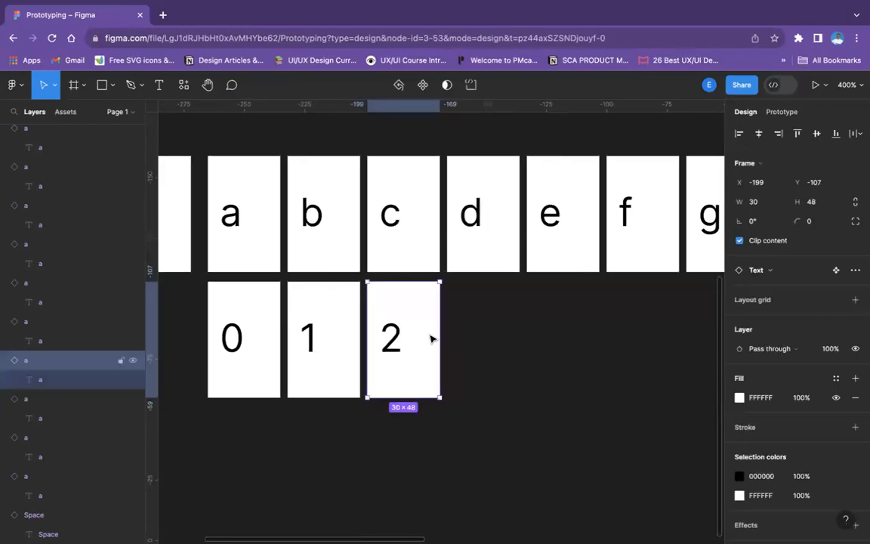
pyautogui.hotkey('ctrl', 'd')
pyautogui.moveTo(443, 340); pyautogui.dragTo(491, 340)
pyautogui.doubleClick(468, 350)
pyautogui.doubleClick(467, 350)
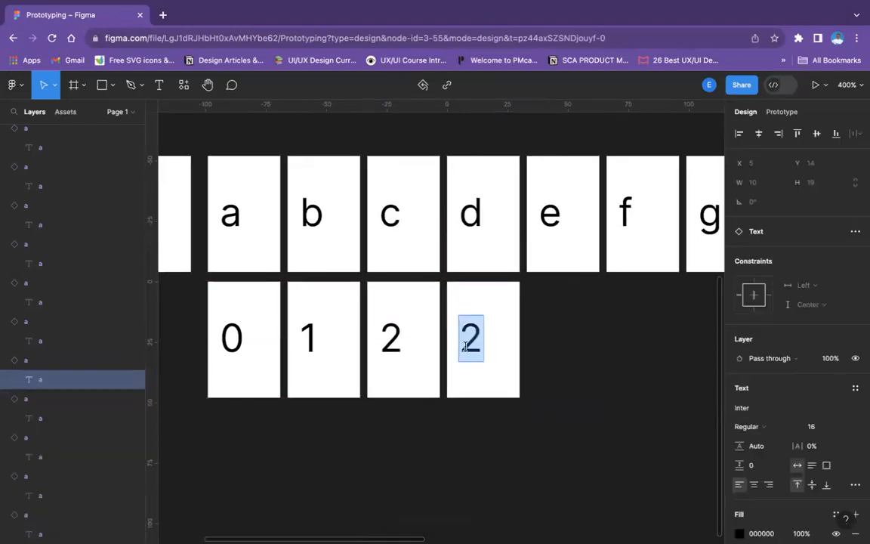
pyautogui.write('3')
pyautogui.click(558, 398)
# Duplicate the "3" instance, place the copy next in the second row and change its text to "4"
pyautogui.click(486, 379)
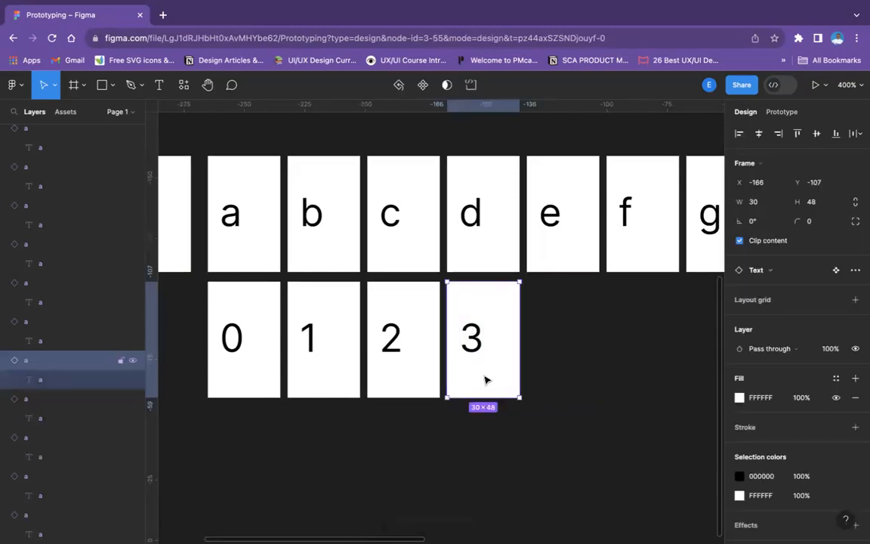
pyautogui.hotkey('ctrl', 'd')
pyautogui.moveTo(479, 368); pyautogui.dragTo(560, 363)
pyautogui.doubleClick(552, 334)
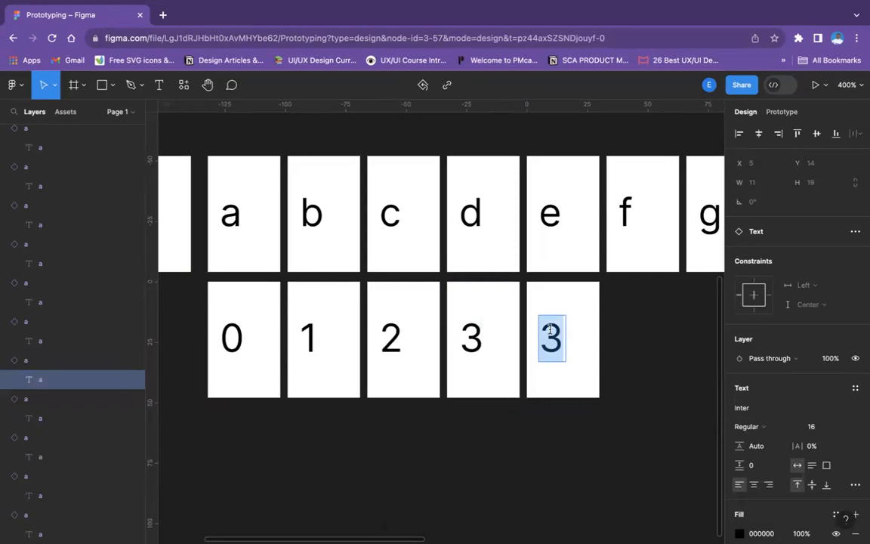
pyautogui.write('5')
pyautogui.press('BackSpace')
pyautogui.write('4')
pyautogui.click(602, 330)
# Duplicate the "4" instance, place the copy next in the second row and change its text to "5"
pyautogui.hscroll(5, 602, 330)
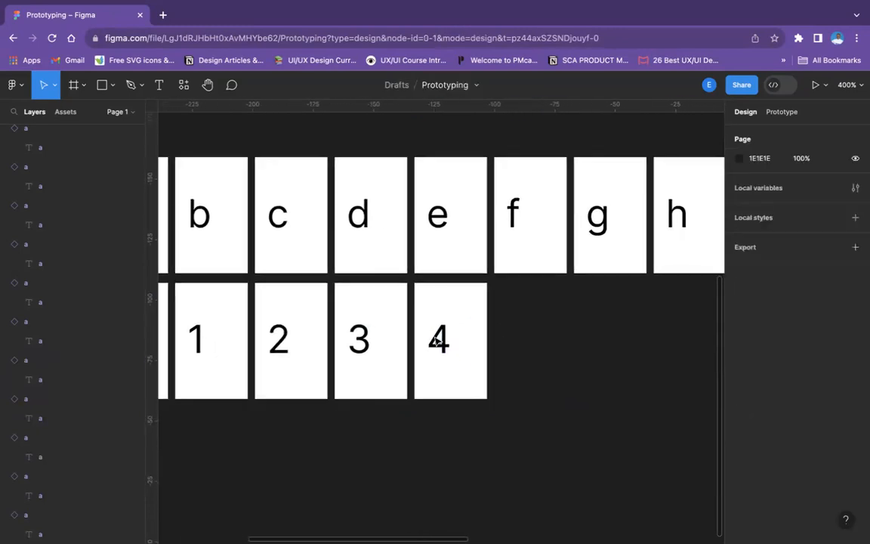
pyautogui.click(432, 334)
pyautogui.hotkey('ctrl', 'd')
pyautogui.moveTo(430, 333); pyautogui.dragTo(487, 335)
pyautogui.doubleClick(487, 335)
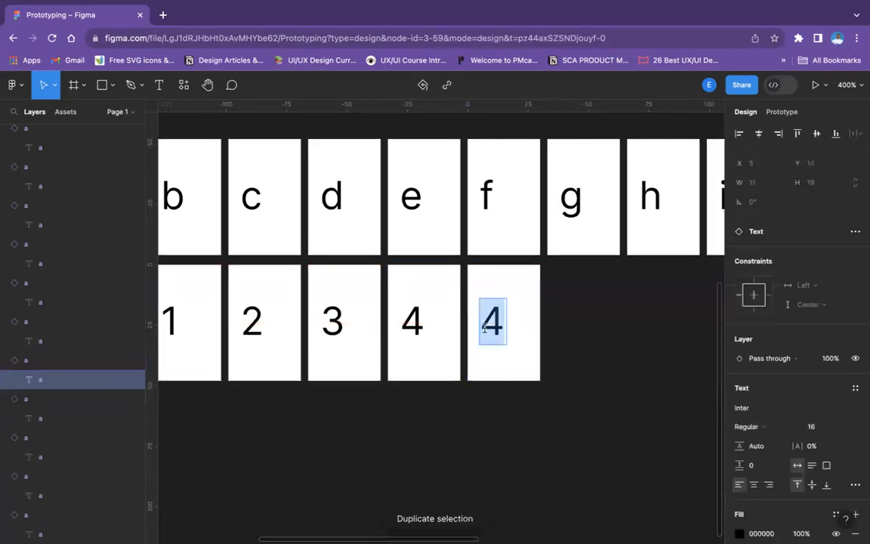
pyautogui.write('5')
pyautogui.click(608, 336)
# Duplicate the "5" instance and place the copy next in the second row
pyautogui.click(514, 337)
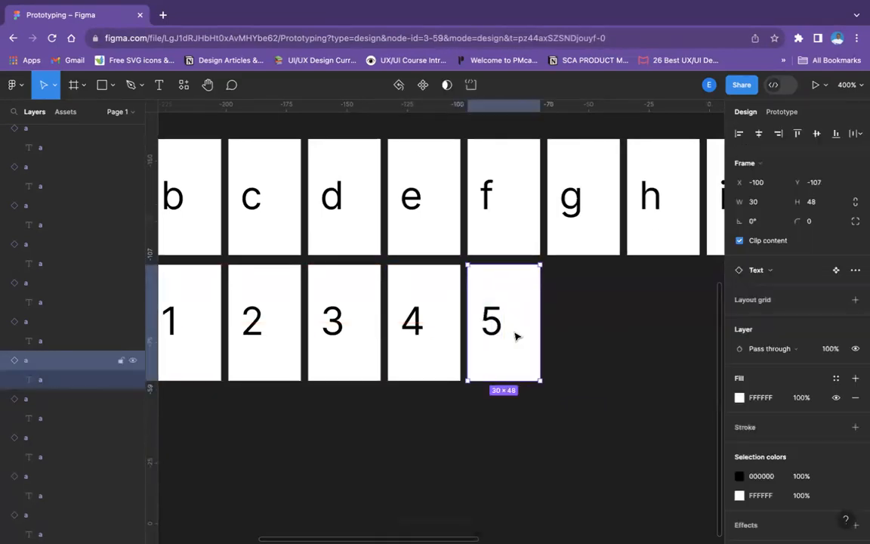
pyautogui.keyDown('alt'); pyautogui.moveTo(512, 333); pyautogui.dragTo(595, 334); pyautogui.keyUp('alt')
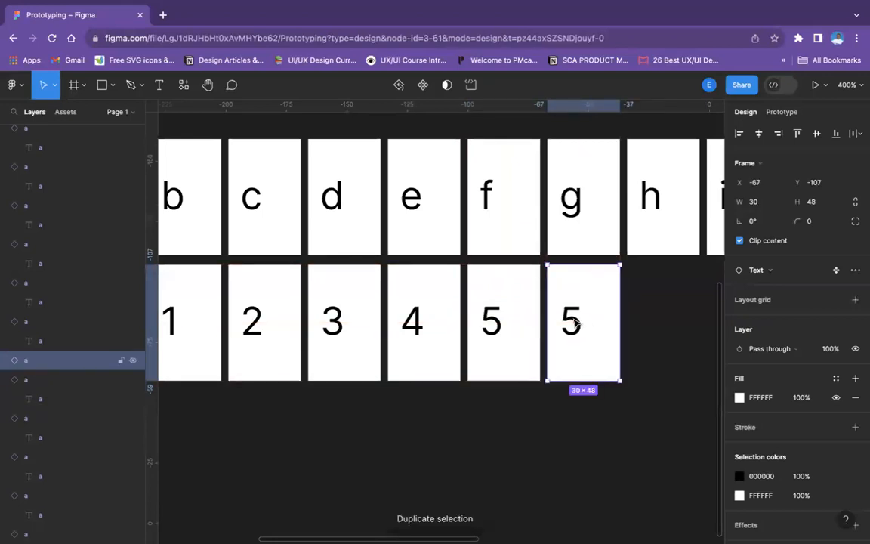
pyautogui.doubleClick(572, 322)
pyautogui.press('6')
pyautogui.click(596, 331)
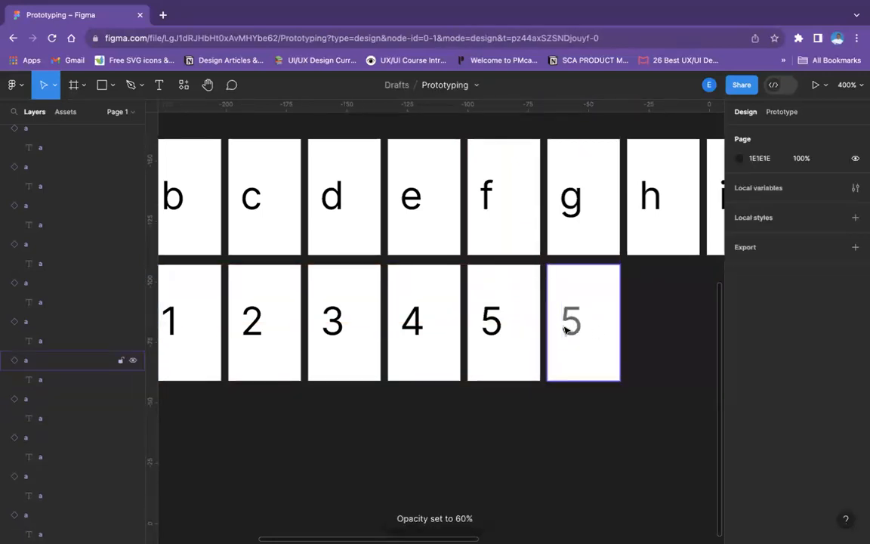
pyautogui.doubleClick(567, 329)
pyautogui.doubleClick(564, 326)
pyautogui.write('6')
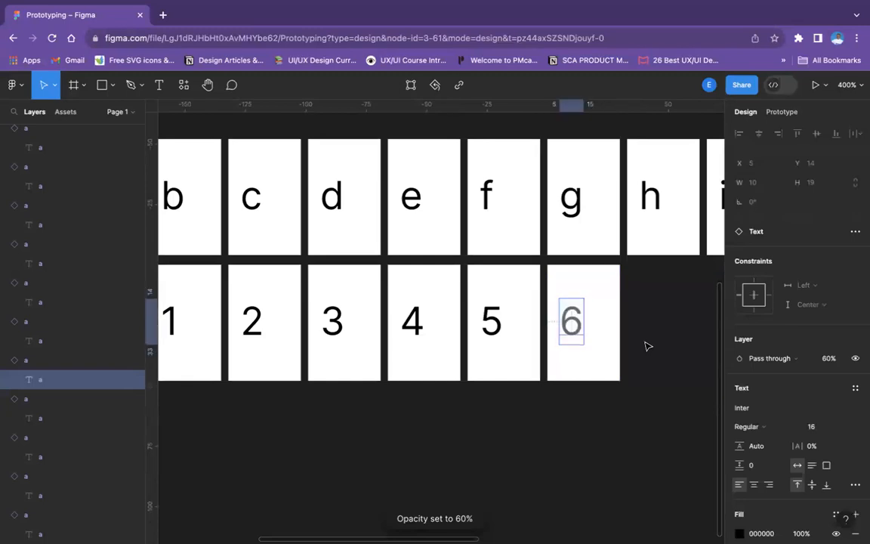
pyautogui.scroll(-3, 801, 342)
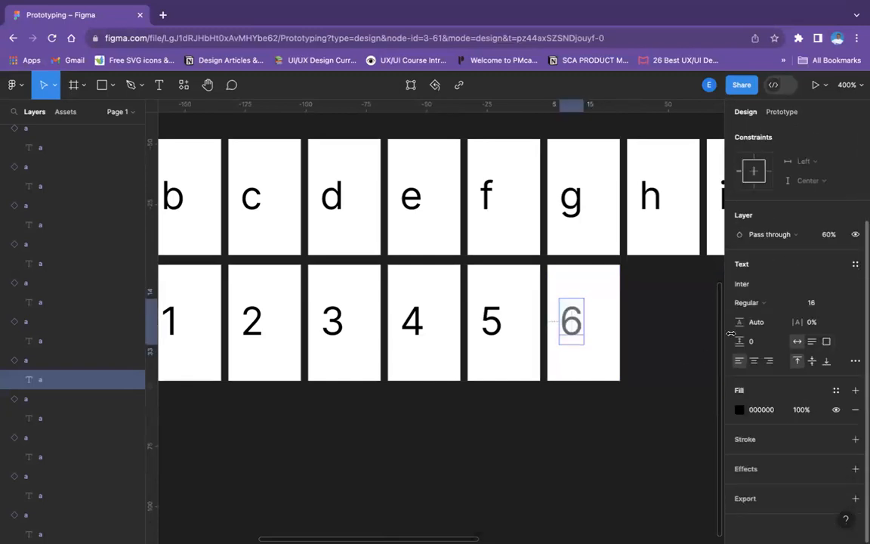
pyautogui.press('super+z')
pyautogui.press('super+z')
pyautogui.press('super+z')
pyautogui.press('Escape')
# Change the text of the last instance in the second row to "6"
pyautogui.click(570, 317)
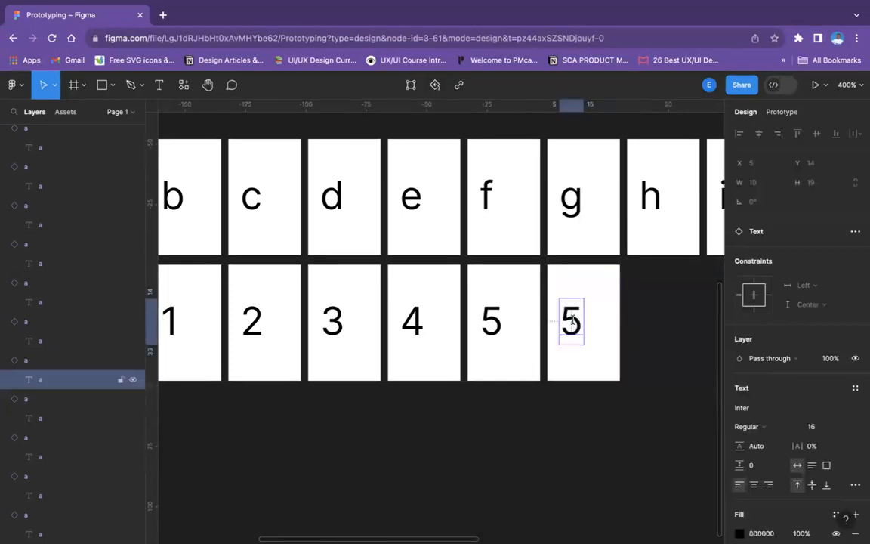
pyautogui.doubleClick(571, 320)
pyautogui.write('6')
pyautogui.click(676, 360)
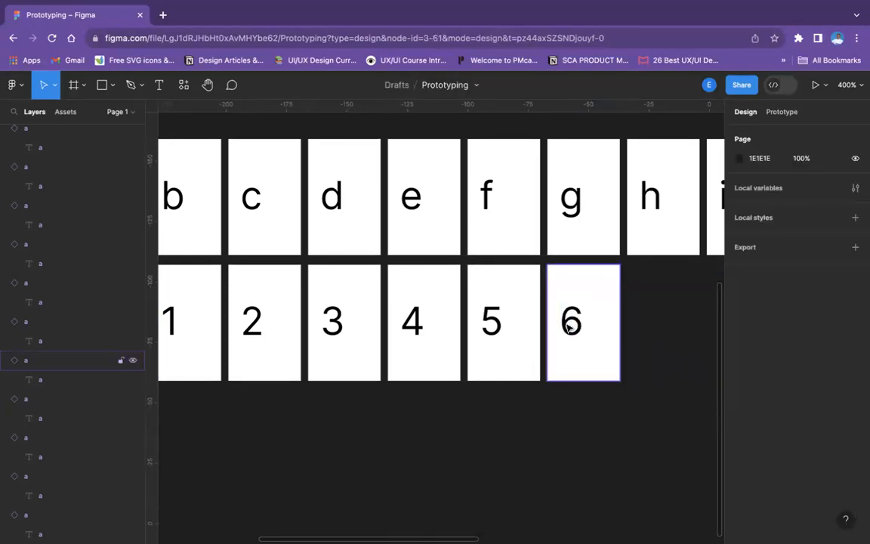
# Duplicate the "6" instance, place the copy next in the second row and change its text to "7", keeping 100% opacity
pyautogui.click(569, 324)
pyautogui.moveTo(571, 327); pyautogui.dragTo(654, 328)
pyautogui.doubleClick(654, 328)
pyautogui.press('7')
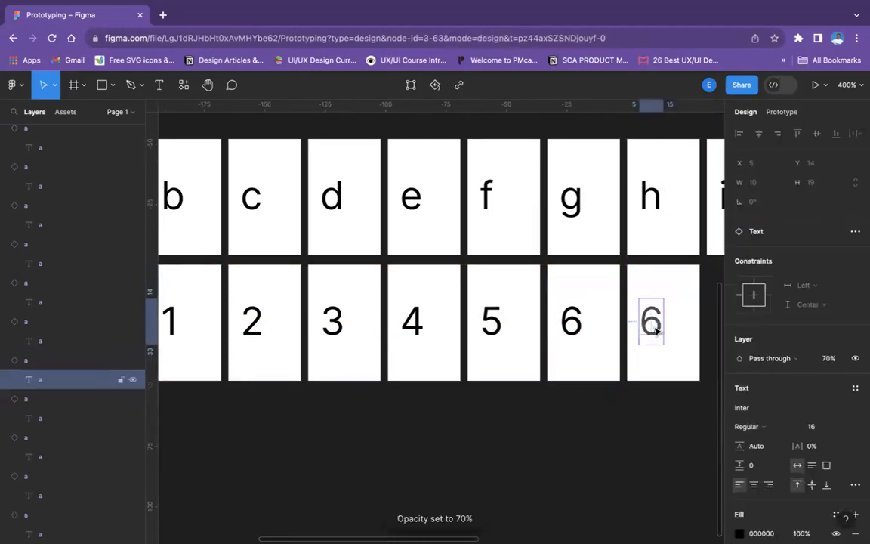
pyautogui.press('0')
pyautogui.doubleClick(651, 325)
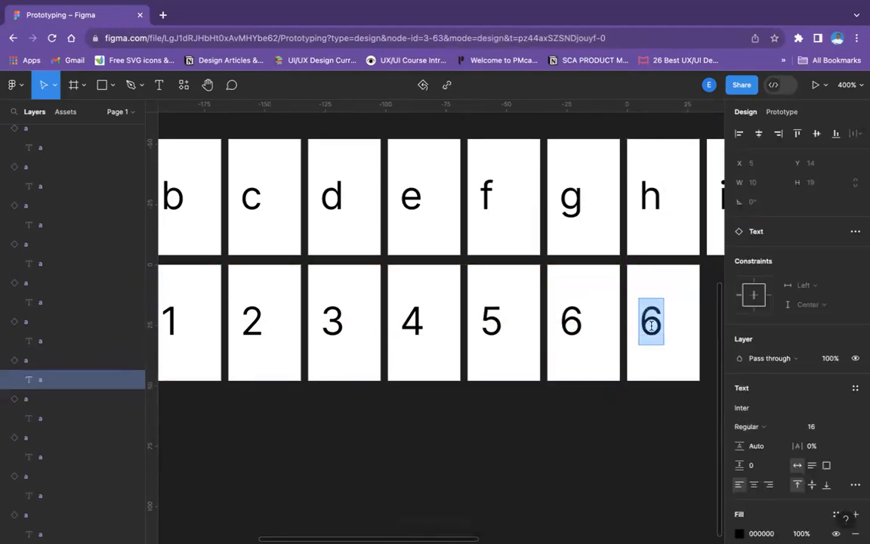
pyautogui.write('7')
pyautogui.click(660, 418)
# Duplicate the "7" instance, place the copy next in the second row and change its text to "8"
pyautogui.hscroll(5, 578, 361)
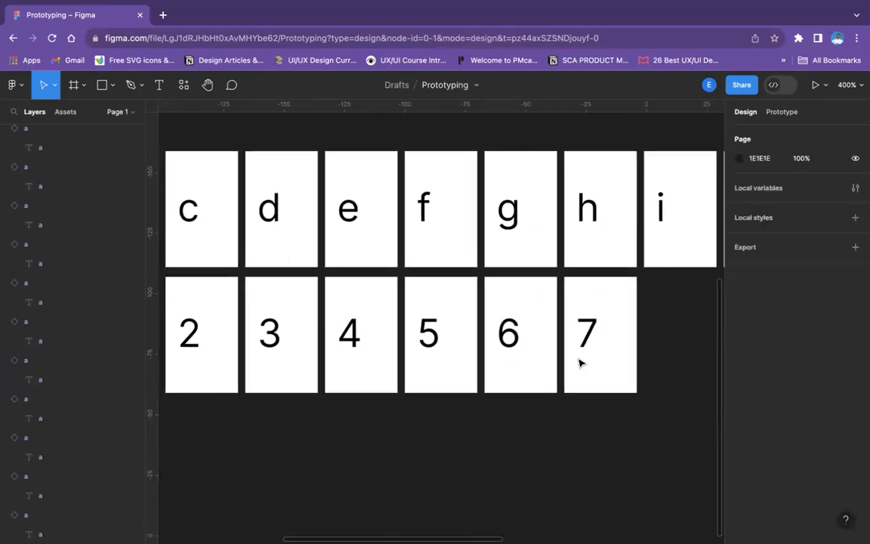
pyautogui.click(506, 340)
pyautogui.hotkey('ctrl', 'd')
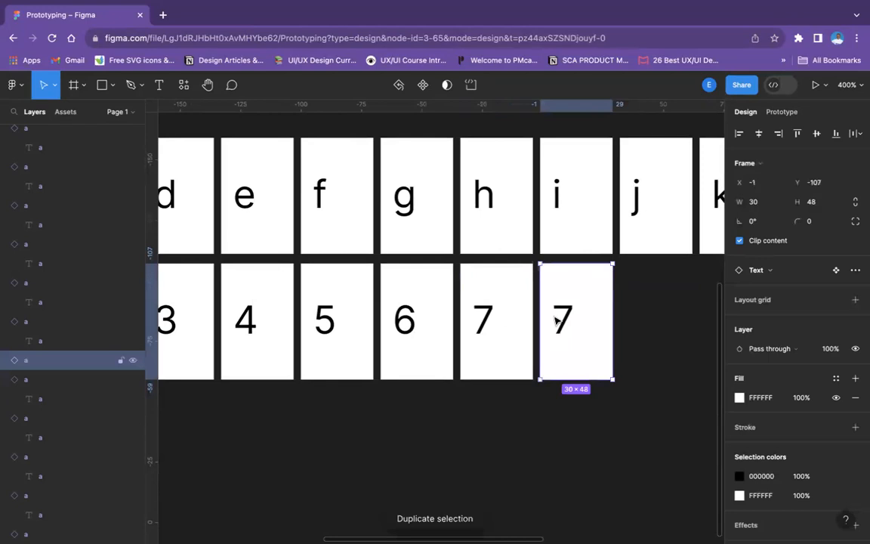
pyautogui.doubleClick(555, 317)
pyautogui.write('8')
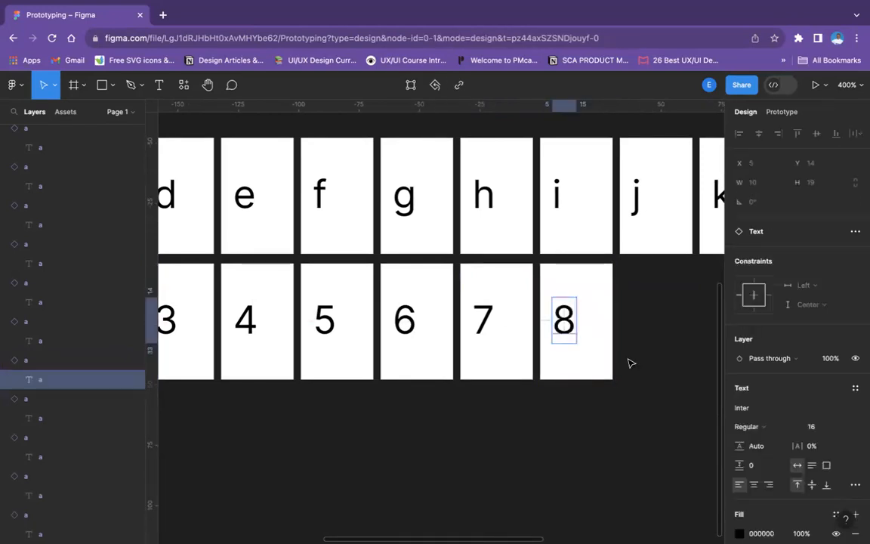
pyautogui.click(627, 361)
# Duplicate the "8" instance, place the copy next in the second row and change its text to "9"
pyautogui.click(576, 350)
pyautogui.hotkey('ctrl', 'd')
pyautogui.moveTo(586, 339); pyautogui.dragTo(644, 331)
pyautogui.doubleClick(641, 327)
pyautogui.write('9')
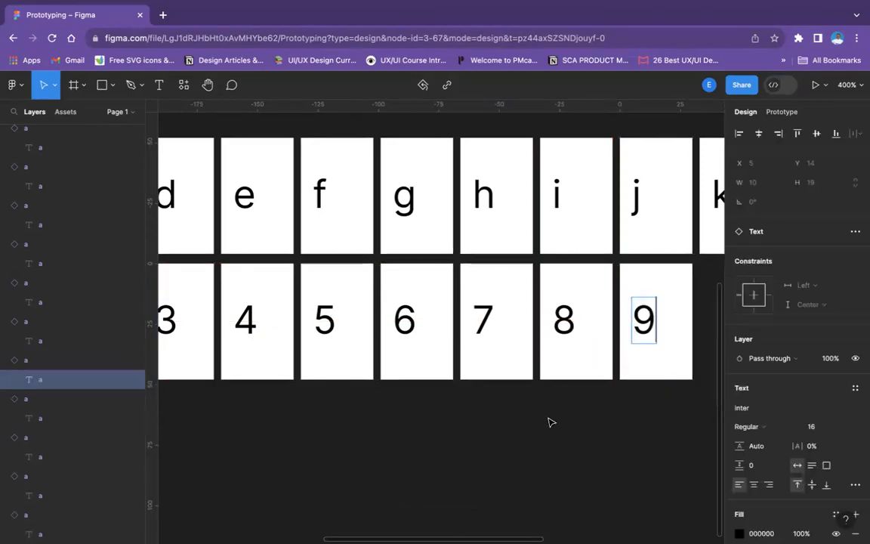
pyautogui.click(424, 503)
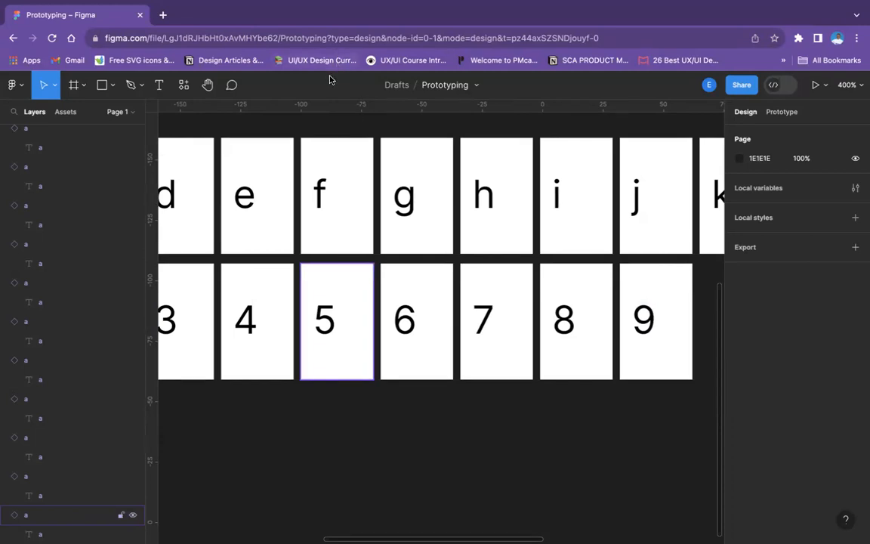
# Rename the layer of the "b" instance in the first row and its nested text layer as "b"
pyautogui.hscroll(-5, 389, 330)
pyautogui.scroll(1, 388, 331)
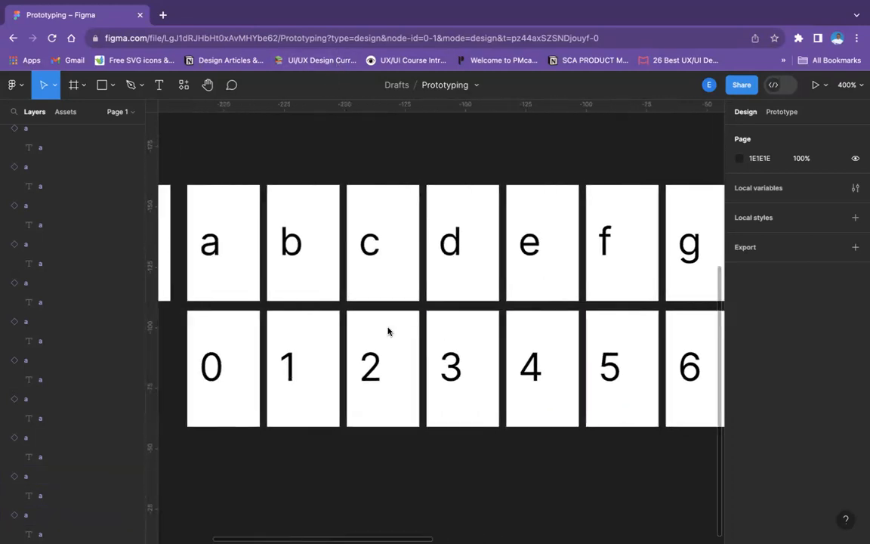
pyautogui.hscroll(-5, 389, 330)
pyautogui.scroll(1, 388, 330)
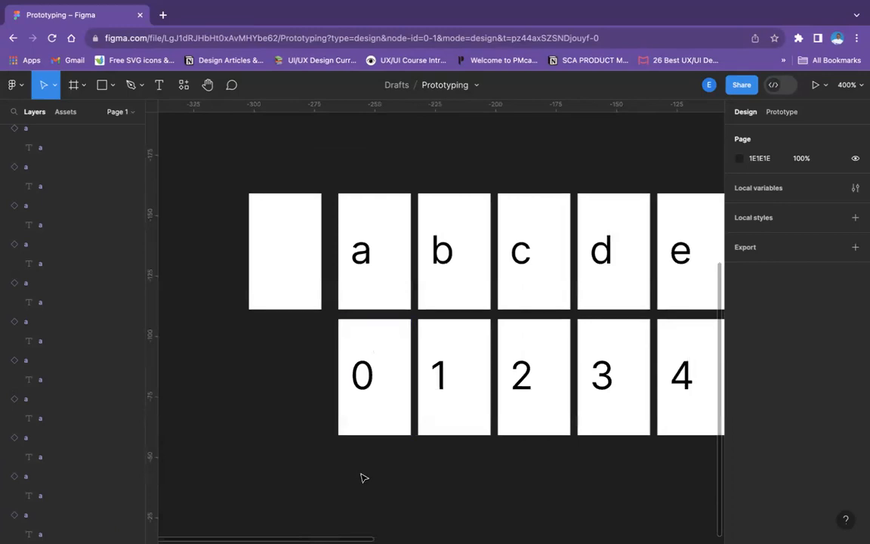
pyautogui.scroll(-5, 363, 477)
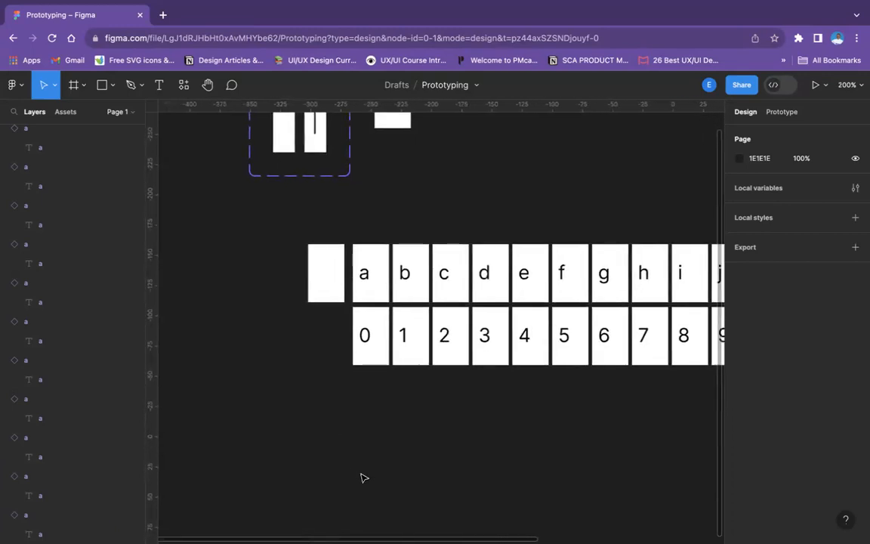
pyautogui.click(378, 250)
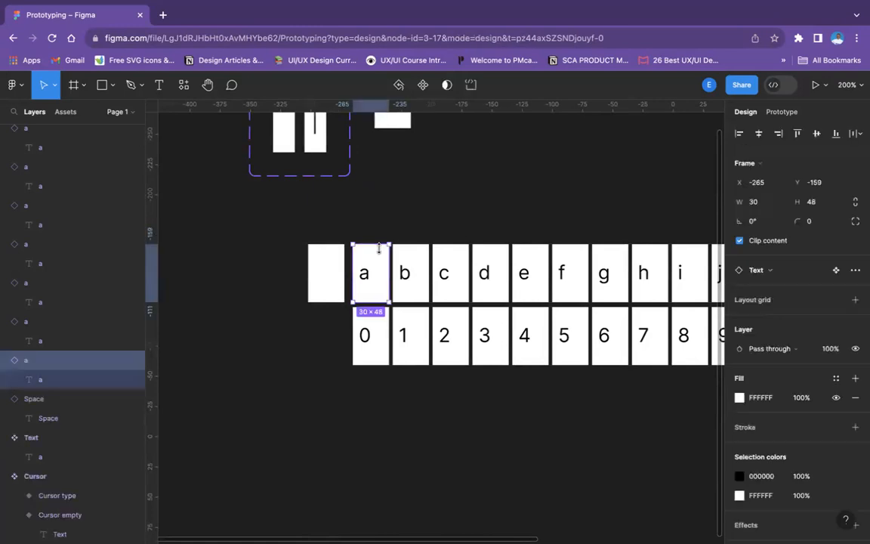
pyautogui.click(421, 258)
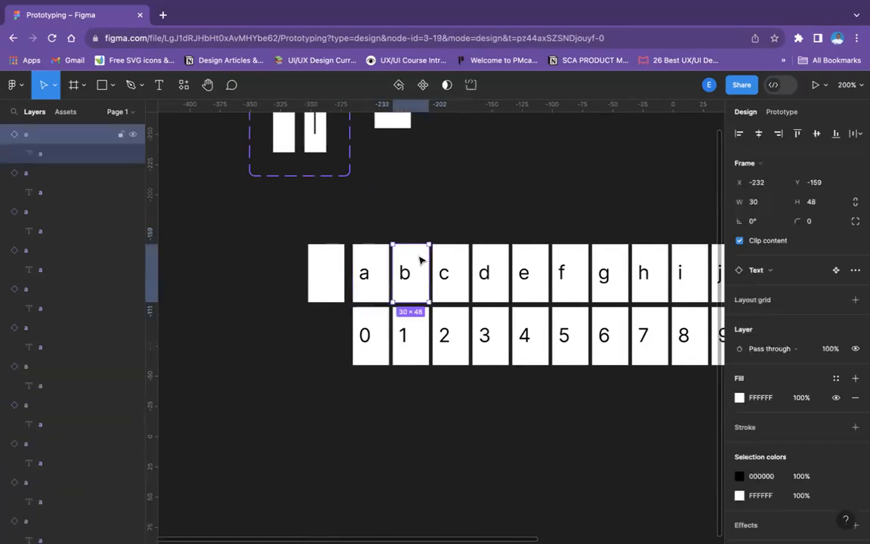
pyautogui.doubleClick(41, 136)
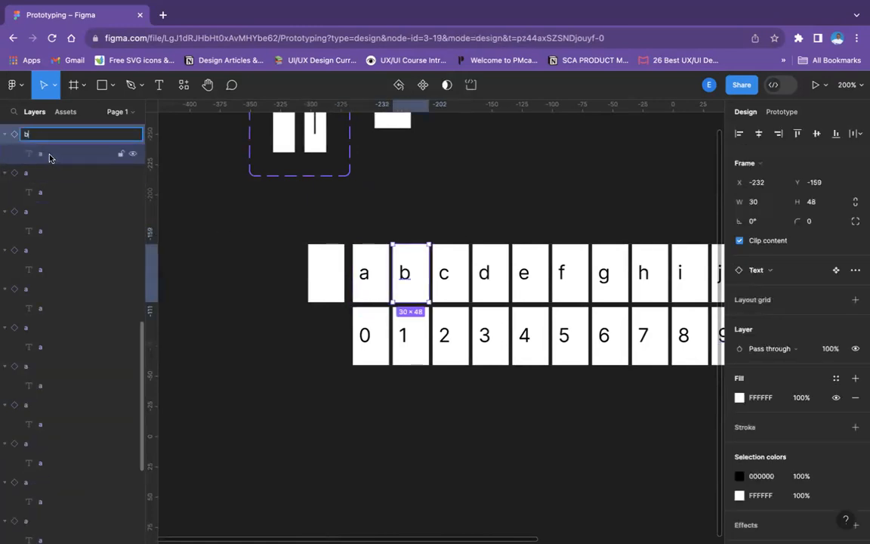
pyautogui.press('Tab')
pyautogui.write('b')
# Rename the layer of the "c" instance and its nested text layer as "c"
pyautogui.click(440, 269)
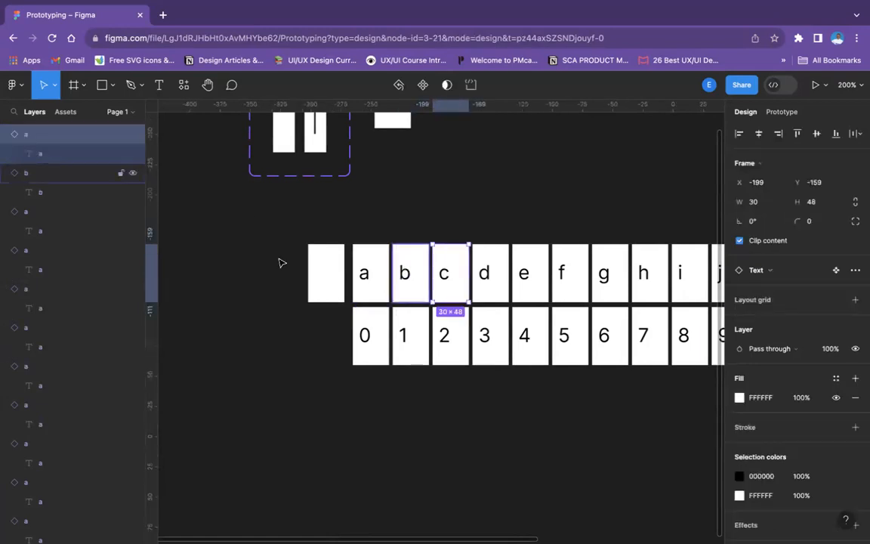
pyautogui.doubleClick(49, 140)
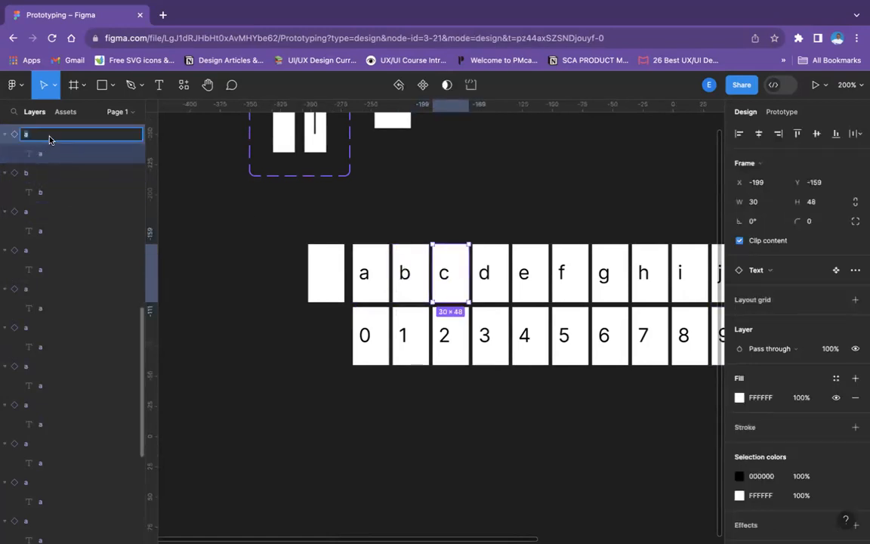
pyautogui.write('c')
pyautogui.doubleClick(44, 154)
pyautogui.write('c')
pyautogui.press('Escape')
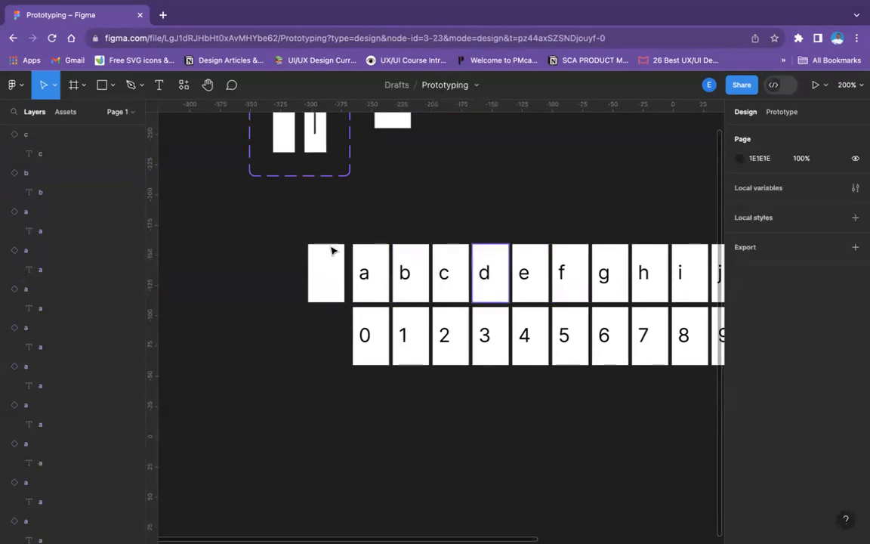
# Rename the layer of the "d" instance and its nested text layer as "d"
pyautogui.scroll(1, 34, 134)
pyautogui.click(34, 134)
pyautogui.doubleClick(35, 137)
pyautogui.write('d')
pyautogui.doubleClick(44, 155)
pyautogui.write('d')
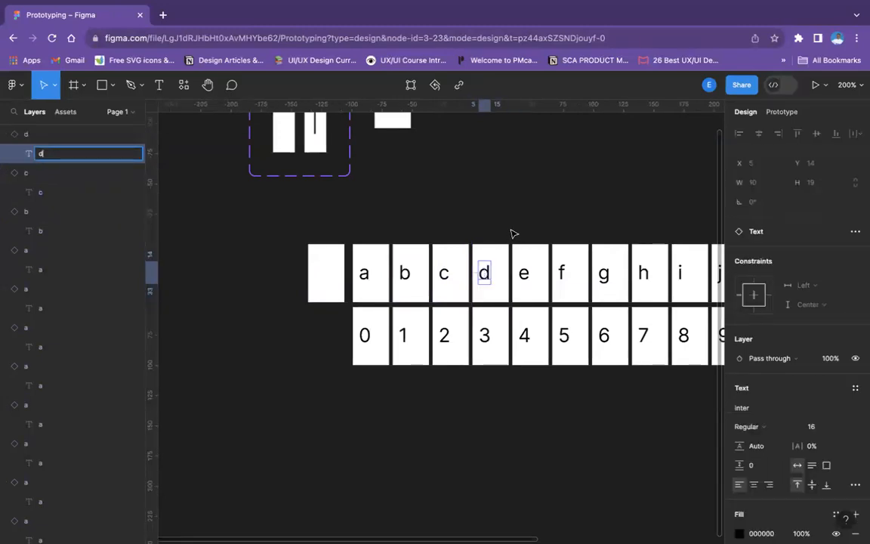
# Rename the layer of the "e" instance and its nested text layer as "e"
pyautogui.click(539, 274)
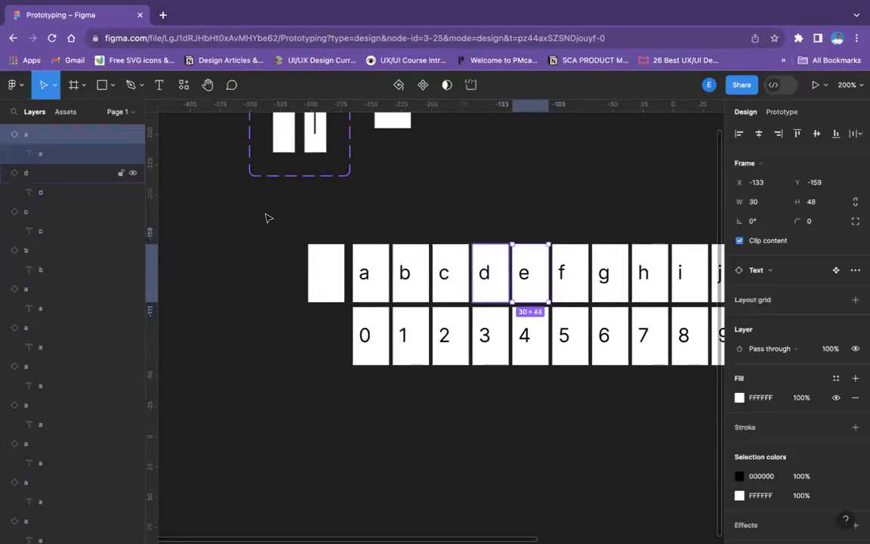
pyautogui.doubleClick(44, 137)
pyautogui.write('e')
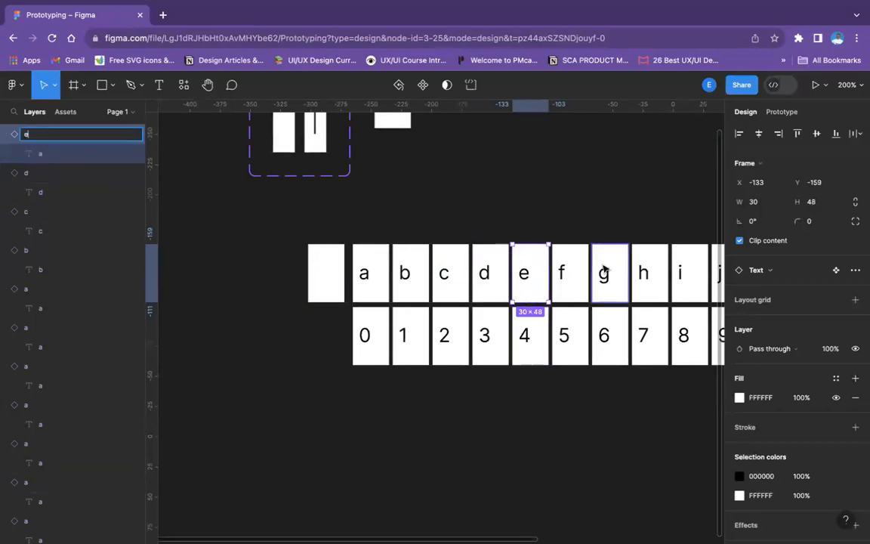
pyautogui.doubleClick(74, 154)
pyautogui.write('e')
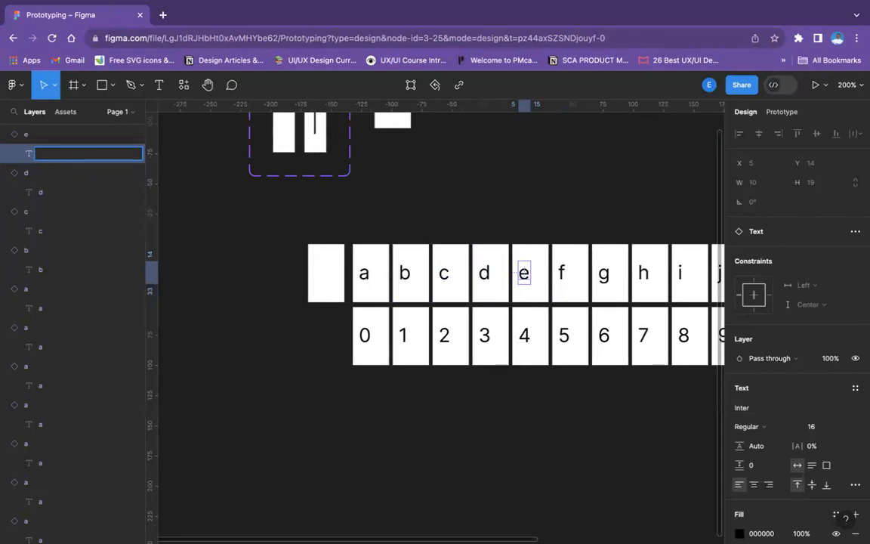
pyautogui.click(450, 202)
# Rename the layer of the "f" instance and its nested text layer as "g"
pyautogui.hscroll(5, 446, 207)
pyautogui.scroll(-1, 446, 207)
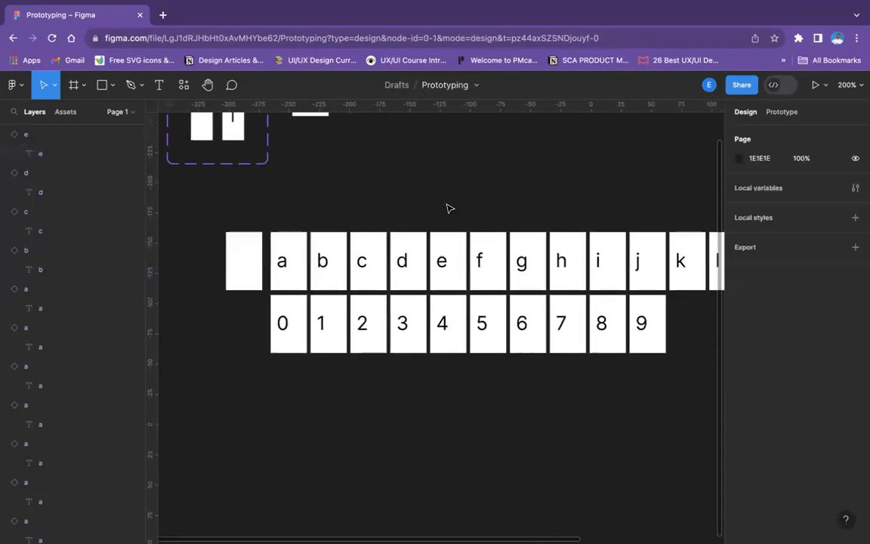
pyautogui.click(362, 213)
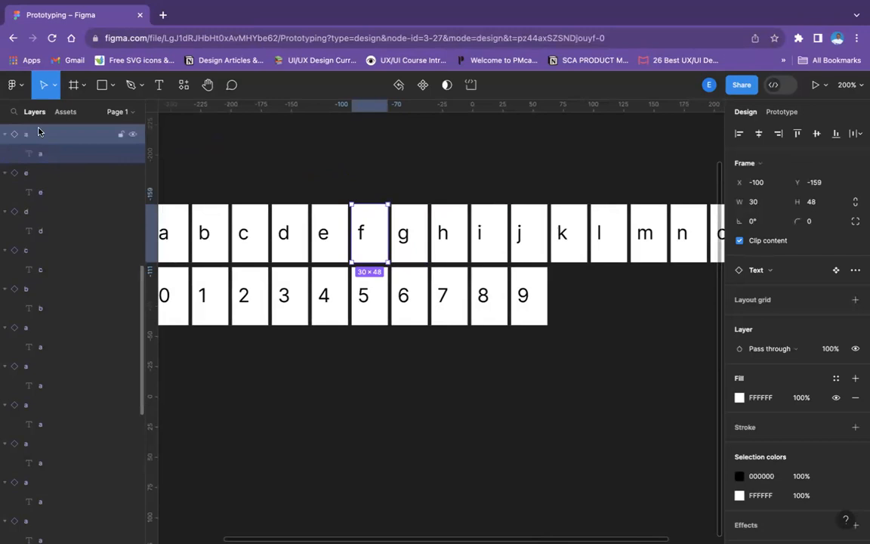
pyautogui.doubleClick(38, 134)
pyautogui.write('g')
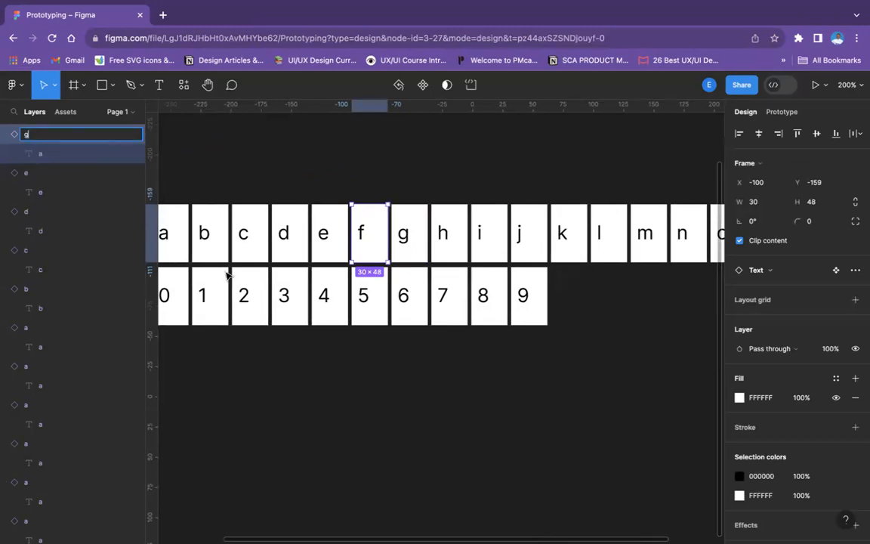
pyautogui.doubleClick(74, 156)
pyautogui.write('g')
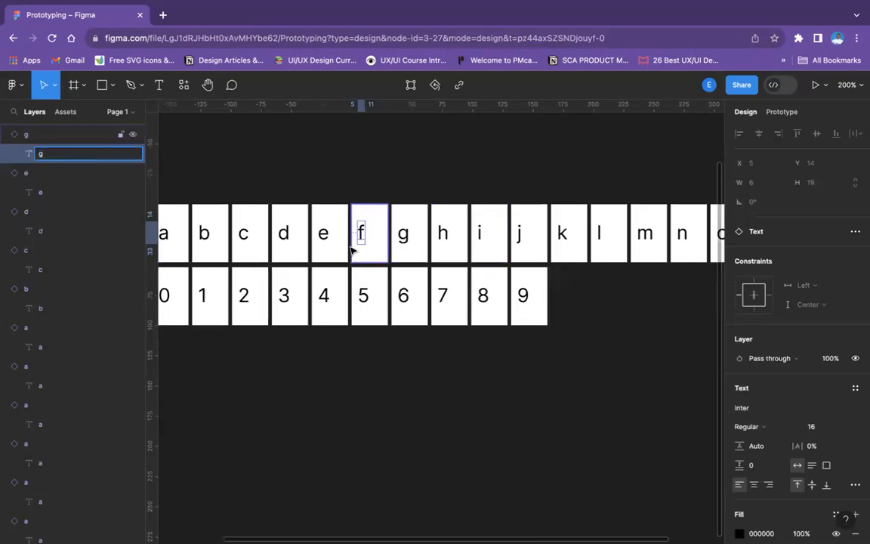
# Correct the layer names of the "f" instance and its nested text to "f"
pyautogui.doubleClick(43, 136)
pyautogui.write('f')
pyautogui.doubleClick(58, 157)
pyautogui.write('f')
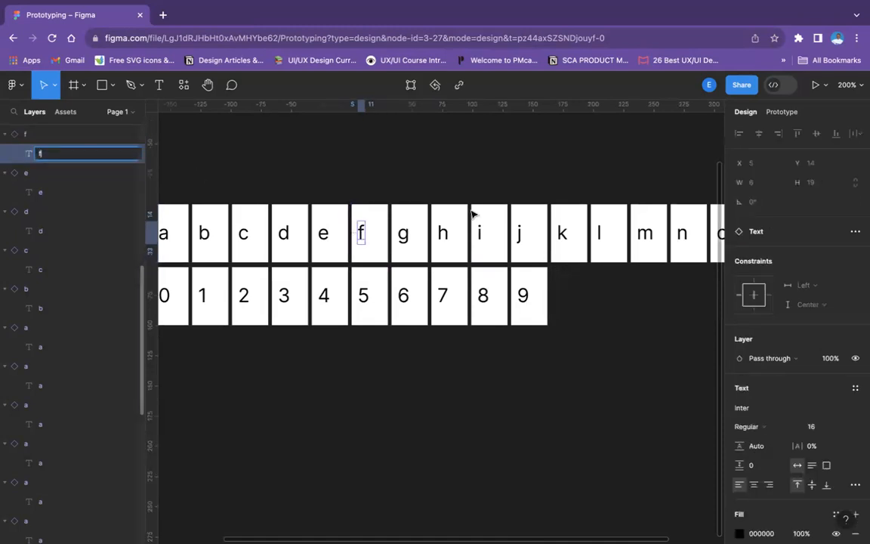
# Rename the layer of the "g" instance and its nested text layer as "g"
pyautogui.click(408, 223)
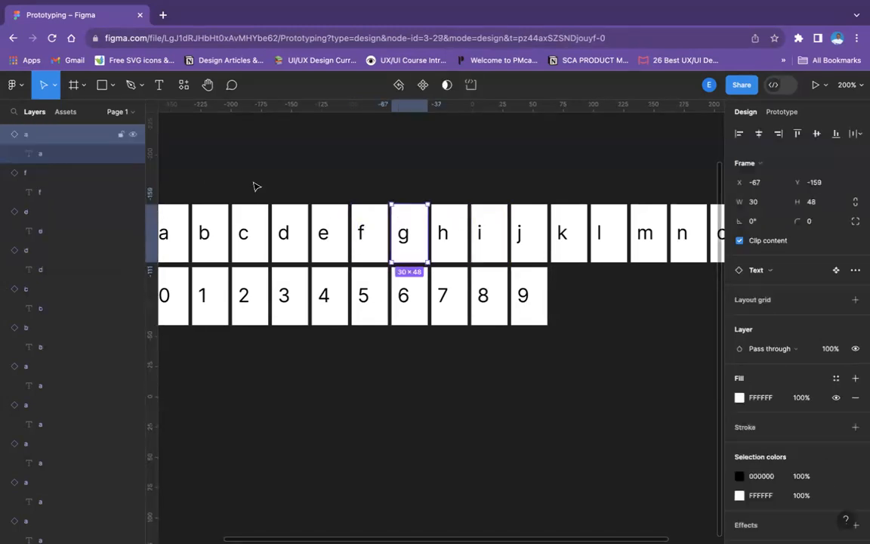
pyautogui.doubleClick(49, 137)
pyautogui.write('f')
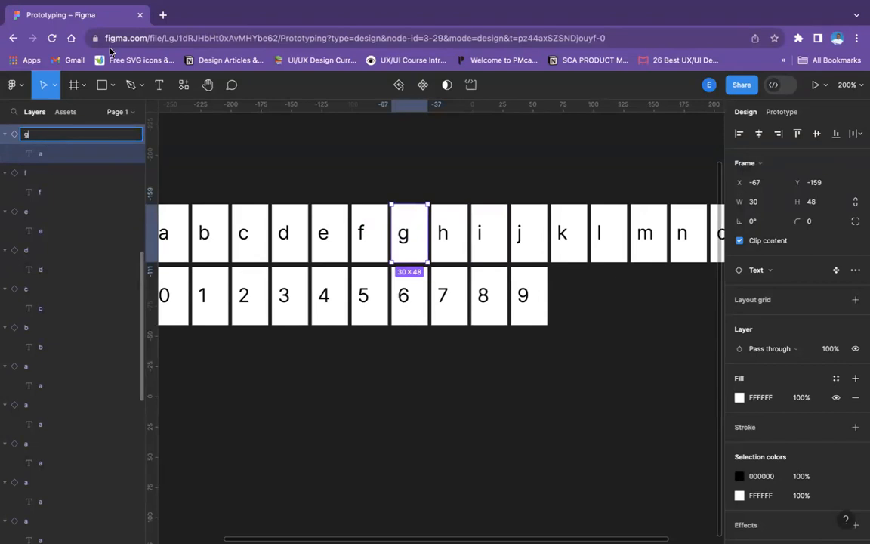
pyautogui.doubleClick(58, 156)
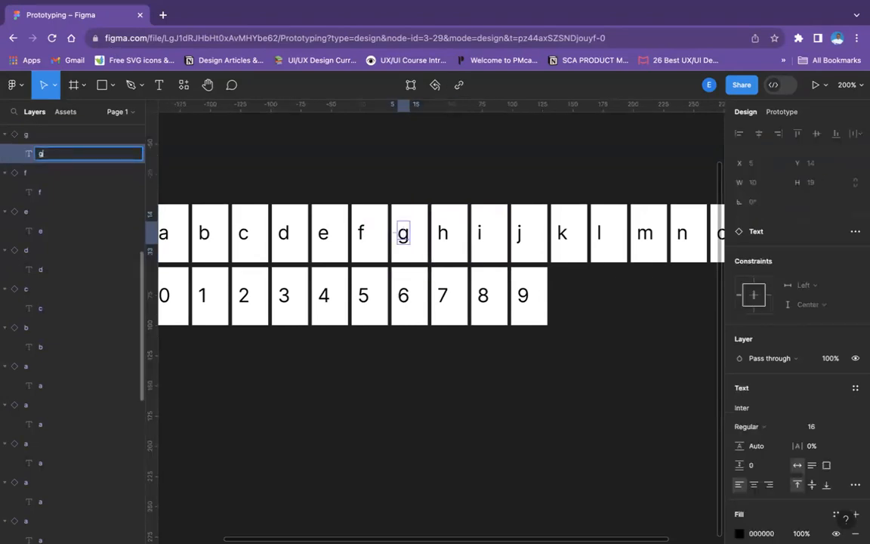
# Rename the layer of the "h" instance and its nested text layer as "h"
pyautogui.click(446, 226)
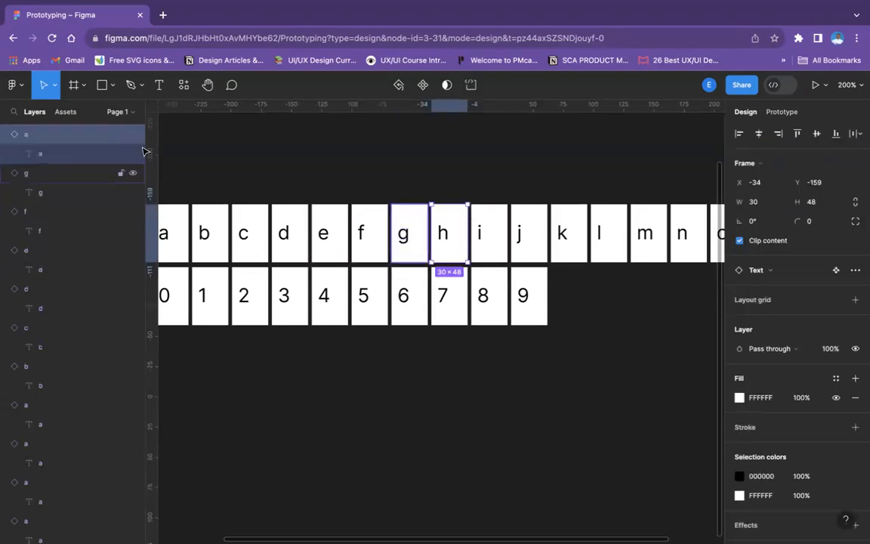
pyautogui.doubleClick(58, 134)
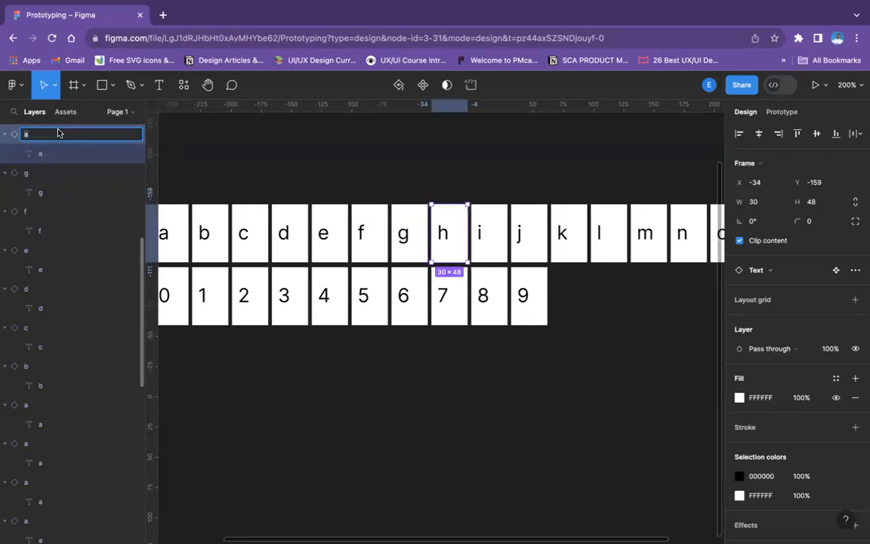
pyautogui.write('h')
pyautogui.doubleClick(60, 153)
pyautogui.write('h')
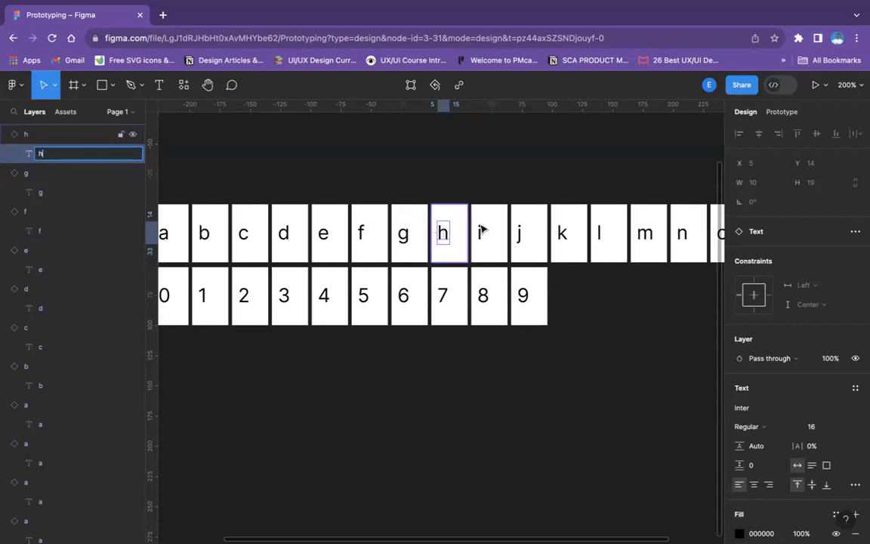
# Rename the layer of the "i" instance and its nested text layer as "i"
pyautogui.click(487, 227)
pyautogui.doubleClick(49, 140)
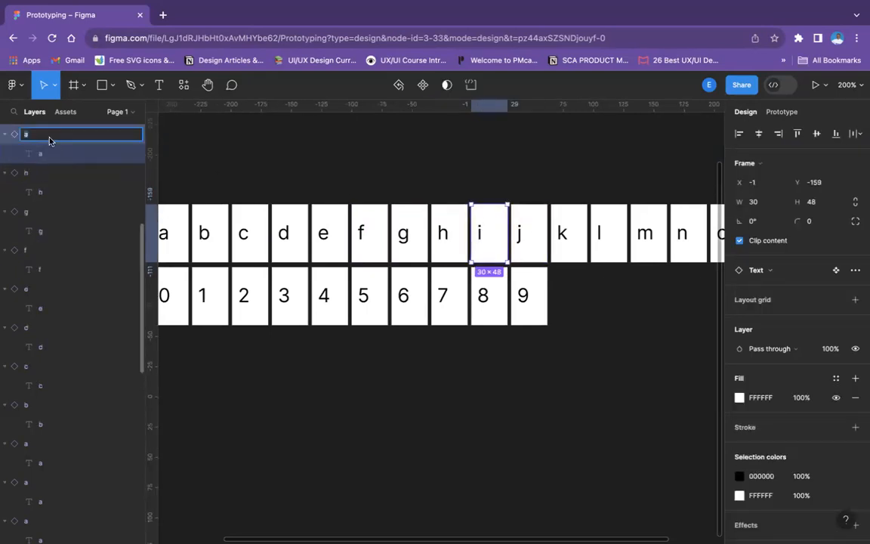
pyautogui.write('i')
pyautogui.doubleClick(51, 151)
pyautogui.write('i')
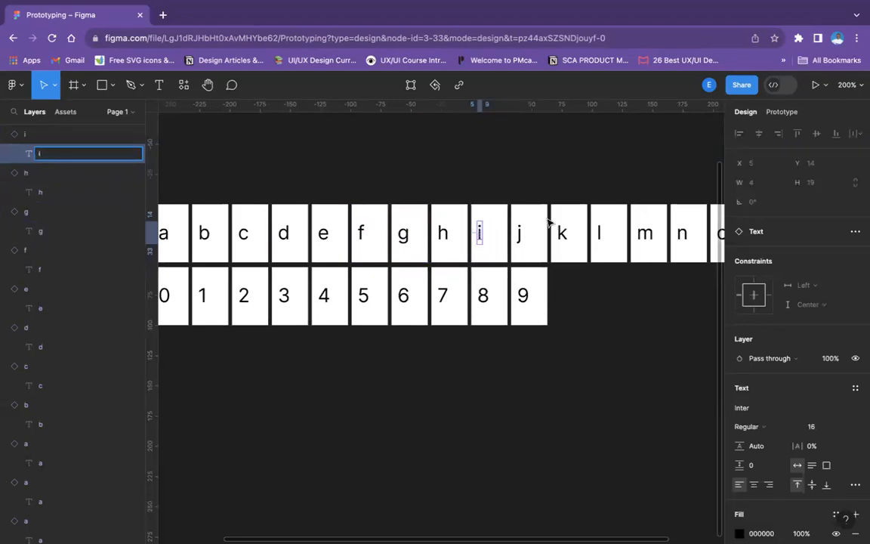
# Rename the layer of the "j" instance and its nested text layer as "j"
pyautogui.click(511, 215)
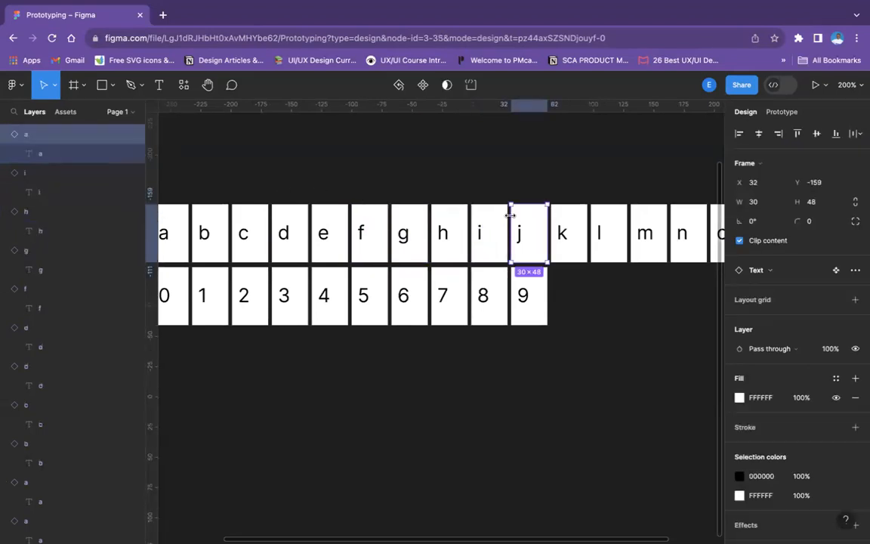
pyautogui.doubleClick(60, 135)
pyautogui.write('j')
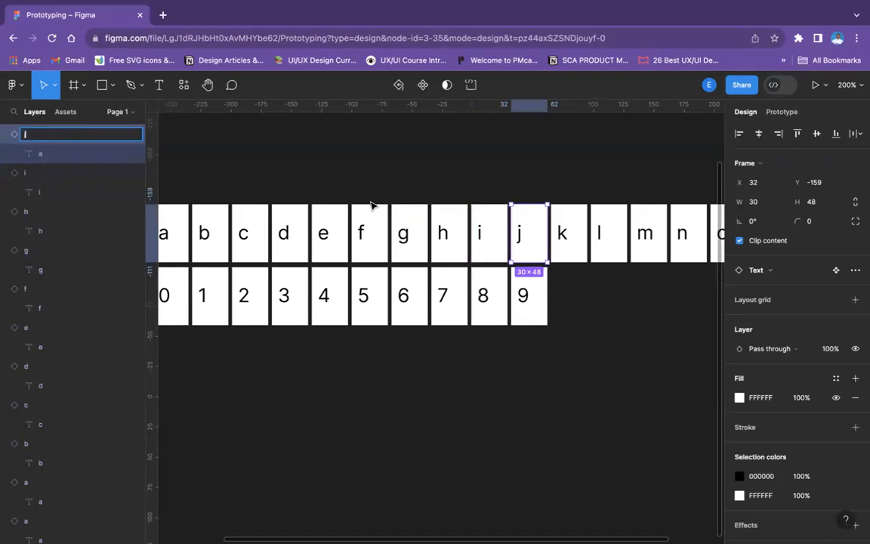
pyautogui.doubleClick(63, 150)
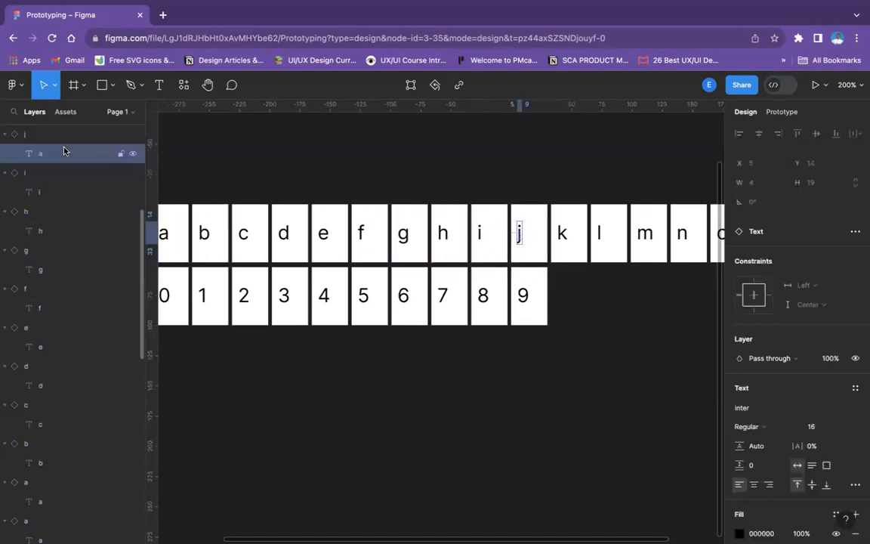
pyautogui.press('BackSpace')
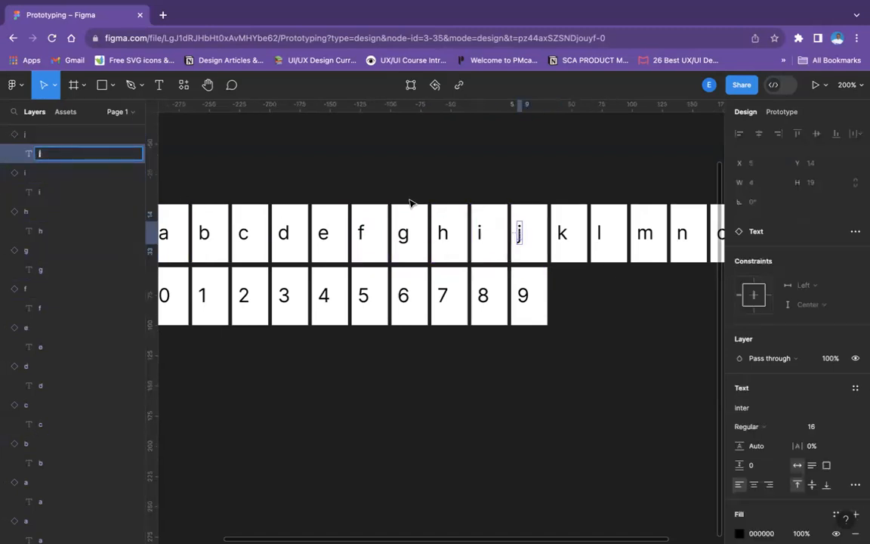
# Rename the layer of the "k" instance and its nested text layer as "k"
pyautogui.click(560, 220)
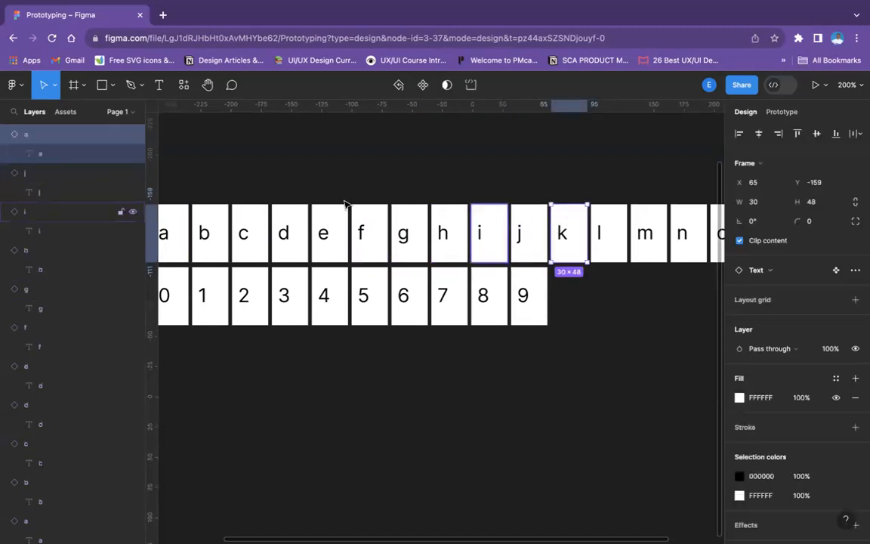
pyautogui.doubleClick(50, 137)
pyautogui.write('k')
pyautogui.click(76, 154)
pyautogui.doubleClick(68, 154)
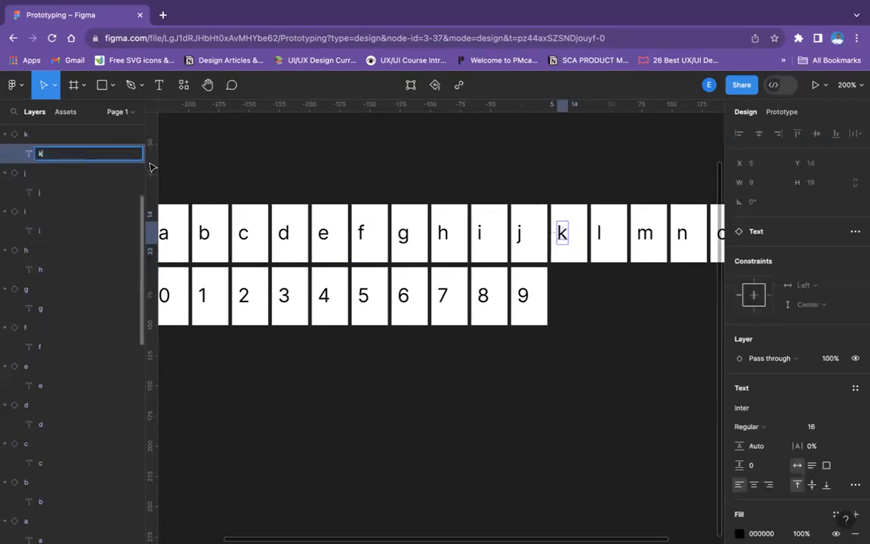
# Rename the layer of the "l" instance and its nested text layer as "l"
pyautogui.click(616, 245)
pyautogui.doubleClick(54, 134)
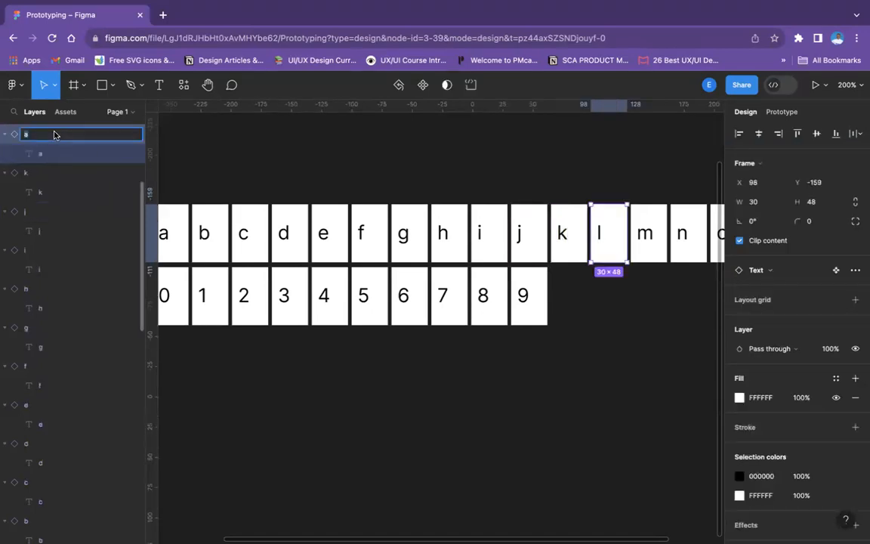
pyautogui.write('l')
pyautogui.doubleClick(53, 153)
pyautogui.write('l')
# Rename the layer of the "m" instance and its nested text layer as "m"
pyautogui.click(632, 245)
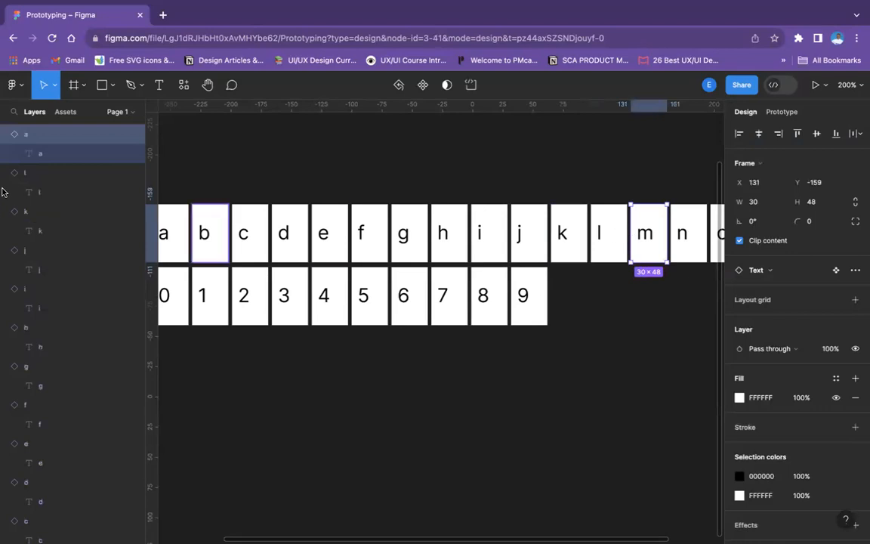
pyautogui.doubleClick(63, 135)
pyautogui.write('m')
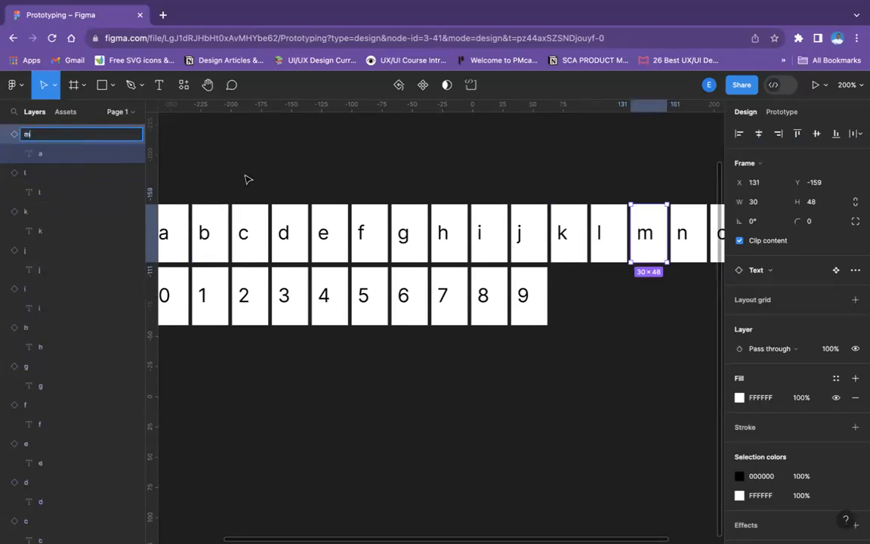
pyautogui.doubleClick(53, 156)
pyautogui.write('m')
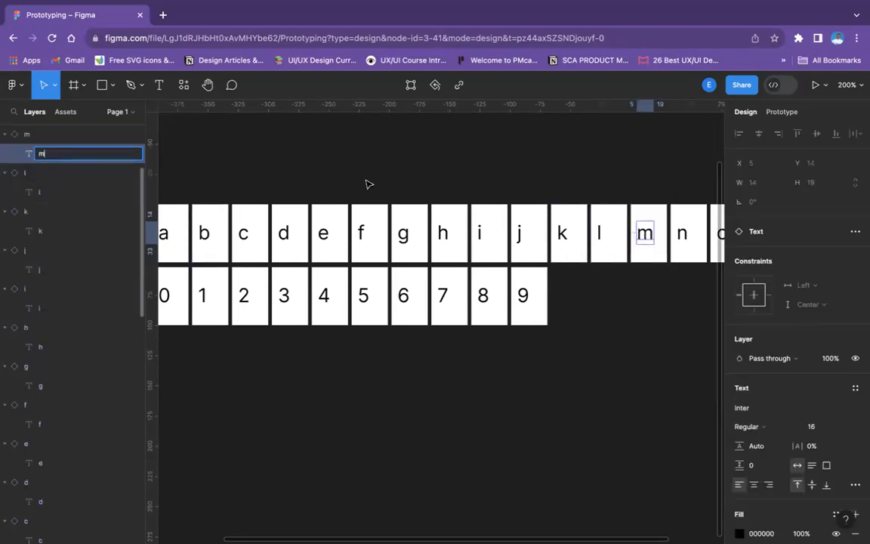
# Rename the layer of the "n" instance and its nested text layer as "n"
pyautogui.hscroll(5, 531, 201)
pyautogui.scroll(-1, 529, 206)
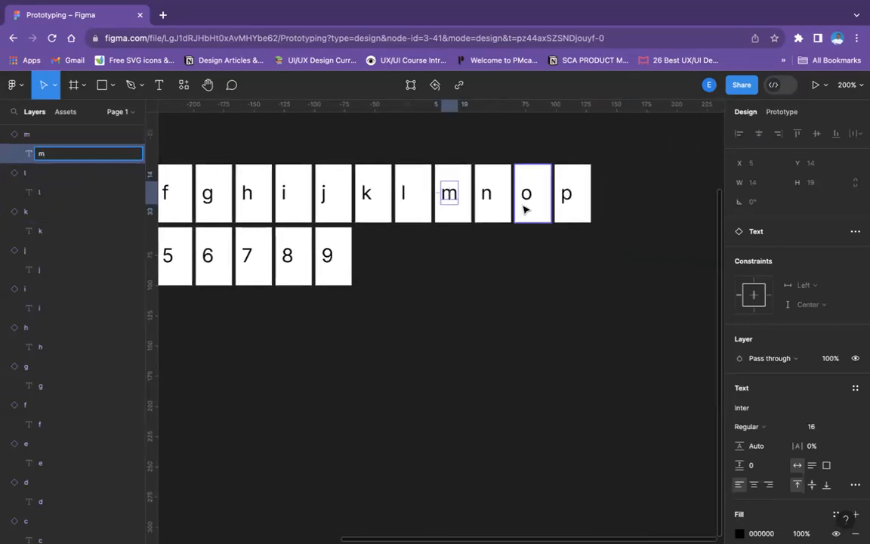
pyautogui.click(482, 192)
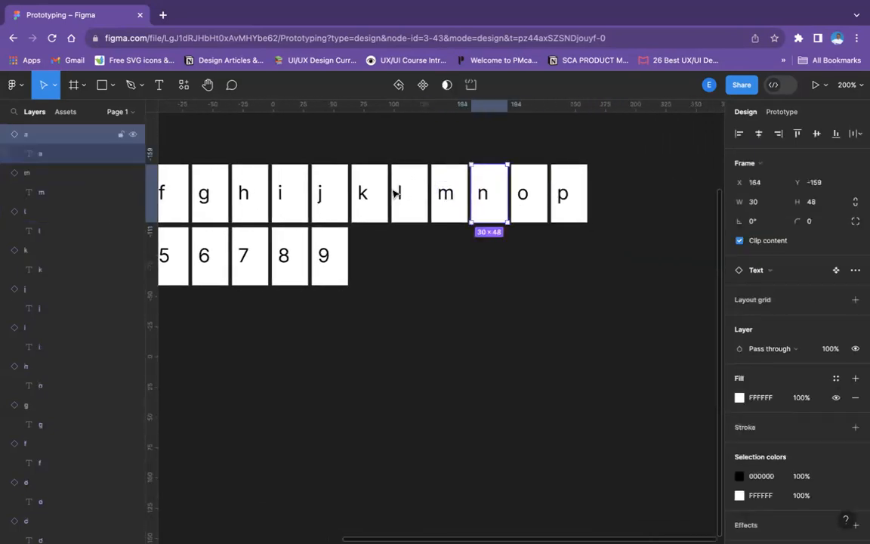
pyautogui.doubleClick(42, 140)
pyautogui.write('n')
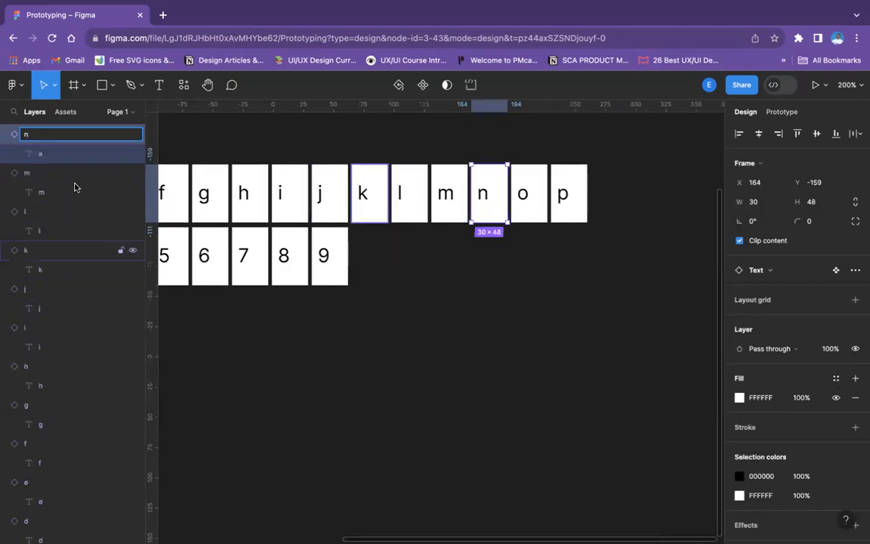
pyautogui.press('Return')
pyautogui.doubleClick(63, 157)
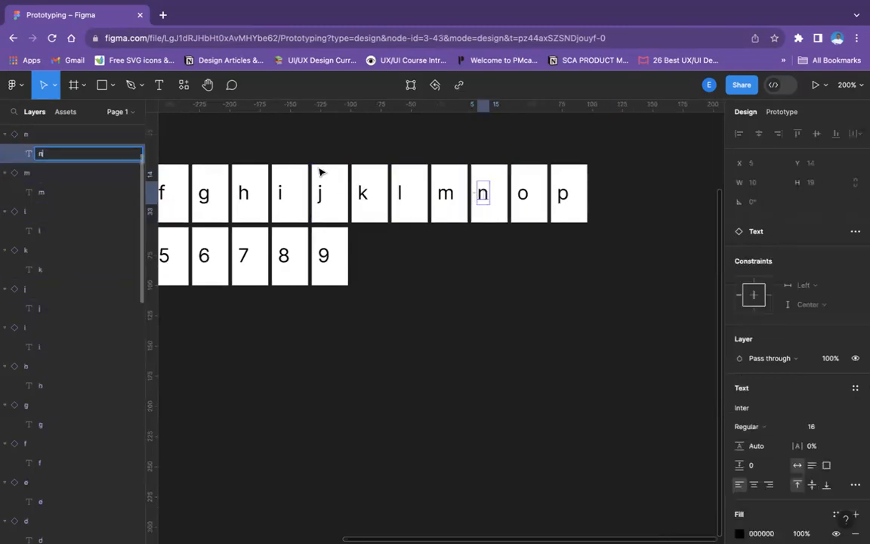
# Rename the layer of the "o" instance and its nested text layer as "o"
pyautogui.click(535, 188)
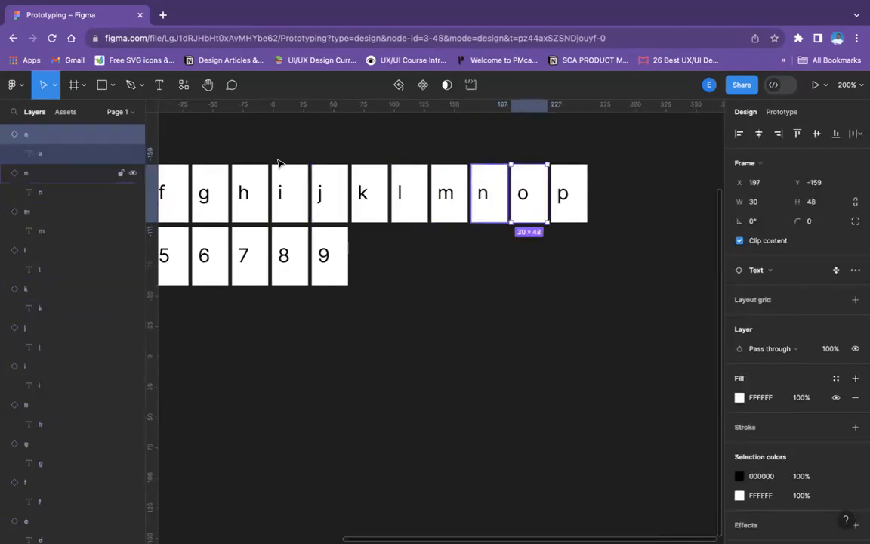
pyautogui.doubleClick(34, 135)
pyautogui.write('o')
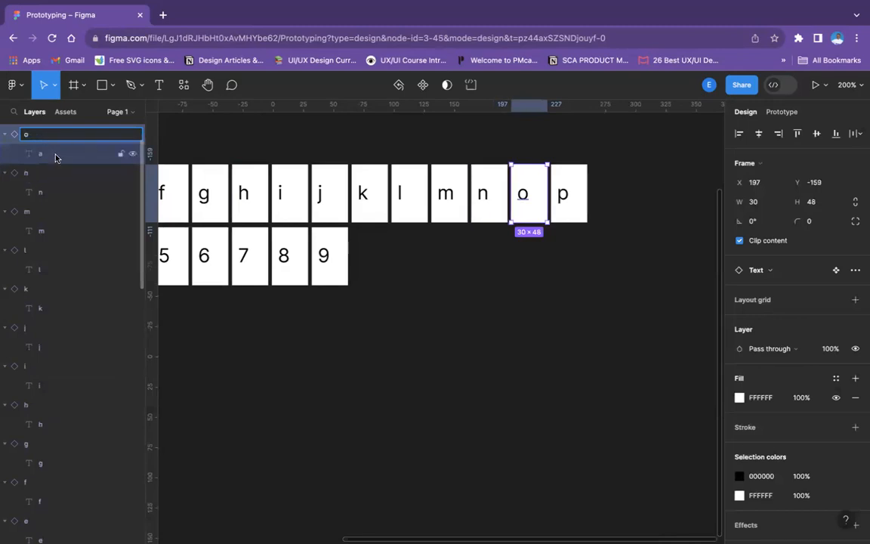
pyautogui.doubleClick(55, 155)
pyautogui.write('o')
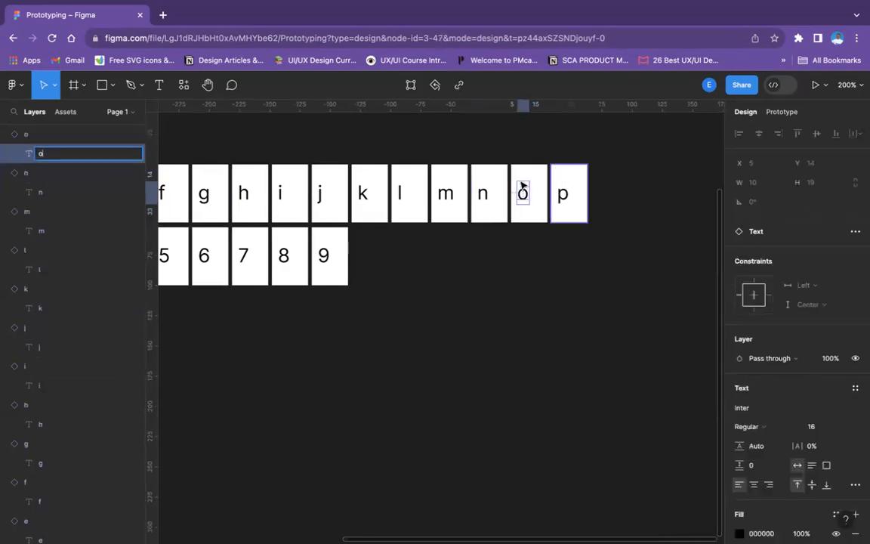
# Rename the layer of the "p" instance and its nested text layer as "p"
pyautogui.click(559, 186)
pyautogui.doubleClick(80, 135)
pyautogui.write('p')
pyautogui.press('BackSpace')
pyautogui.write('p')
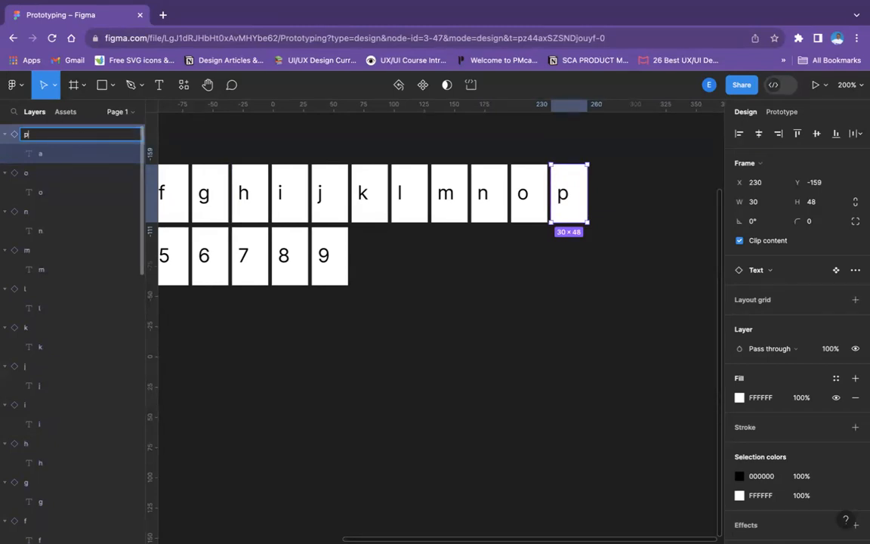
pyautogui.press('Tab')
pyautogui.write('p')
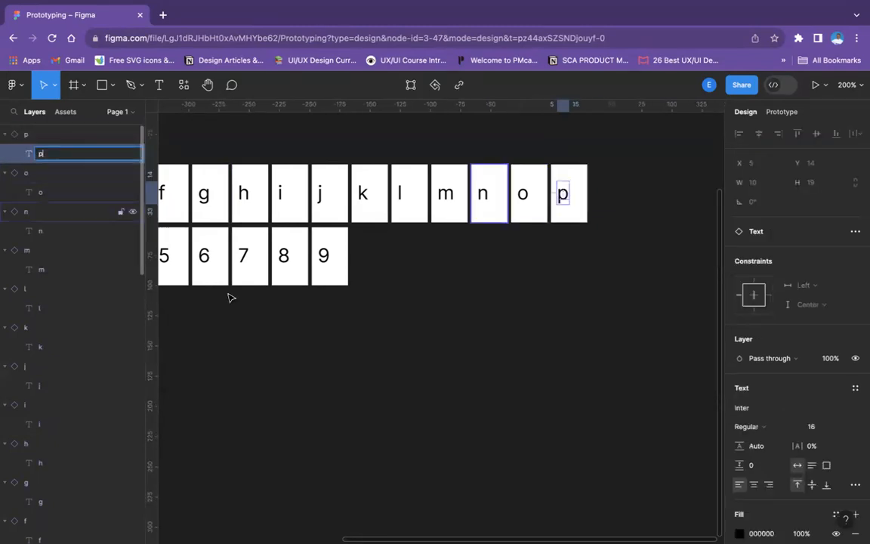
pyautogui.click(182, 291)
# Collapse the letter layers "p" through "b" and the "a" layer directly below them in the layer list
pyautogui.click(5, 134)
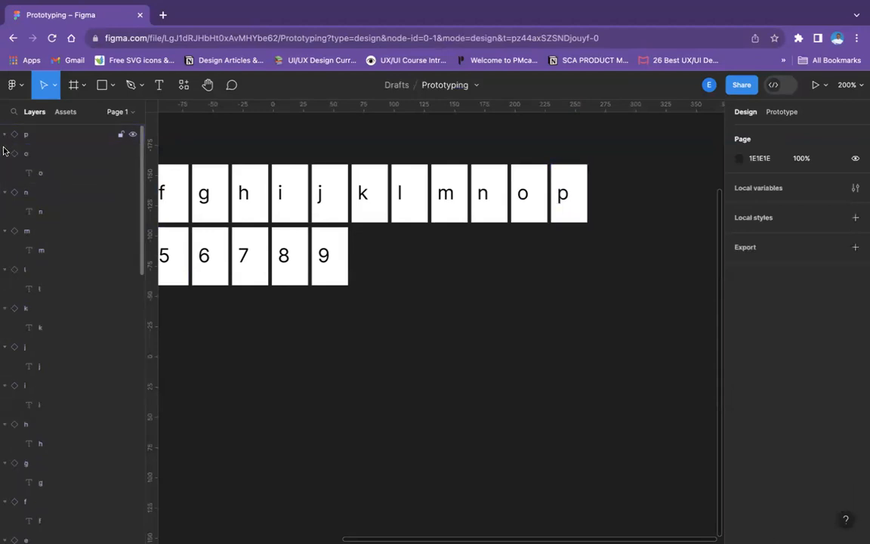
pyautogui.click(5, 154)
pyautogui.click(4, 173)
pyautogui.click(5, 192)
pyautogui.click(4, 212)
pyautogui.click(5, 231)
pyautogui.click(5, 250)
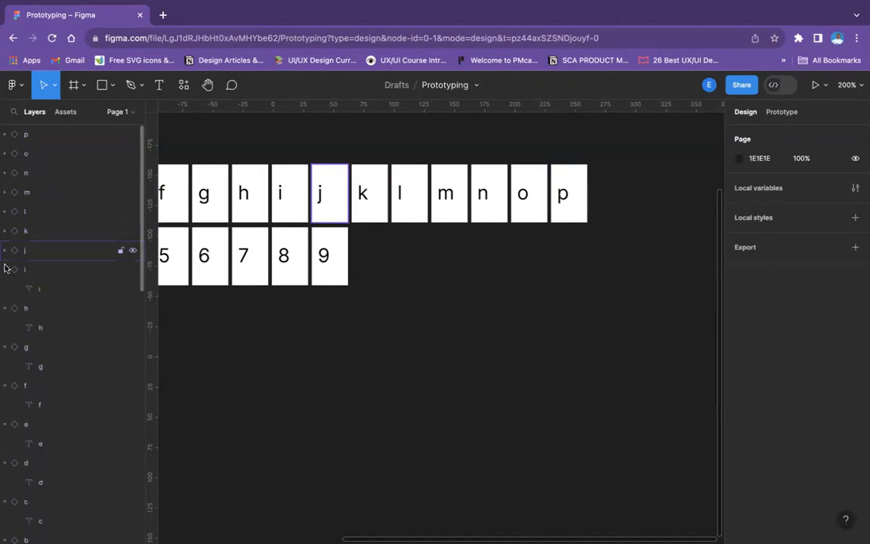
pyautogui.click(5, 269)
pyautogui.click(5, 308)
pyautogui.click(6, 327)
pyautogui.click(5, 347)
pyautogui.click(5, 365)
pyautogui.click(6, 385)
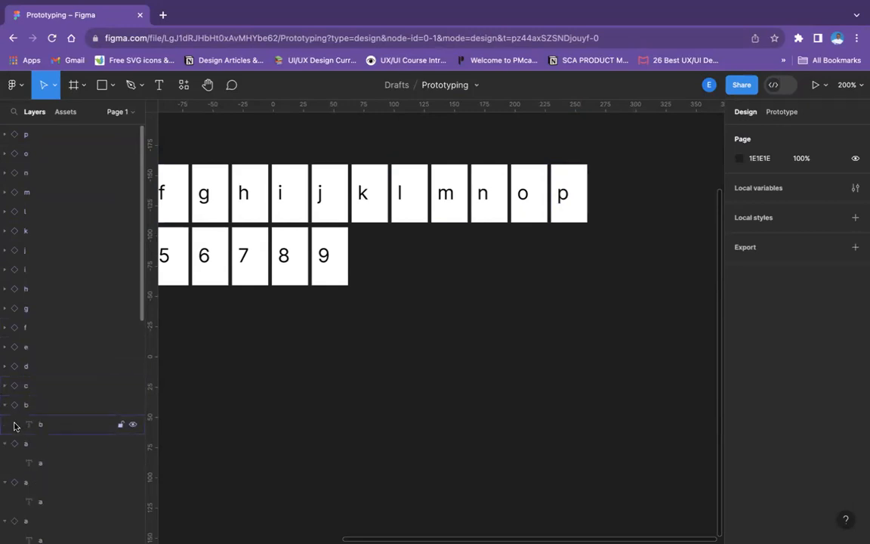
pyautogui.click(5, 404)
pyautogui.click(5, 424)
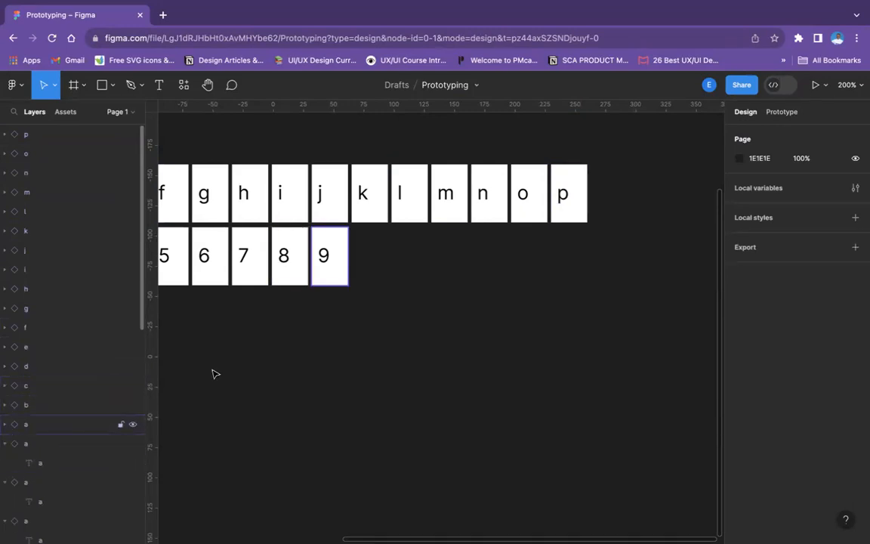
pyautogui.hscroll(-10, 239, 365)
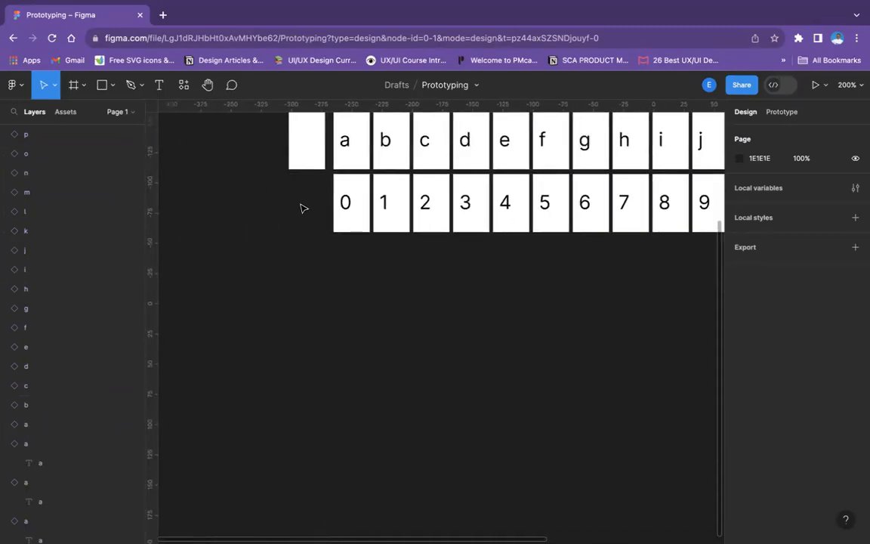
pyautogui.click(346, 203)
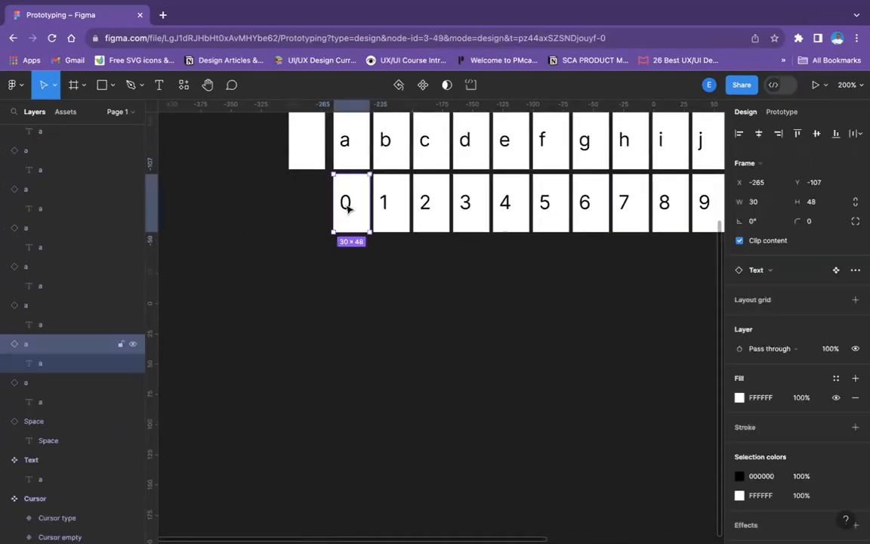
pyautogui.doubleClick(41, 344)
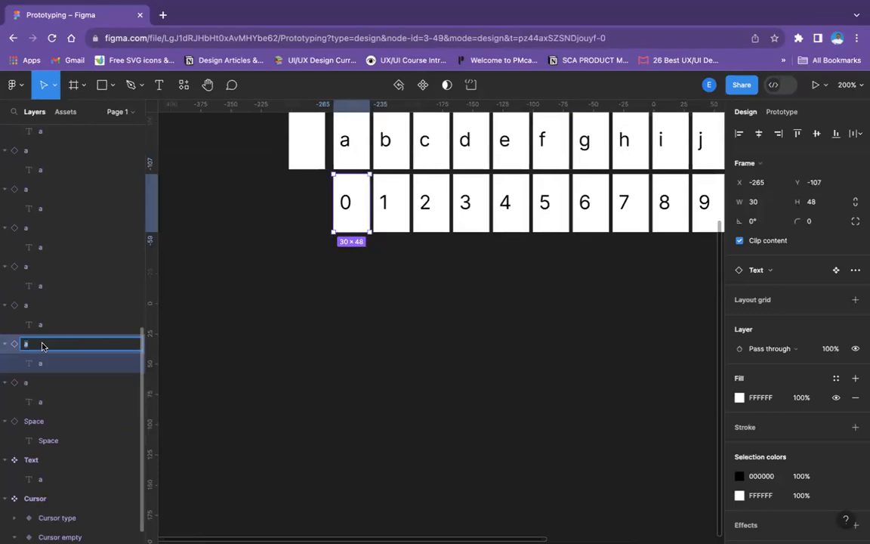
pyautogui.click(353, 403)
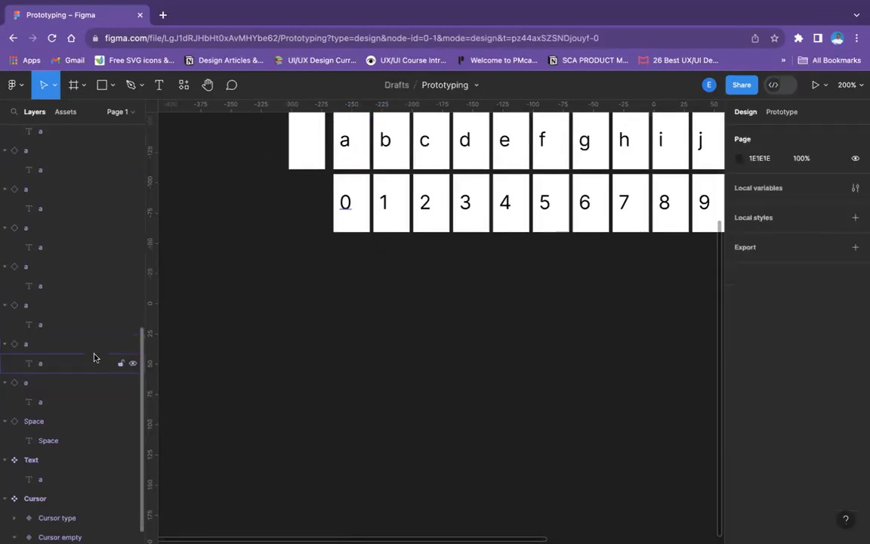
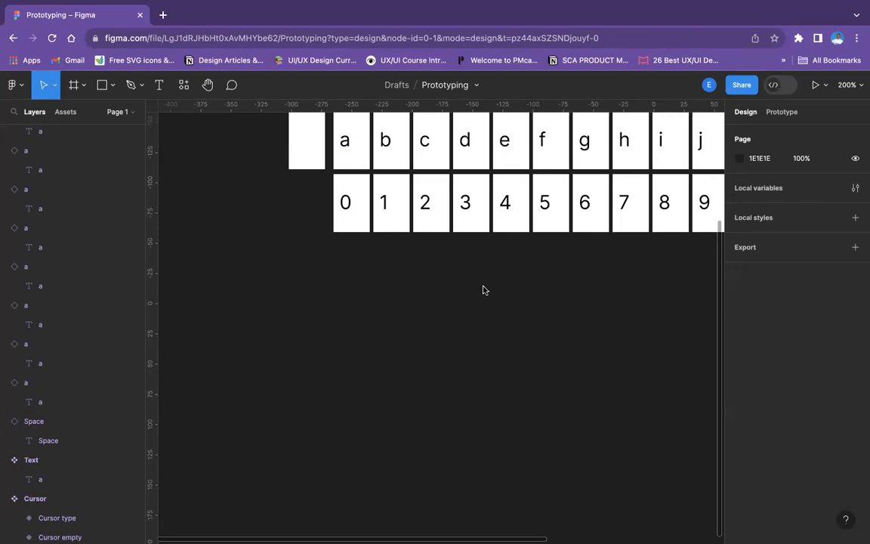
# Draw a frame about 32 wide beside the Text component and set its height to 48
pyautogui.scroll(4, 486, 293)
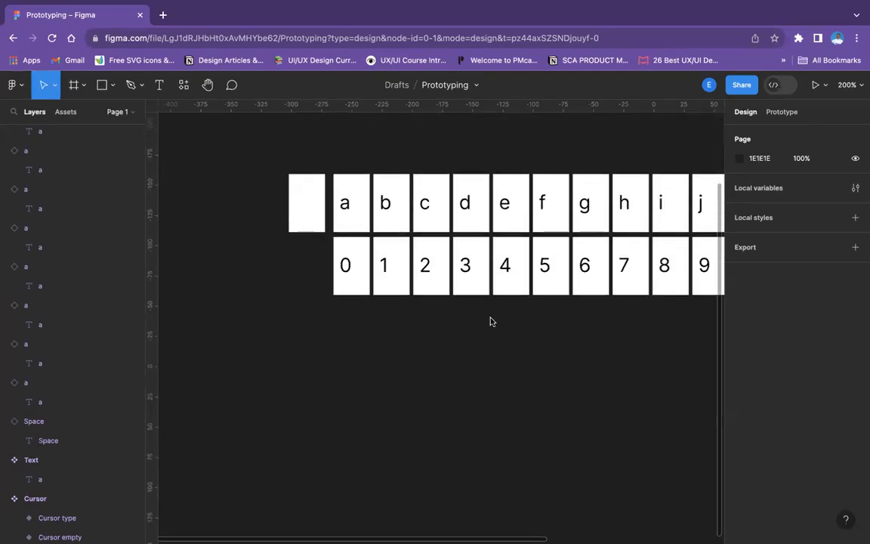
pyautogui.scroll(8, 490, 322)
pyautogui.scroll(1, 493, 318)
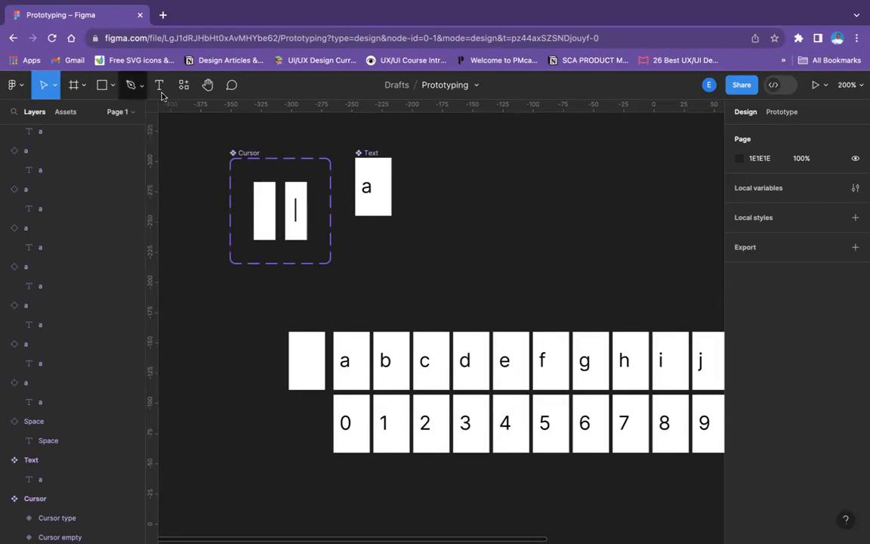
pyautogui.click(73, 85)
pyautogui.moveTo(435, 155); pyautogui.dragTo(474, 197)
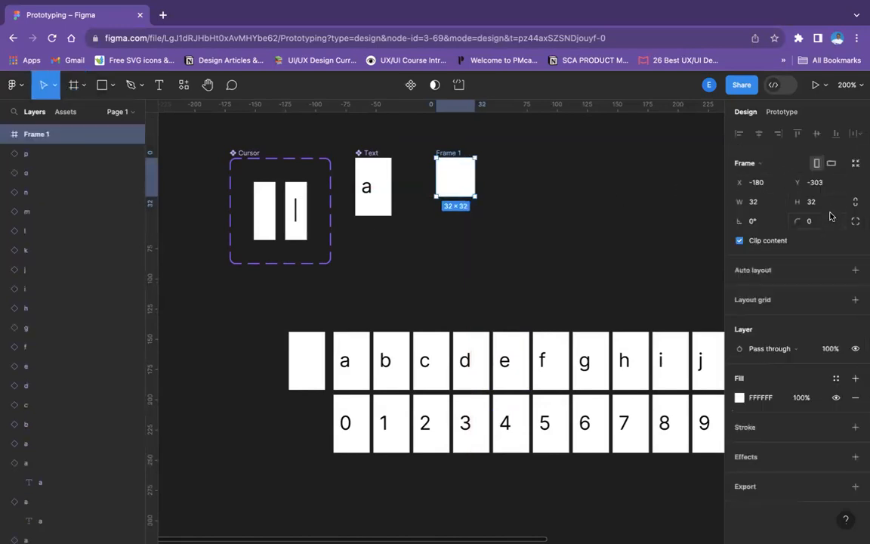
pyautogui.write('48')
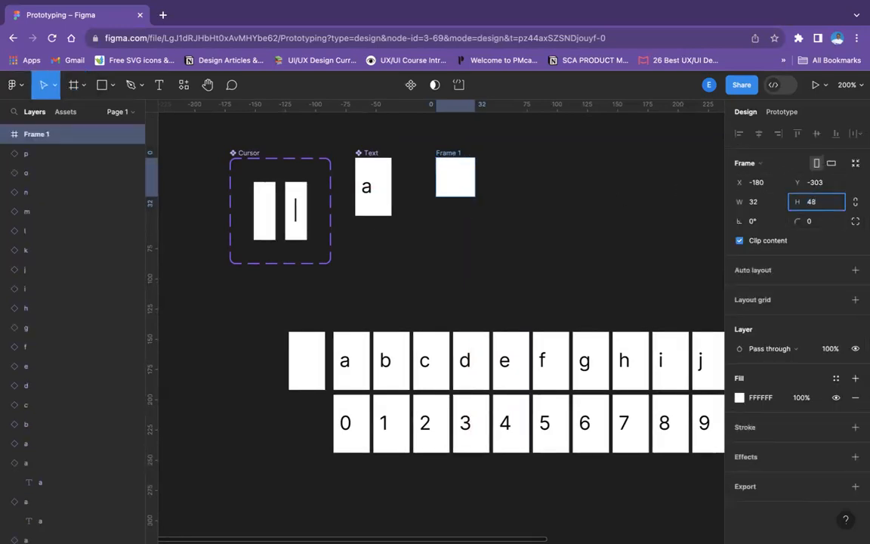
pyautogui.press('Return')
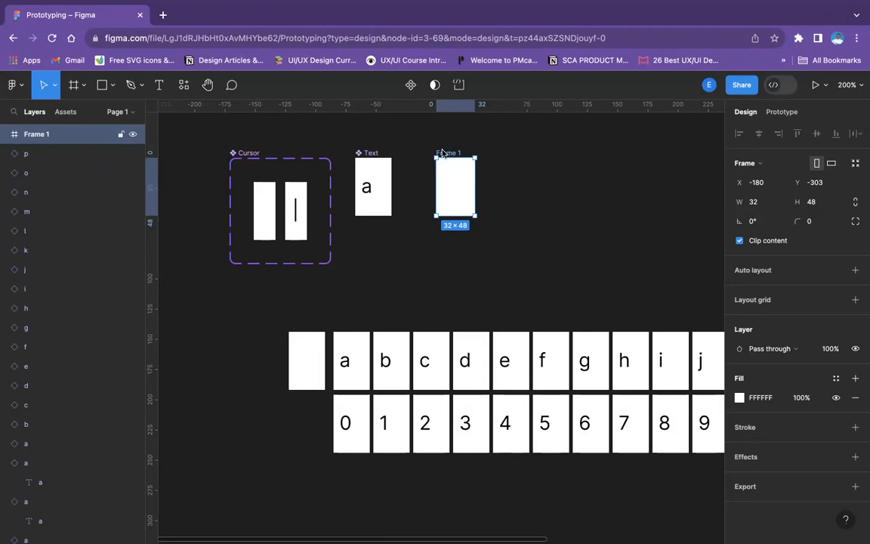
# Widen the new frame beside the Text component to about 41
pyautogui.click(528, 190)
pyautogui.click(471, 185)
pyautogui.moveTo(472, 185); pyautogui.dragTo(486, 185)
pyautogui.scroll(5, 491, 196)
pyautogui.click(527, 342)
pyautogui.scroll(-3, 491, 377)
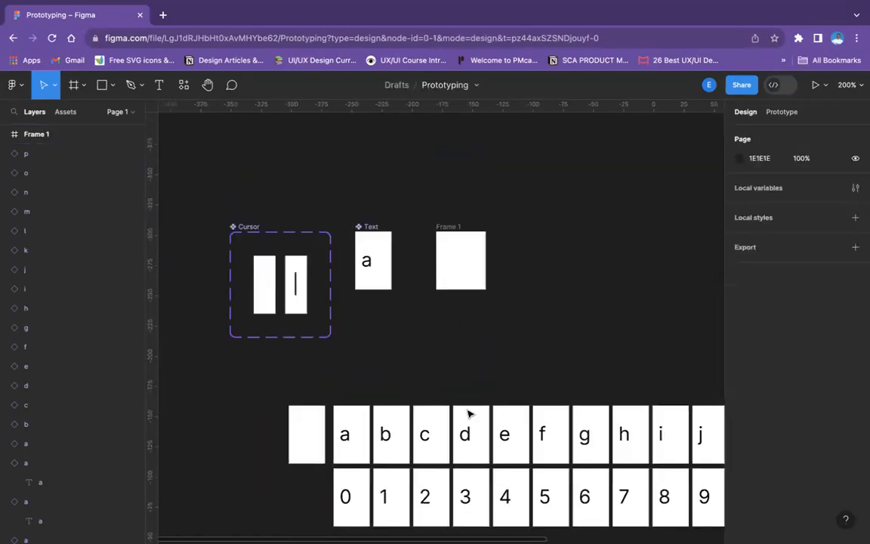
# Rename the new frame as "Cursor + text"
pyautogui.click(453, 226)
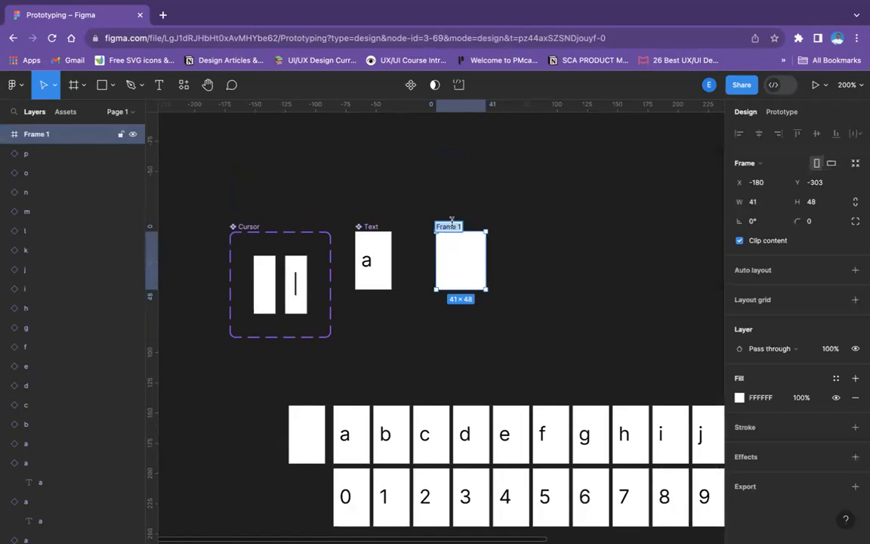
pyautogui.write('c')
pyautogui.scroll(1, 434, 317)
pyautogui.write('ursor')
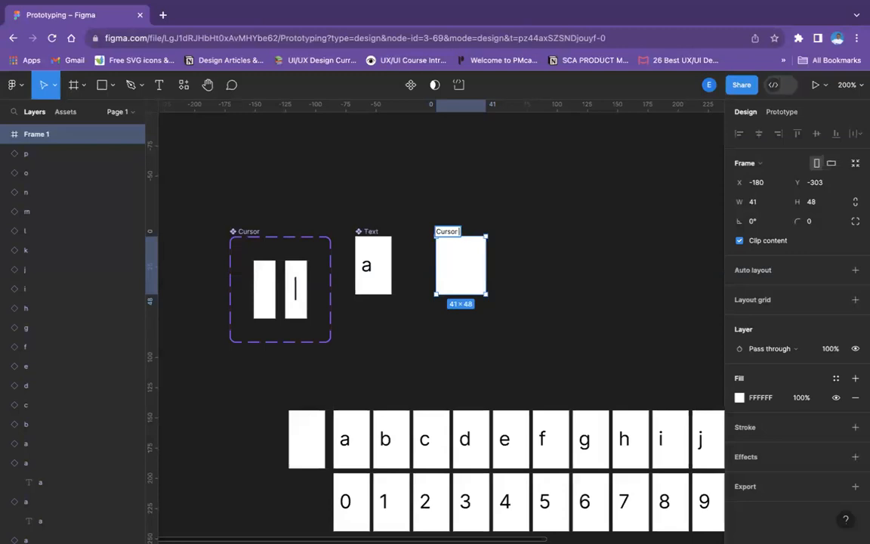
pyautogui.press('Return')
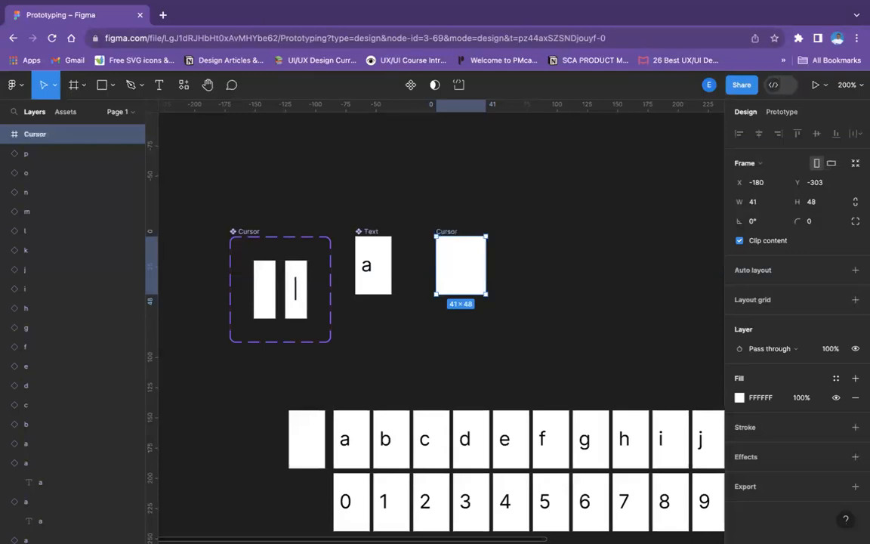
pyautogui.press('+')
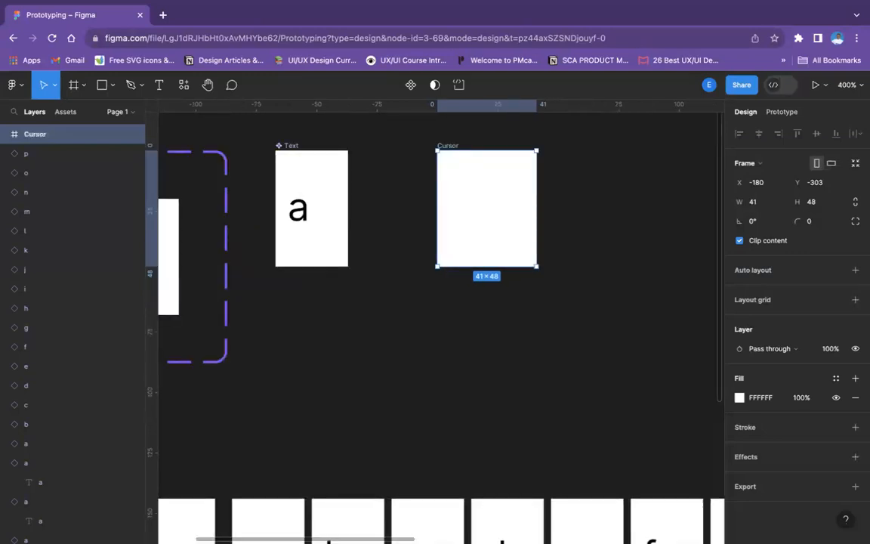
pyautogui.doubleClick(452, 145)
pyautogui.press('Return')
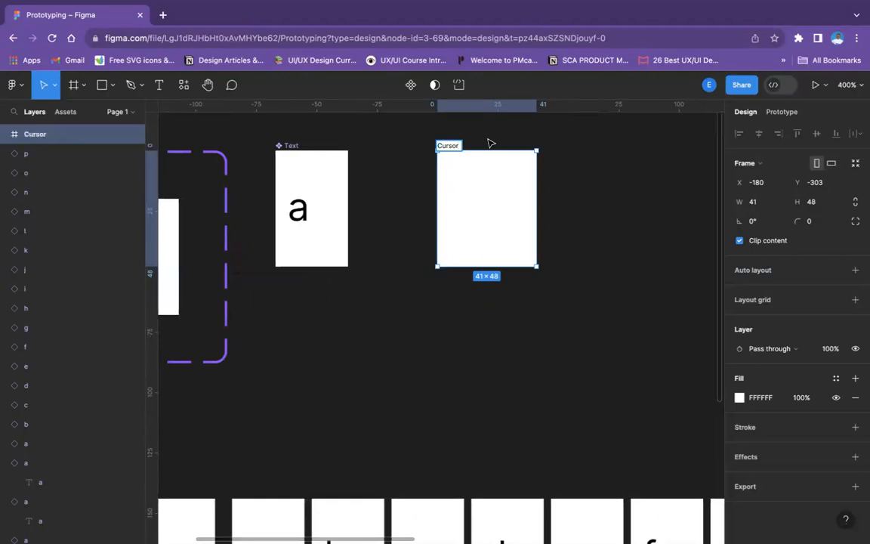
pyautogui.write('+ text')
pyautogui.press('Return')
pyautogui.click(459, 298)
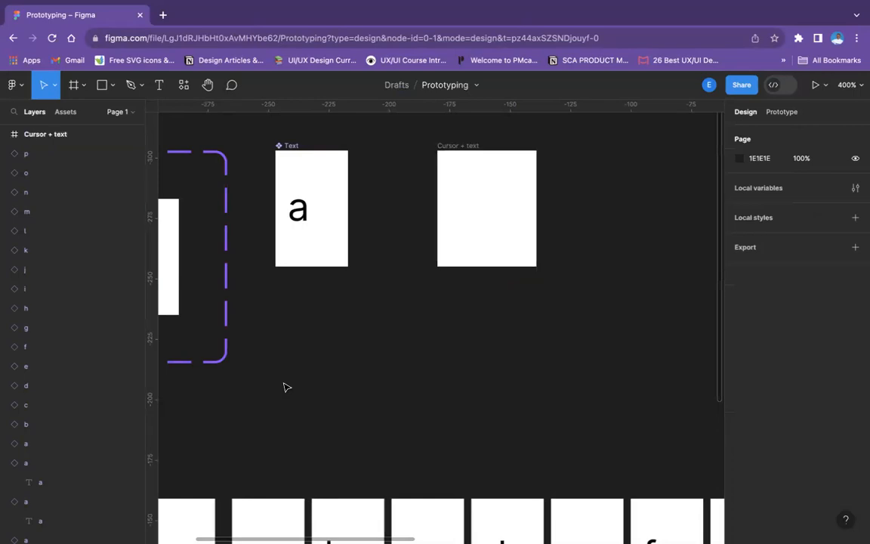
# Place a copy of the Cursor type variant inside the Cursor + text frame, flush with its right edge
pyautogui.hscroll(-5, 284, 387)
pyautogui.click(279, 259)
pyautogui.click(280, 259)
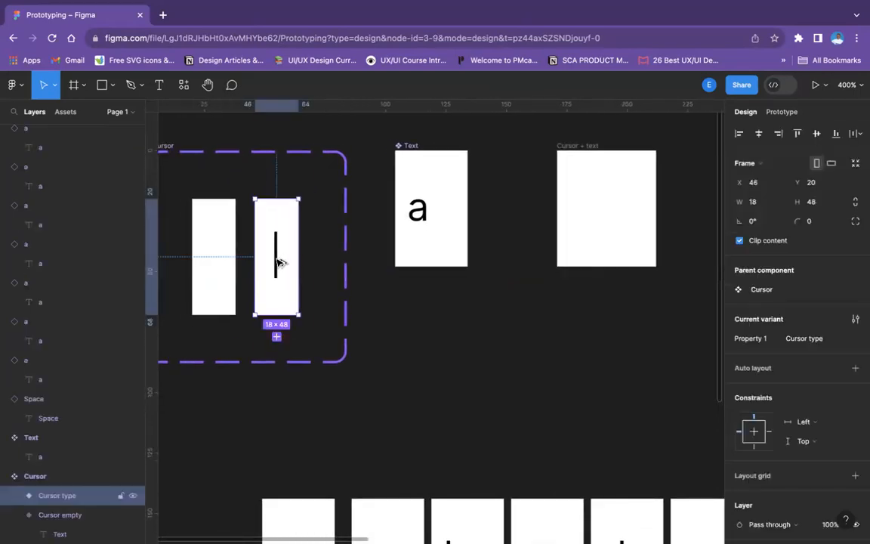
pyautogui.moveTo(276, 244); pyautogui.dragTo(632, 203)
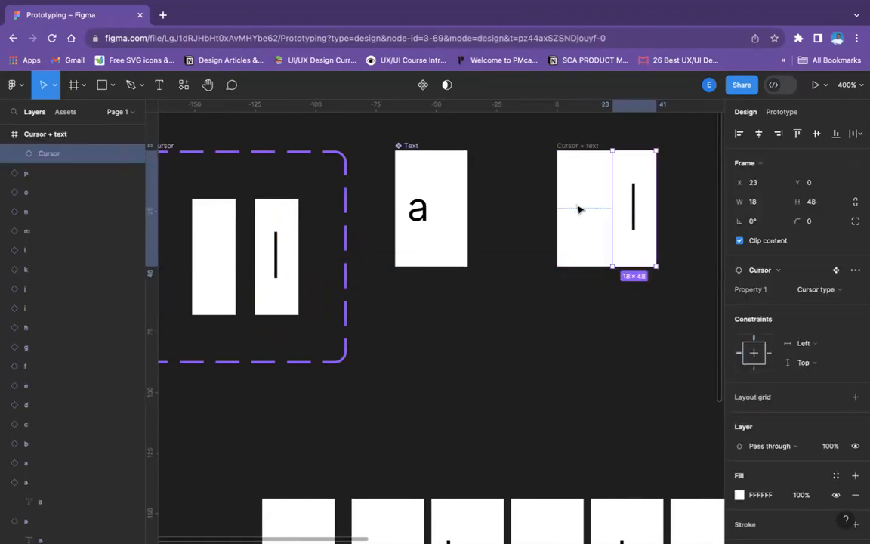
# Shift the Cursor instance right to X 29 and turn off its content clipping
pyautogui.scroll(1, 624, 198)
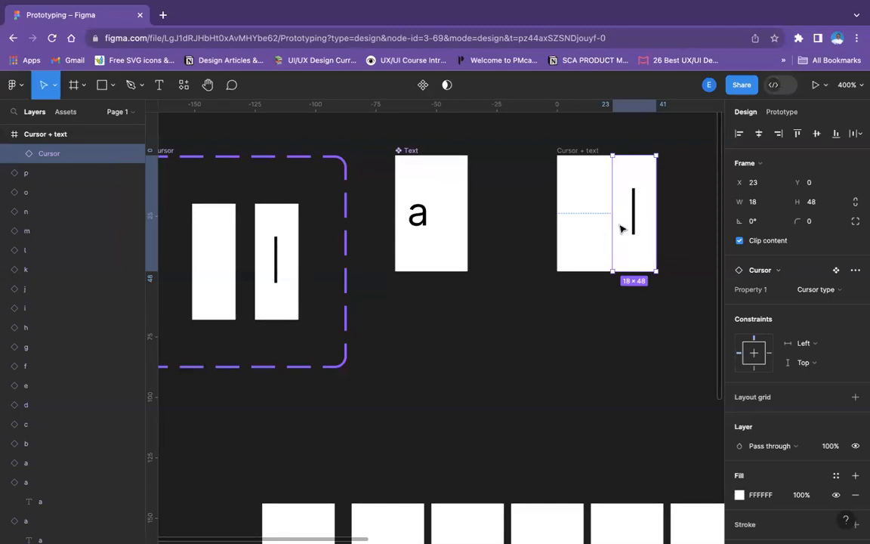
pyautogui.moveTo(630, 230); pyautogui.dragTo(652, 227)
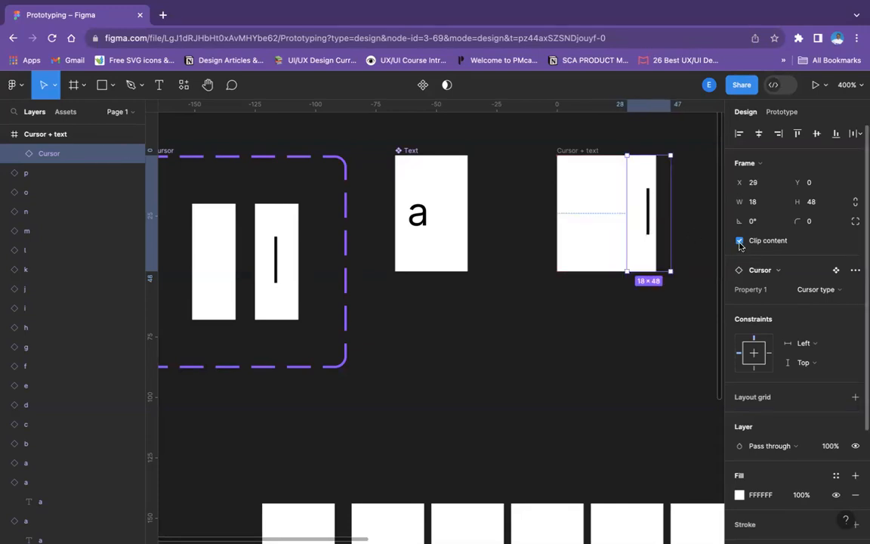
pyautogui.click(739, 241)
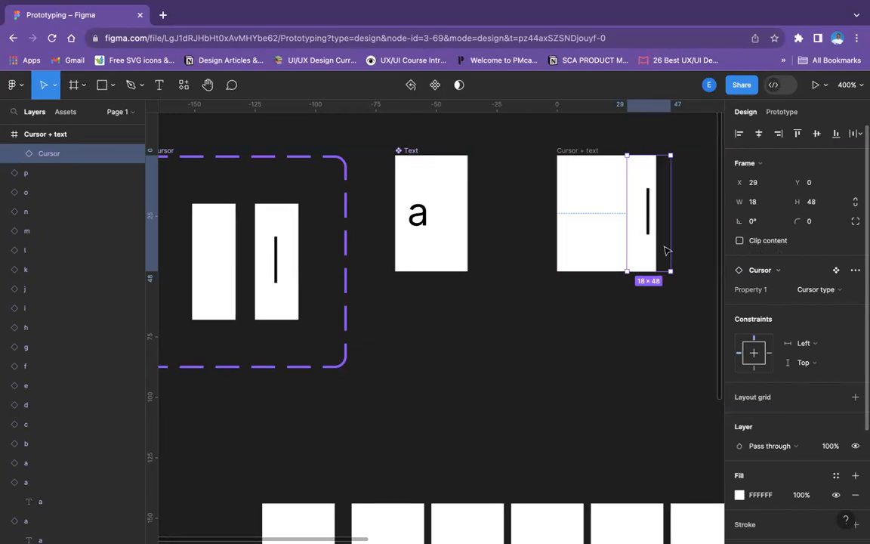
# Narrow the Cursor + text frame to about 26 wide from its right edge
pyautogui.click(602, 223)
pyautogui.click(580, 160)
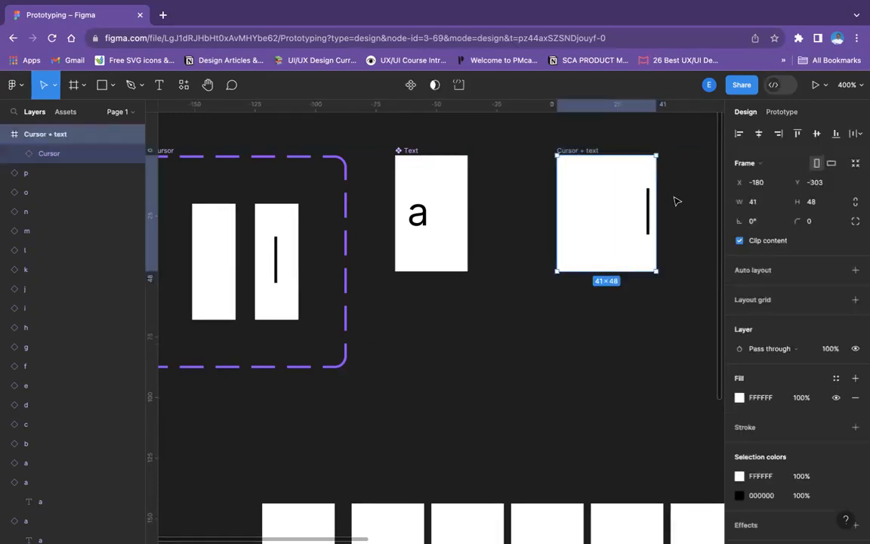
pyautogui.moveTo(656, 195); pyautogui.dragTo(621, 198)
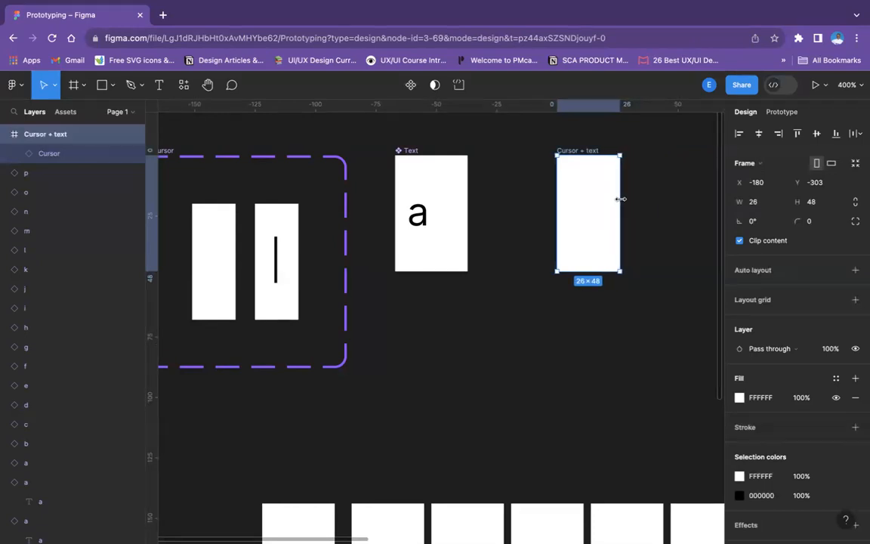
pyautogui.click(680, 278)
pyautogui.click(592, 151)
pyautogui.click(656, 225)
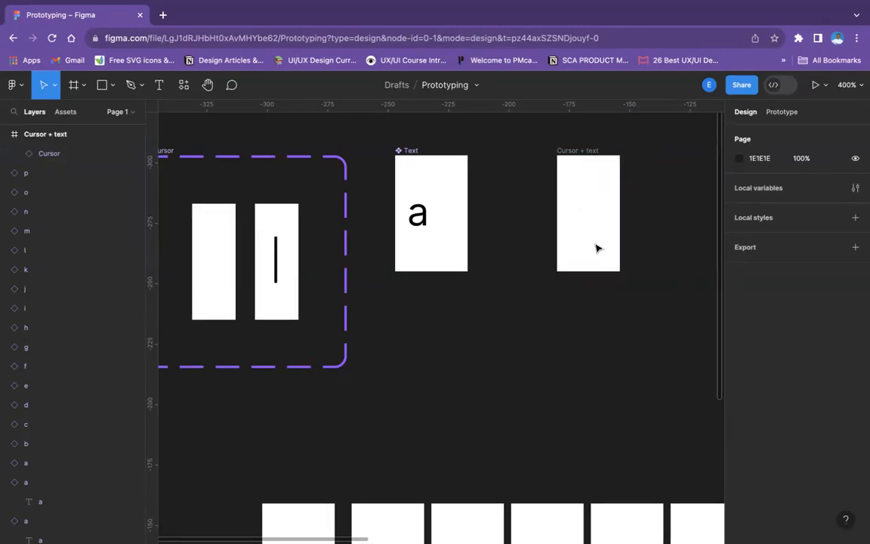
pyautogui.click(587, 150)
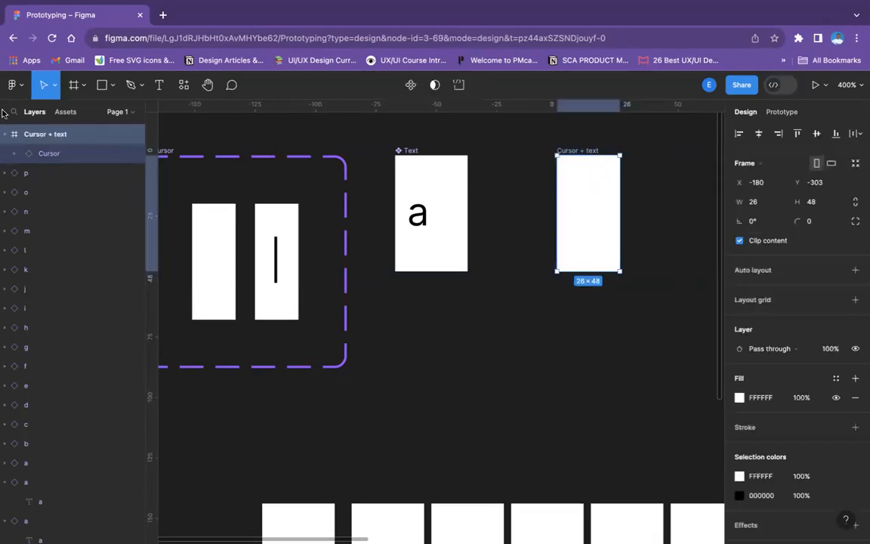
pyautogui.click(58, 154)
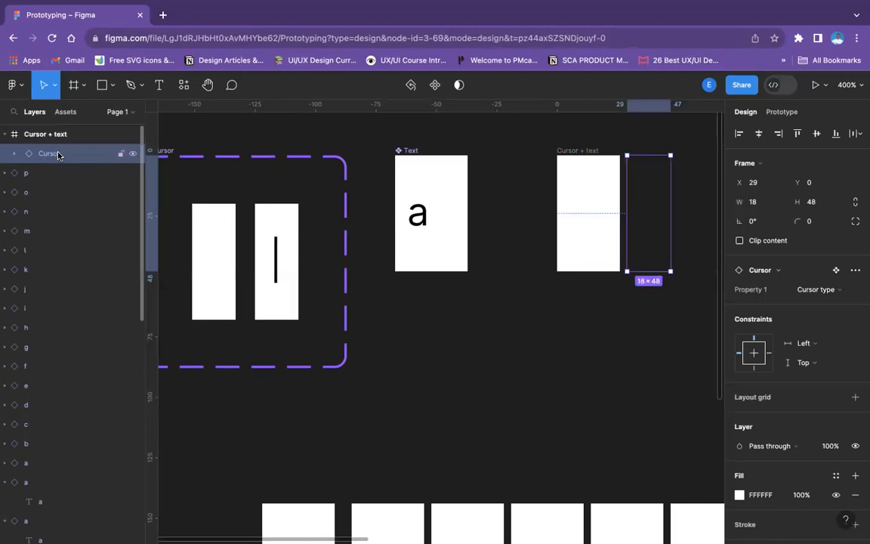
# Change the page background colour to light grey E3E3E3
pyautogui.scroll(-1, 453, 302)
pyautogui.click(679, 283)
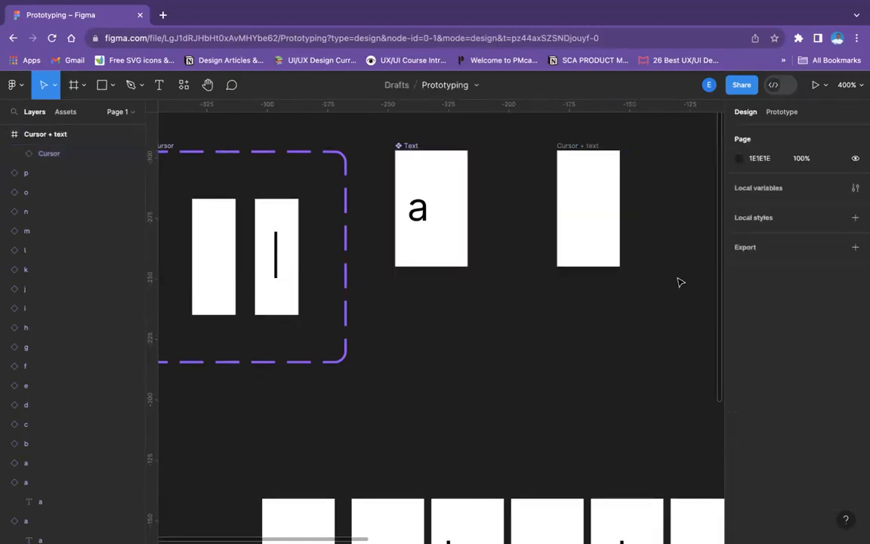
pyautogui.click(738, 159)
pyautogui.click(583, 195)
pyautogui.moveTo(583, 205); pyautogui.dragTo(579, 189)
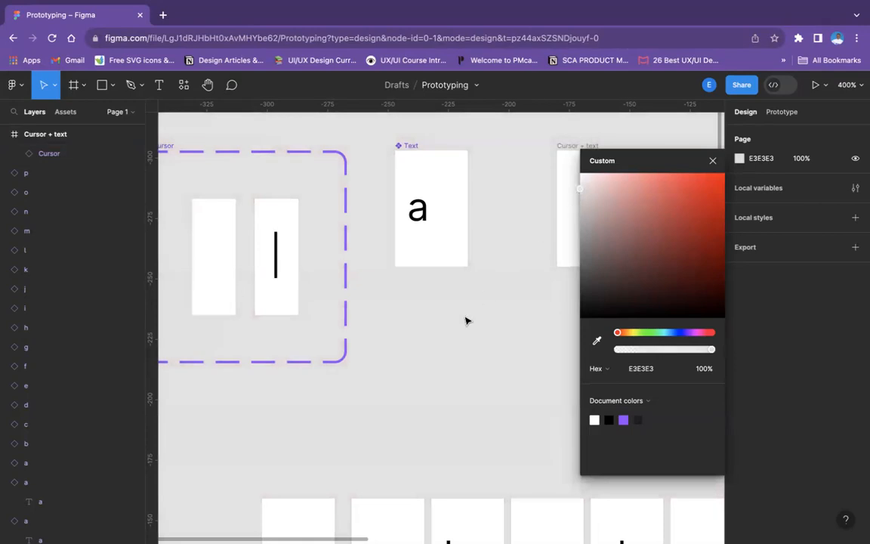
pyautogui.click(464, 323)
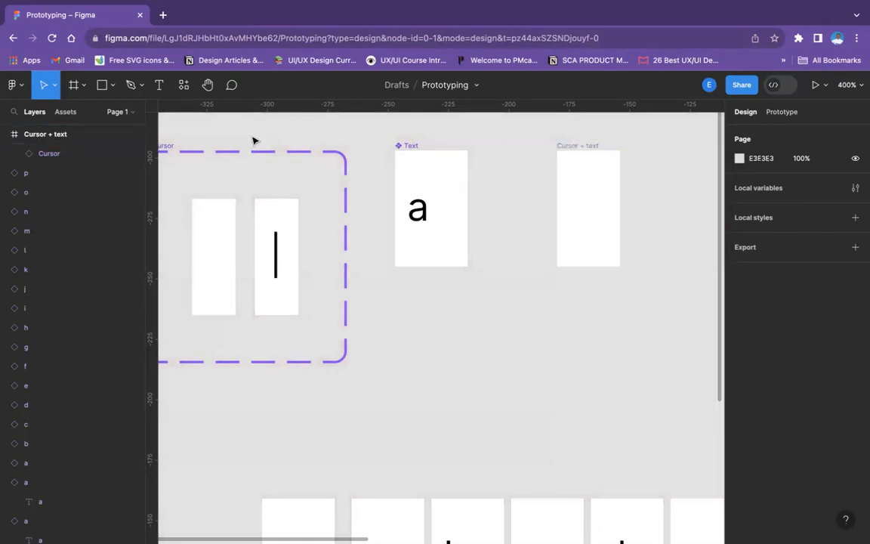
# Turn off content clipping on the Cursor + text frame
pyautogui.click(57, 153)
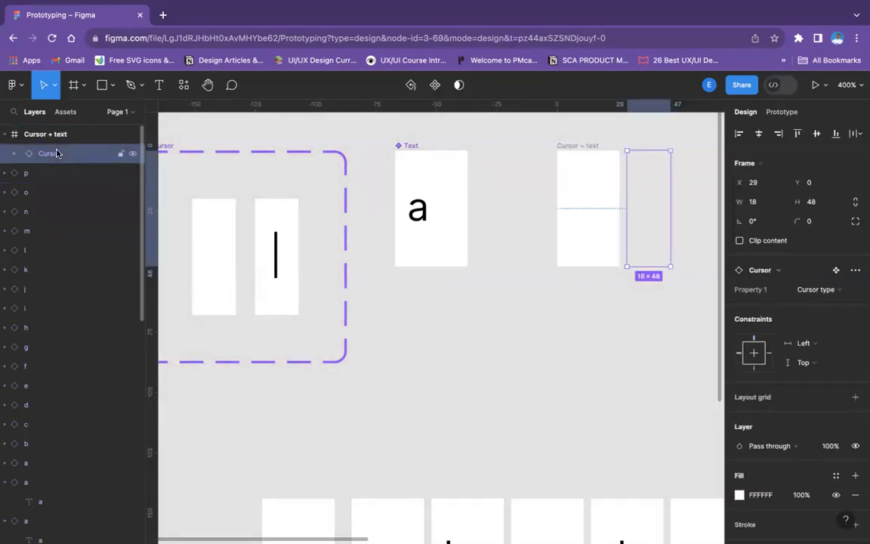
pyautogui.click(588, 147)
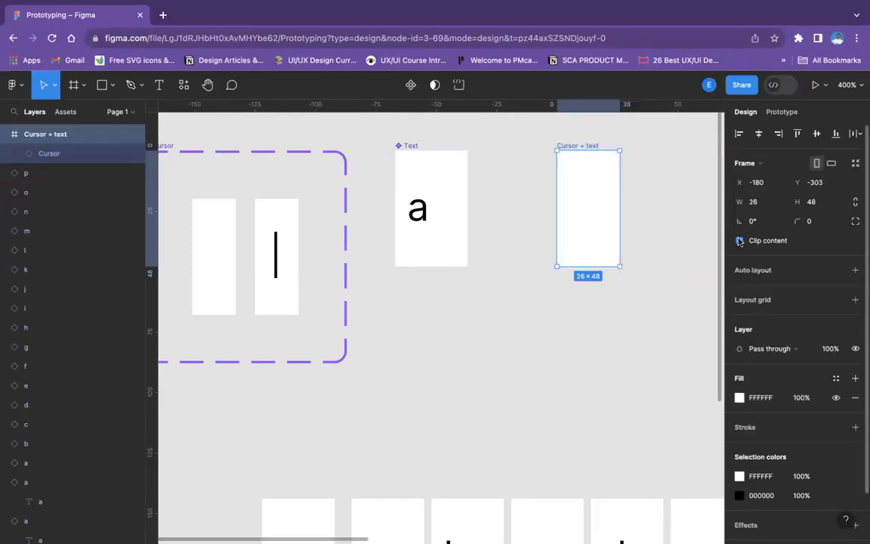
pyautogui.click(739, 240)
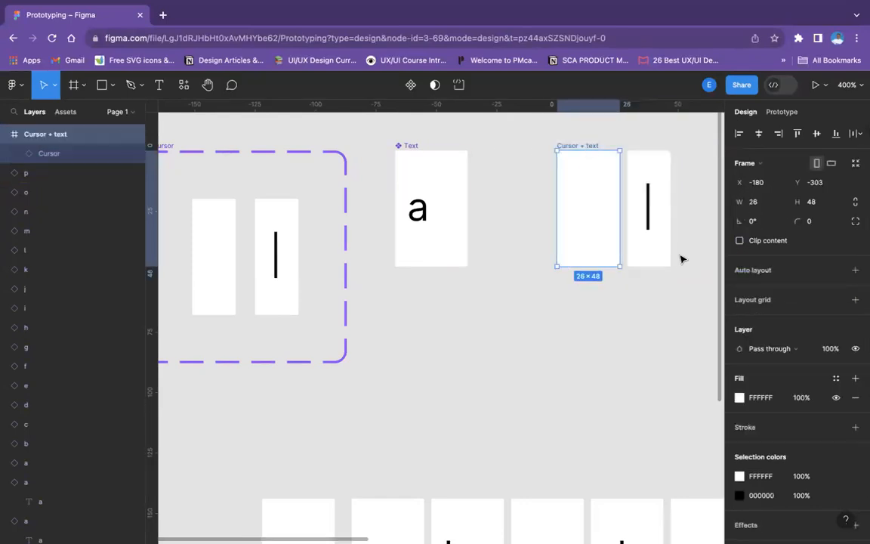
pyautogui.click(648, 298)
# Hide the white fill of both the Cursor empty and Cursor type variants in the Cursor component
pyautogui.click(655, 183)
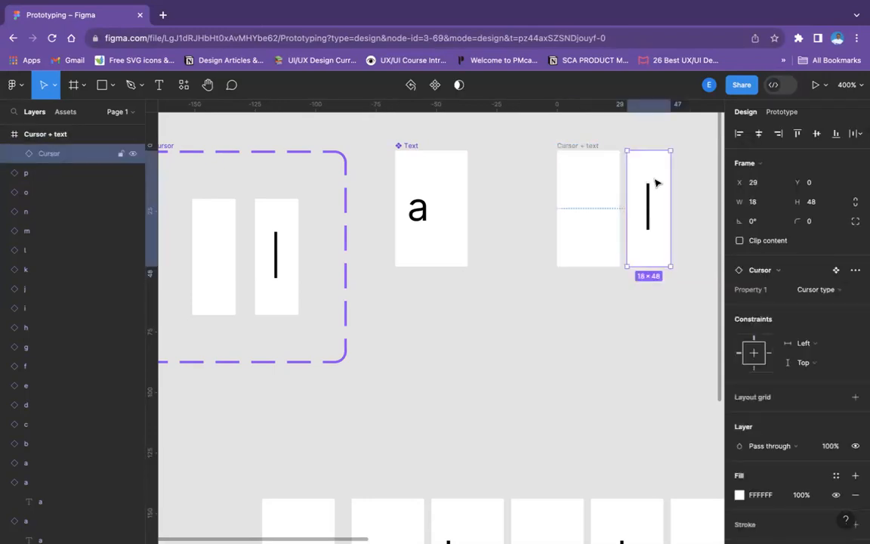
pyautogui.click(210, 231)
pyautogui.scroll(-3, 786, 347)
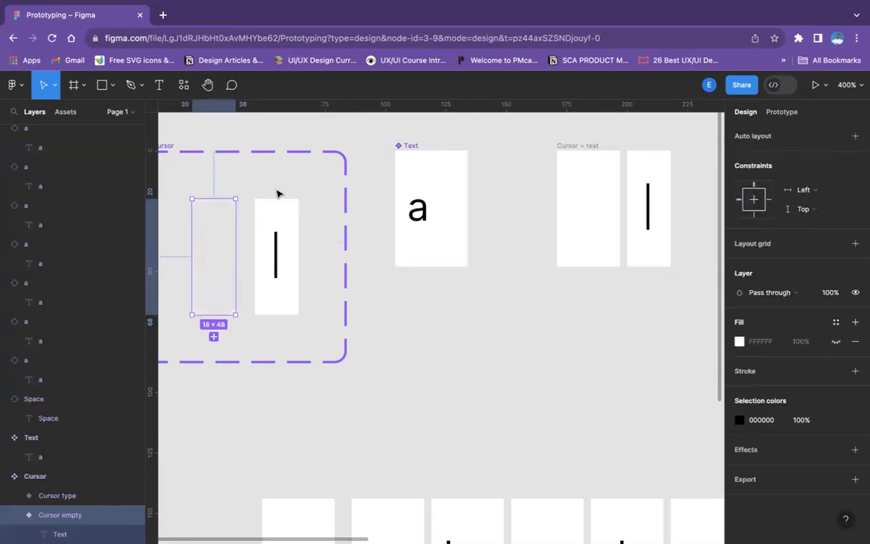
pyautogui.click(264, 207)
pyautogui.click(836, 342)
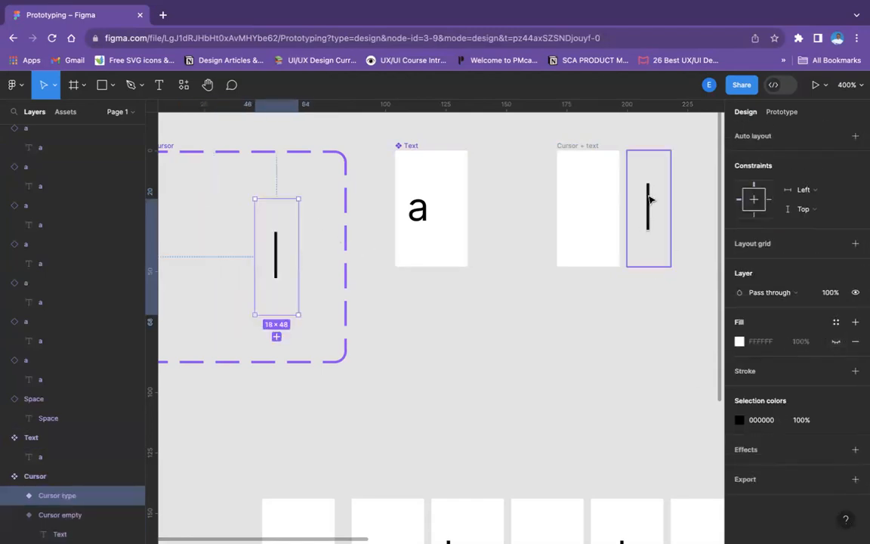
# Nudge the Cursor instance in the Cursor + text frame left to X 19
pyautogui.click(622, 137)
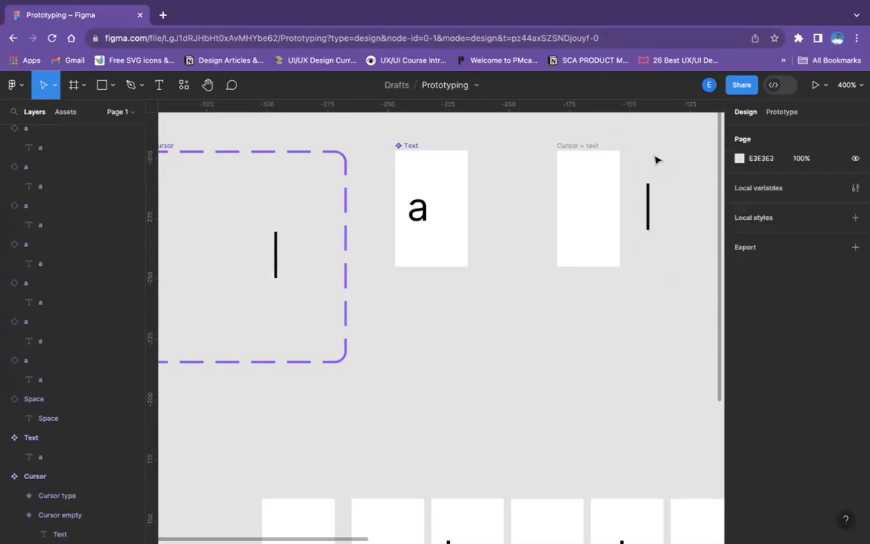
pyautogui.click(645, 202)
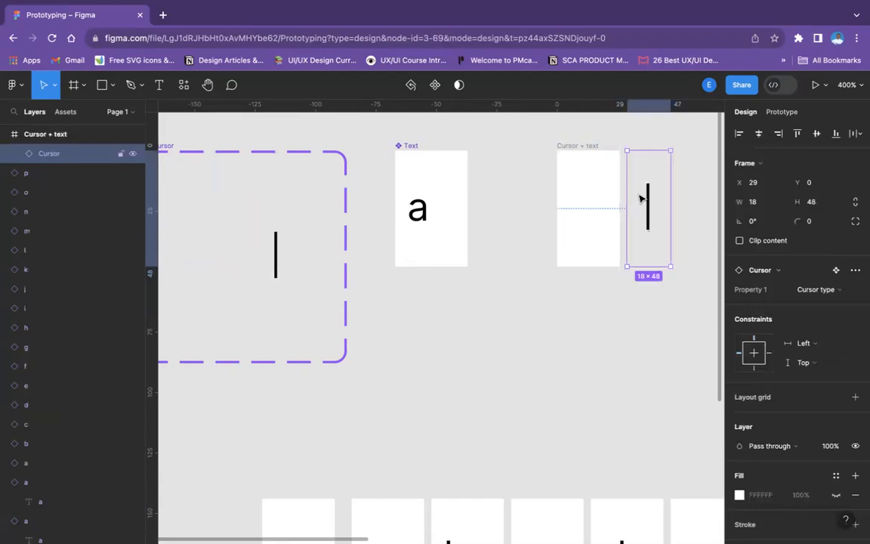
pyautogui.press('Left')
pyautogui.press('Left')
pyautogui.press('Left')
pyautogui.press('Left')
pyautogui.press('Left')
pyautogui.press('Left')
pyautogui.press('Left')
pyautogui.press('Left')
pyautogui.press('Left')
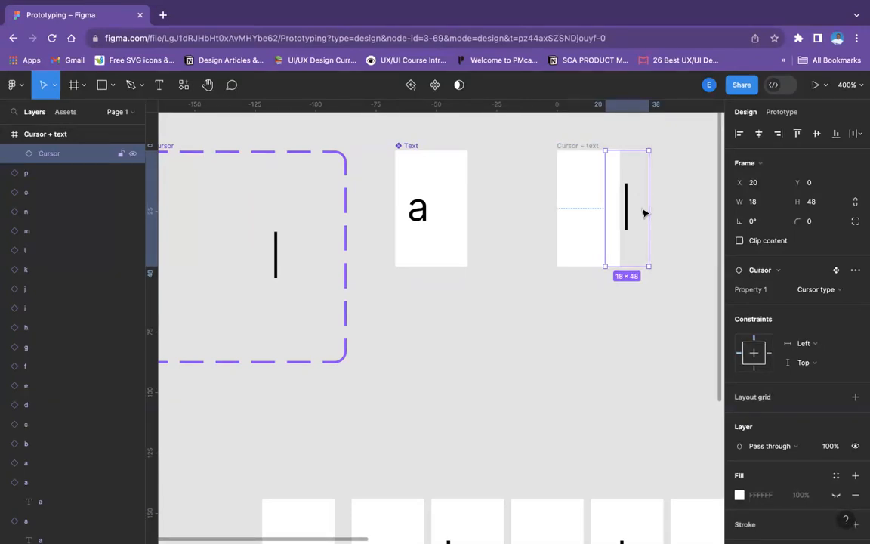
pyautogui.press('Left')
pyautogui.press('Left')
pyautogui.press('Right')
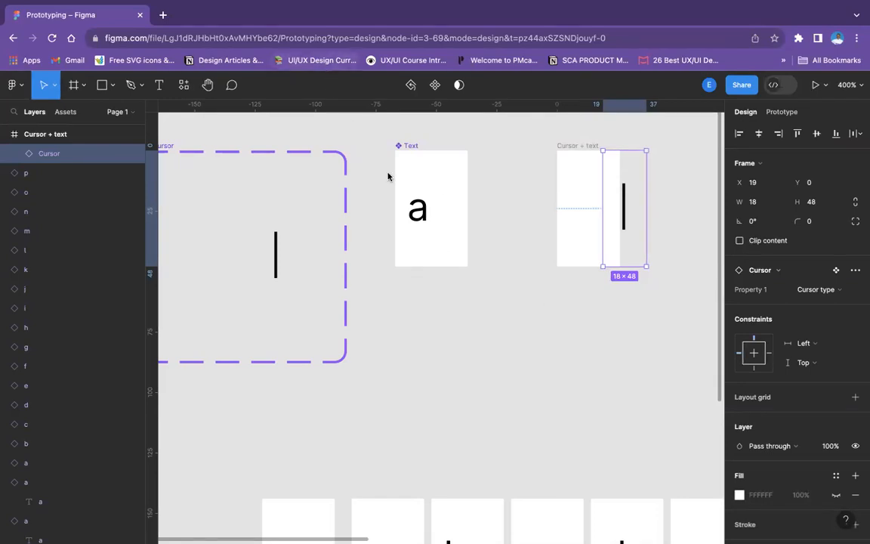
pyautogui.click(559, 311)
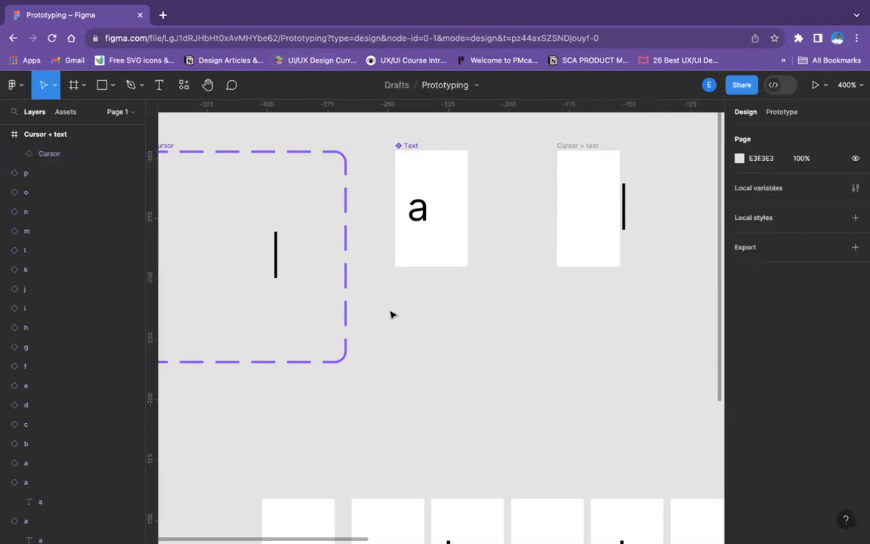
# Turn the Cursor + text frame into a component
pyautogui.hscroll(-5, 390, 314)
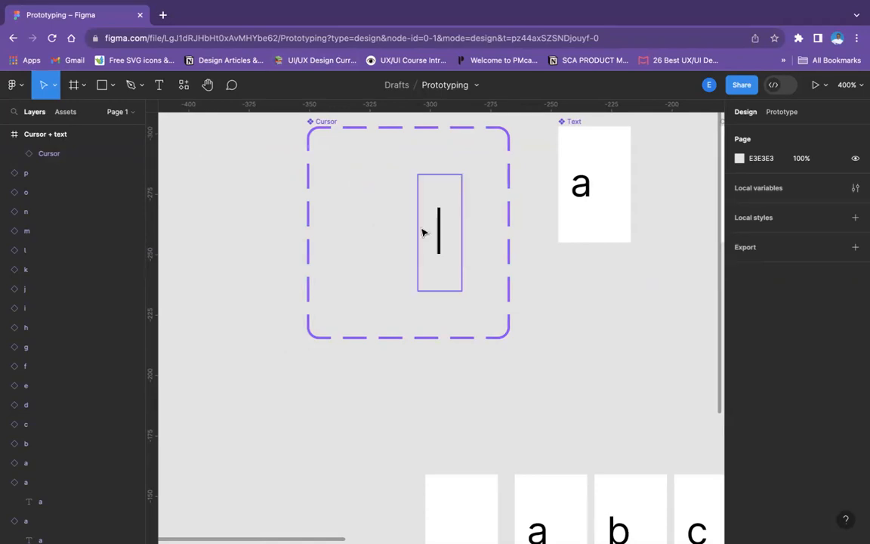
pyautogui.hscroll(2, 422, 231)
pyautogui.hscroll(3, 421, 231)
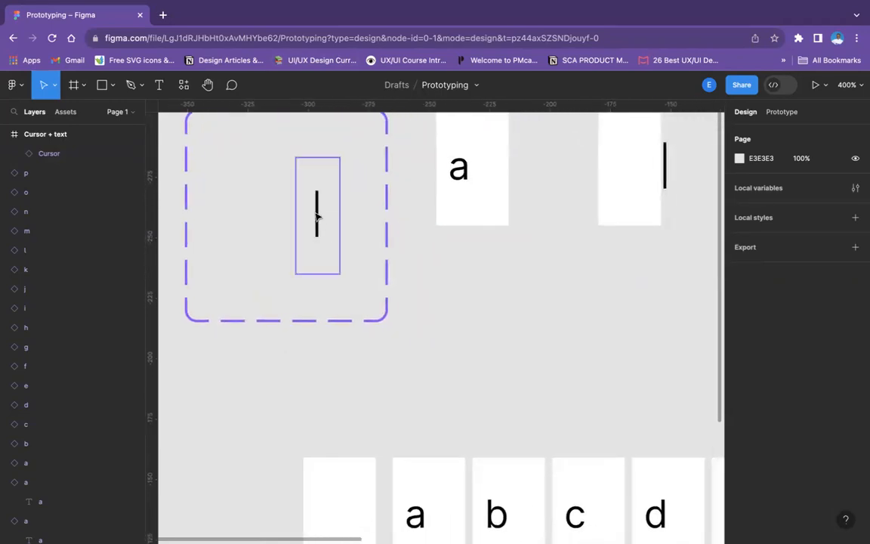
pyautogui.hscroll(3, 321, 218)
pyautogui.scroll(2, 321, 218)
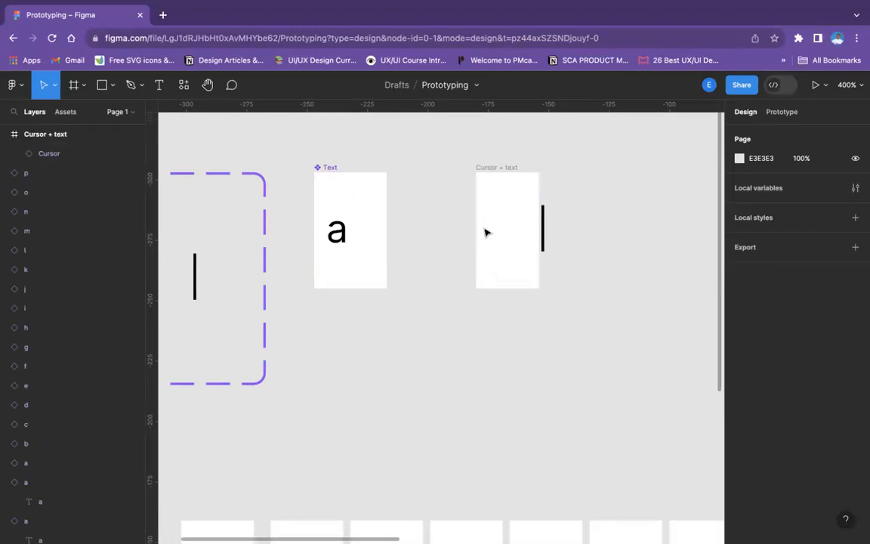
pyautogui.moveTo(435, 146); pyautogui.dragTo(631, 255)
pyautogui.click(631, 255)
pyautogui.click(493, 168)
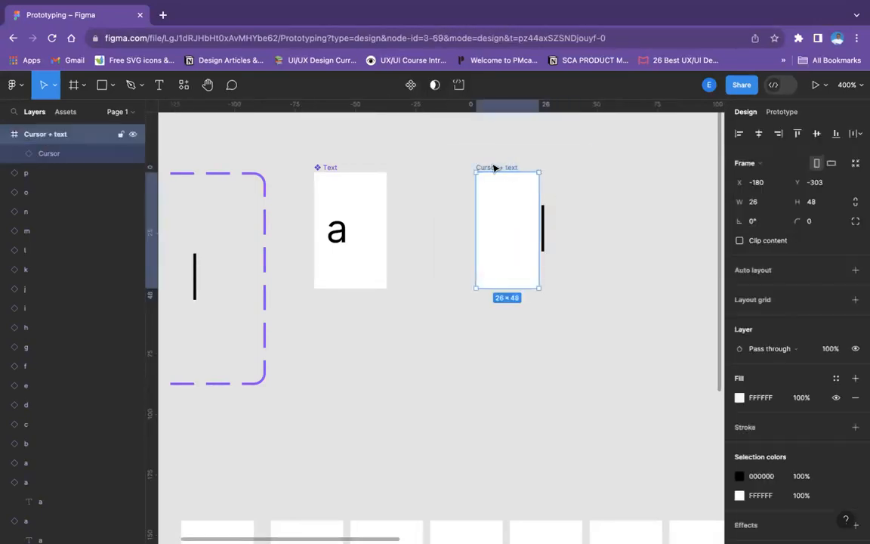
pyautogui.click(411, 84)
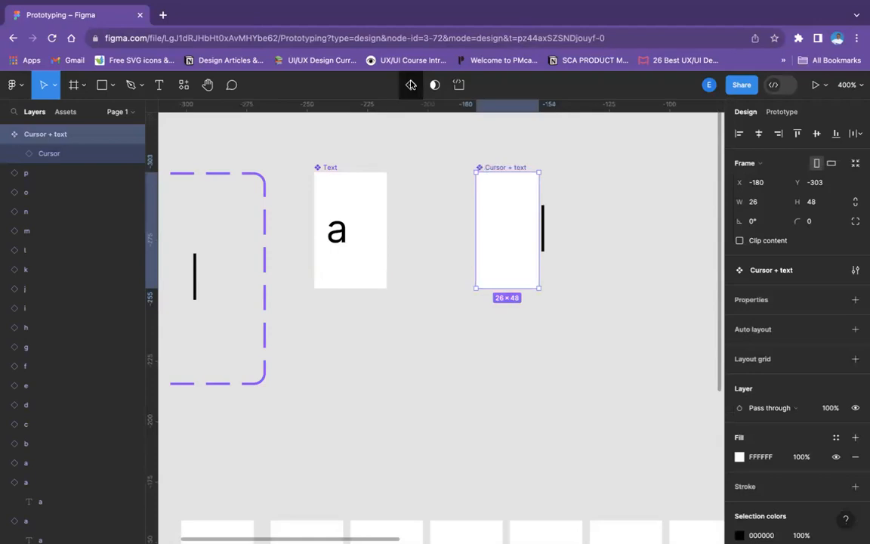
pyautogui.click(597, 196)
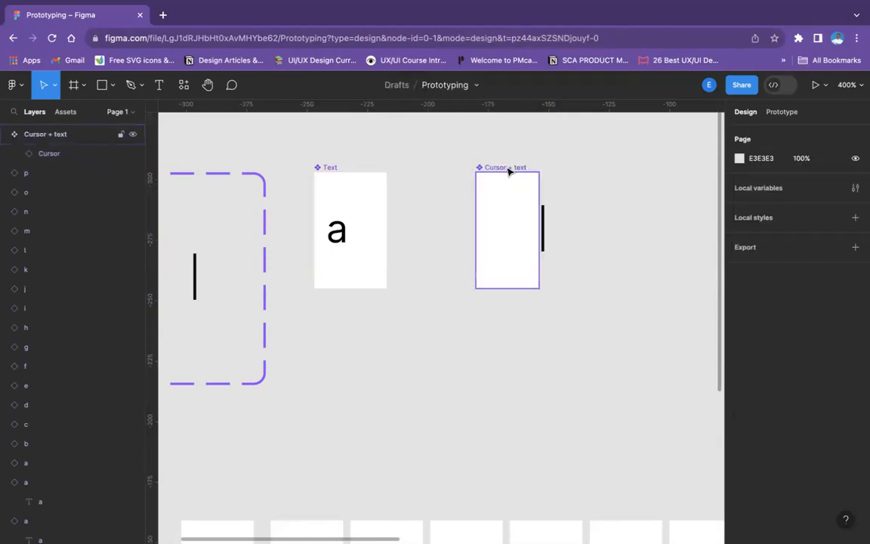
# Examine the Cursor component's Cursor empty and Cursor type variants and the rows of letter and number instances
pyautogui.scroll(-3, 521, 332)
pyautogui.press('-')
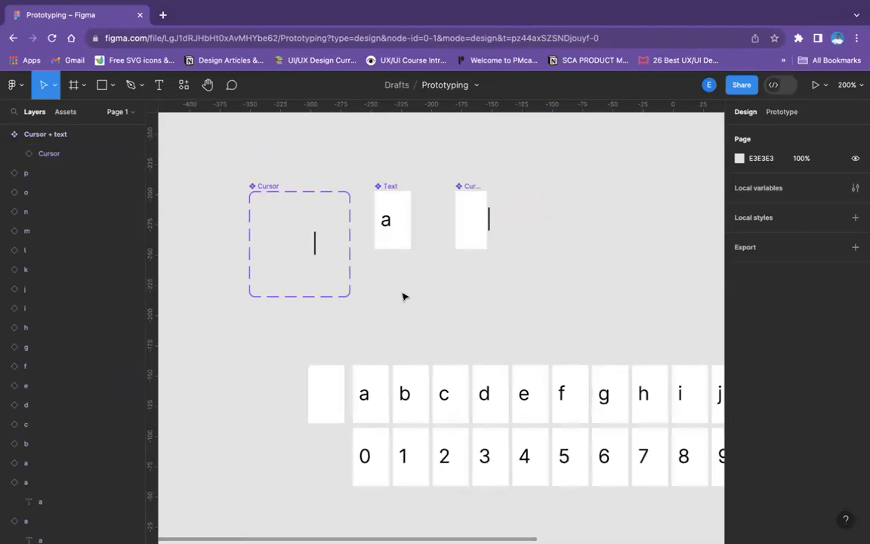
pyautogui.hscroll(-3, 404, 296)
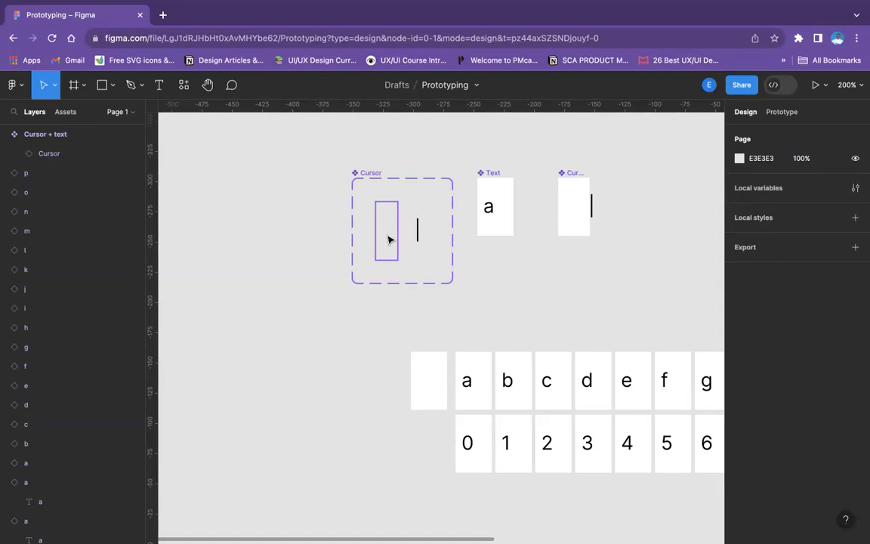
pyautogui.click(388, 240)
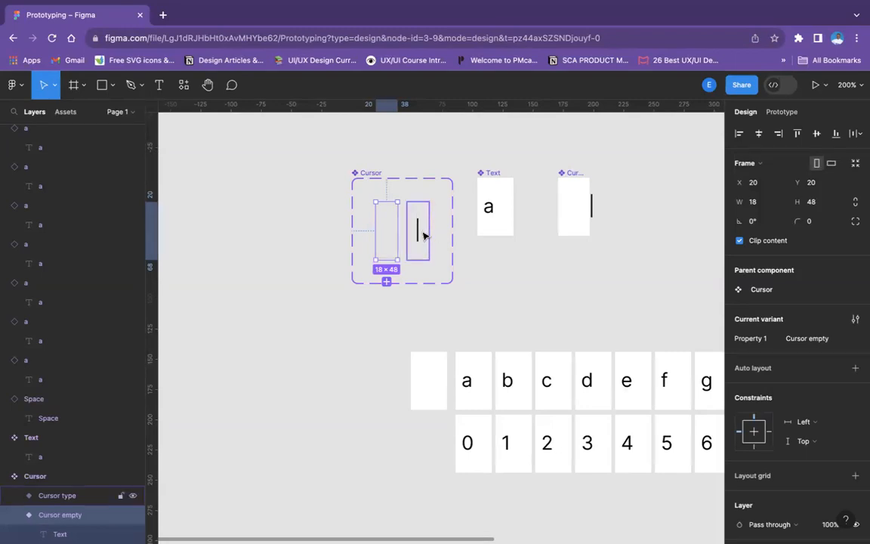
pyautogui.click(418, 232)
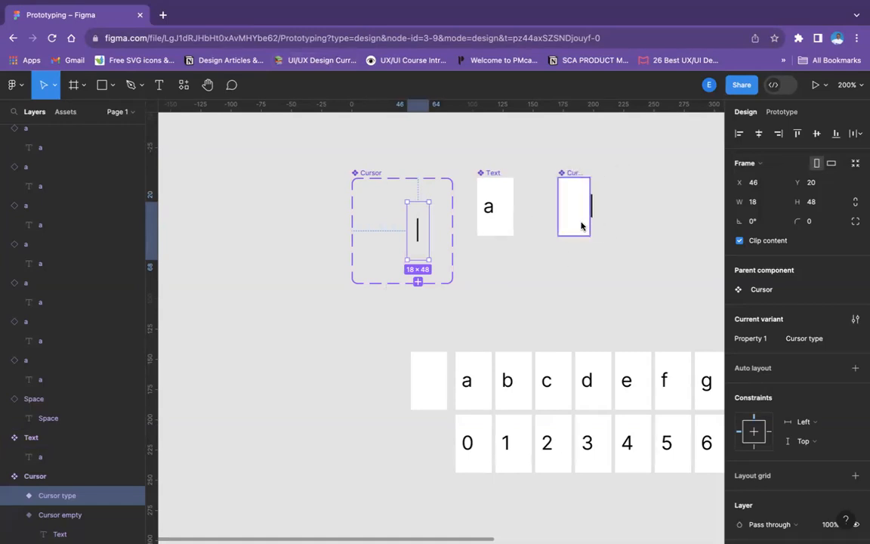
pyautogui.click(595, 295)
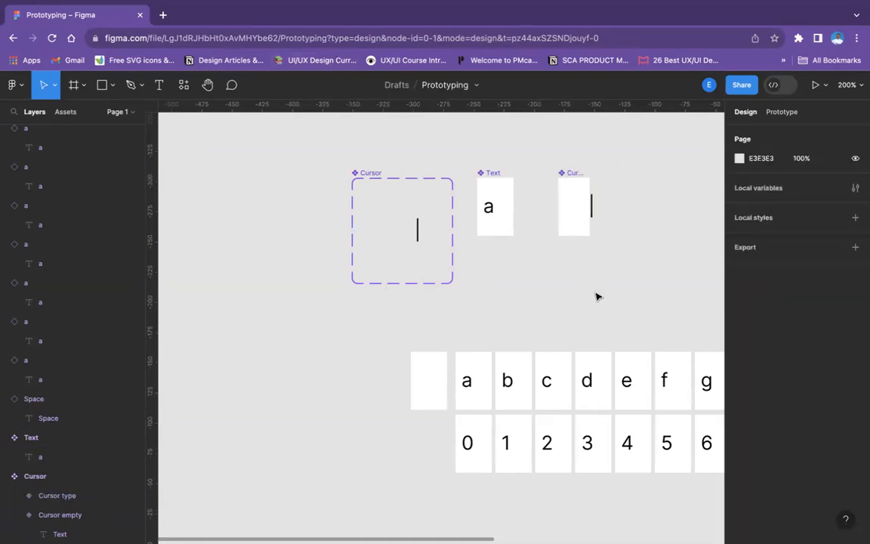
pyautogui.hscroll(5, 596, 295)
pyautogui.scroll(-3, 596, 296)
pyautogui.hscroll(5, 596, 296)
pyautogui.scroll(-1, 596, 296)
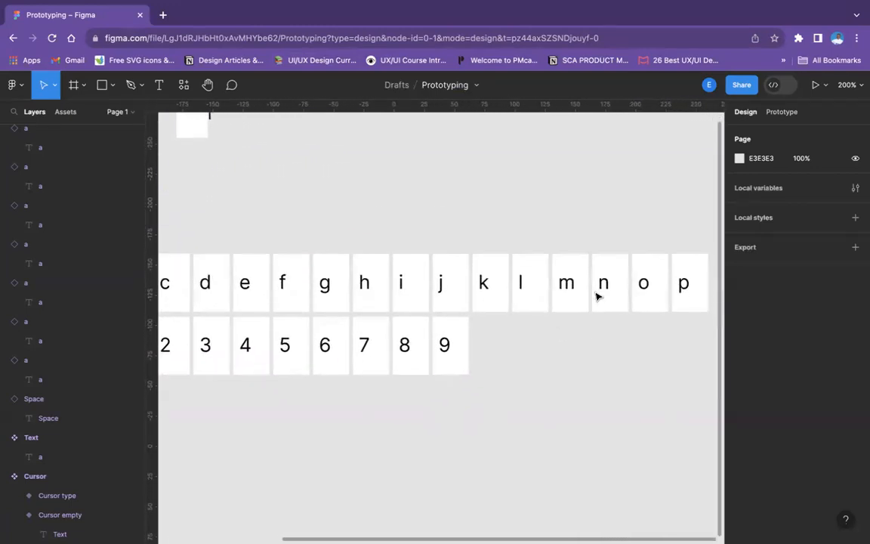
pyautogui.hotkey('shift', '0')
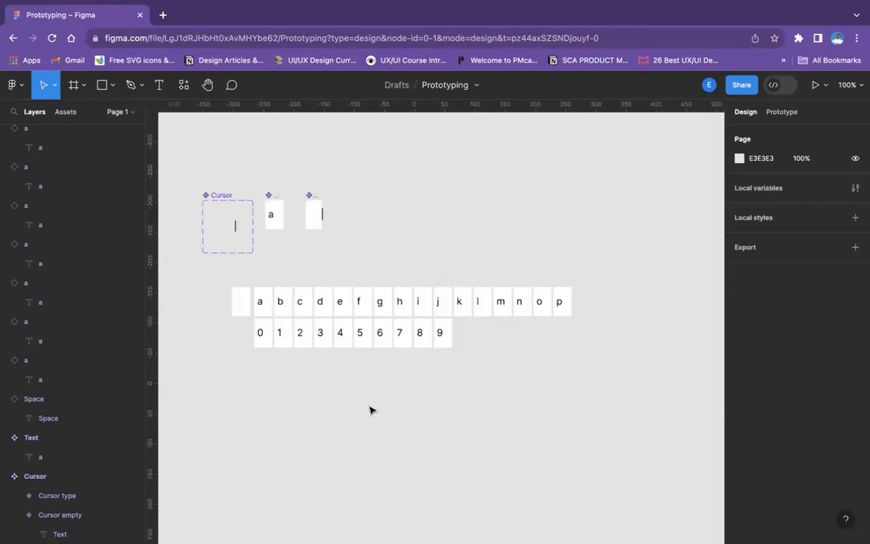
pyautogui.hscroll(-5, 345, 279)
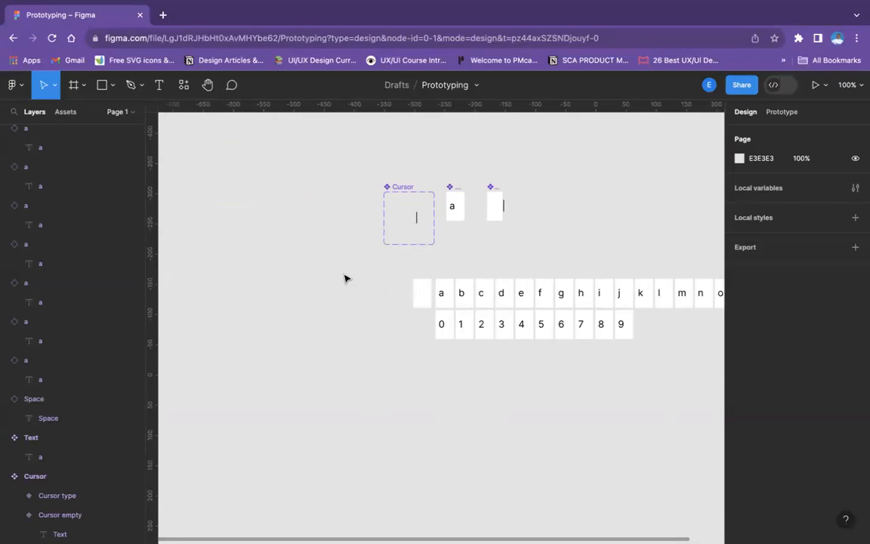
pyautogui.hotkey('shift', '=')
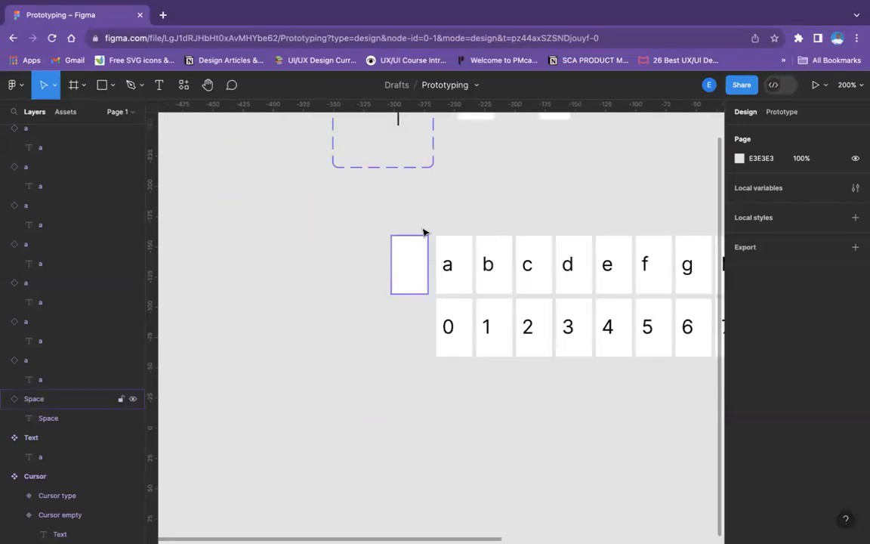
# Move the Cursor + text component closer to the Text component, to about X -202, keeping their top edges aligned
pyautogui.scroll(4, 417, 251)
pyautogui.hscroll(2, 418, 251)
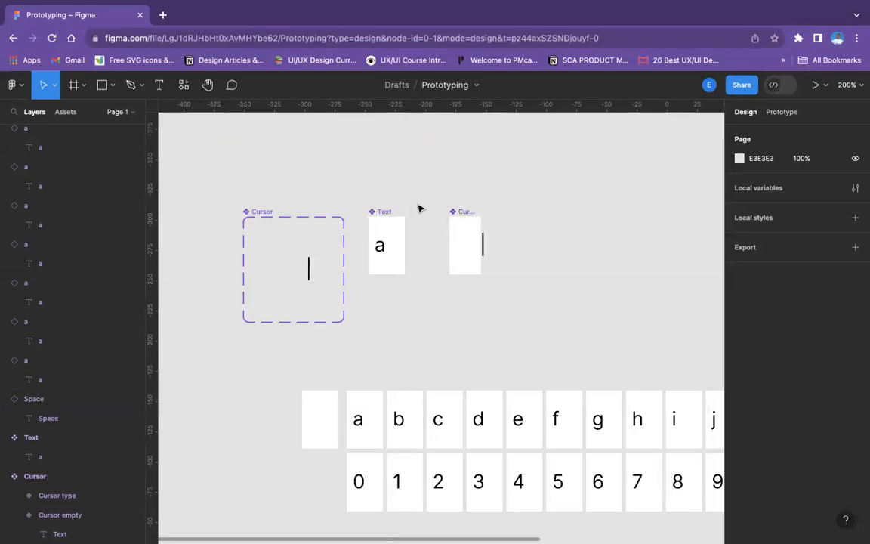
pyautogui.moveTo(454, 210); pyautogui.dragTo(427, 211)
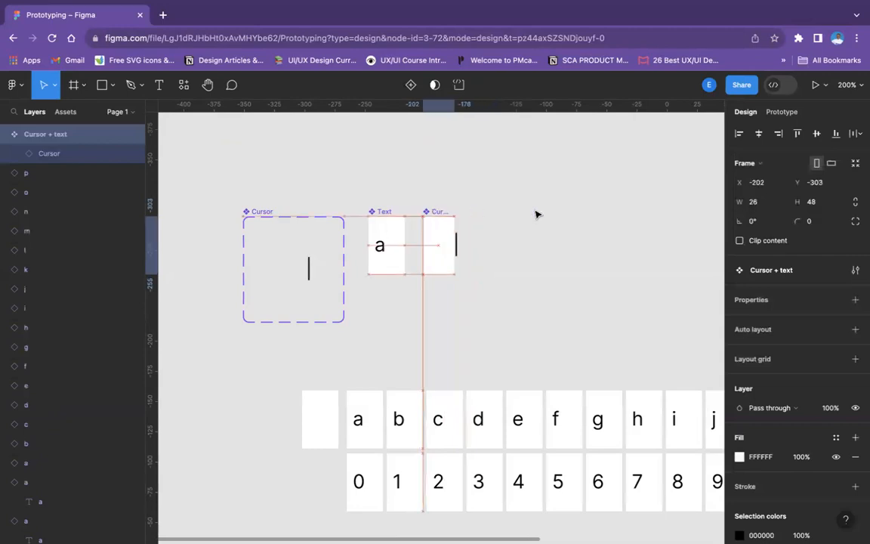
pyautogui.click(502, 308)
# Add a phone frame using the iPhone 13 mini preset, 375 × 812
pyautogui.scroll(-5, 501, 321)
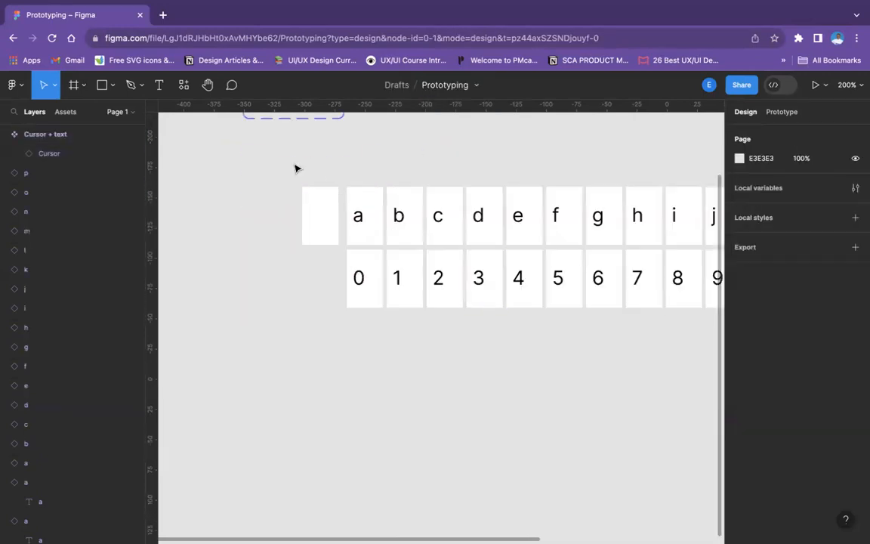
pyautogui.scroll(-4, 295, 168)
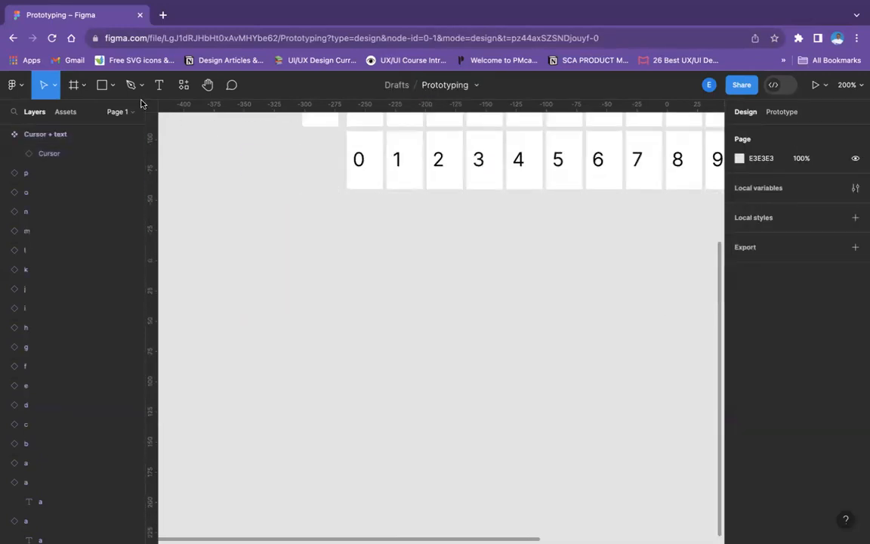
pyautogui.click(83, 85)
pyautogui.press('f')
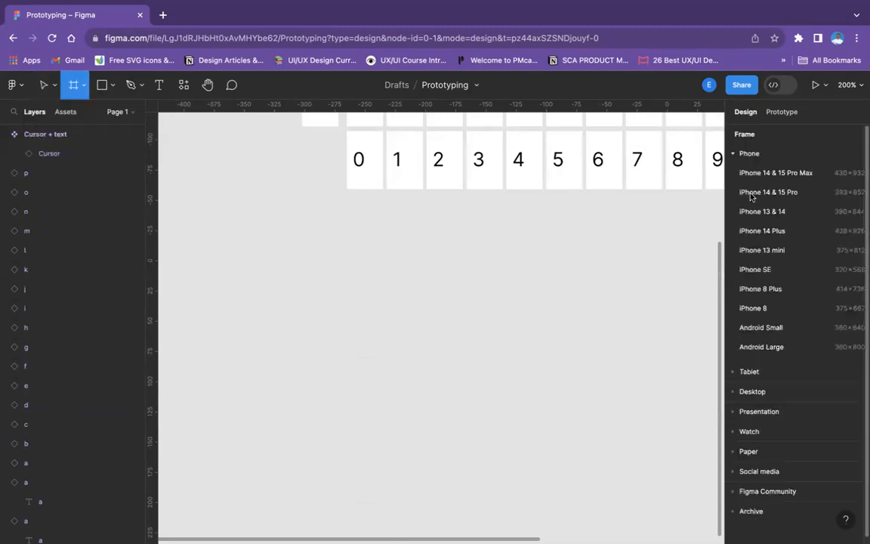
pyautogui.click(809, 256)
pyautogui.press('-')
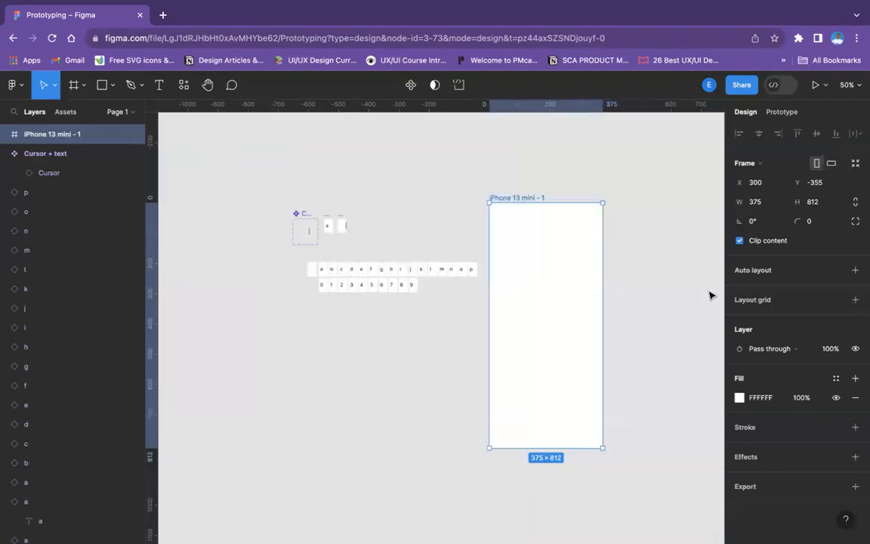
# Move the iPhone 13 mini frame below the number row, to X -351, Y 61, aligned with the Cursor component's left edge
pyautogui.scroll(-2, 638, 326)
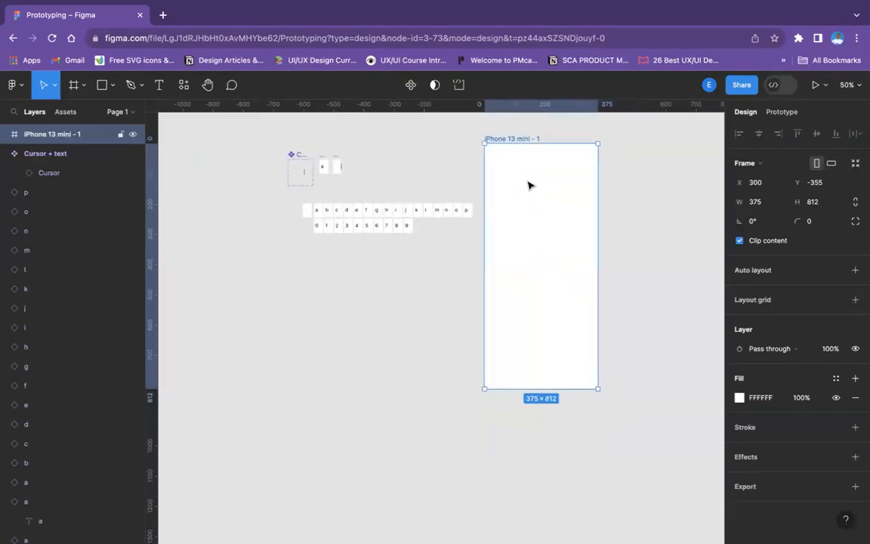
pyautogui.moveTo(497, 326); pyautogui.dragTo(333, 303)
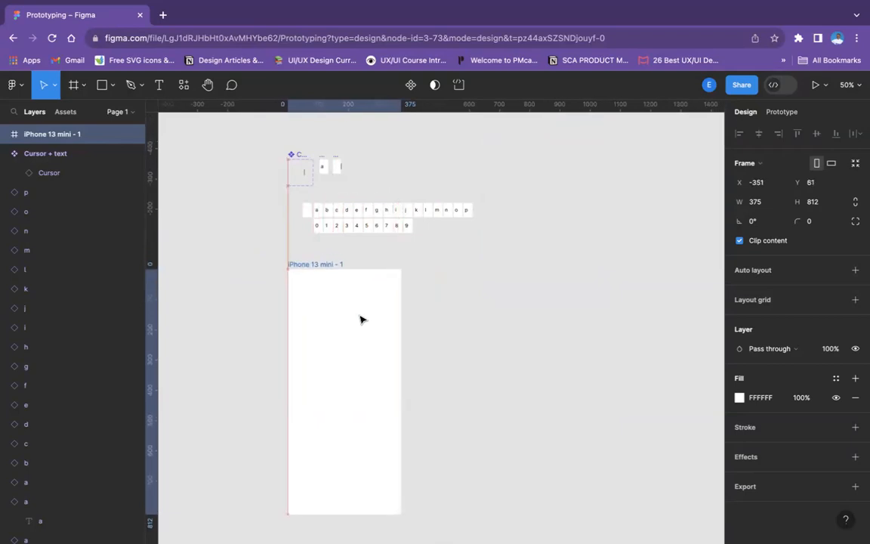
pyautogui.click(513, 339)
# Hide the white fill of both the Cursor + text component and the Text main component
pyautogui.scroll(5, 513, 339)
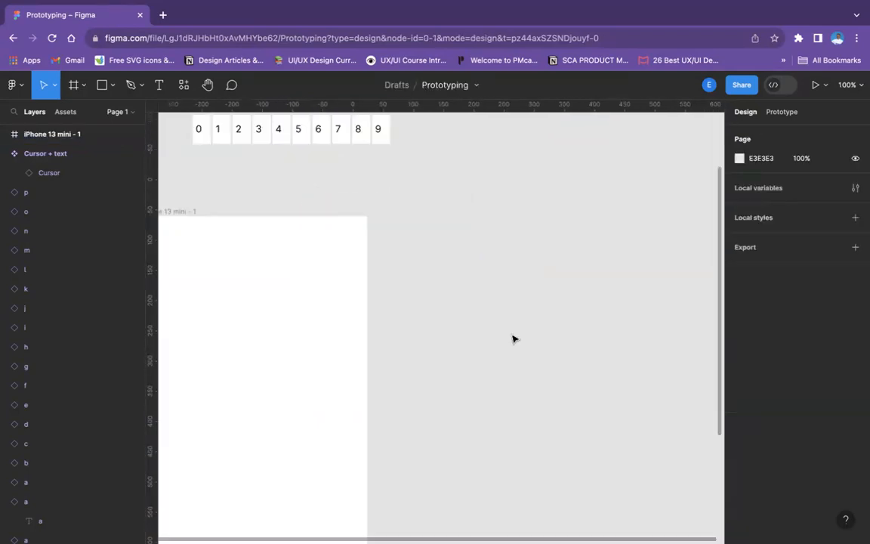
pyautogui.scroll(4, 513, 339)
pyautogui.scroll(5, 513, 339)
pyautogui.hscroll(-3, 513, 340)
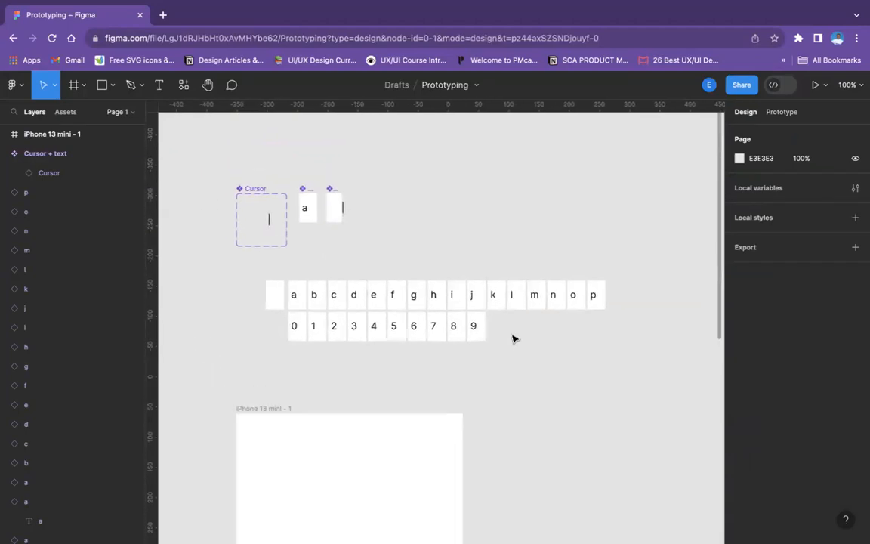
pyautogui.scroll(-3, 513, 339)
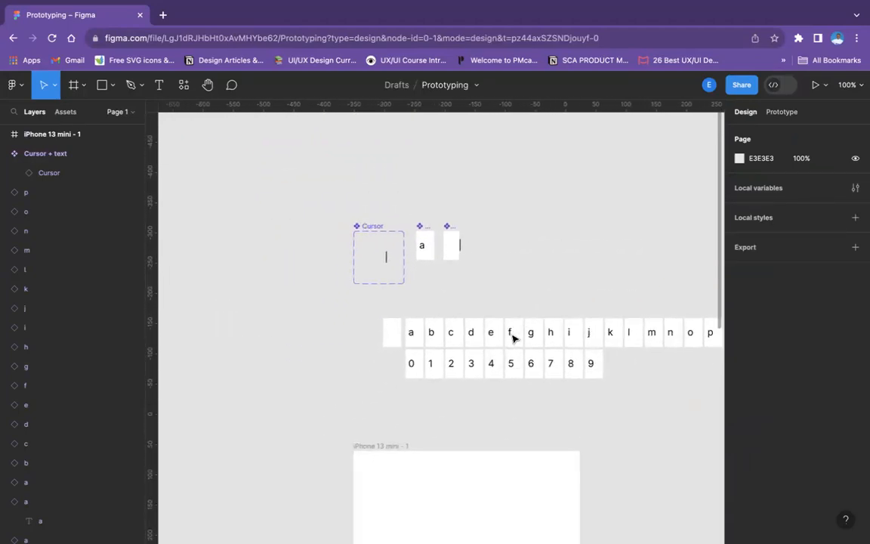
pyautogui.click(455, 235)
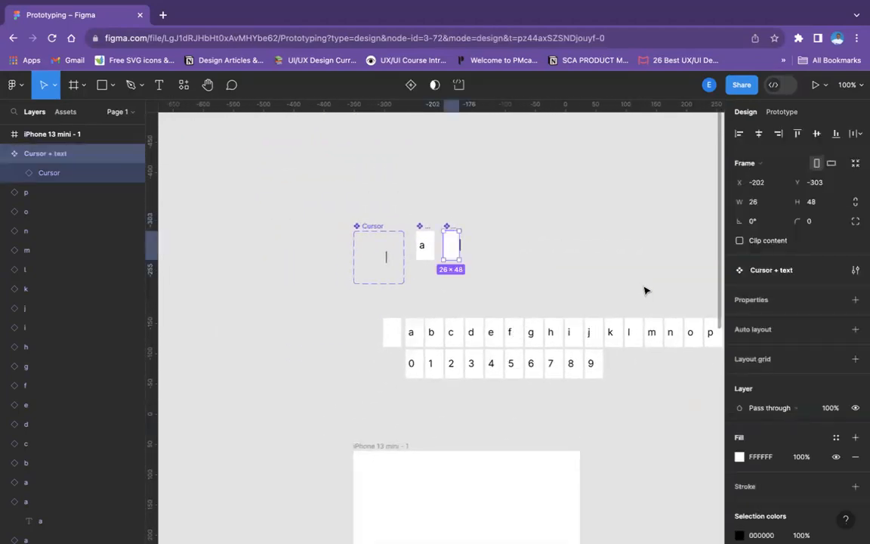
pyautogui.click(833, 458)
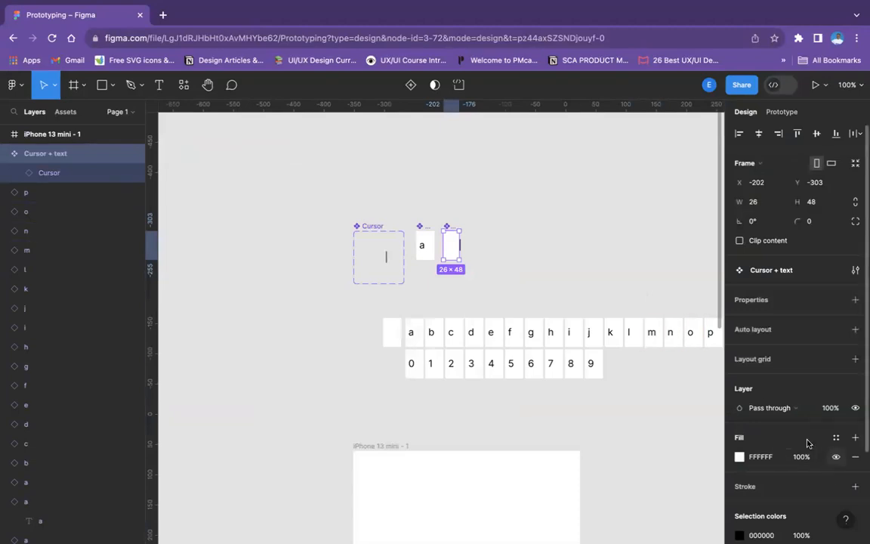
pyautogui.click(421, 226)
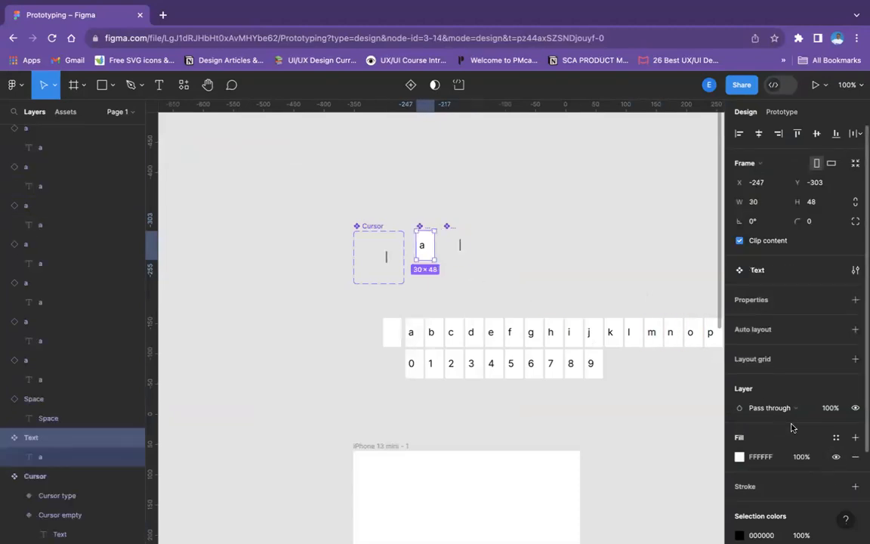
pyautogui.click(836, 457)
pyautogui.click(571, 239)
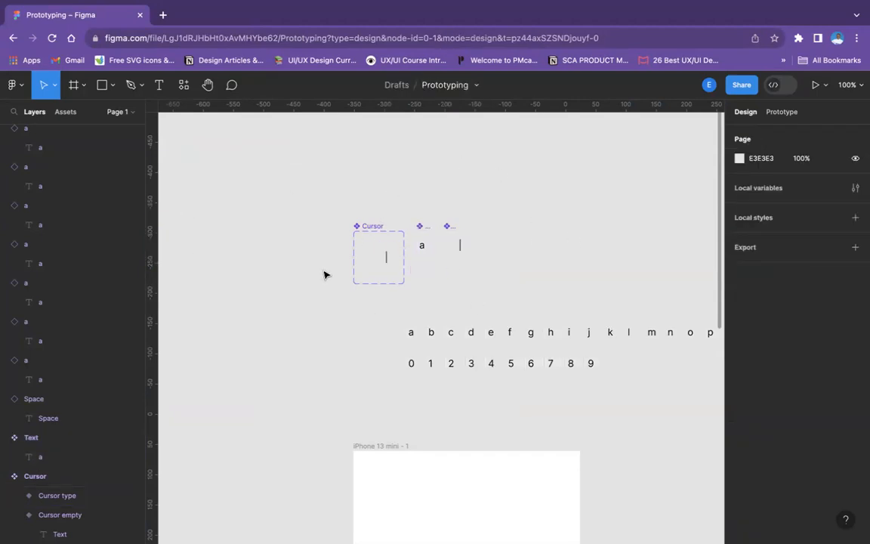
# Draw a frame about 310 wide at about X 31, Y 54 inside the iPhone 13 mini frame and set its height to 50
pyautogui.scroll(-1, 357, 310)
pyautogui.scroll(4, 356, 310)
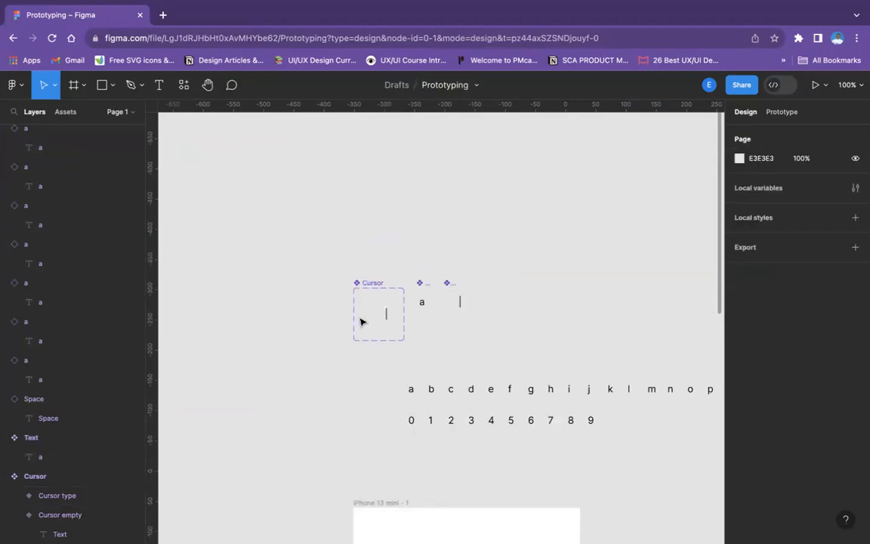
pyautogui.scroll(-8, 369, 340)
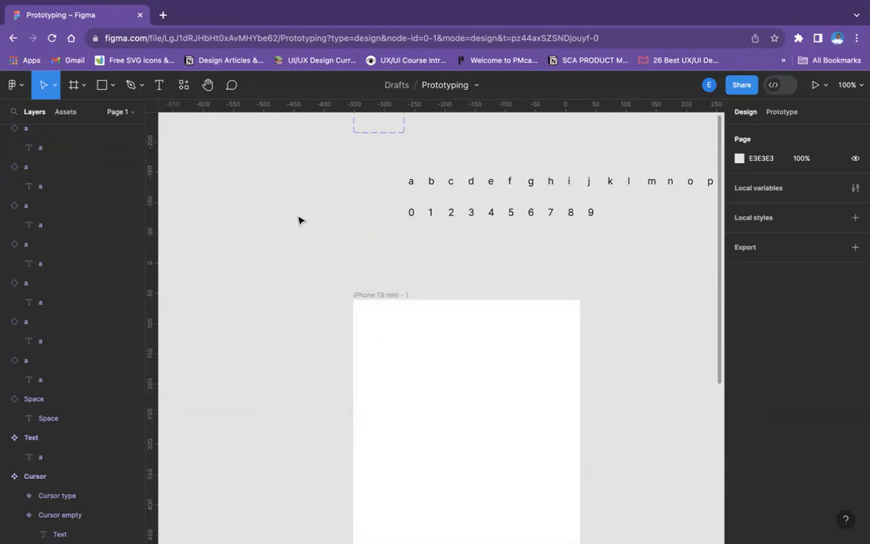
pyautogui.click(83, 85)
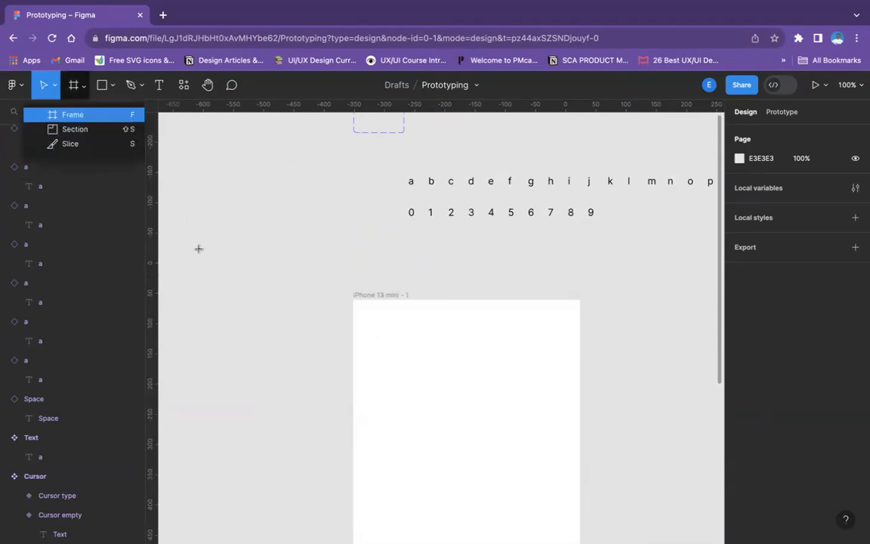
pyautogui.moveTo(372, 333); pyautogui.dragTo(560, 377)
pyautogui.click(828, 208)
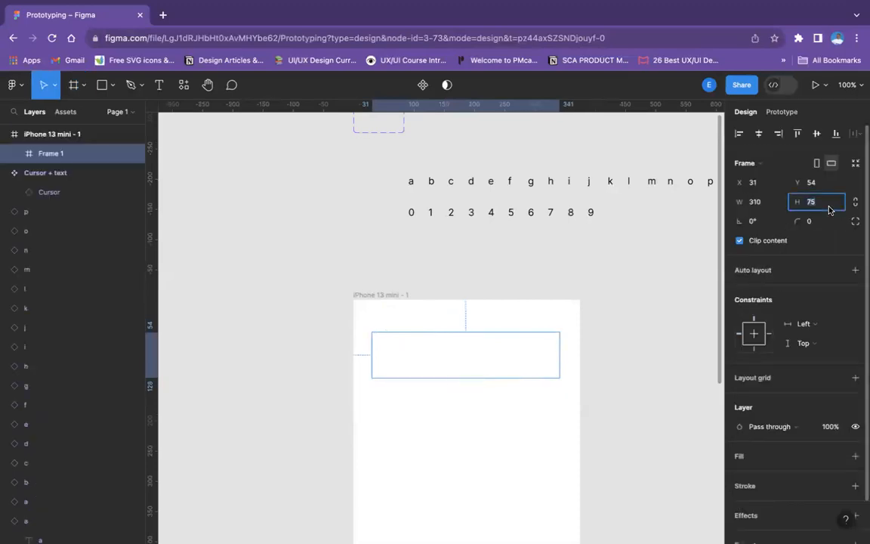
pyautogui.write('50')
pyautogui.press('Return')
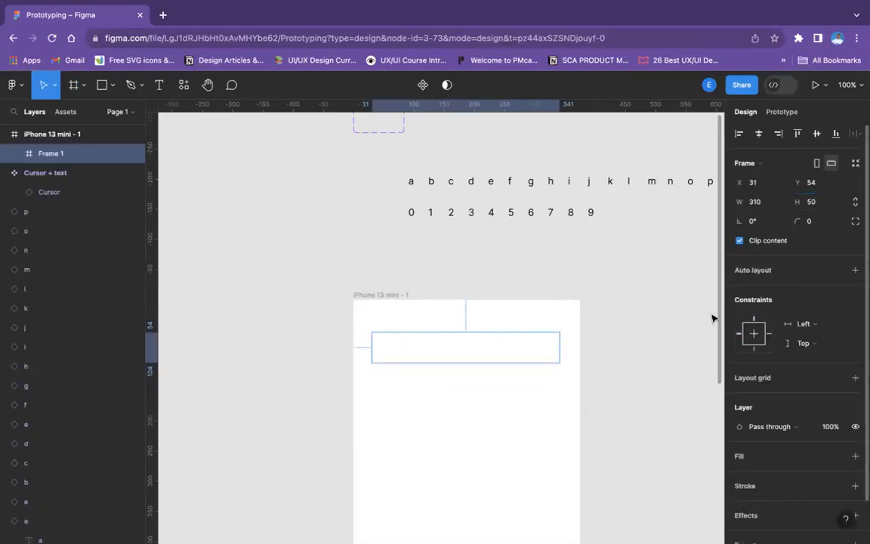
# Give the input field frame an inside stroke in dark grey 424141 with a thickness of 0.5
pyautogui.click(855, 455)
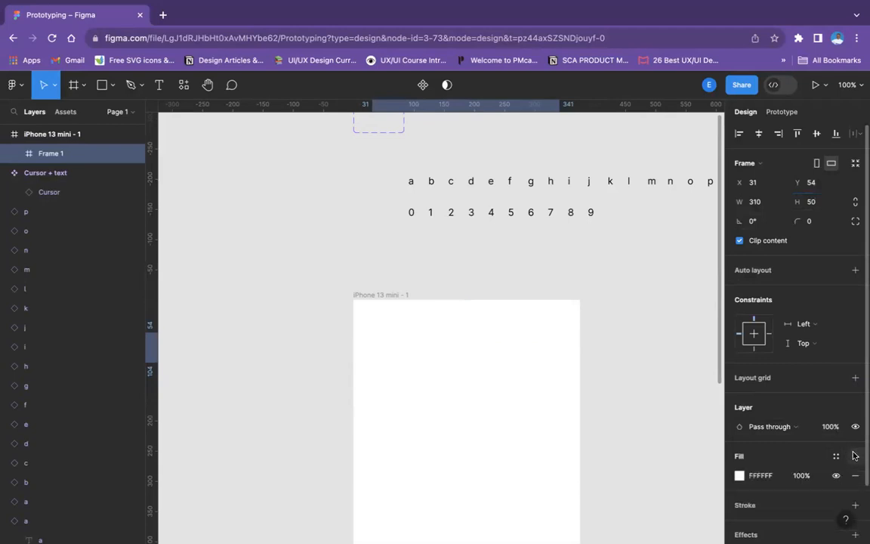
pyautogui.press('super+z')
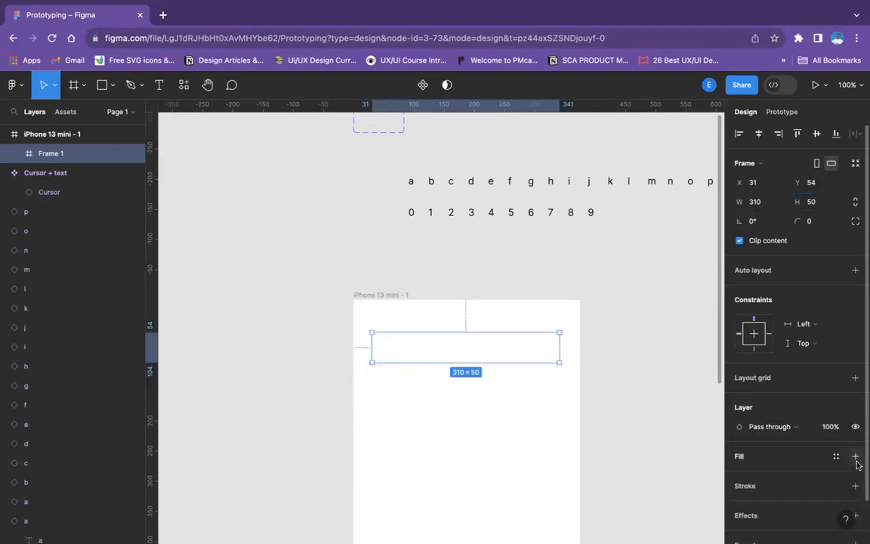
pyautogui.click(855, 486)
pyautogui.scroll(-1, 763, 453)
pyautogui.scroll(-1, 761, 475)
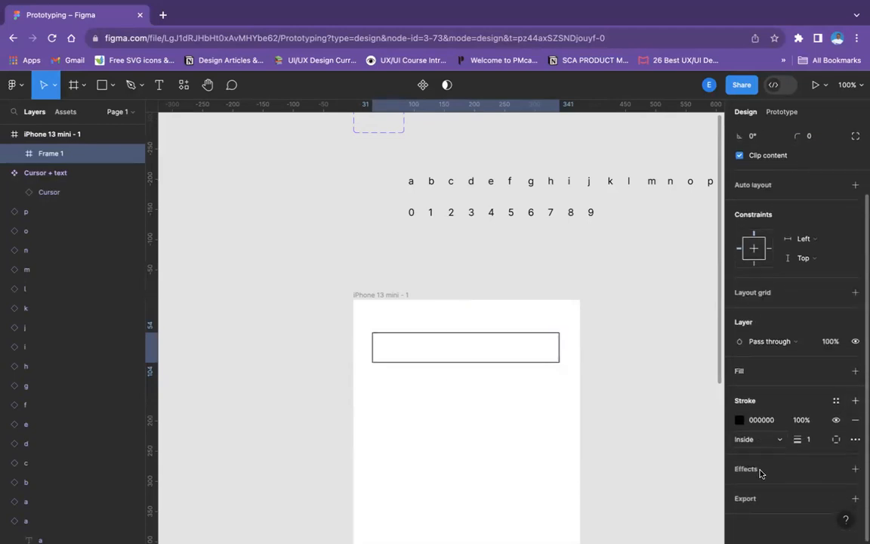
pyautogui.click(739, 420)
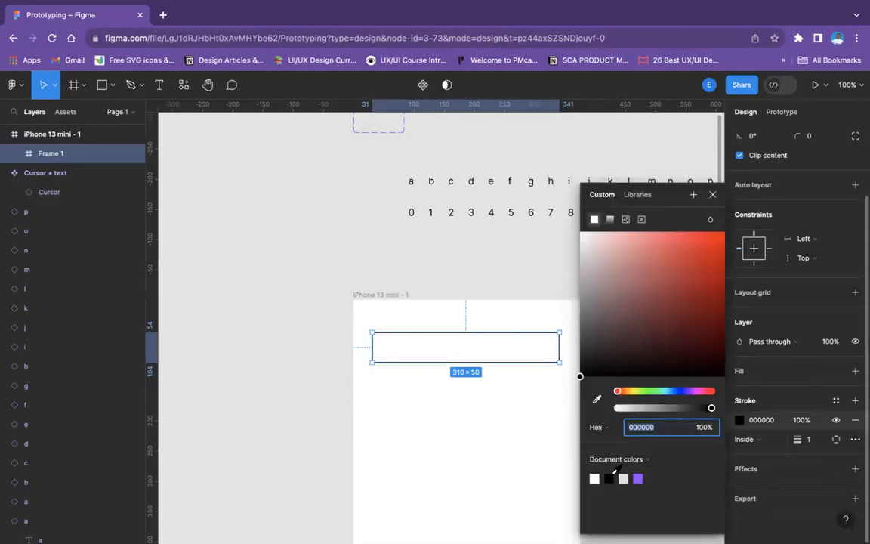
pyautogui.moveTo(586, 355); pyautogui.dragTo(581, 328)
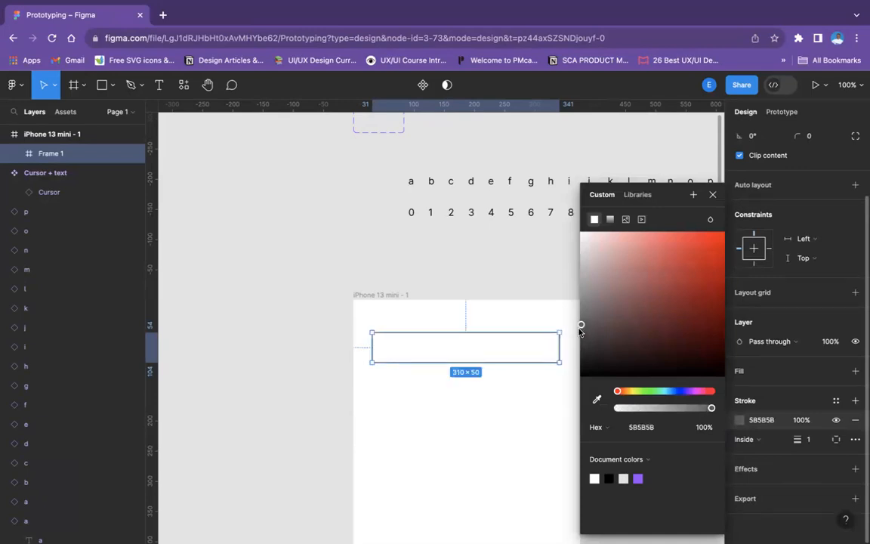
pyautogui.moveTo(580, 330); pyautogui.dragTo(582, 339)
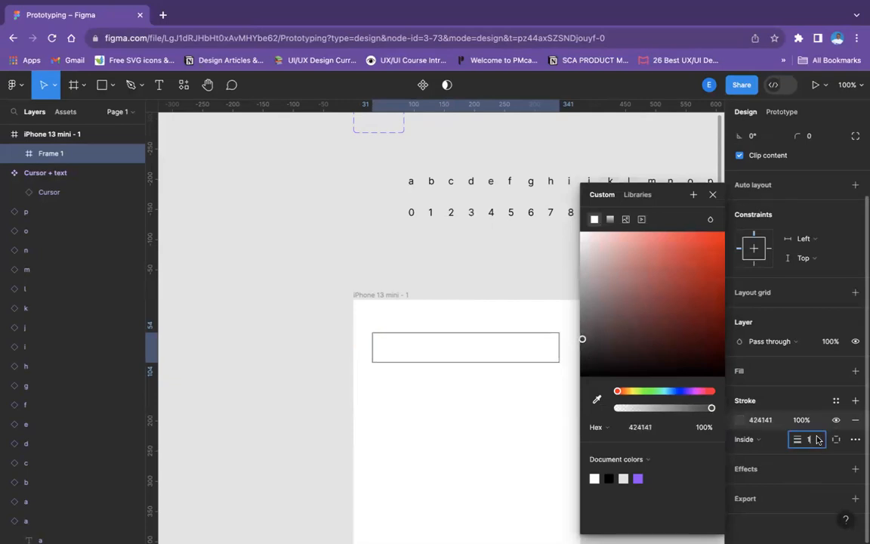
pyautogui.click(808, 439)
pyautogui.write('0.5')
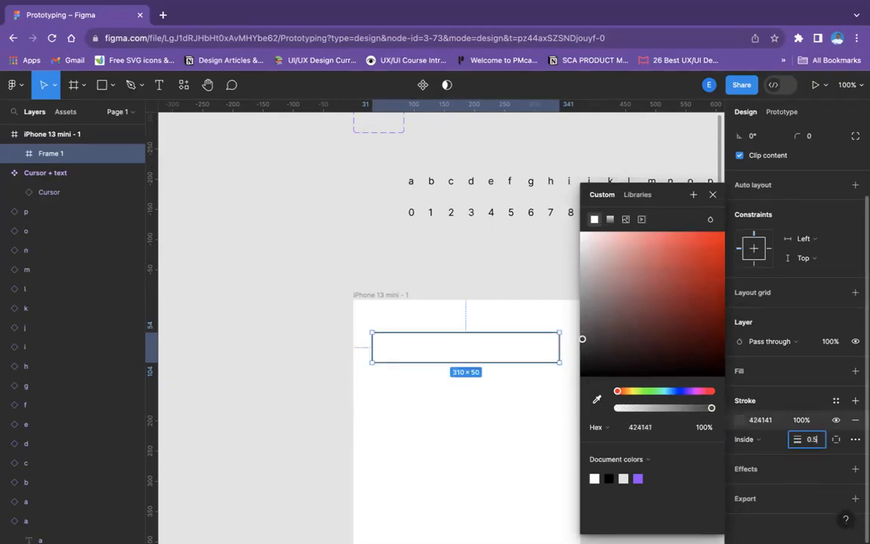
pyautogui.press('Return')
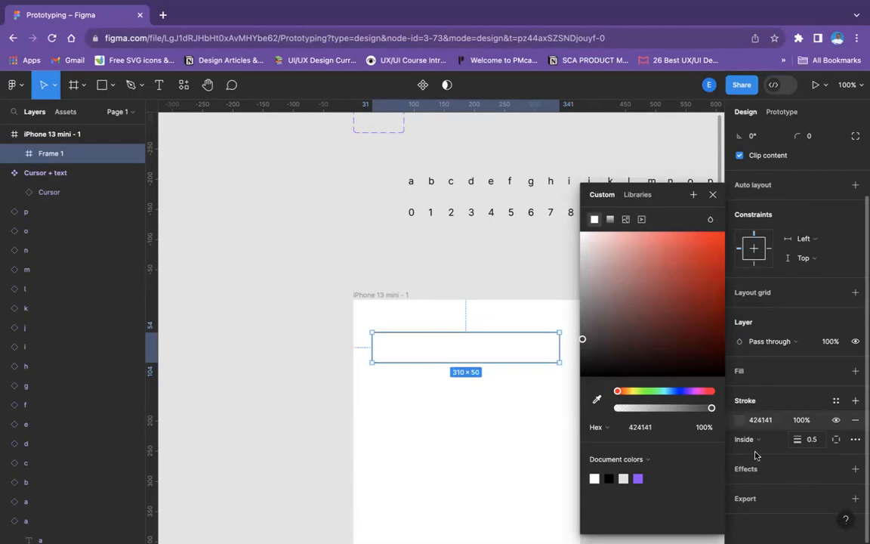
# Widen the input field frame to 320 and centre it horizontally on the iPhone 13 mini screen
pyautogui.click(484, 351)
pyautogui.click(525, 357)
pyautogui.moveTo(559, 347); pyautogui.dragTo(565, 349)
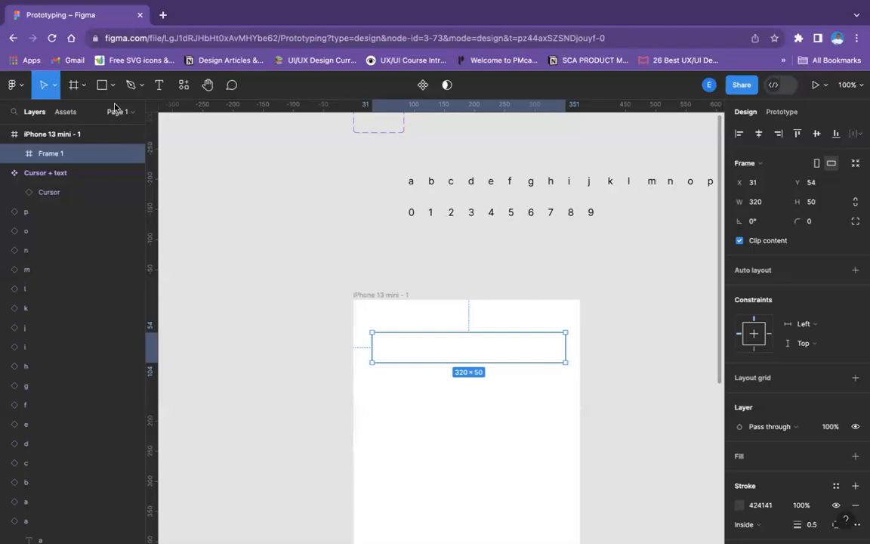
pyautogui.click(759, 134)
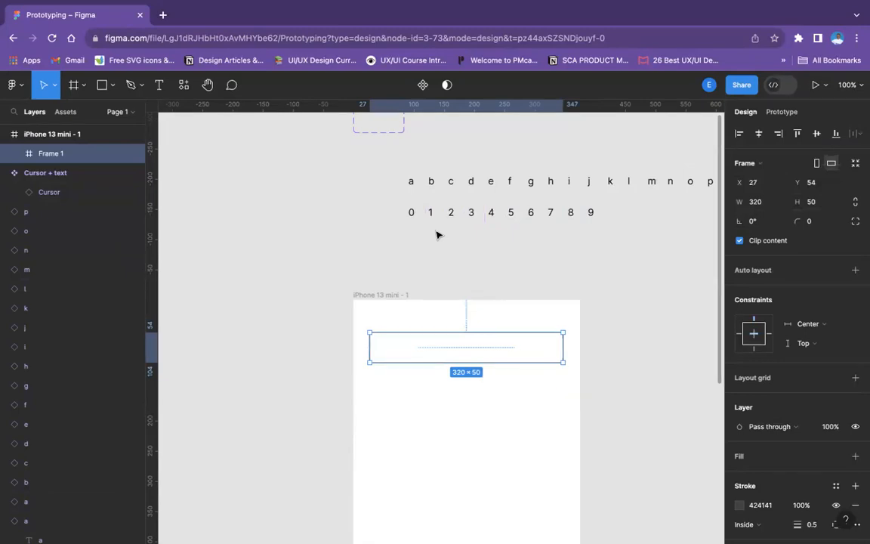
# Show the white FFFFFF fill of the Space instance before the letter row
pyautogui.click(771, 113)
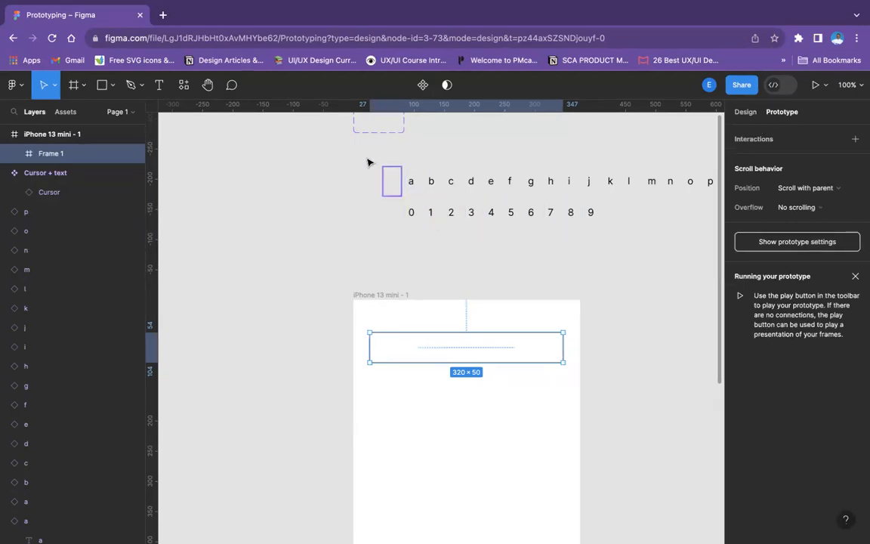
pyautogui.click(390, 180)
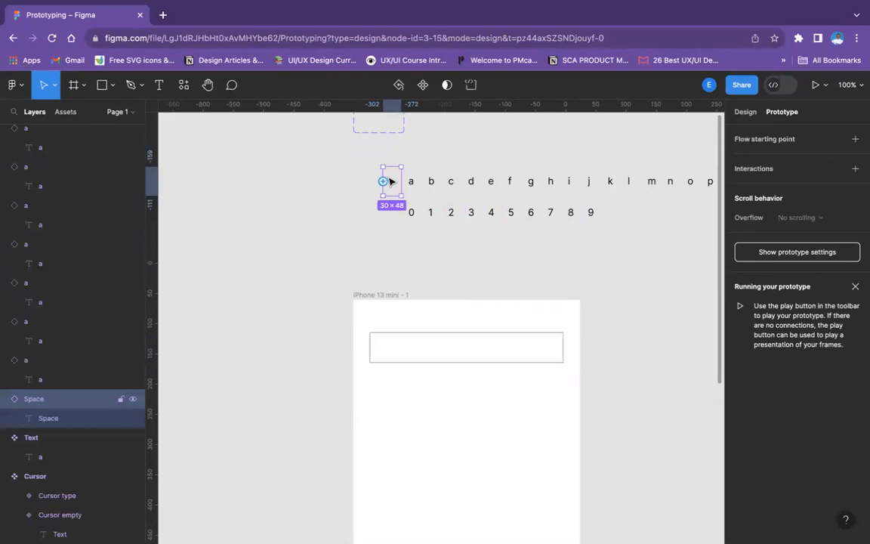
pyautogui.click(745, 113)
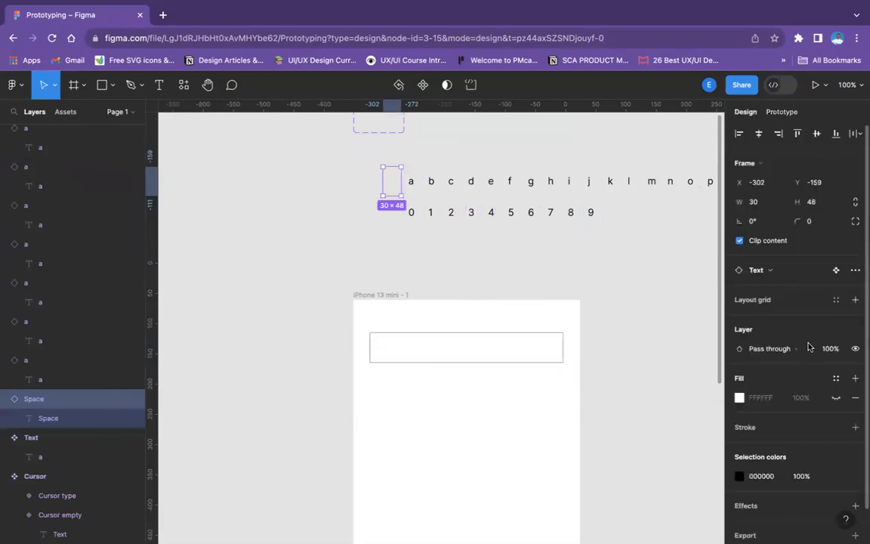
pyautogui.click(835, 398)
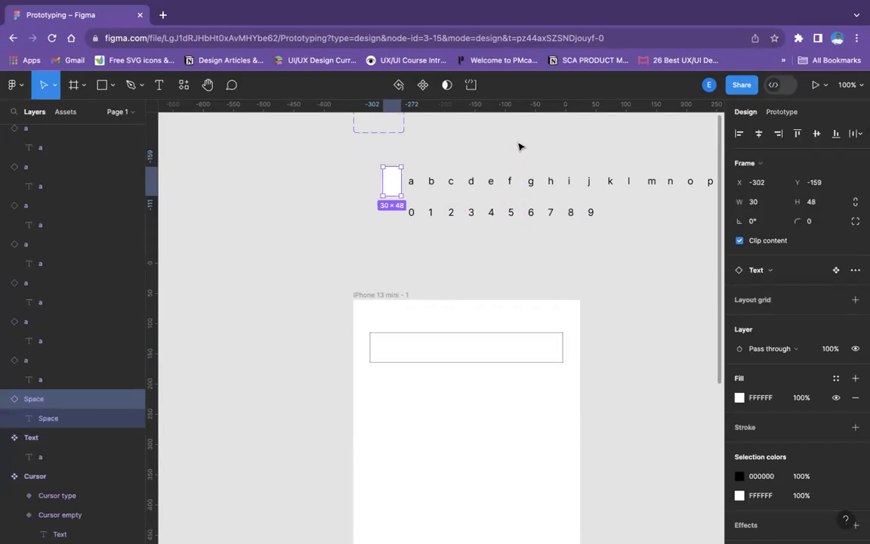
pyautogui.scroll(3, 519, 147)
pyautogui.hscroll(3, 519, 147)
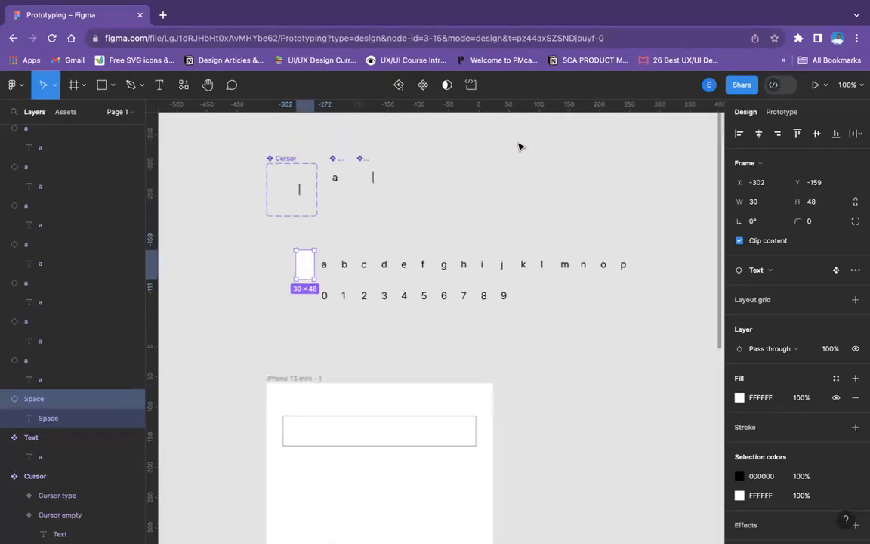
pyautogui.click(327, 269)
pyautogui.click(374, 235)
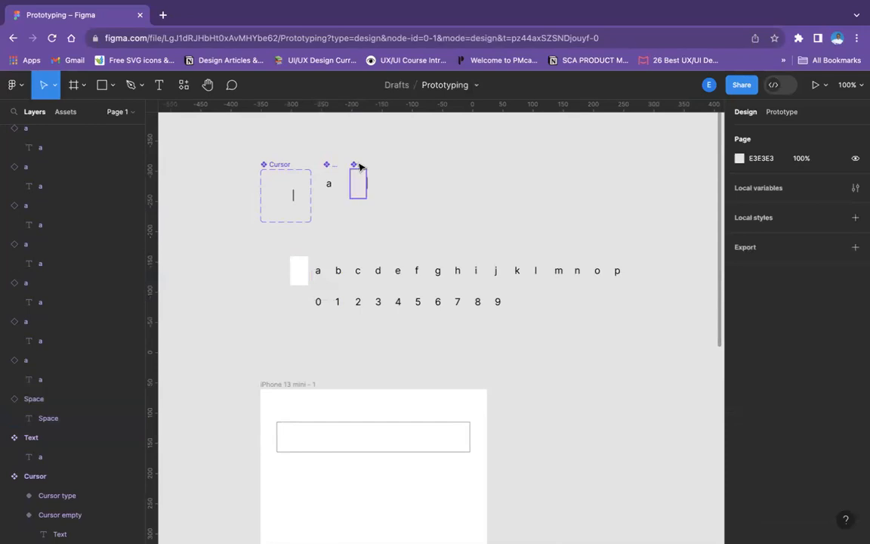
pyautogui.click(360, 166)
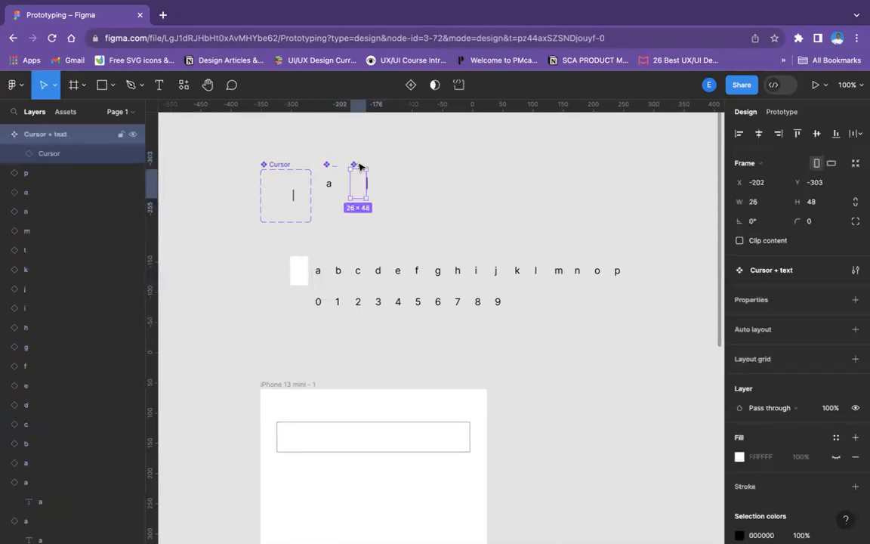
# Add an on-click interaction to the input field frame that opens the Space instance as an overlay with Instant animation
pyautogui.click(300, 430)
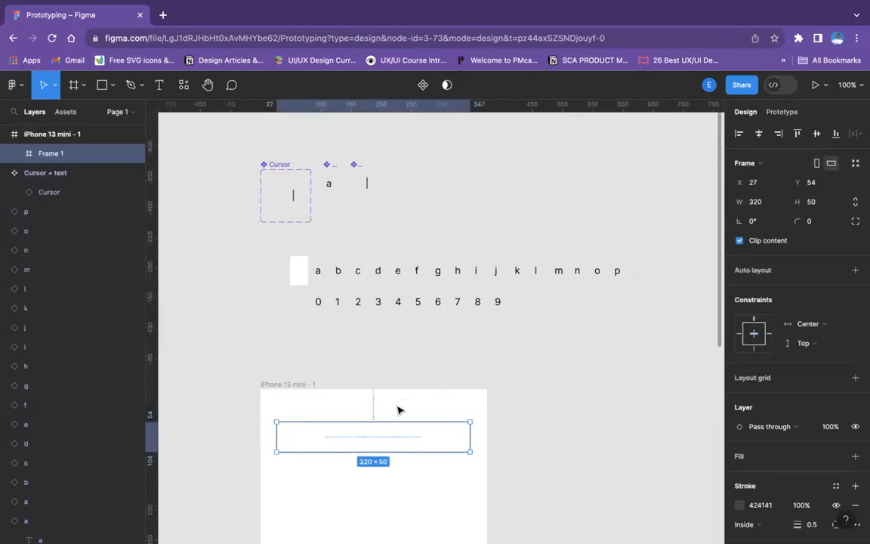
pyautogui.click(785, 112)
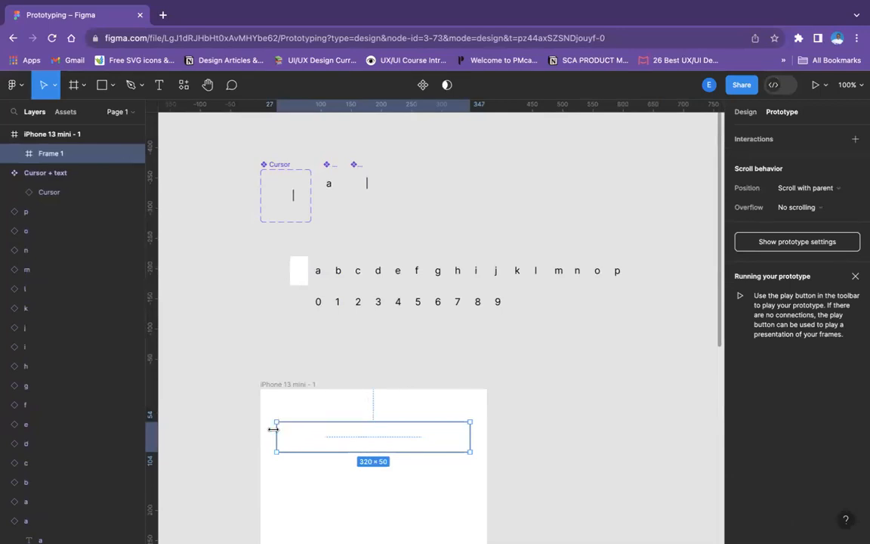
pyautogui.moveTo(277, 437); pyautogui.dragTo(299, 284)
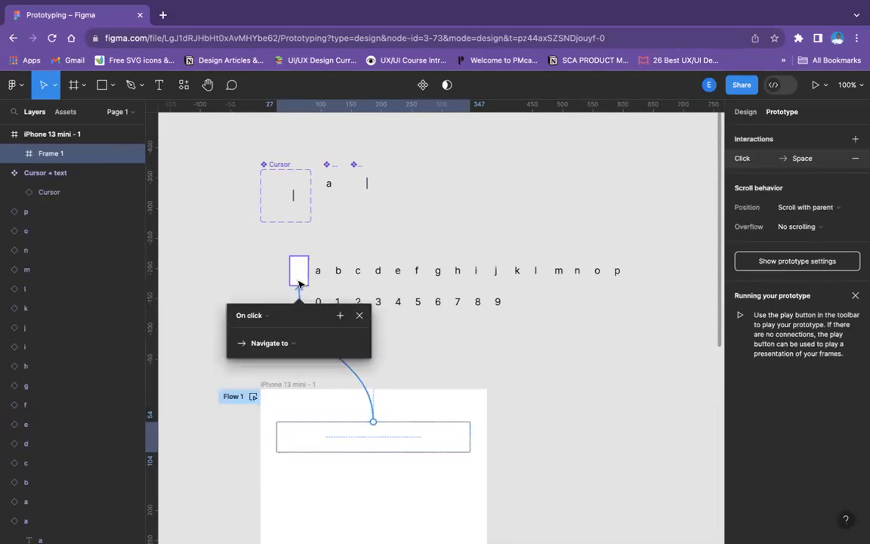
pyautogui.click(277, 344)
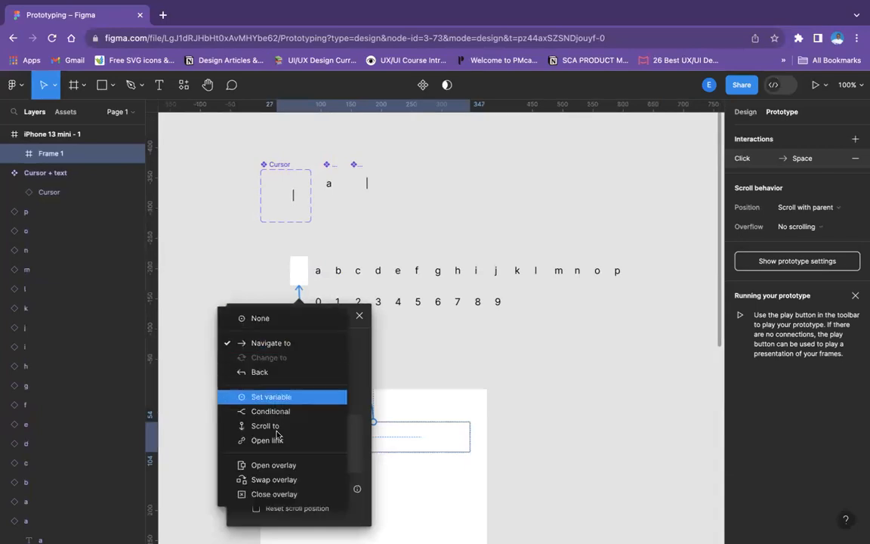
pyautogui.click(273, 464)
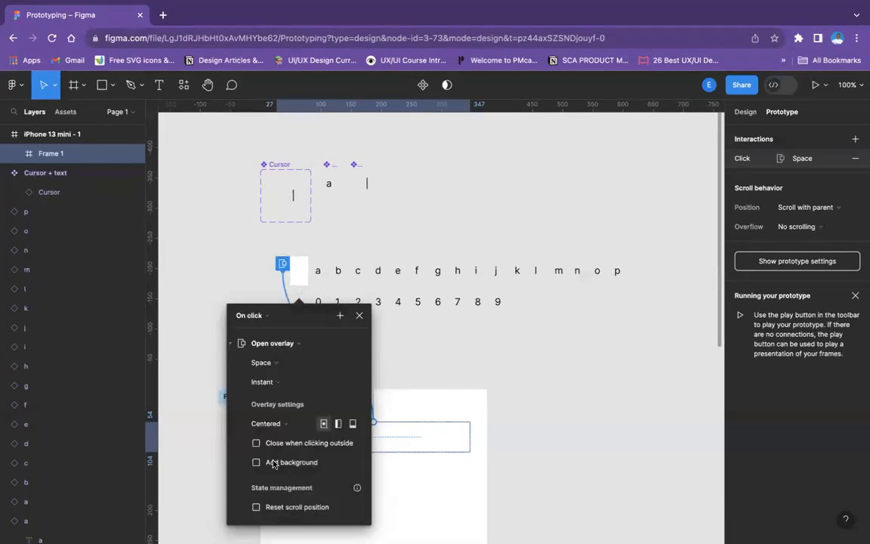
pyautogui.moveTo(274, 343); pyautogui.dragTo(517, 352)
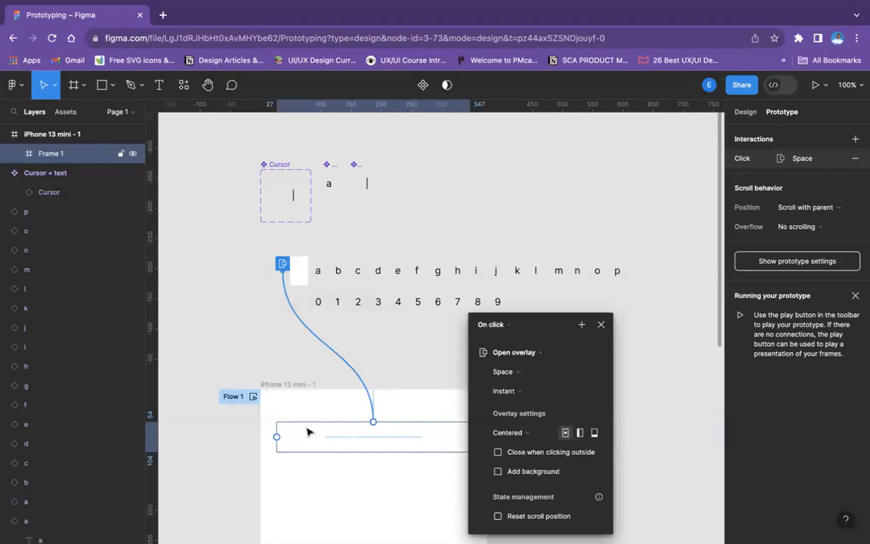
pyautogui.click(548, 391)
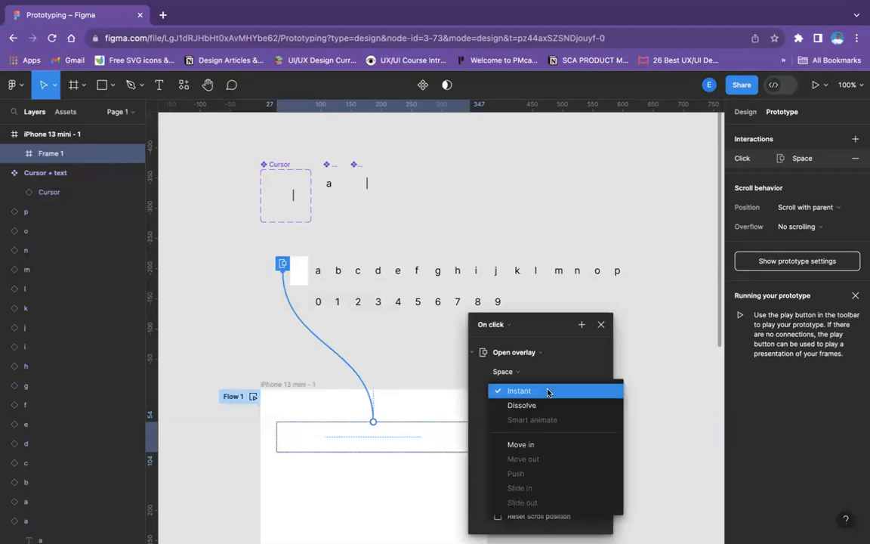
pyautogui.click(548, 391)
# Review the available overlay positions and trigger options of the input field's interaction
pyautogui.scroll(-8, 417, 373)
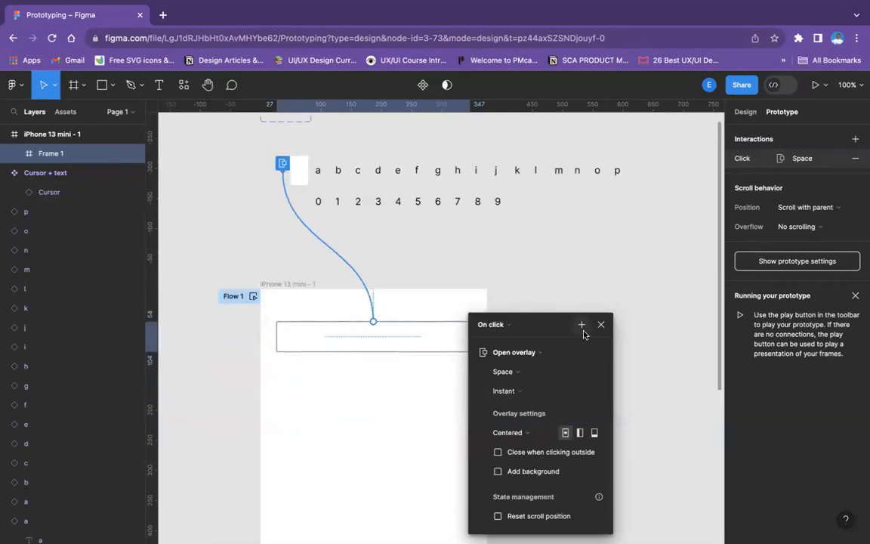
pyautogui.click(510, 432)
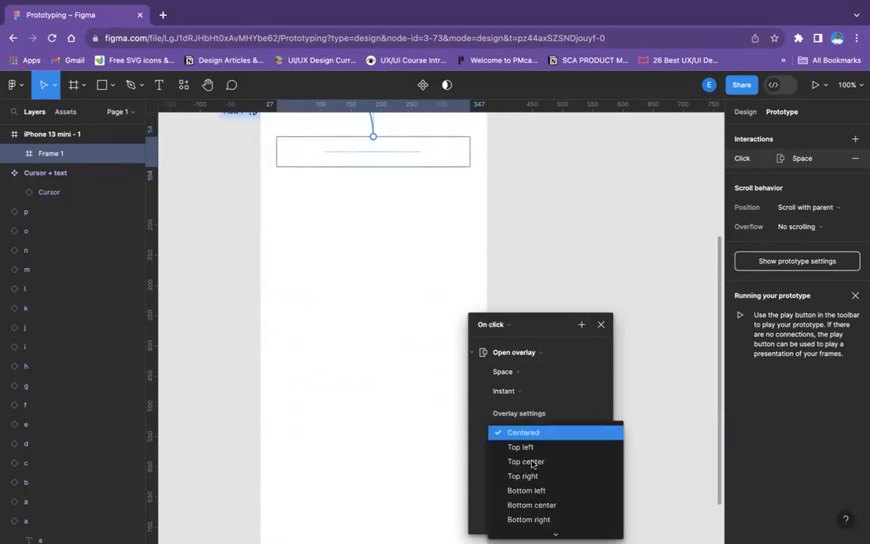
pyautogui.scroll(-2, 534, 484)
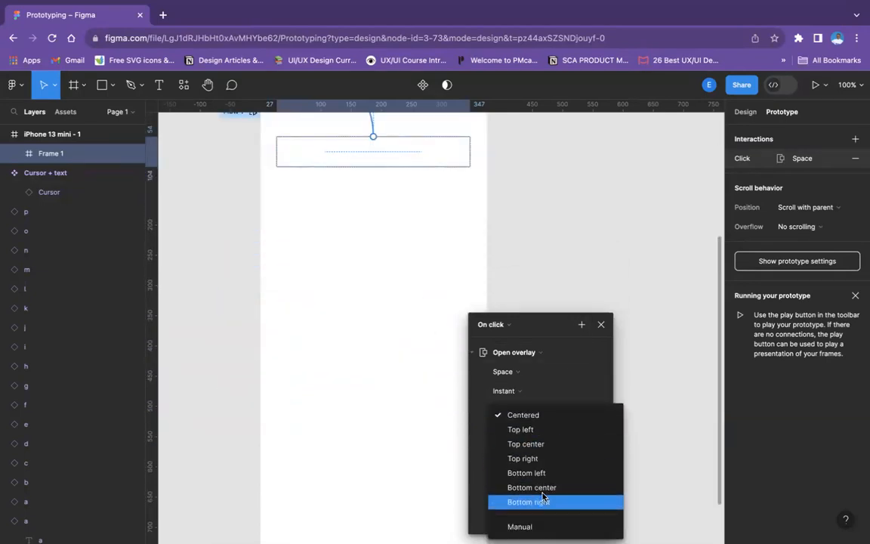
pyautogui.click(572, 429)
pyautogui.scroll(-1, 543, 435)
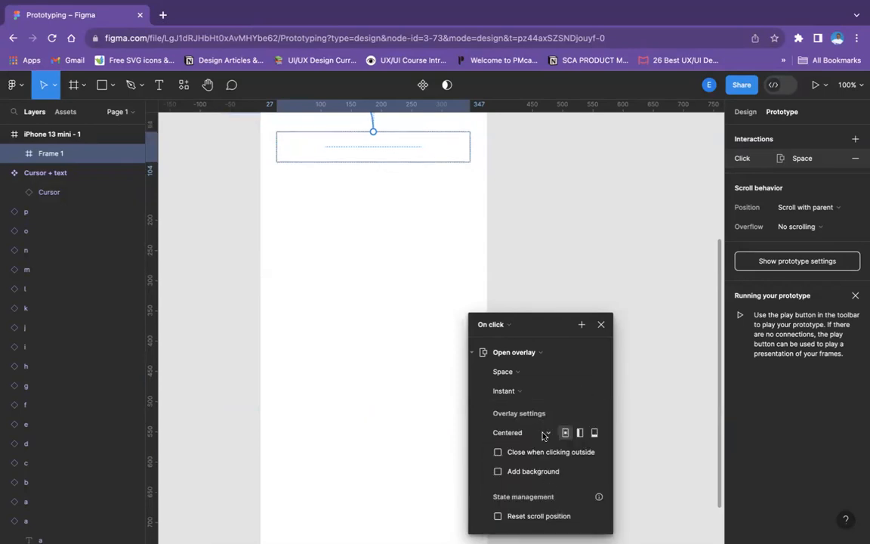
pyautogui.moveTo(542, 320); pyautogui.dragTo(546, 205)
pyautogui.click(510, 198)
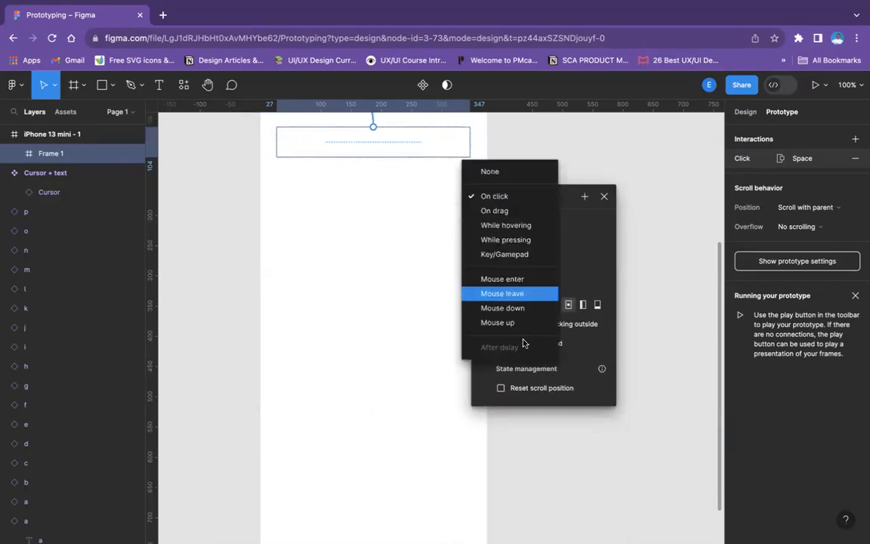
pyautogui.click(602, 235)
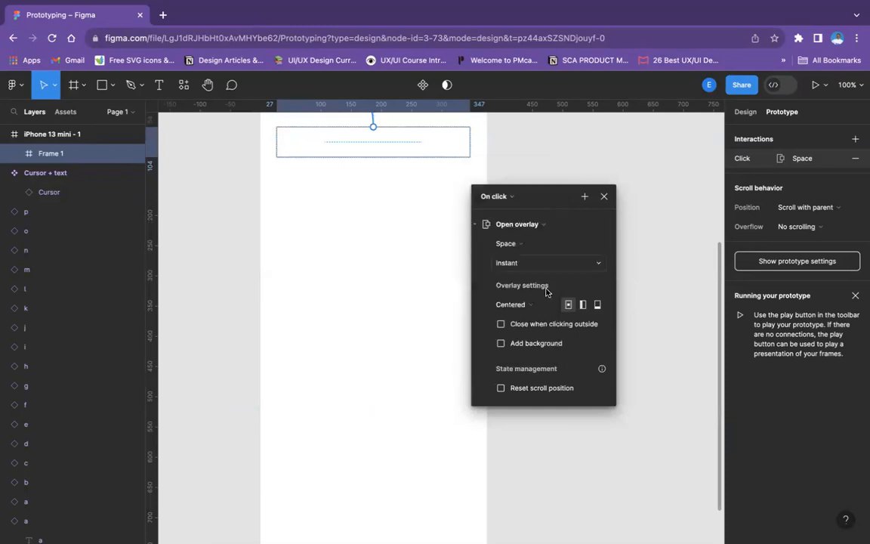
# Set the Space overlay's position to Manual
pyautogui.click(510, 259)
pyautogui.click(510, 260)
pyautogui.click(519, 304)
pyautogui.click(525, 416)
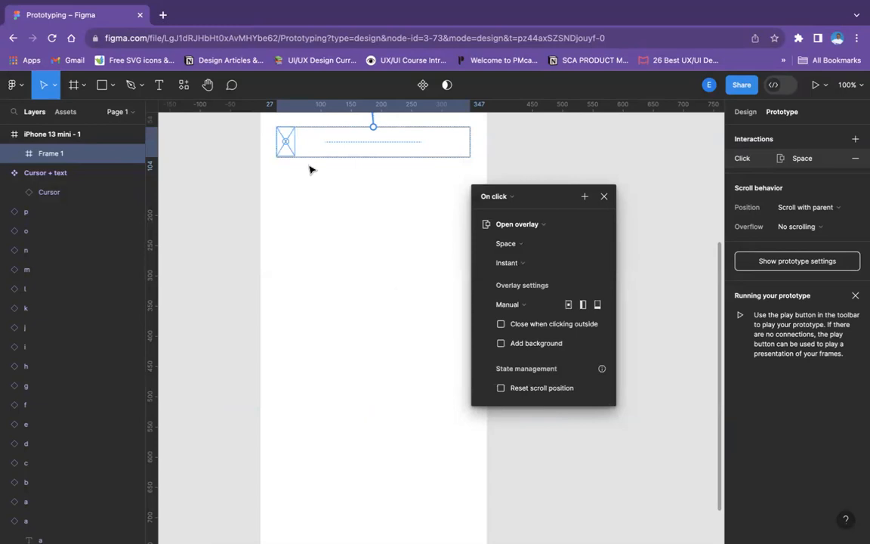
# Nudge the Space overlay placeholder 3 px to the right inside the input field and close the interaction settings
pyautogui.scroll(3, 282, 146)
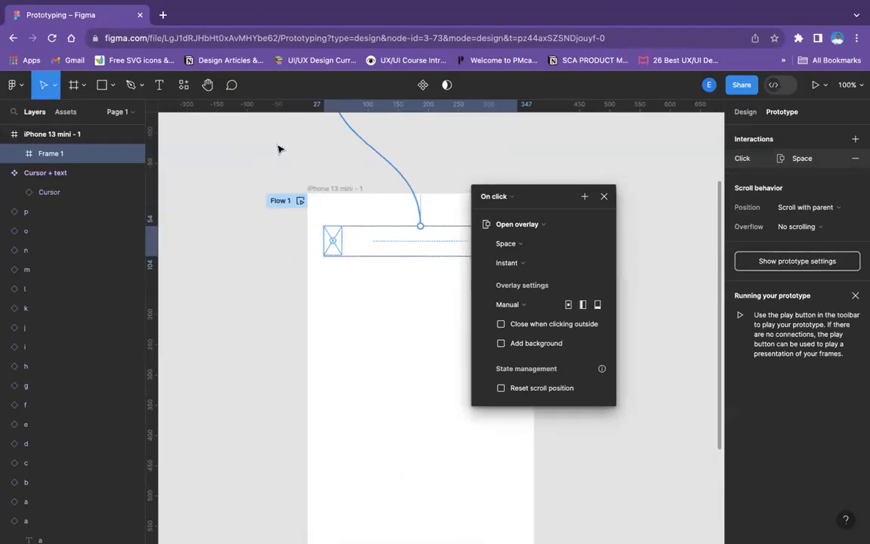
pyautogui.scroll(3, 279, 149)
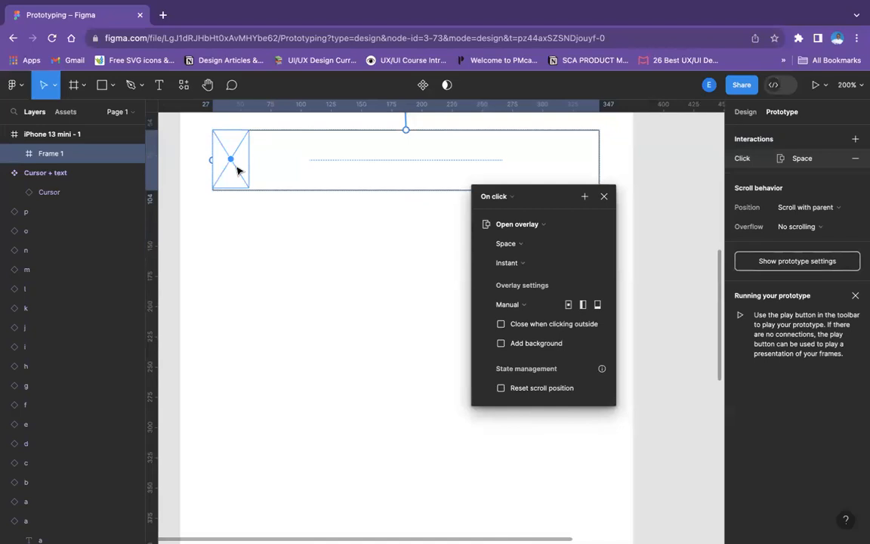
pyautogui.press('Right')
pyautogui.press('Right')
pyautogui.press('Right')
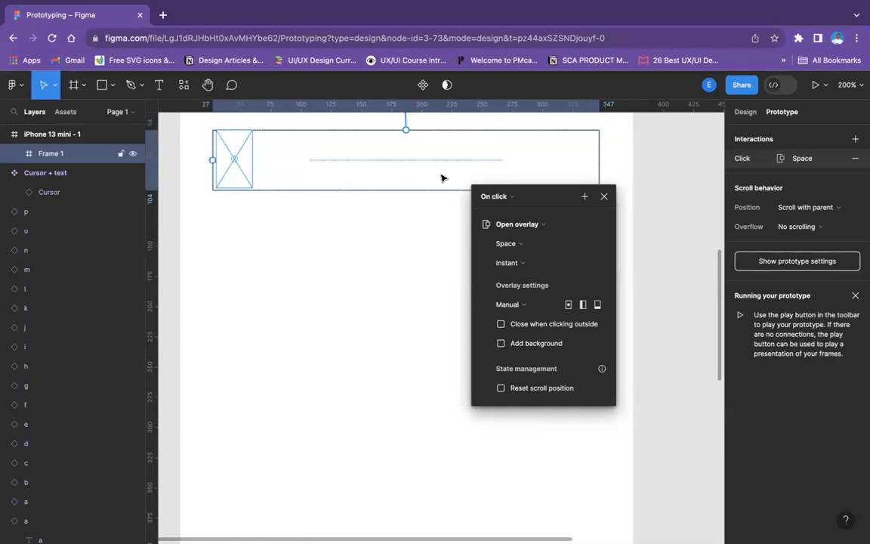
pyautogui.click(602, 199)
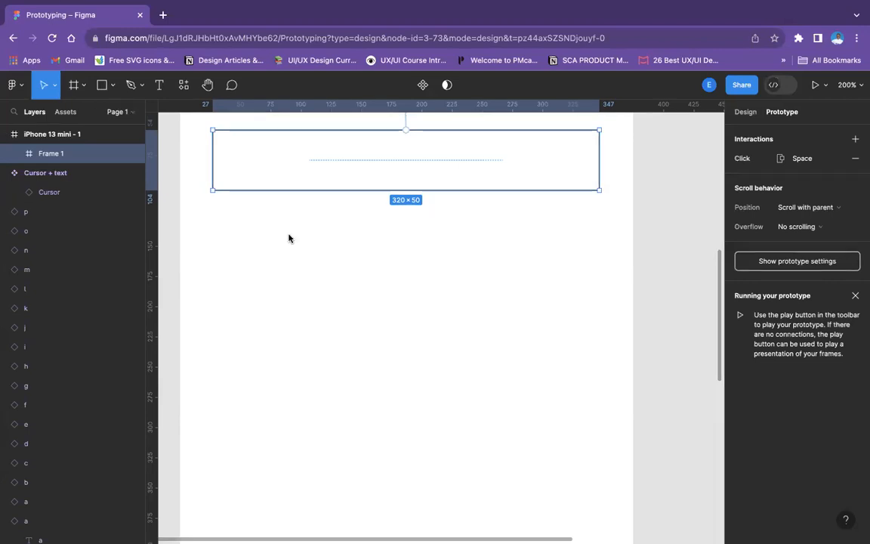
# Make the white FFFFFF fill visible on the letter a and b instances
pyautogui.scroll(10, 288, 237)
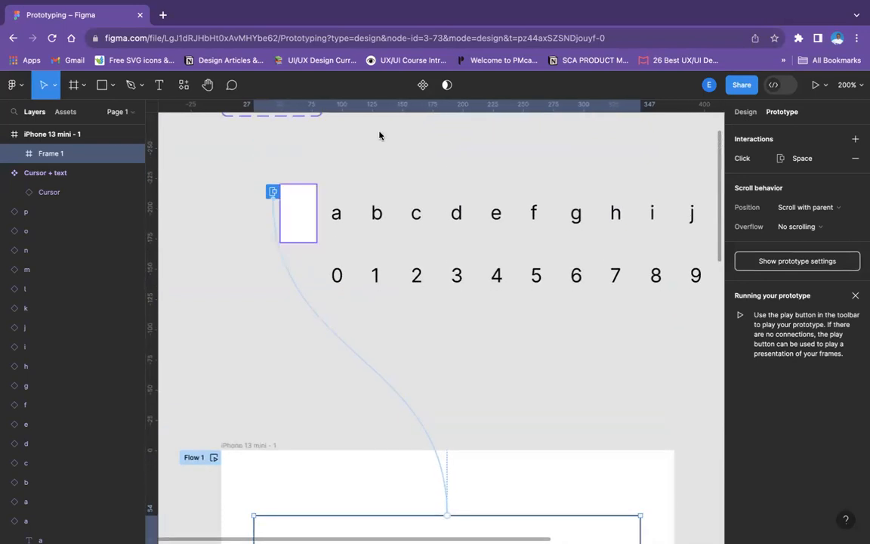
pyautogui.click(741, 113)
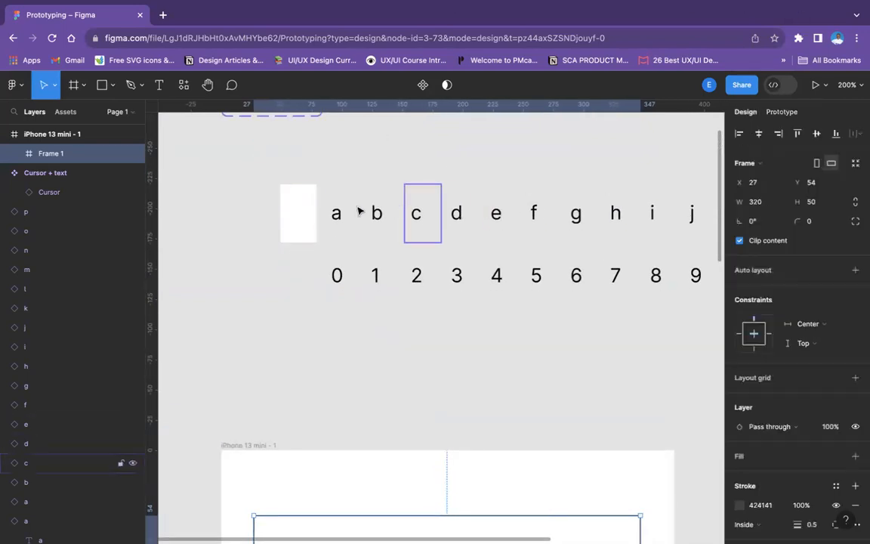
pyautogui.click(336, 213)
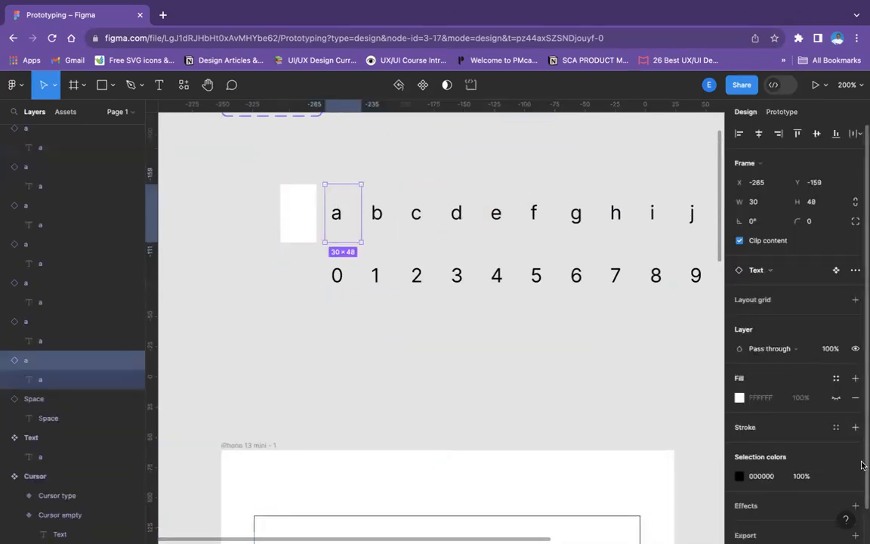
pyautogui.click(835, 398)
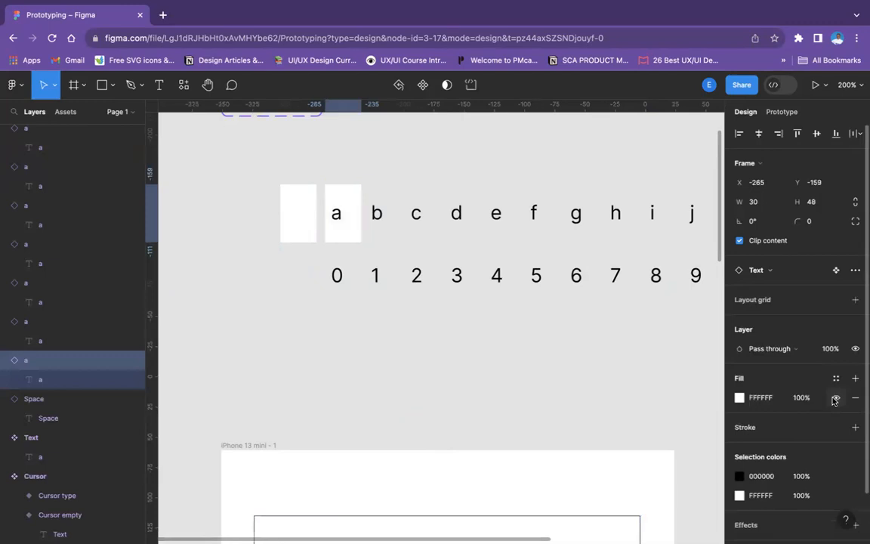
pyautogui.click(389, 210)
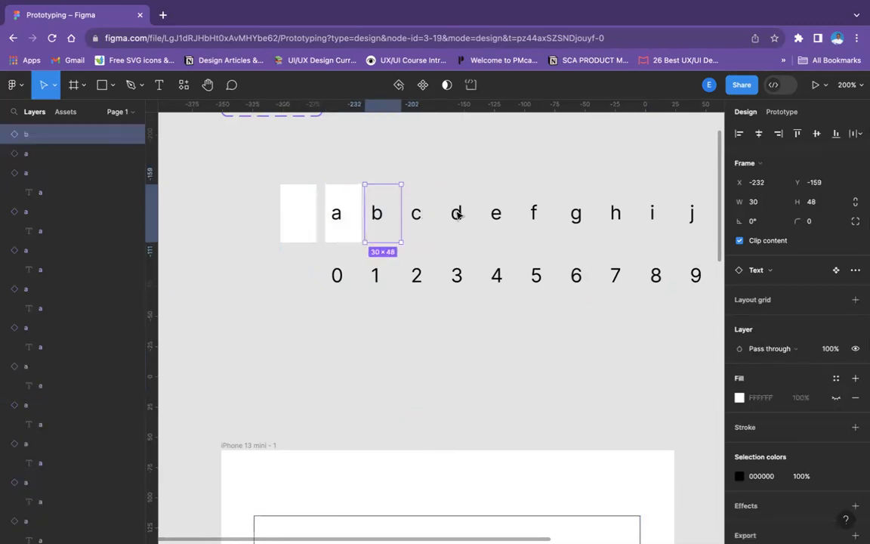
pyautogui.click(836, 397)
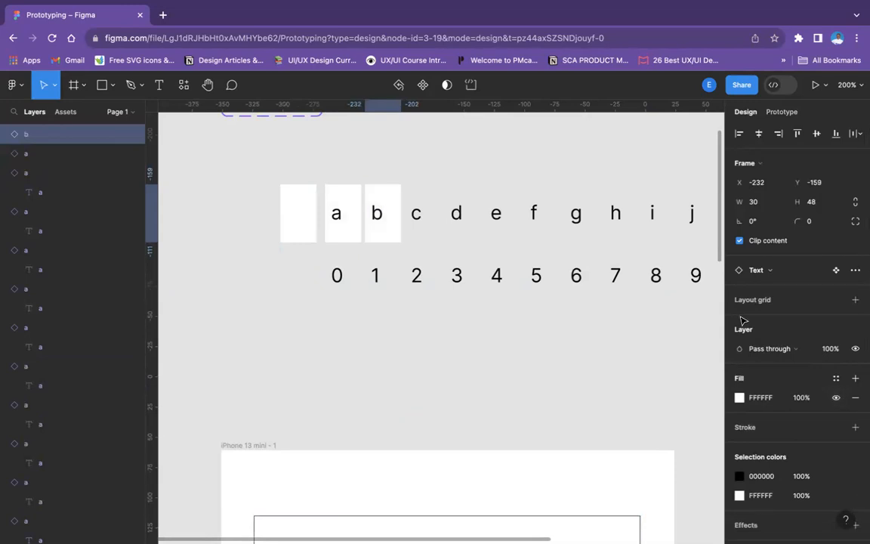
# Make the white FFFFFF fill visible on all letter instances from c to p at once
pyautogui.scroll(5, 603, 261)
pyautogui.hscroll(2, 603, 261)
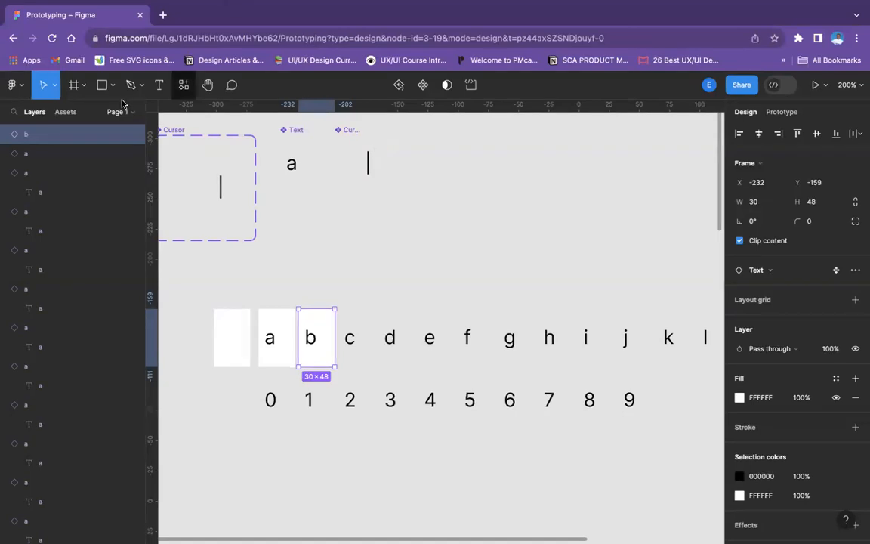
pyautogui.moveTo(350, 293); pyautogui.dragTo(552, 371)
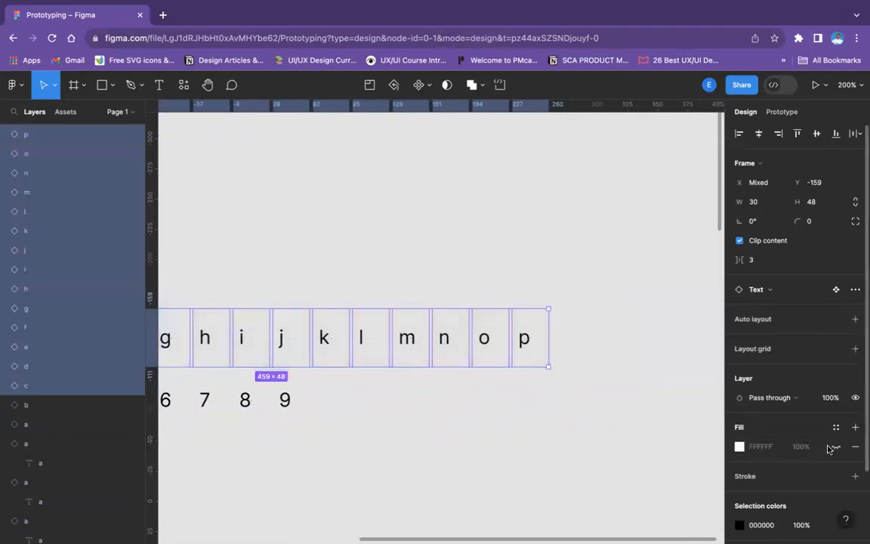
pyautogui.click(506, 240)
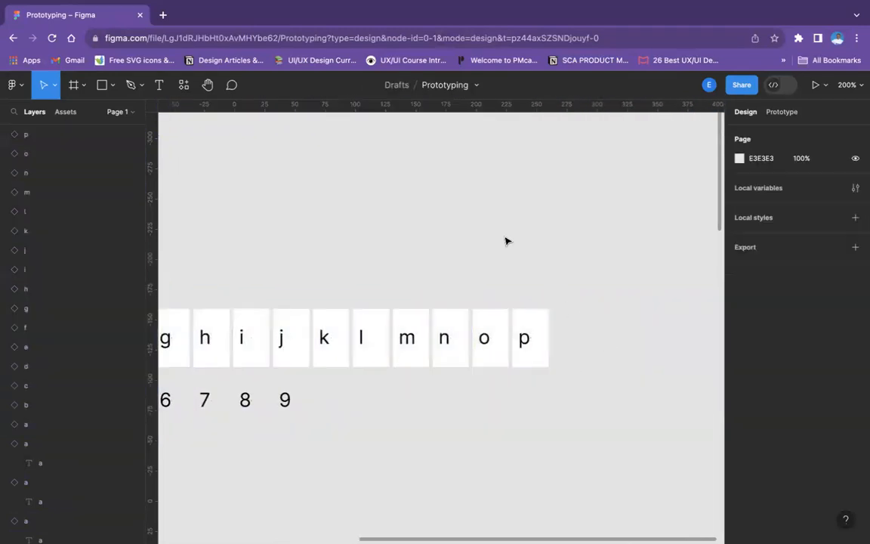
# Make the white FFFFFF fill visible on all number instances from 0 to 9 and deselect them
pyautogui.scroll(-5, 478, 256)
pyautogui.hscroll(-7, 477, 257)
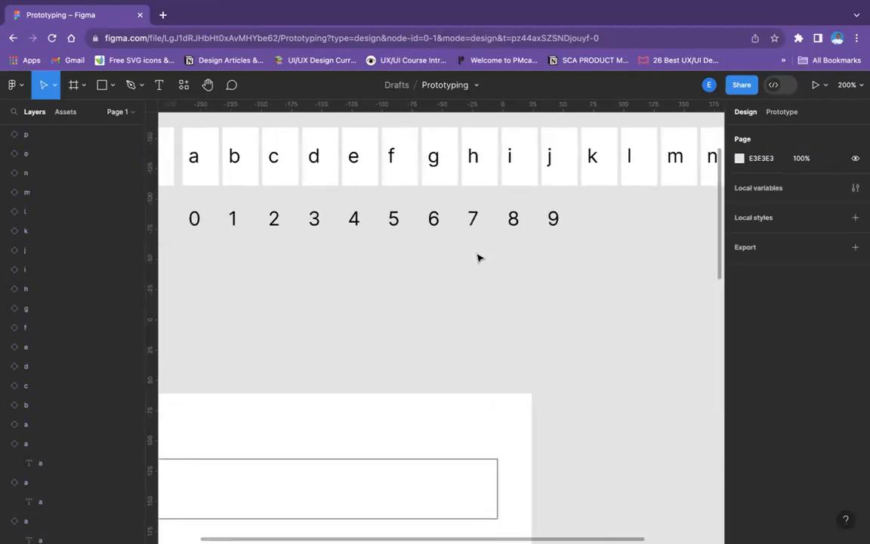
pyautogui.scroll(2, 478, 257)
pyautogui.hscroll(-3, 477, 257)
pyautogui.moveTo(245, 241); pyautogui.dragTo(662, 265)
pyautogui.click(837, 448)
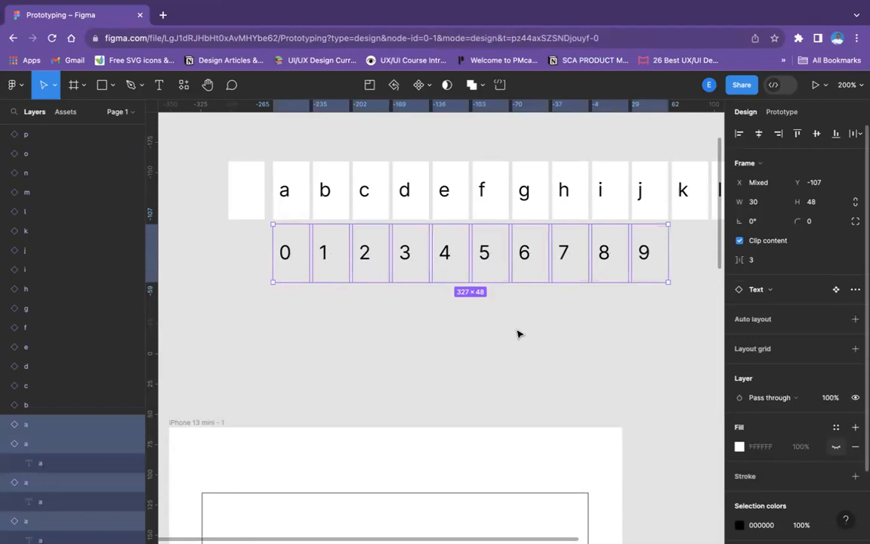
pyautogui.click(515, 332)
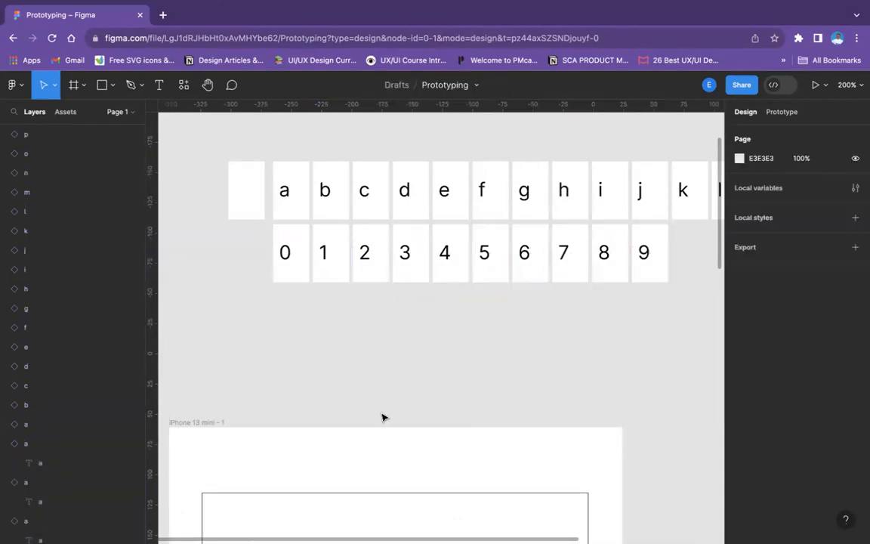
# Add an on-click prototype interaction from the Cursor + text component that opens the Space instance as an overlay
pyautogui.scroll(5, 395, 435)
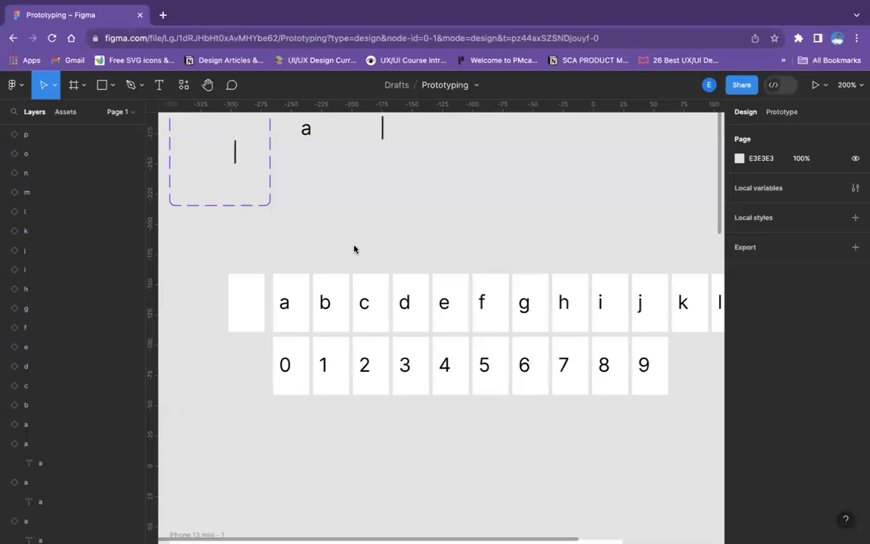
pyautogui.scroll(5, 355, 249)
pyautogui.scroll(-4, 365, 269)
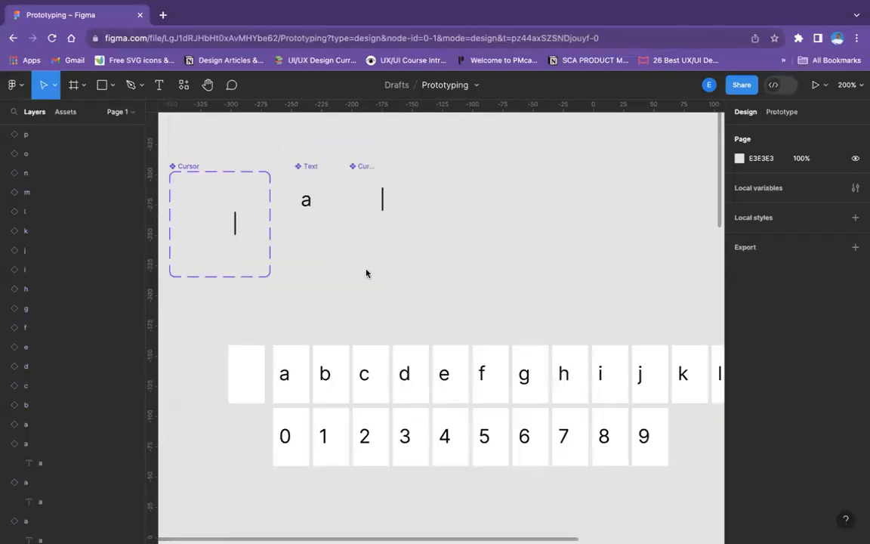
pyautogui.click(784, 115)
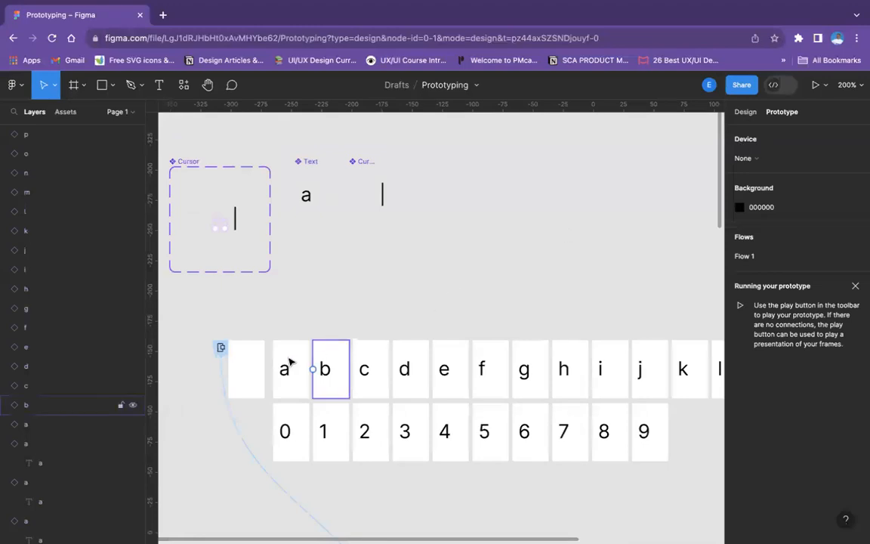
pyautogui.scroll(-4, 282, 365)
pyautogui.scroll(-6, 295, 368)
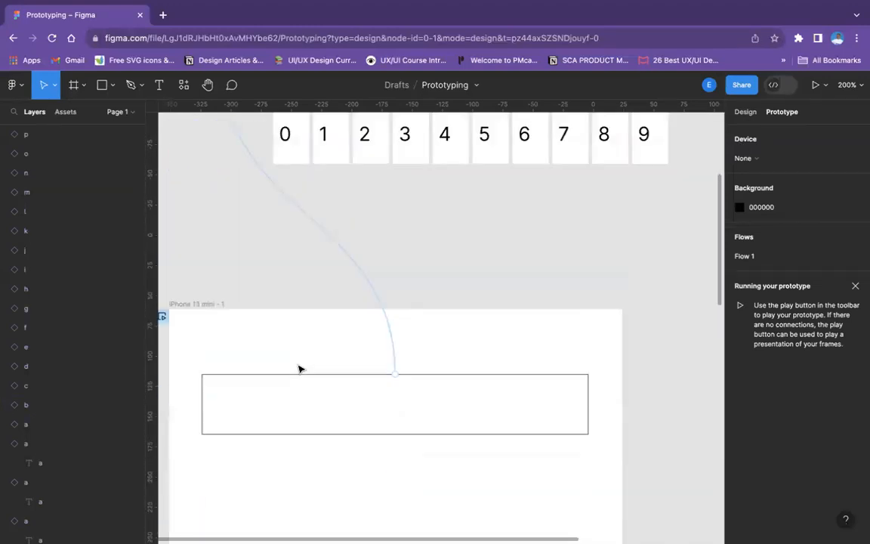
pyautogui.scroll(2, 314, 360)
pyautogui.scroll(1, 316, 360)
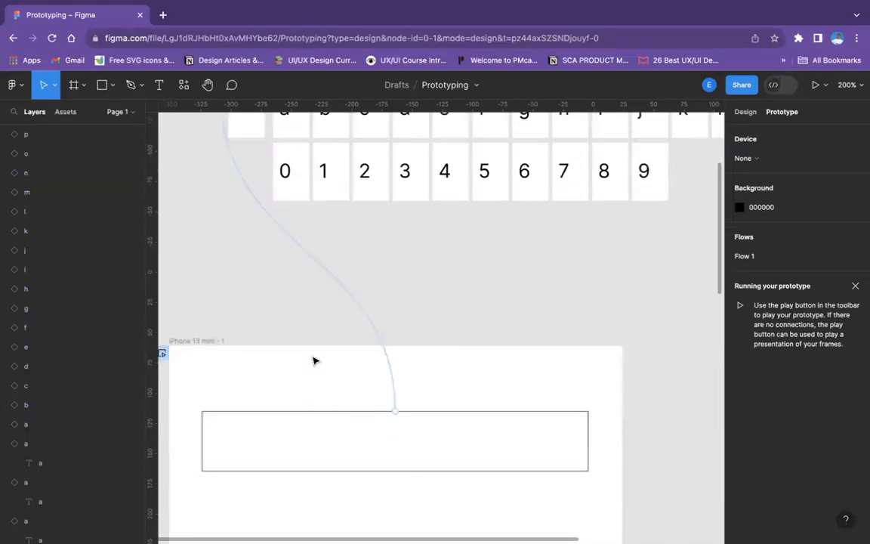
pyautogui.hotkey('shift', '0')
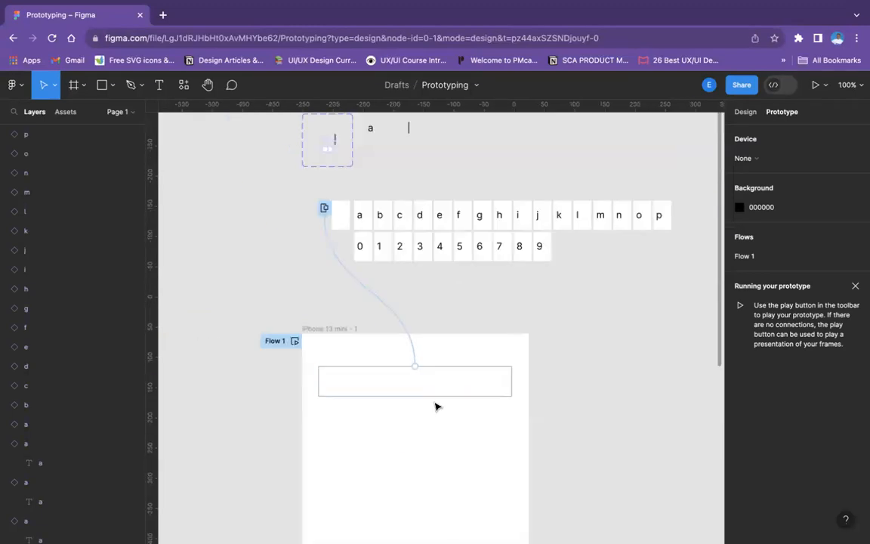
pyautogui.scroll(3, 330, 221)
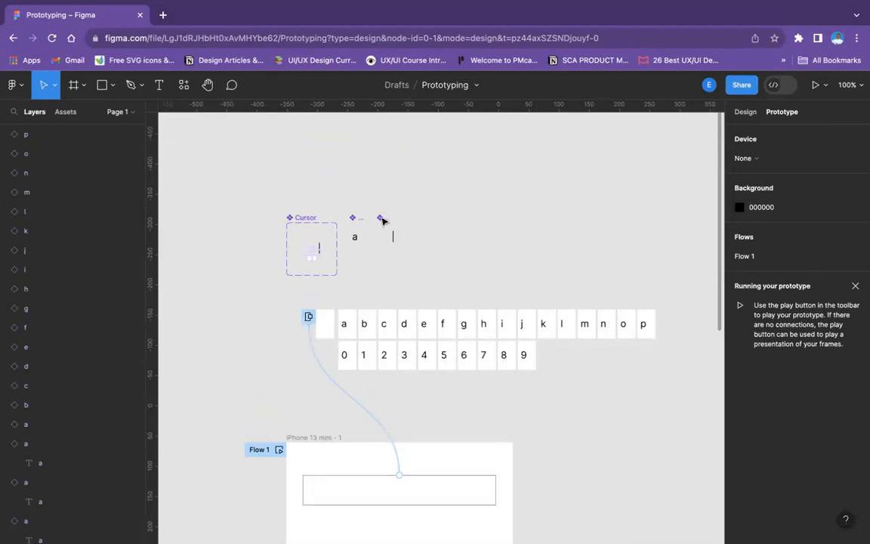
pyautogui.click(382, 223)
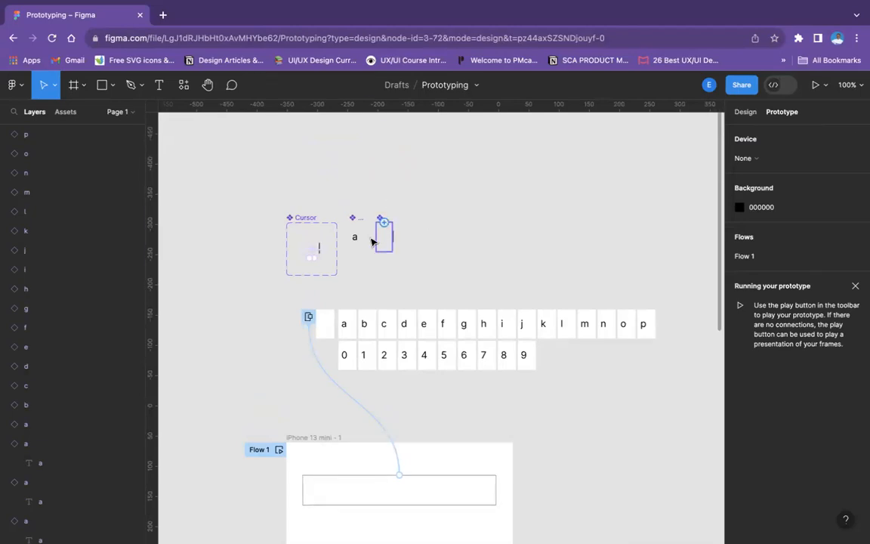
pyautogui.moveTo(309, 317); pyautogui.dragTo(340, 310)
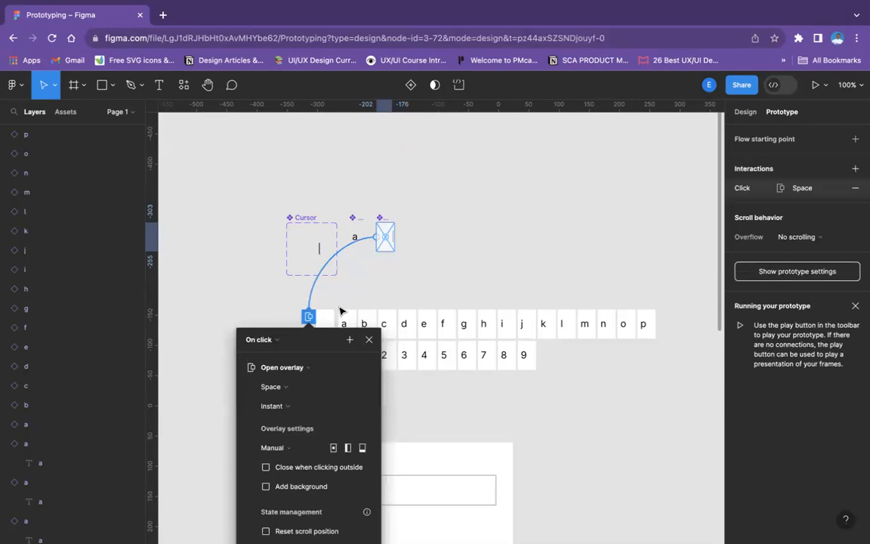
# Change the Cursor + text interaction's trigger to Key/Gamepad and assign the Space key
pyautogui.press('super+equal')
pyautogui.scroll(-2, 375, 295)
pyautogui.hscroll(-3, 374, 295)
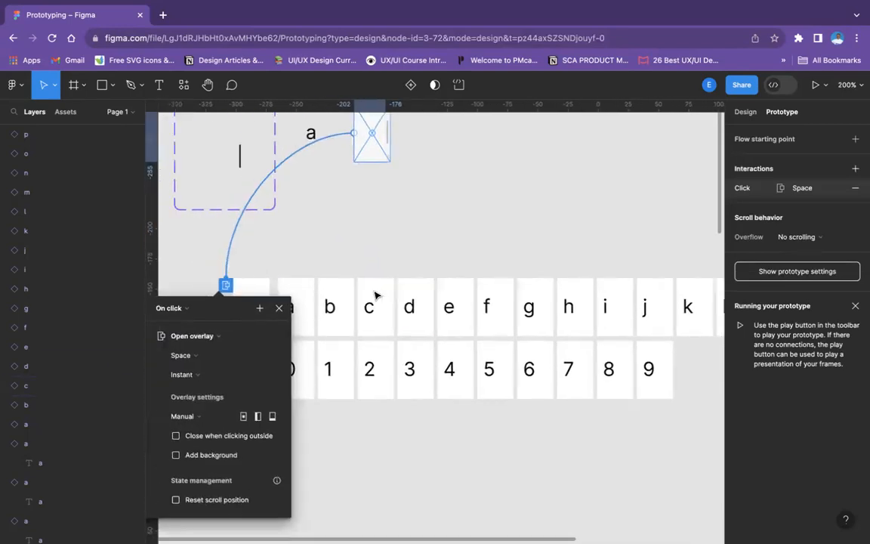
pyautogui.scroll(-2, 296, 323)
pyautogui.hscroll(-3, 297, 323)
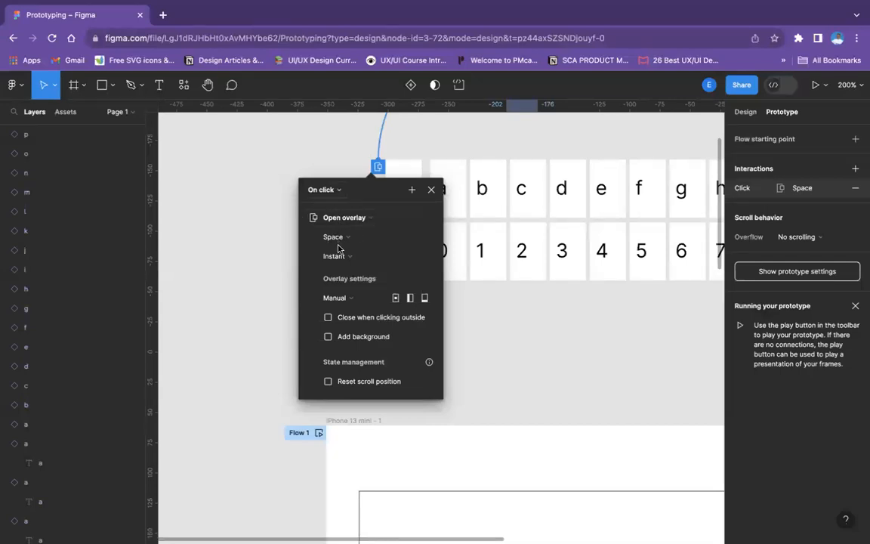
pyautogui.click(323, 190)
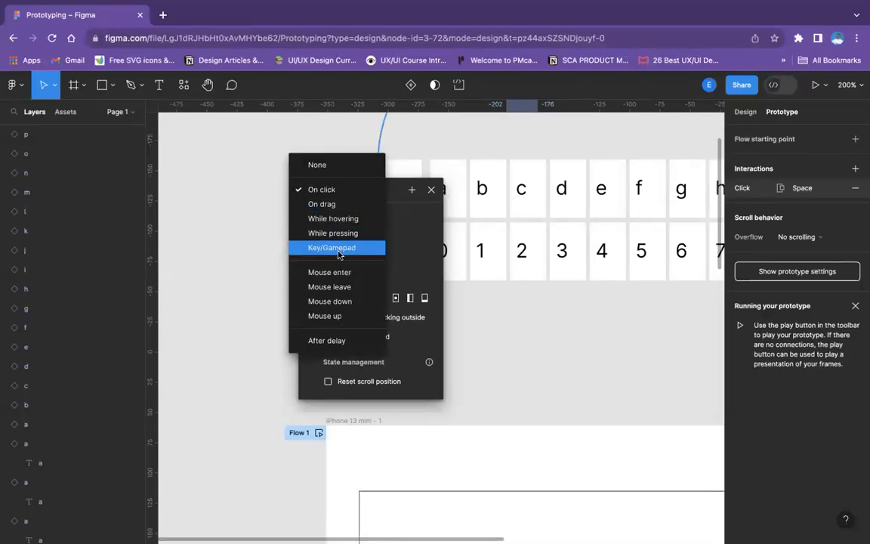
pyautogui.click(336, 248)
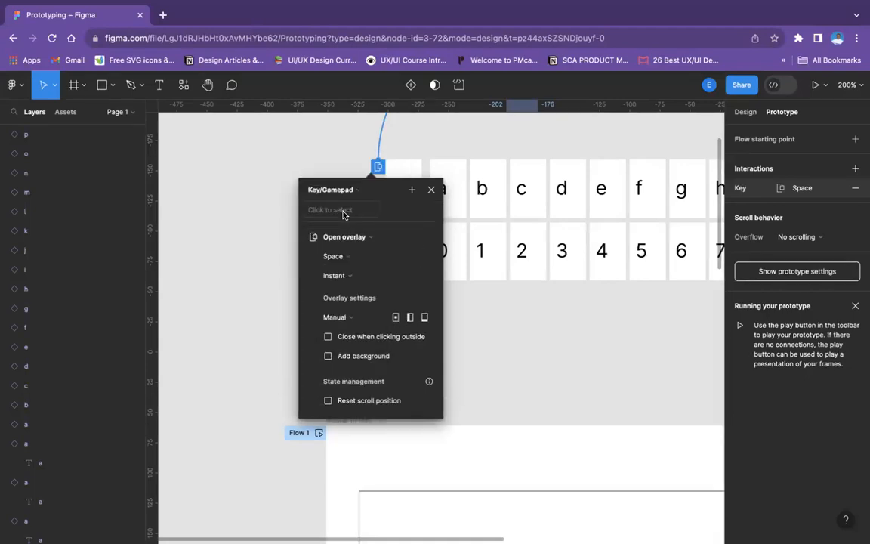
pyautogui.click(344, 212)
pyautogui.press('space')
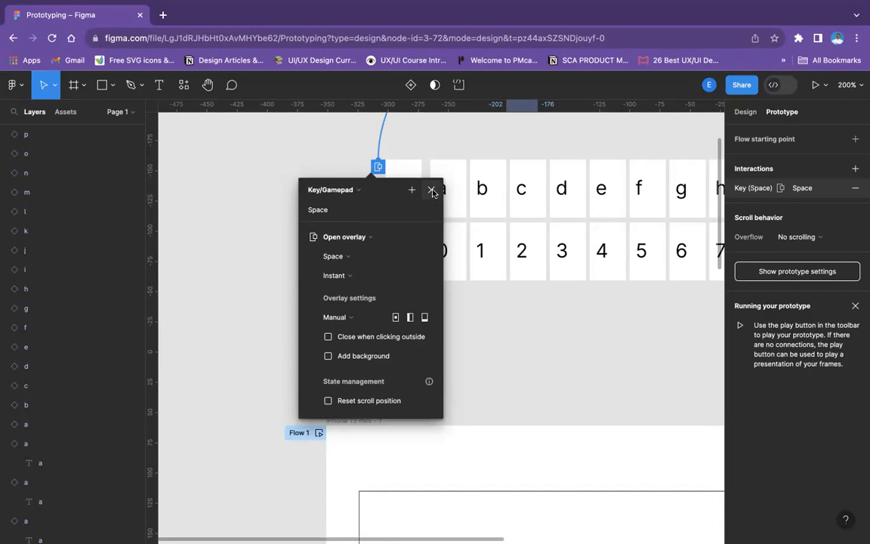
# Place the Space overlay placeholder just to the right of the cursor line in the Cursor + text component and close the interaction settings
pyautogui.scroll(5, 519, 215)
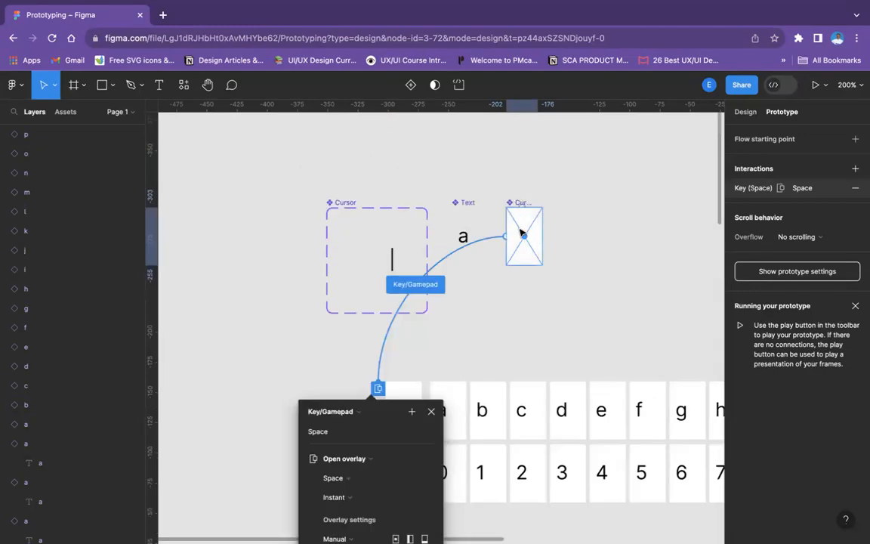
pyautogui.moveTo(521, 244); pyautogui.dragTo(556, 246)
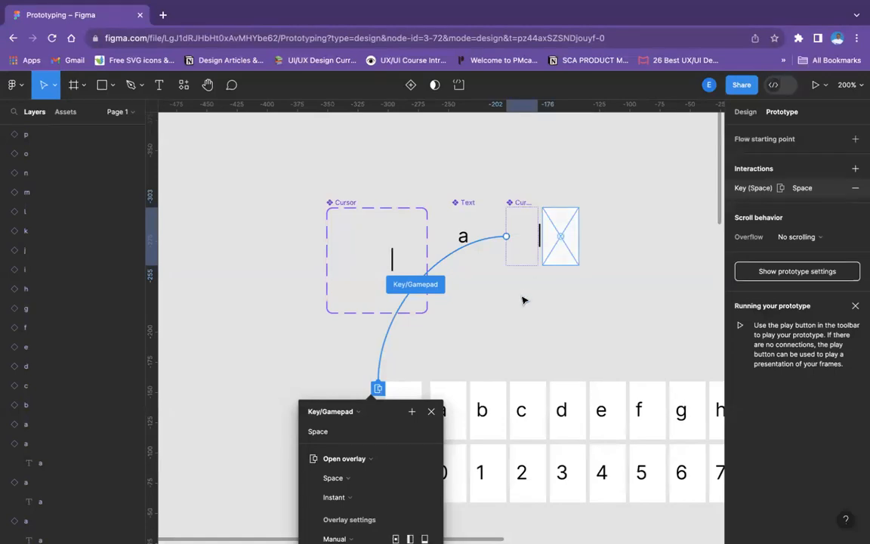
pyautogui.click(475, 316)
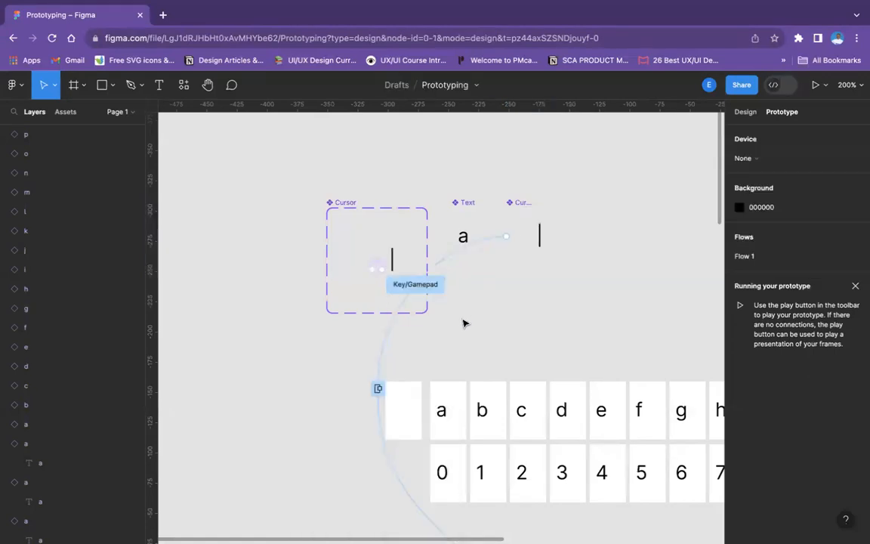
# Add an interaction from the Space instance to the Cursor + text component with an After delay trigger of 800 ms
pyautogui.click(393, 401)
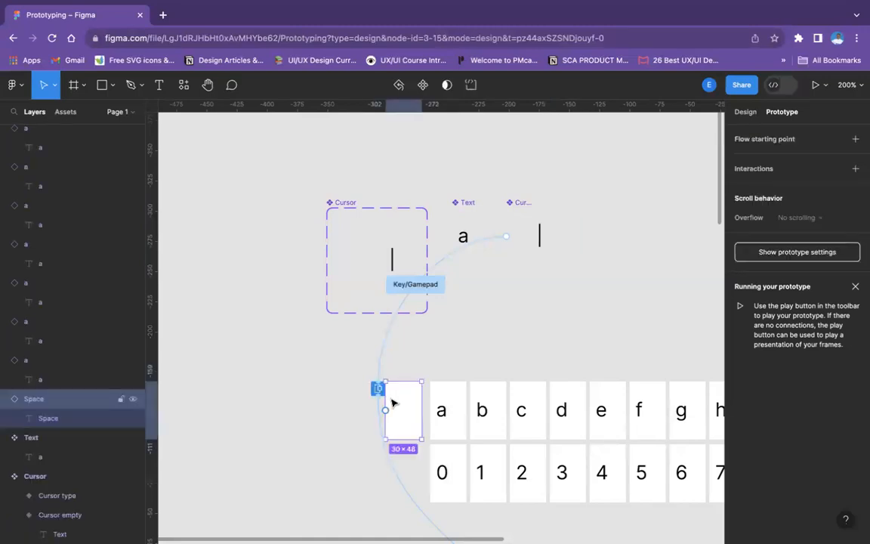
pyautogui.moveTo(414, 343)
pyautogui.mouseDown()
pyautogui.moveTo(528, 296)
pyautogui.moveTo(530, 239)
pyautogui.mouseUp()
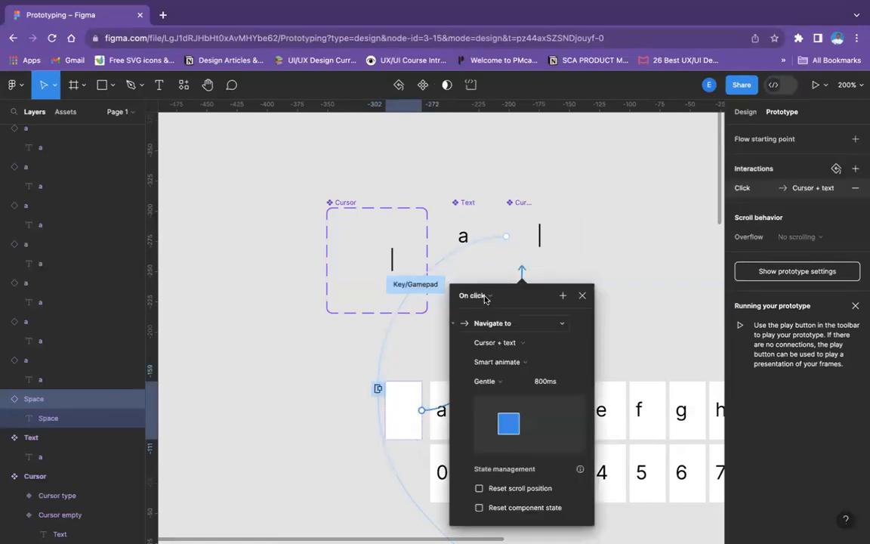
pyautogui.click(484, 300)
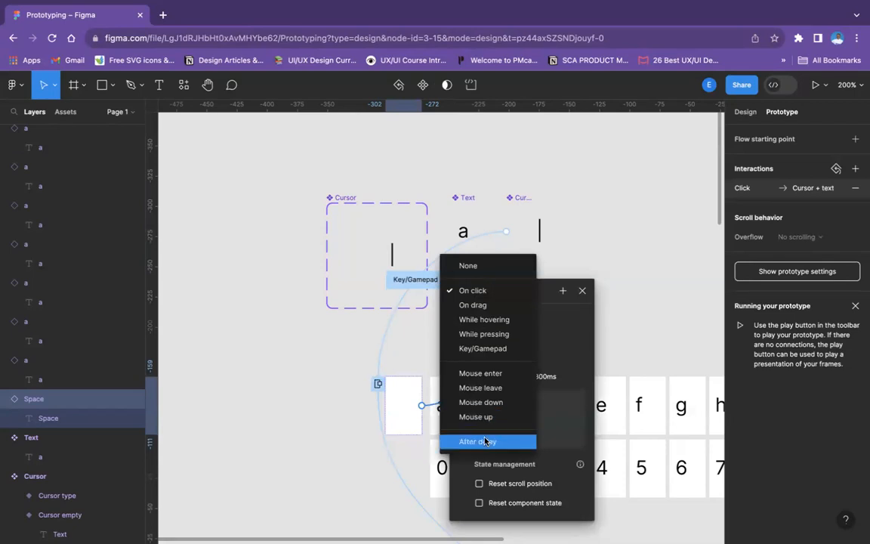
pyautogui.click(486, 441)
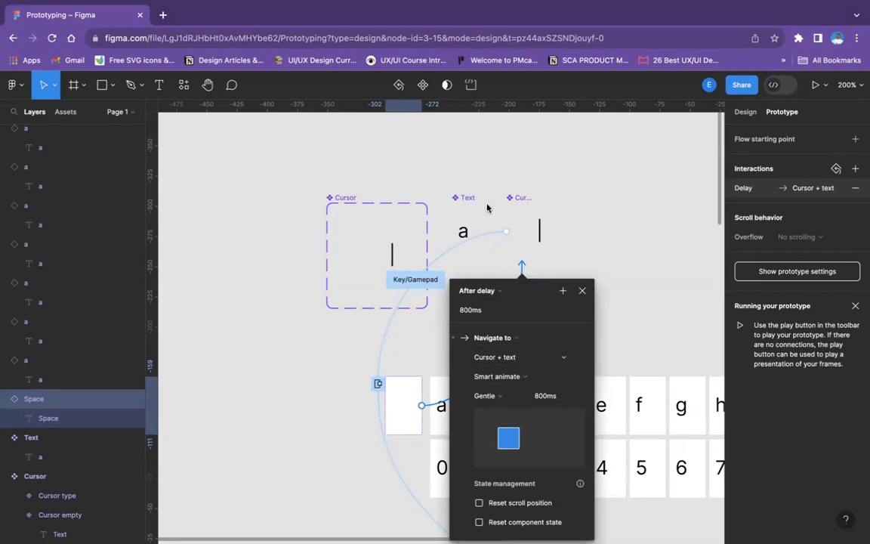
# Change the Space instance's 800 ms delay interaction to open Cursor + text as an overlay with Manual positioning
pyautogui.scroll(-3, 514, 204)
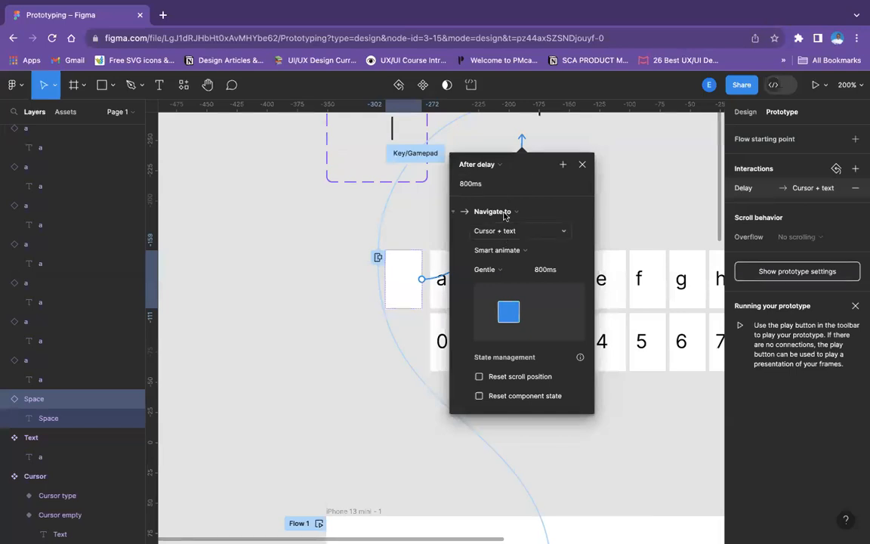
pyautogui.click(500, 212)
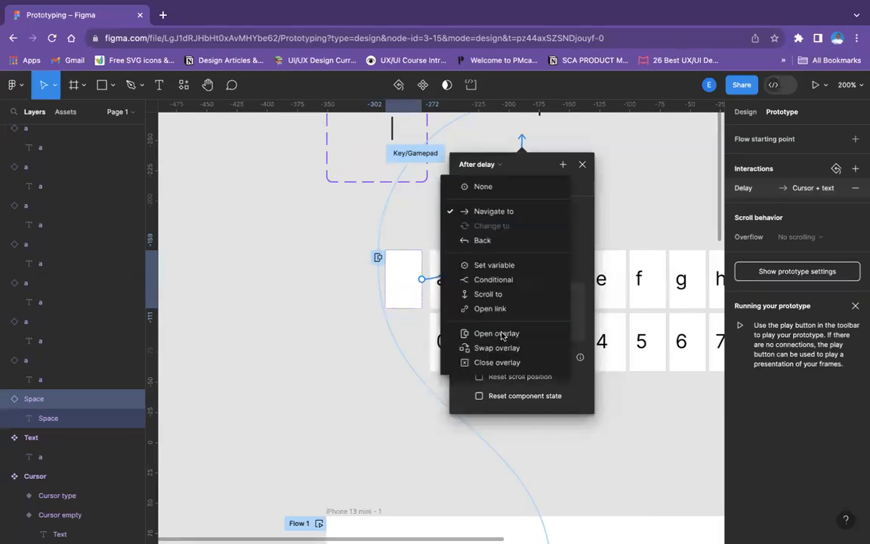
pyautogui.click(499, 333)
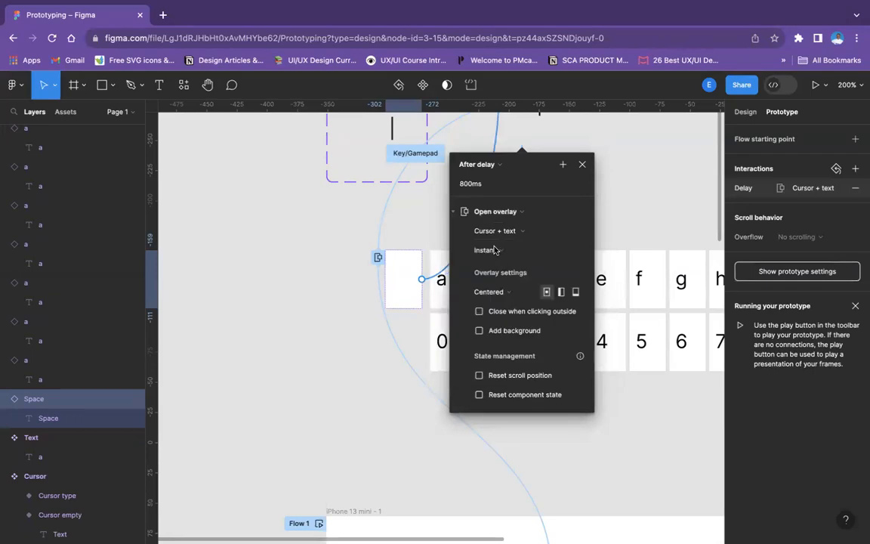
pyautogui.click(490, 292)
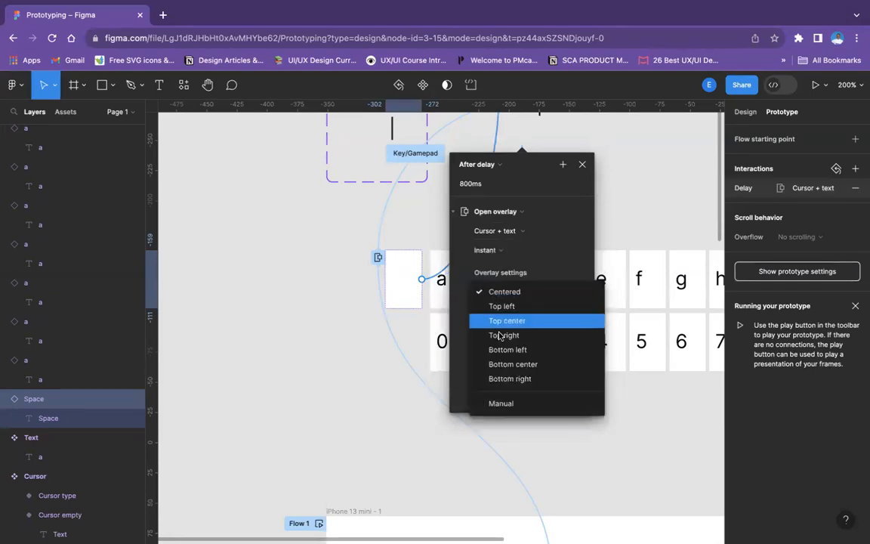
pyautogui.click(504, 403)
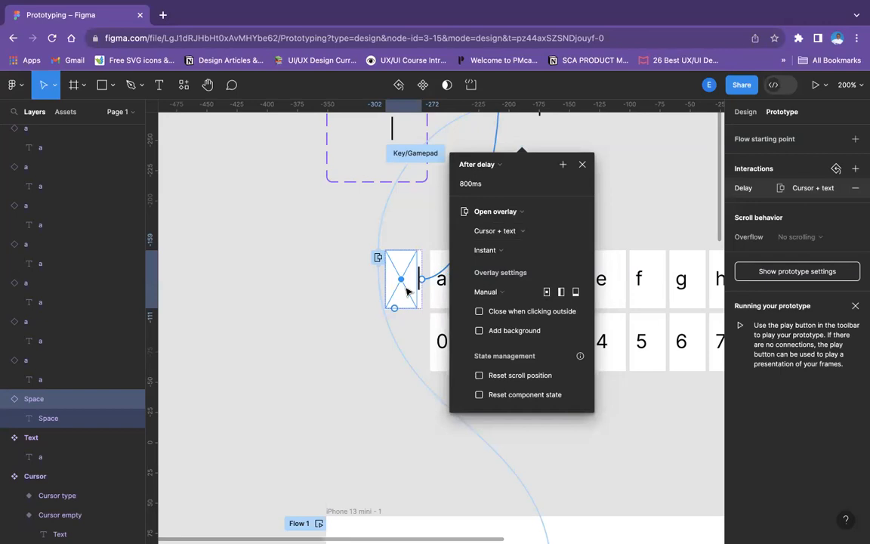
# Nudge the Cursor + text overlay placeholder to sit just inside the Space instance's left edge and close the interaction settings
pyautogui.press('Left')
pyautogui.press('Left')
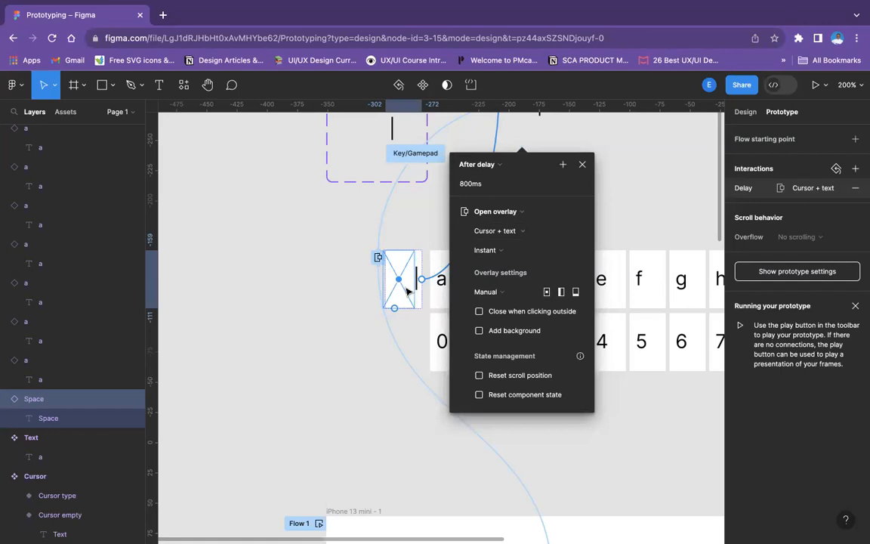
pyautogui.press('Left')
pyautogui.press('Left')
pyautogui.press('Left')
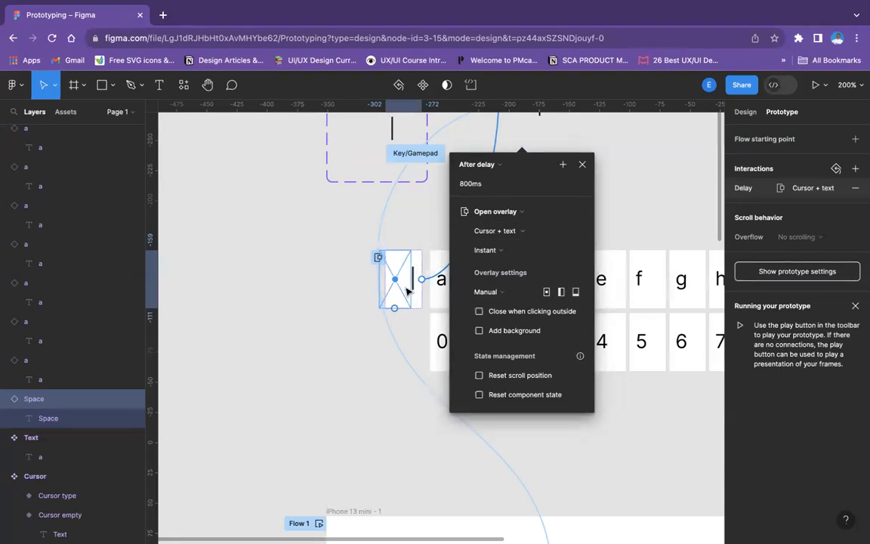
pyautogui.press('Right')
pyautogui.press('Right')
pyautogui.press('Right')
pyautogui.press('Right')
pyautogui.press('Right')
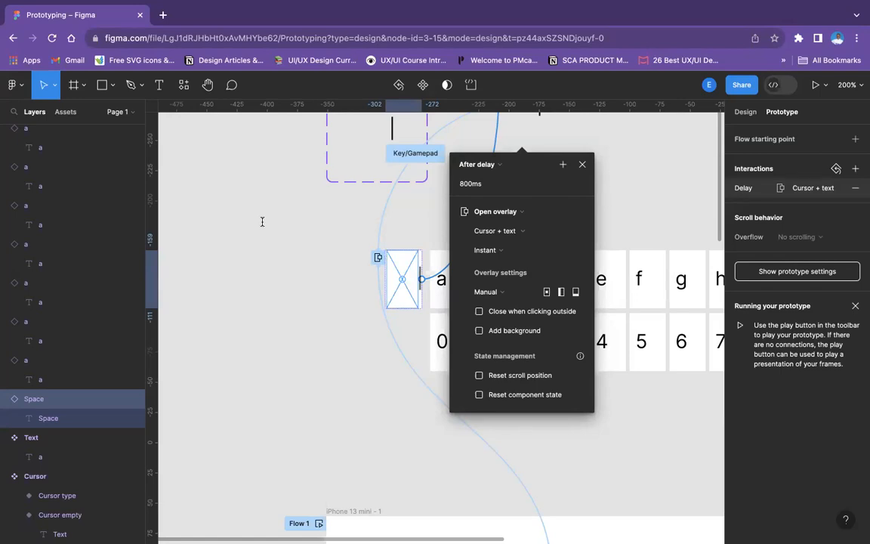
pyautogui.moveTo(612, 4)
pyautogui.click(581, 166)
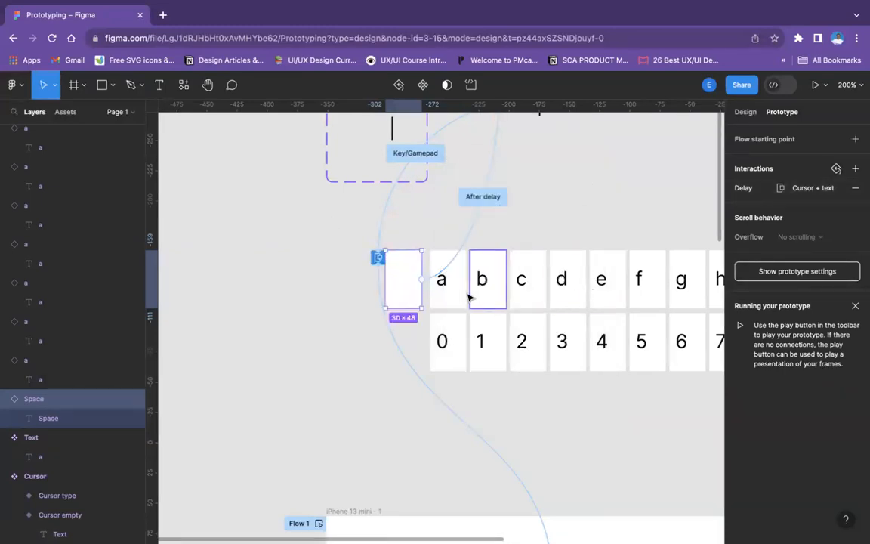
# Hide the white FFFFFF fill of the Space instance
pyautogui.click(748, 113)
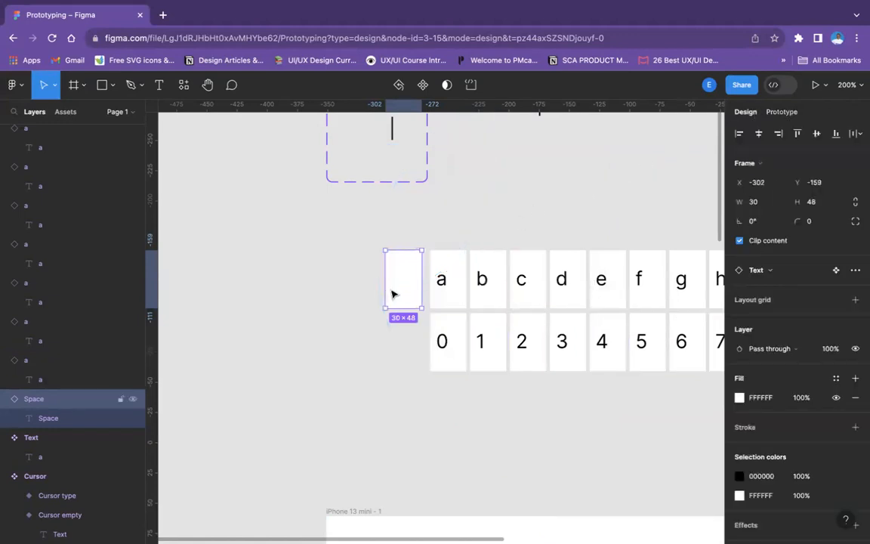
pyautogui.click(836, 398)
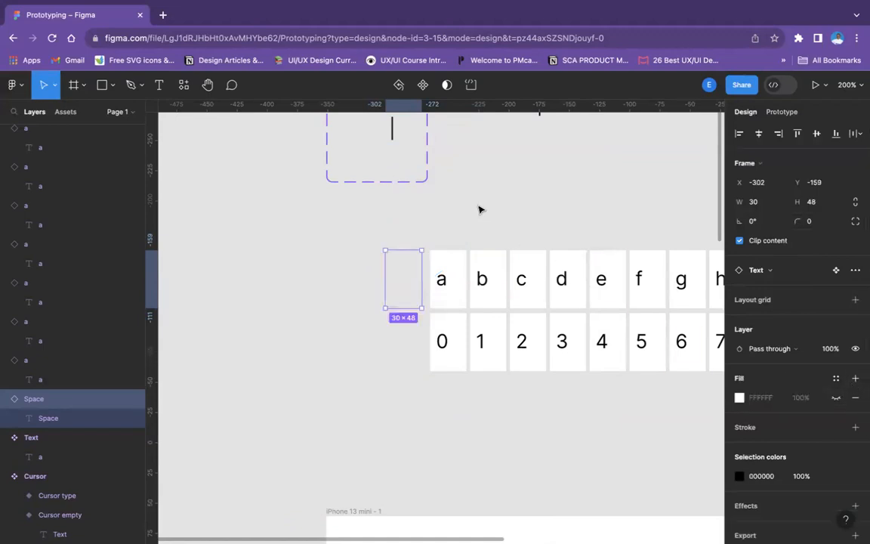
# Add a prototype interaction from the Cursor + text component to the letter a instance
pyautogui.hscroll(5, 478, 209)
pyautogui.scroll(2, 478, 209)
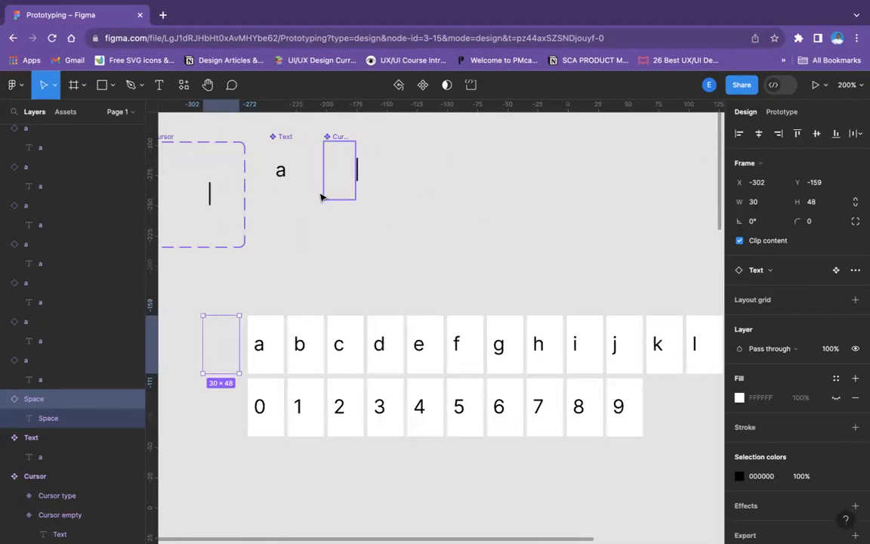
pyautogui.click(345, 139)
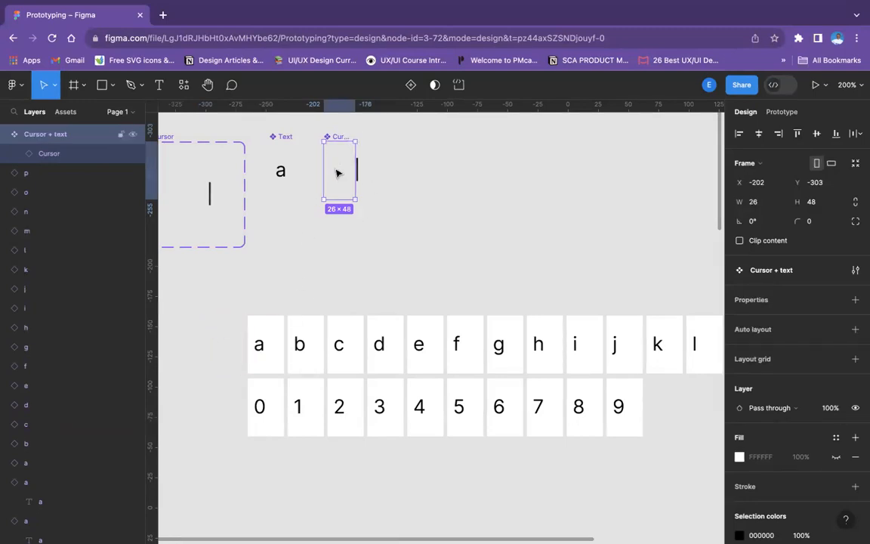
pyautogui.click(783, 113)
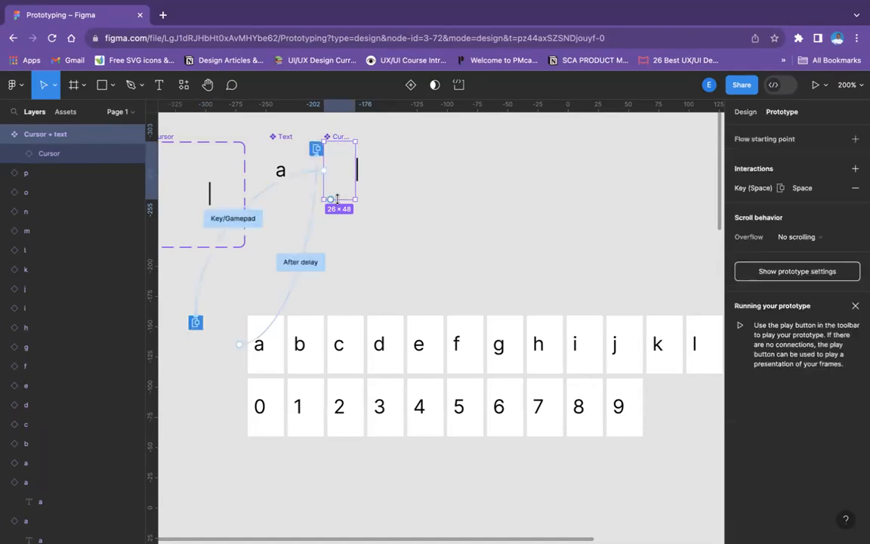
pyautogui.moveTo(341, 141); pyautogui.dragTo(266, 325)
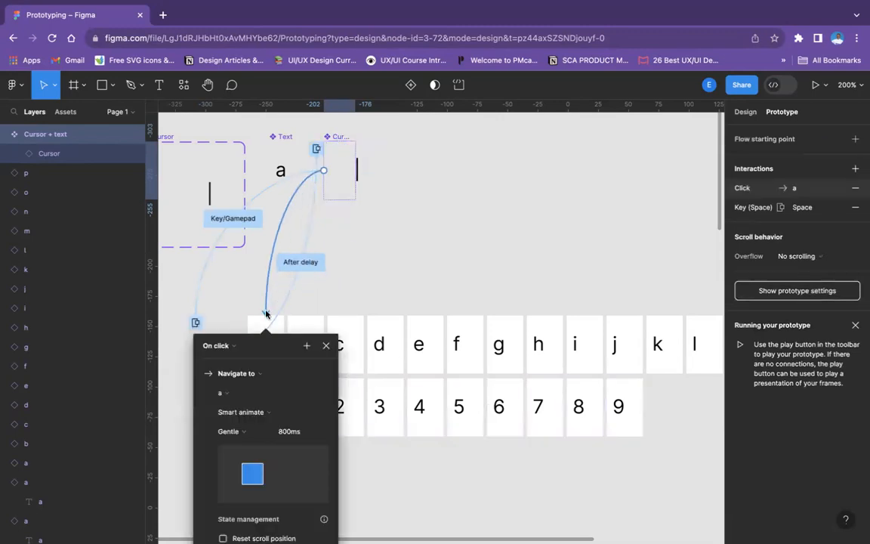
# Change the trigger of the interaction from Cursor + text to letter a to Key/Gamepad and assign the A key
pyautogui.scroll(-2, 226, 317)
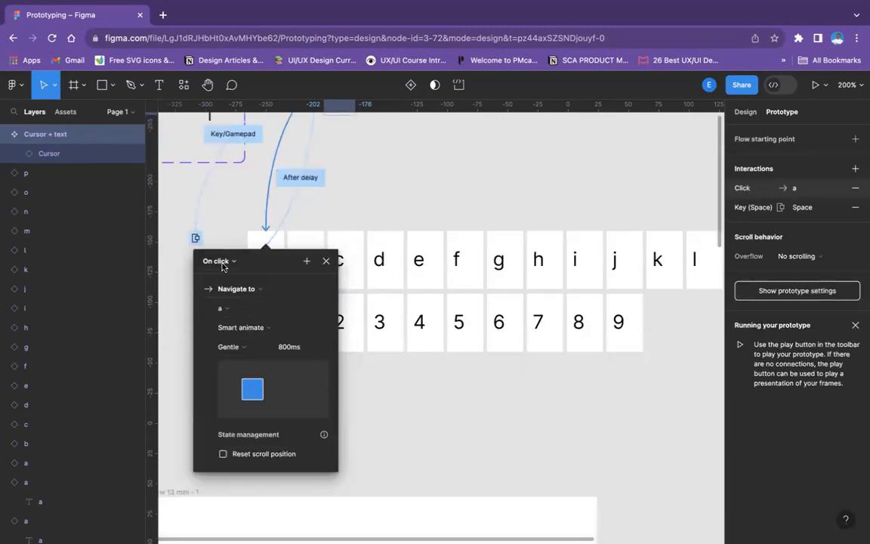
pyautogui.click(218, 260)
pyautogui.click(226, 319)
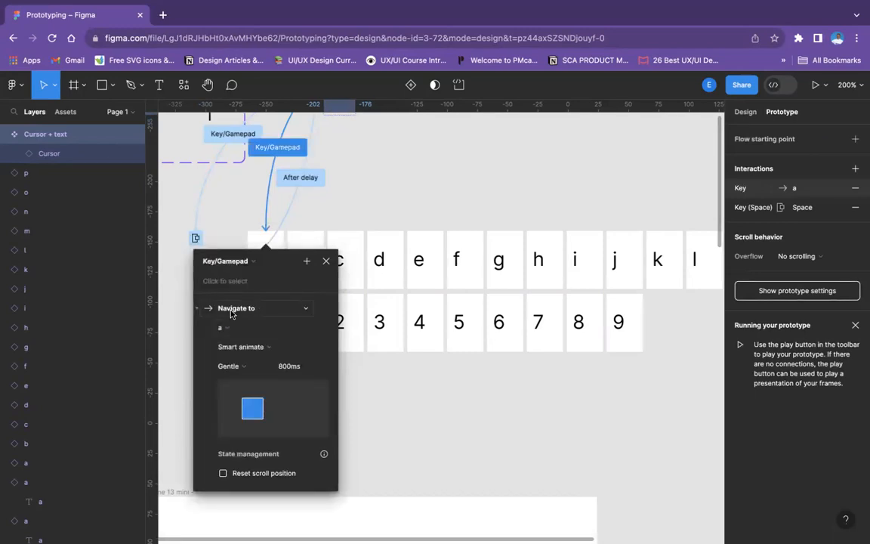
pyautogui.click(233, 281)
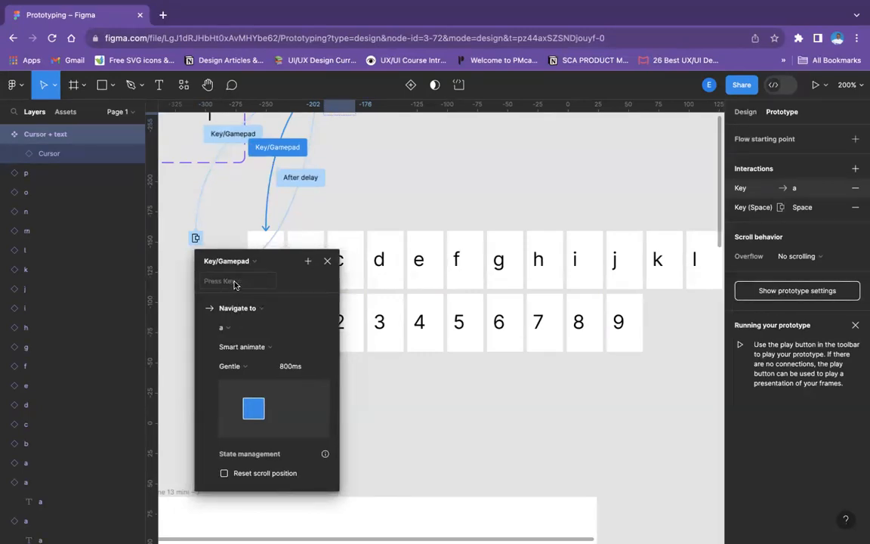
pyautogui.press('a')
pyautogui.press('Escape')
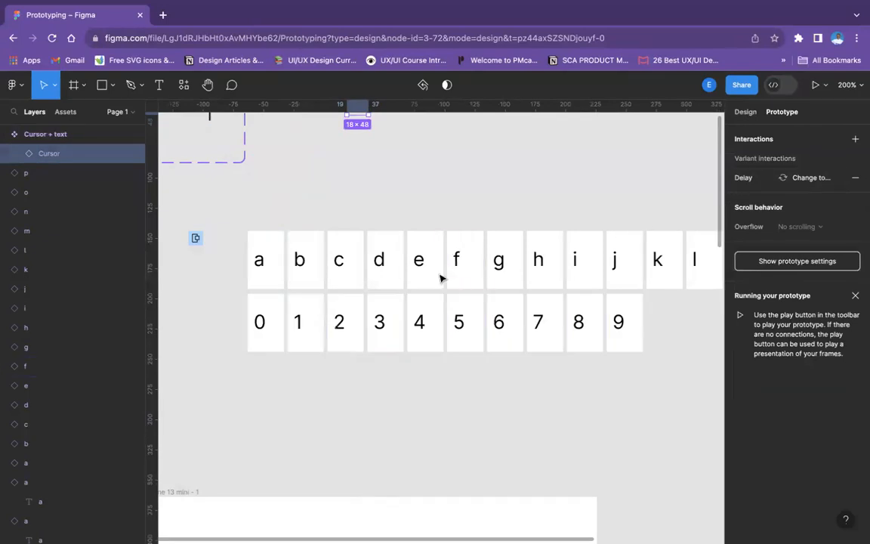
# Examine the prototype interactions on the letter a instance and the Cursor + text component
pyautogui.click(274, 266)
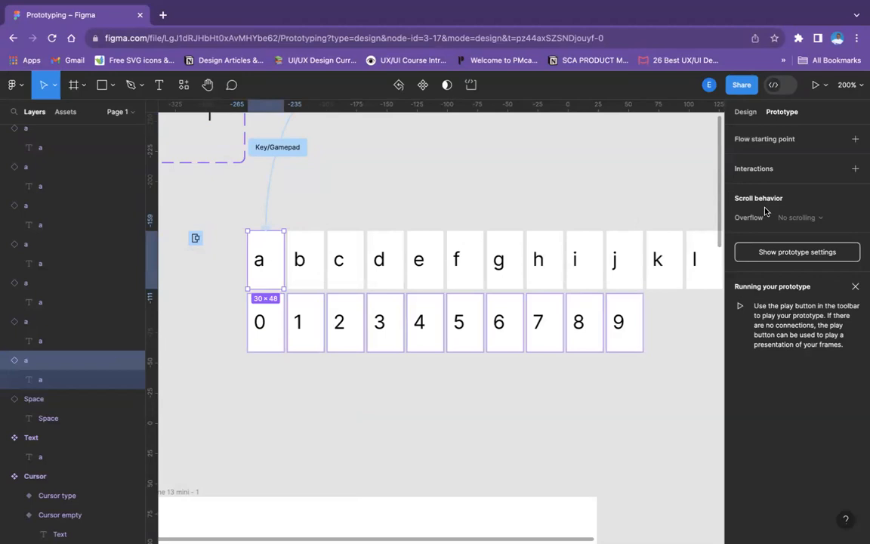
pyautogui.scroll(1, 315, 198)
pyautogui.scroll(6, 313, 198)
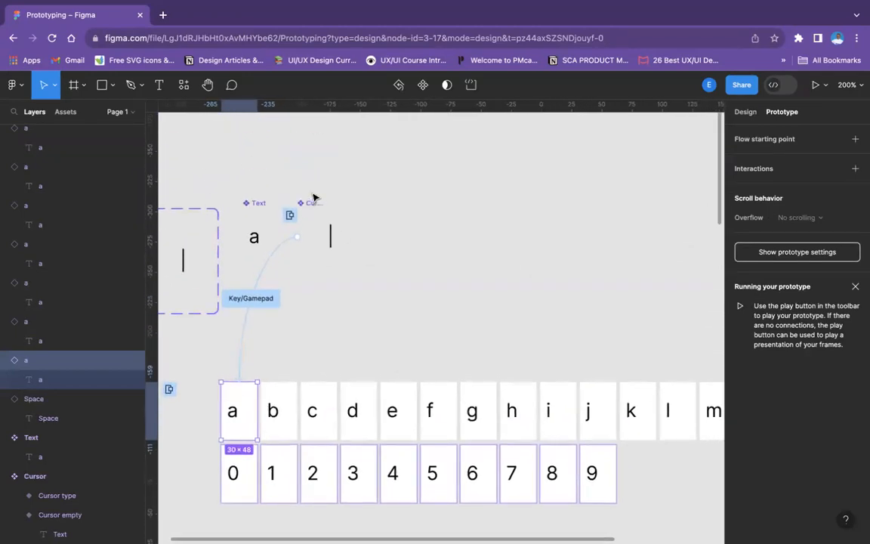
pyautogui.click(317, 292)
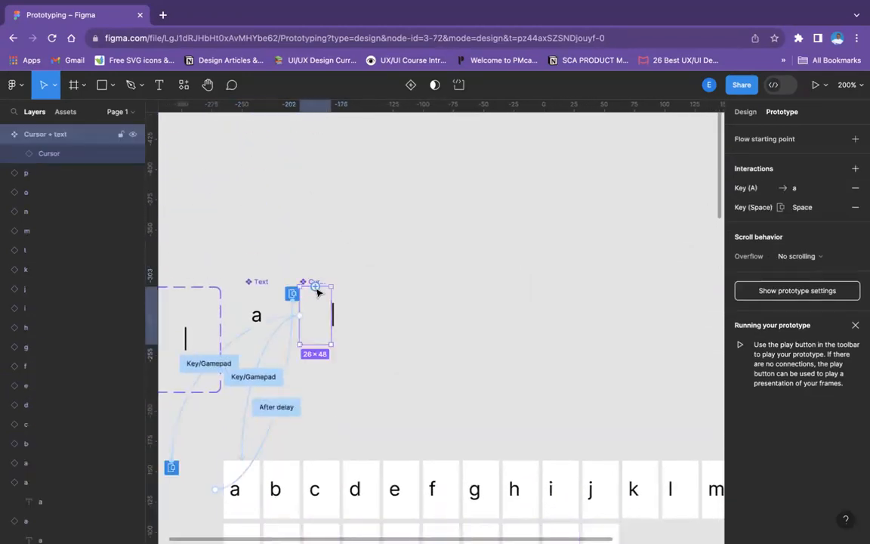
pyautogui.scroll(-3, 283, 436)
pyautogui.scroll(-2, 282, 436)
pyautogui.hscroll(-1, 283, 436)
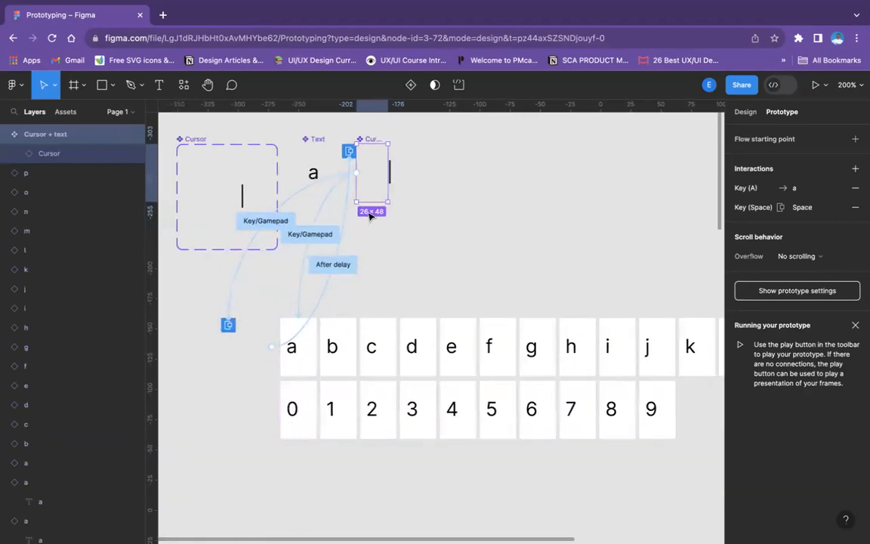
pyautogui.click(305, 357)
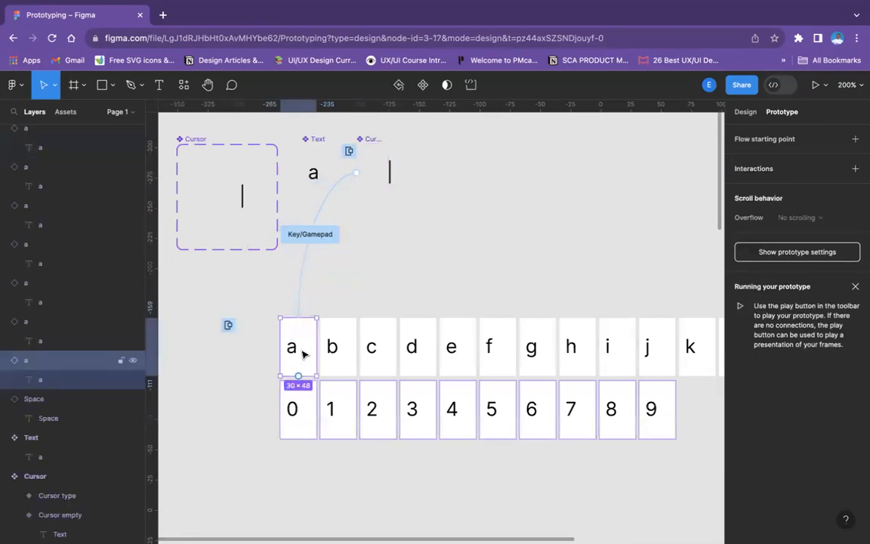
# Reassign the A key as the trigger of the interaction from Cursor + text to letter a
pyautogui.click(300, 302)
pyautogui.scroll(-2, 287, 374)
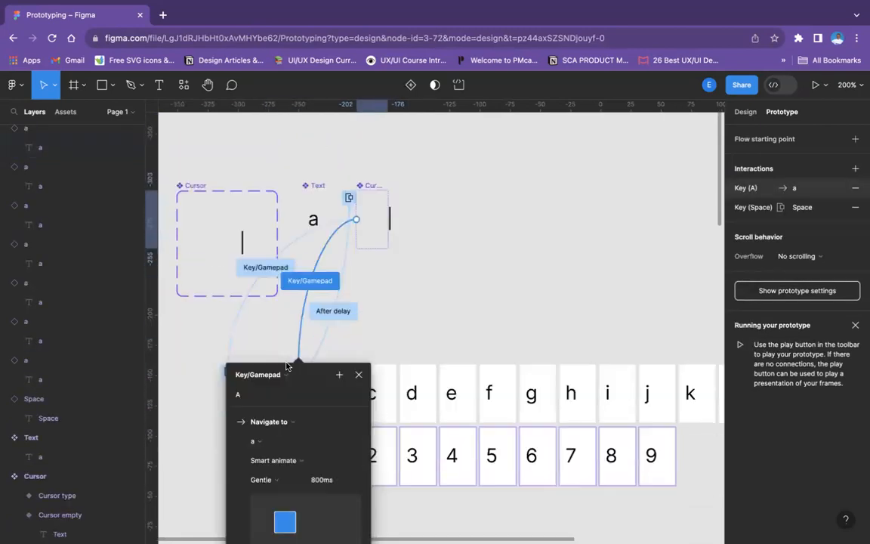
pyautogui.click(246, 324)
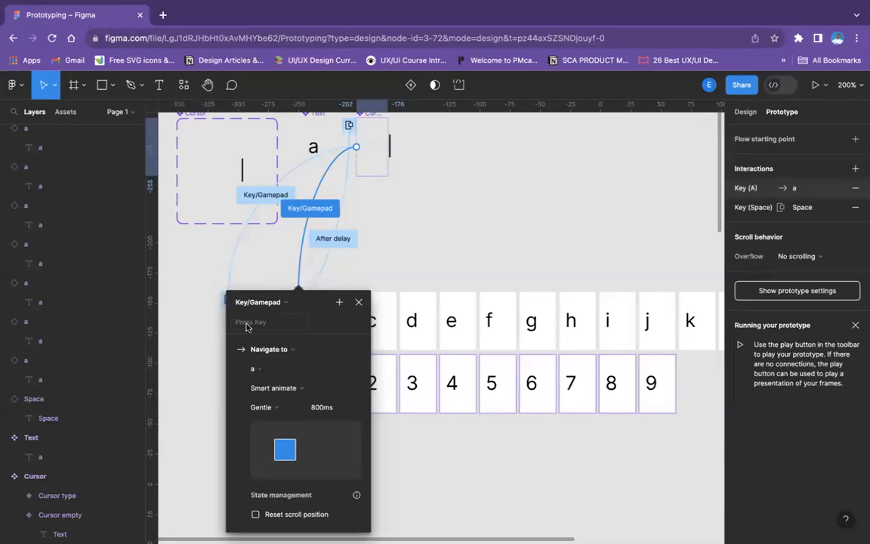
pyautogui.press('a')
pyautogui.press('Return')
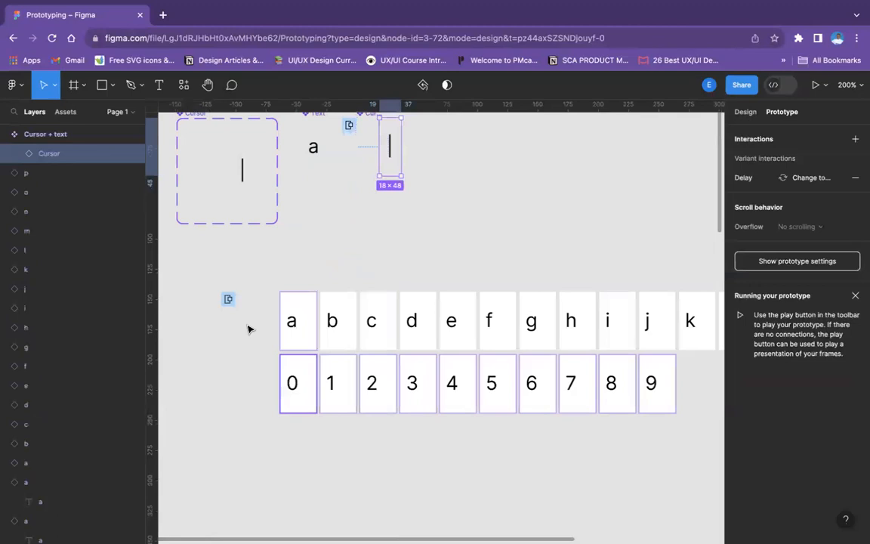
# Change the Cursor + text component's A-key interaction to open the letter a instance as an overlay
pyautogui.scroll(2, 484, 225)
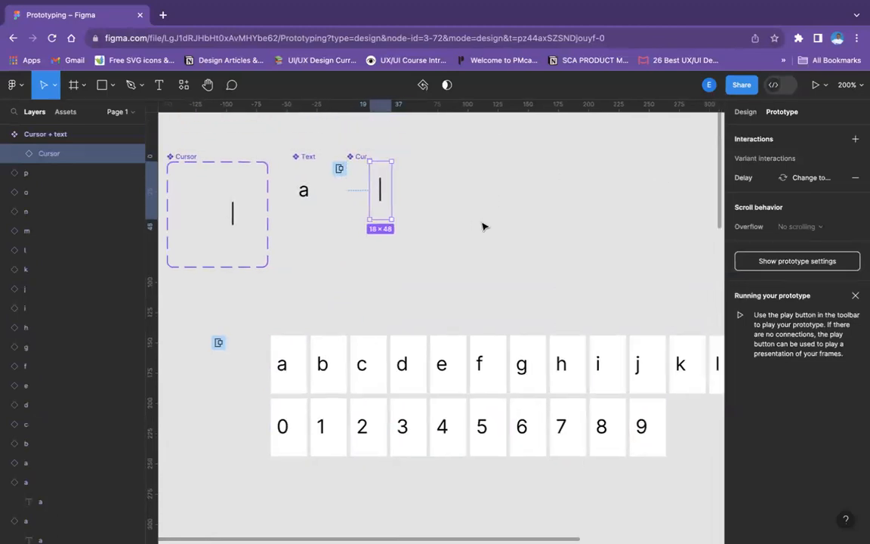
pyautogui.scroll(2, 484, 226)
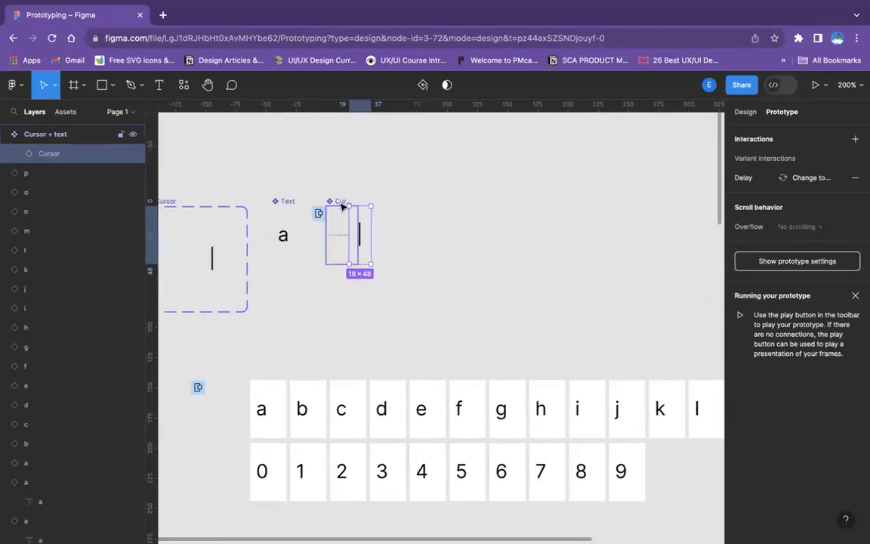
pyautogui.click(370, 193)
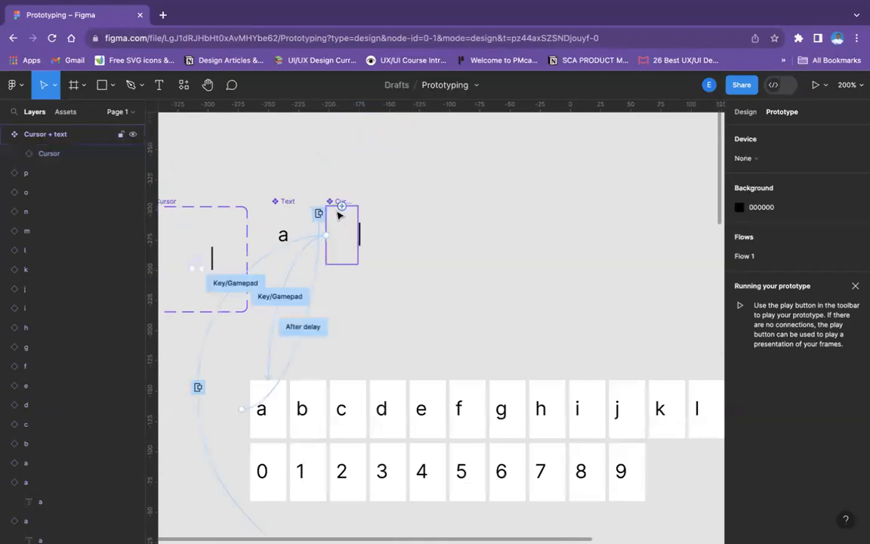
pyautogui.click(337, 201)
pyautogui.click(340, 200)
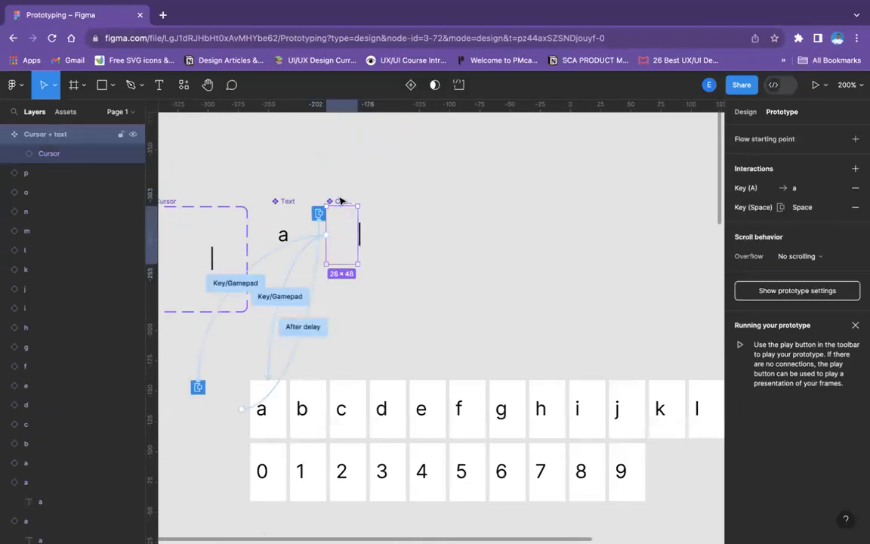
pyautogui.click(270, 363)
pyautogui.scroll(-3, 263, 425)
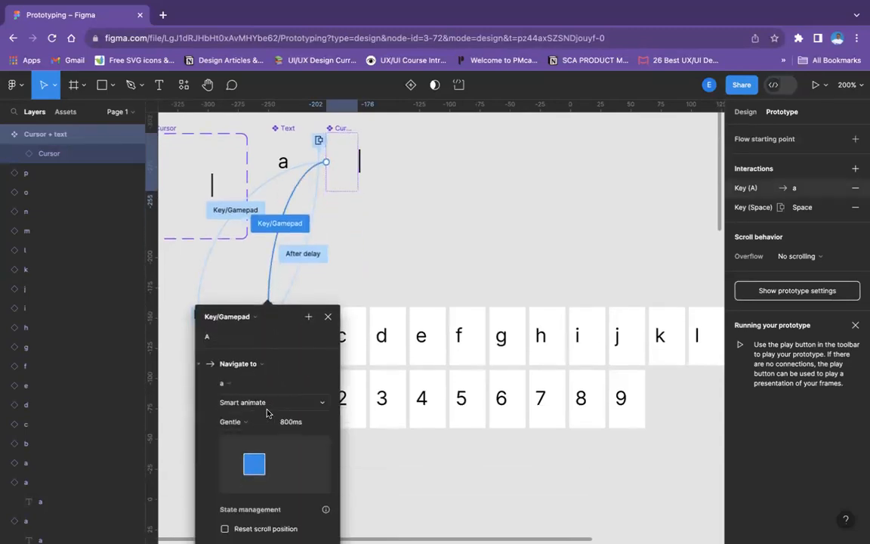
pyautogui.scroll(-8, 267, 412)
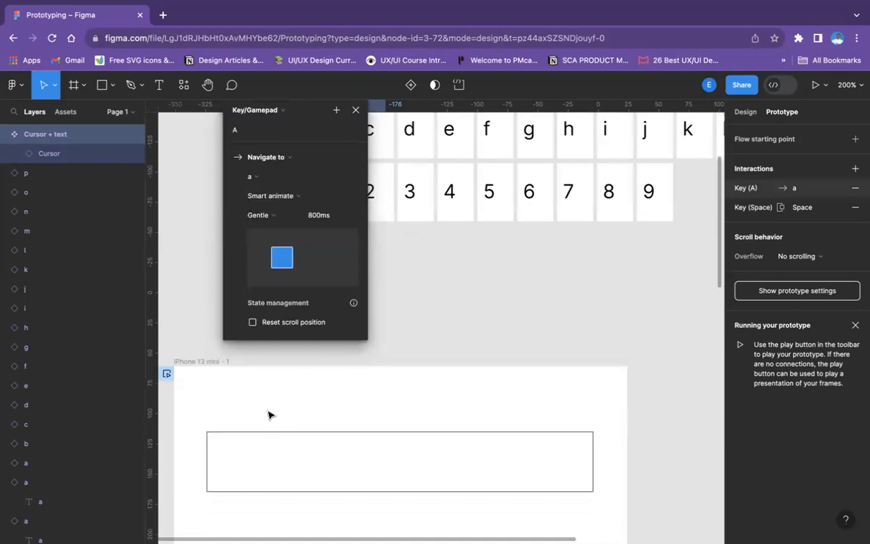
pyautogui.click(287, 158)
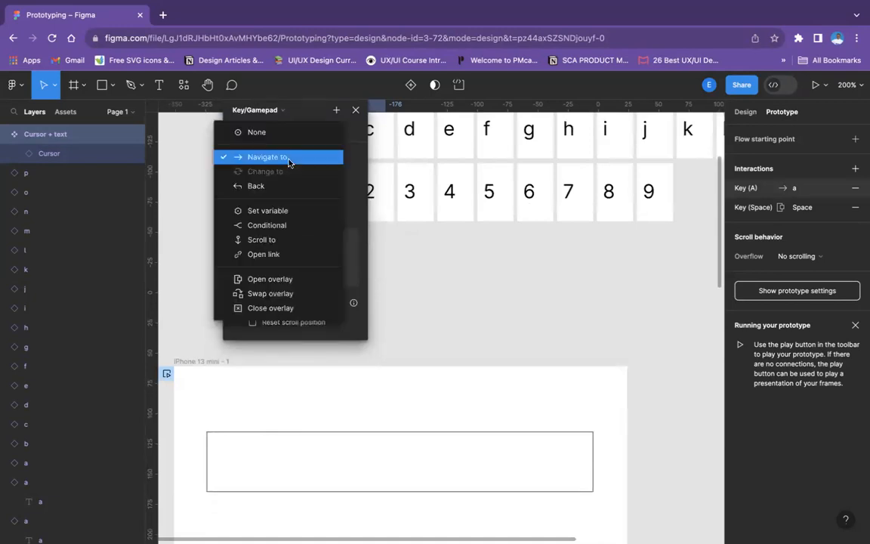
pyautogui.click(280, 278)
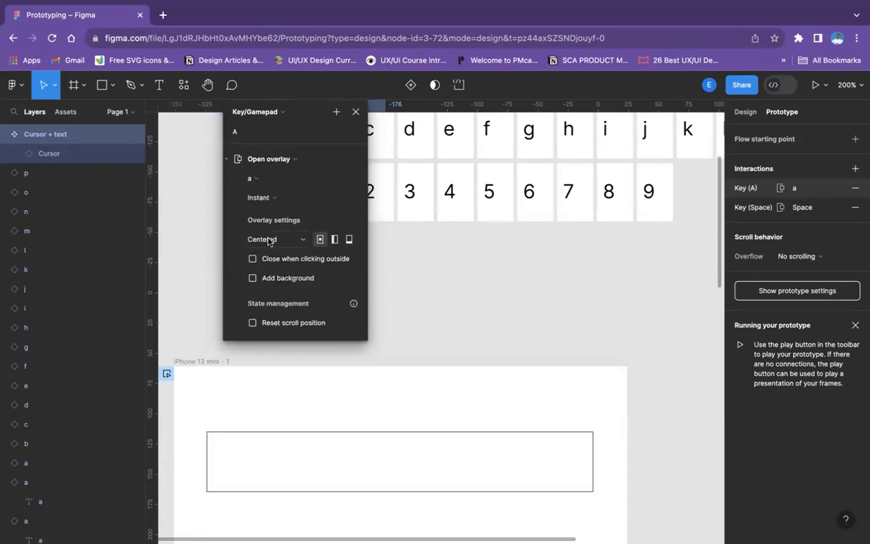
# Set the A-key overlay's position to Manual and place the a overlay directly beside the cursor of the Cursor + text component
pyautogui.click(261, 239)
pyautogui.click(281, 350)
pyautogui.scroll(7, 357, 226)
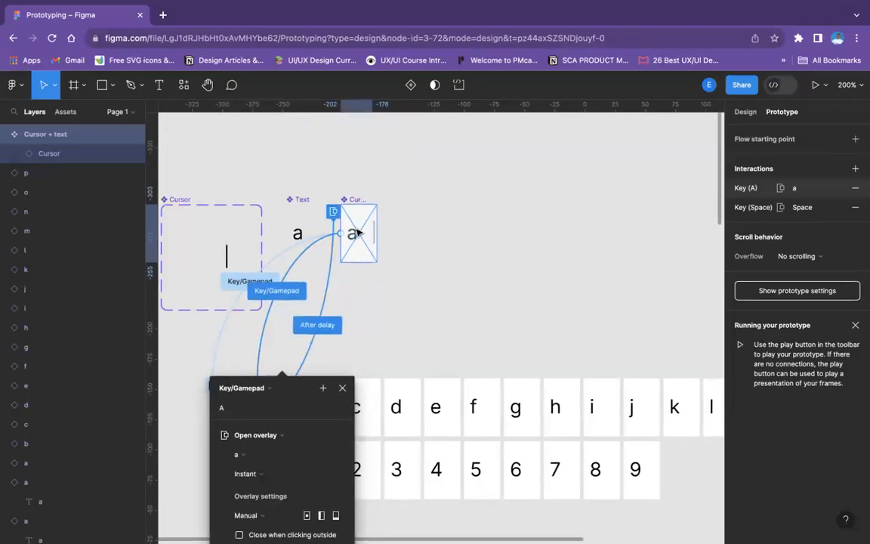
pyautogui.press('Right')
pyautogui.press('Right')
pyautogui.press('Right')
pyautogui.press('Right')
pyautogui.press('Right')
pyautogui.press('Right')
pyautogui.press('Right')
pyautogui.press('Right')
pyautogui.press('Right')
pyautogui.press('Right')
pyautogui.press('Right')
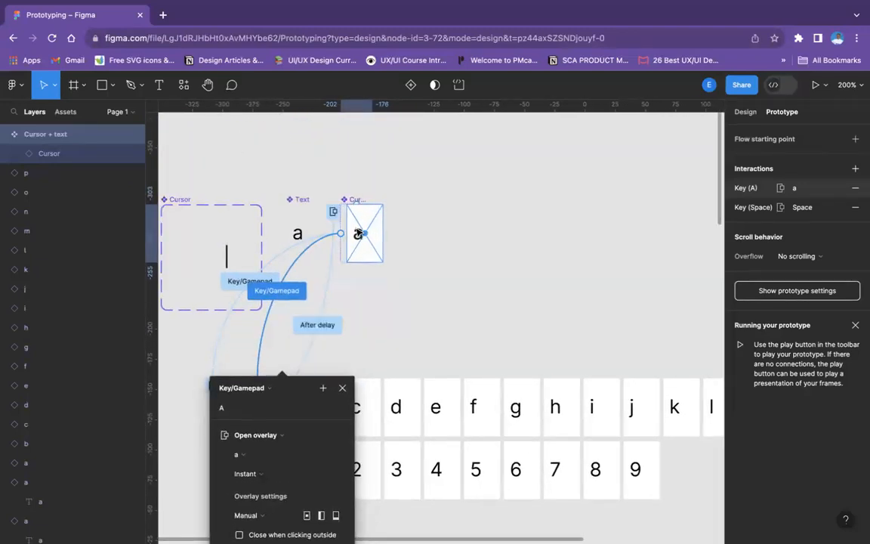
pyautogui.press('Right')
pyautogui.press('Right')
pyautogui.press('Right')
pyautogui.press('Right')
pyautogui.press('Right')
pyautogui.press('Right')
pyautogui.press('Right')
pyautogui.press('Right')
pyautogui.press('Right')
pyautogui.press('Right')
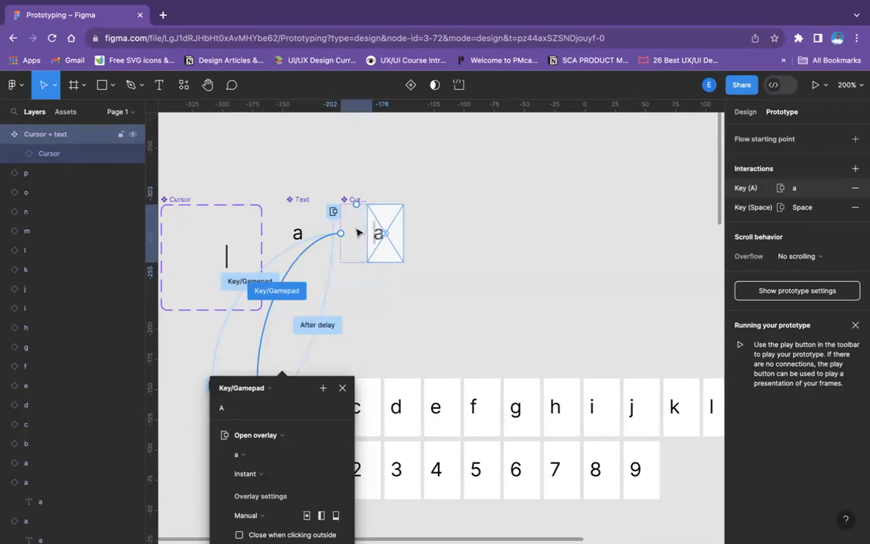
pyautogui.press('Right')
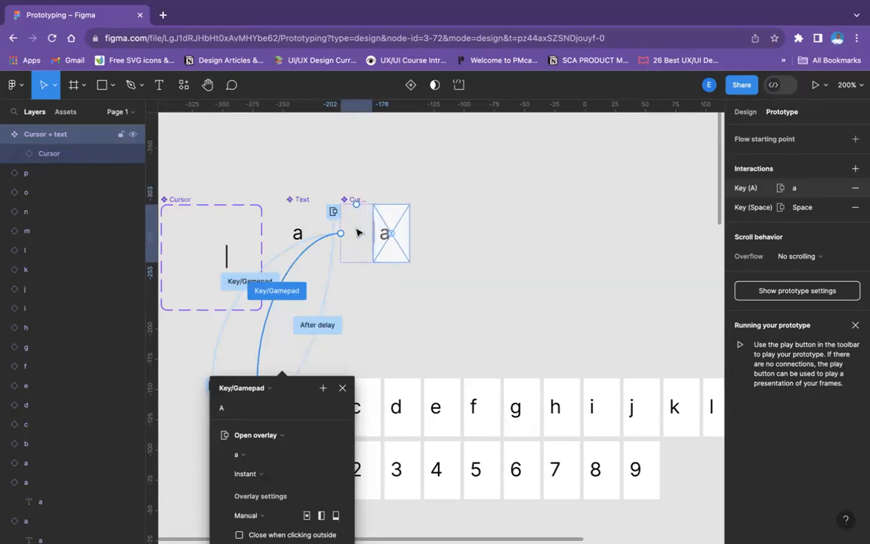
pyautogui.press('Left')
pyautogui.press('Left')
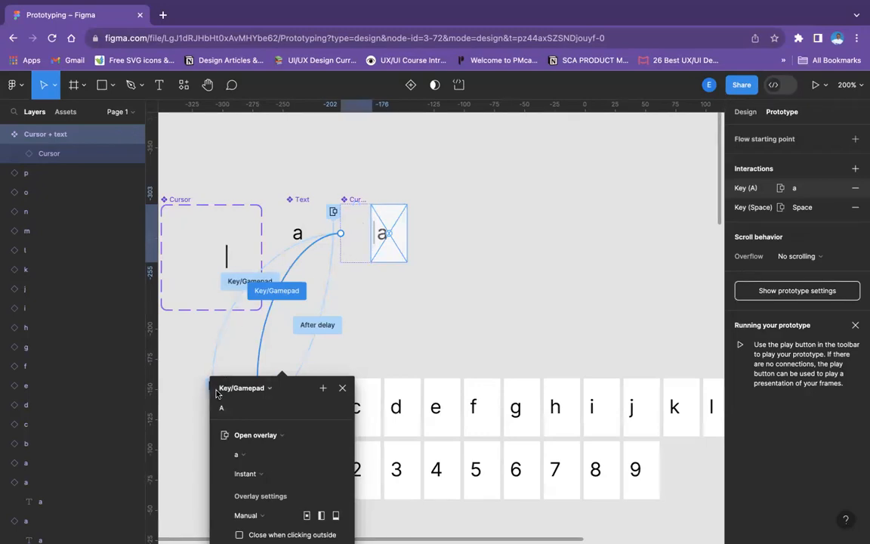
# Connect the letter a instance back to the Cursor + text component with an Open overlay interaction
pyautogui.click(249, 387)
pyautogui.click(406, 378)
pyautogui.moveTo(288, 391); pyautogui.dragTo(578, 377)
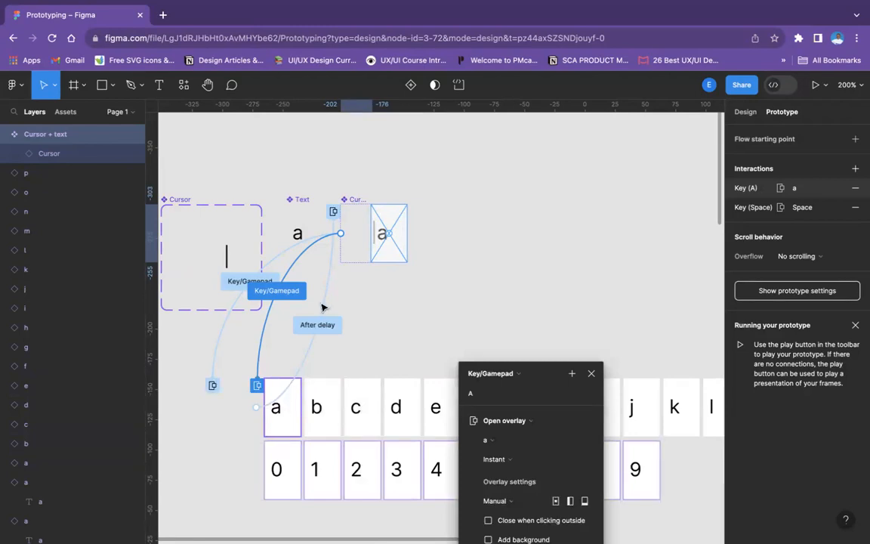
pyautogui.click(288, 392)
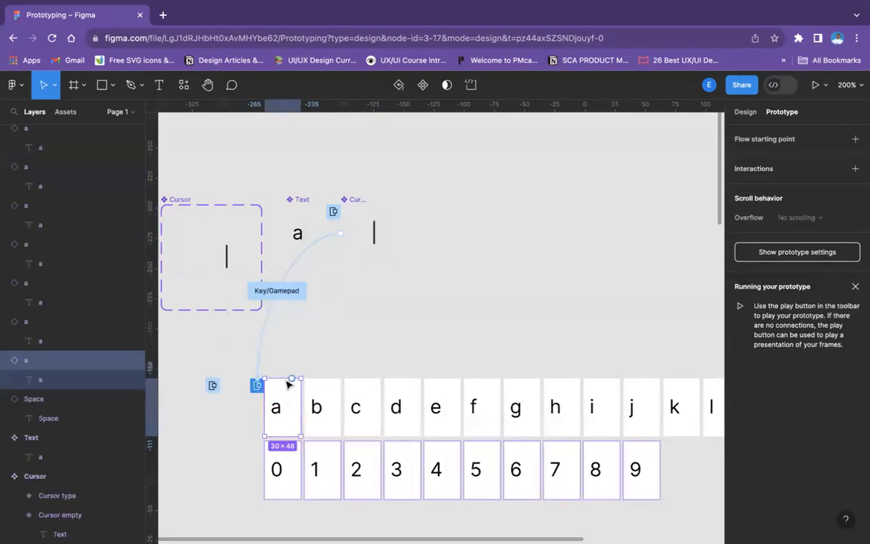
pyautogui.moveTo(300, 407); pyautogui.dragTo(353, 233)
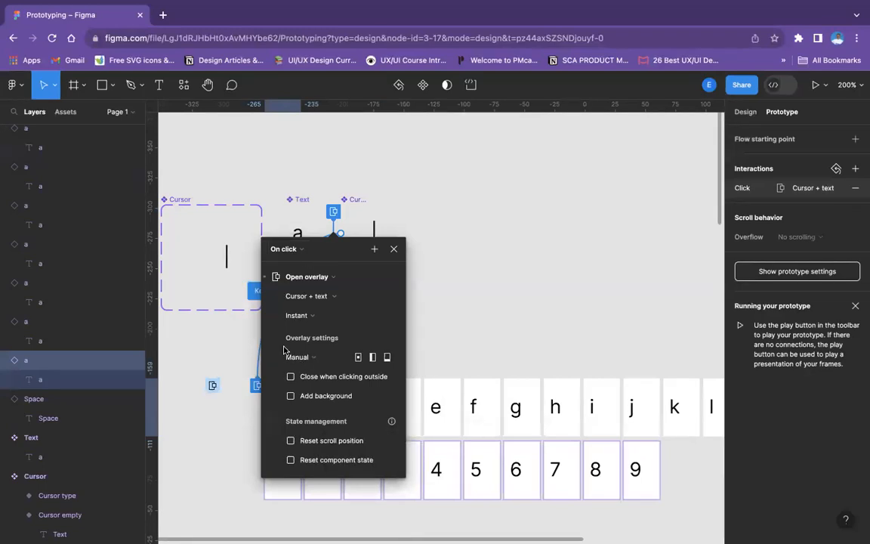
pyautogui.click(301, 277)
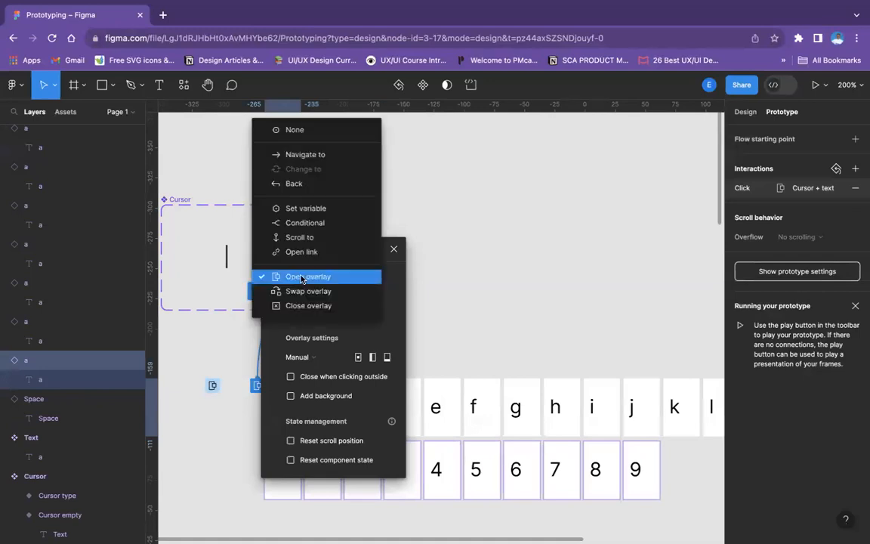
pyautogui.click(302, 277)
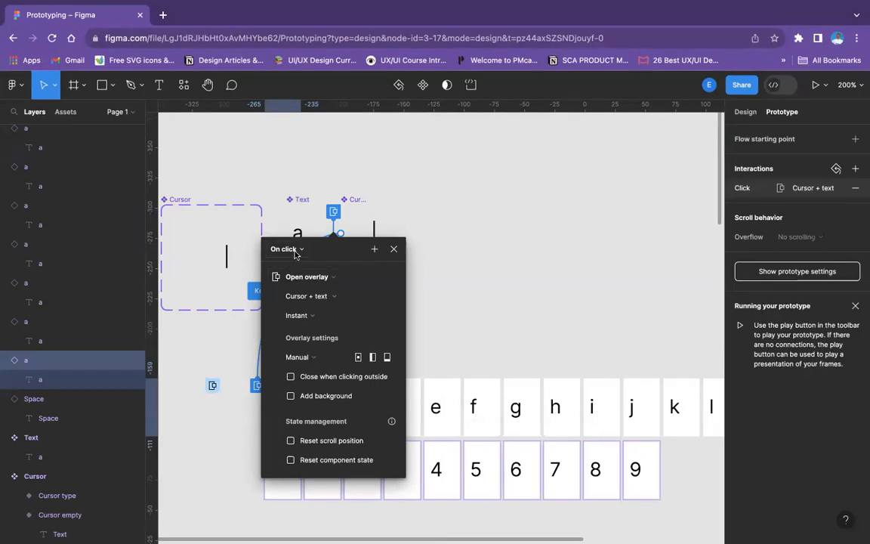
# Set the trigger of letter a's interaction to After delay at 1 ms with the Instant animation
pyautogui.click(295, 252)
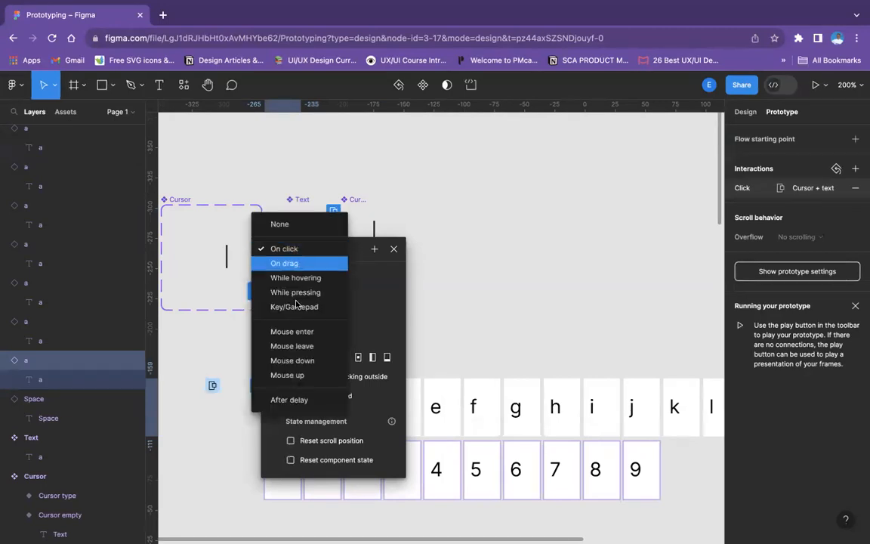
pyautogui.click(296, 400)
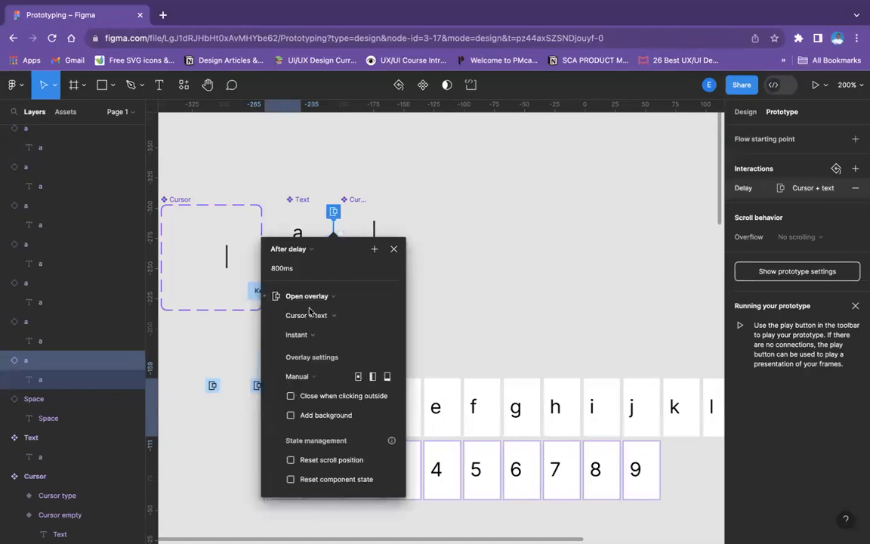
pyautogui.click(276, 268)
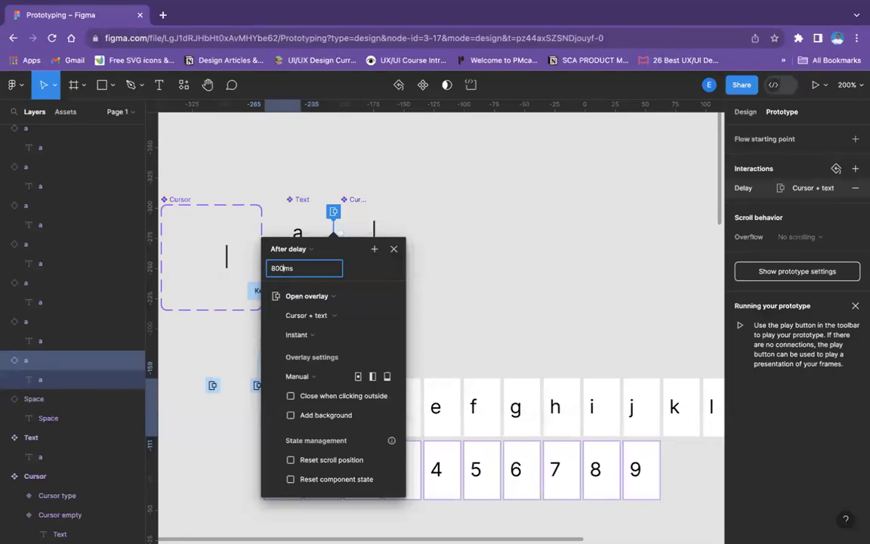
pyautogui.press('BackSpace')
pyautogui.press('BackSpace')
pyautogui.press('BackSpace')
pyautogui.write('1')
pyautogui.click(327, 339)
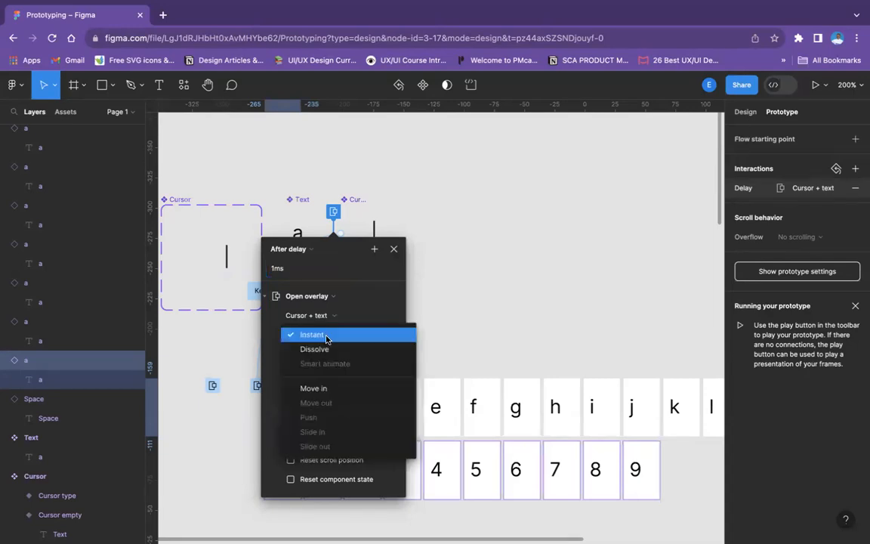
pyautogui.click(326, 338)
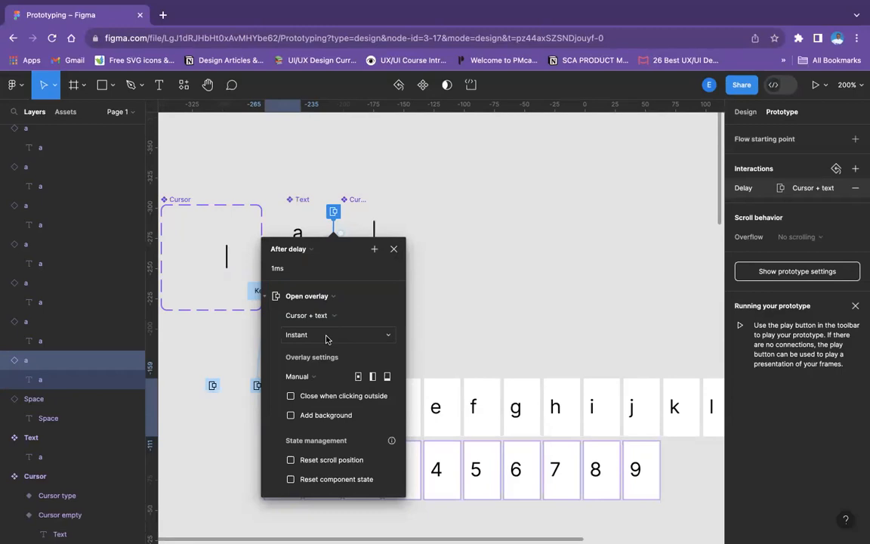
pyautogui.click(393, 248)
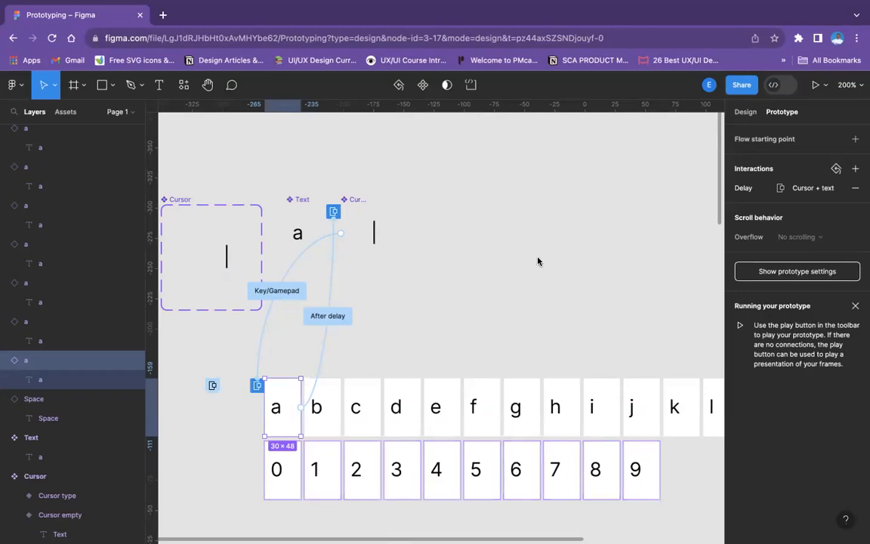
# Connect the Cursor + text component to letter b with a Key/Gamepad trigger assigned to the B key
pyautogui.click(362, 200)
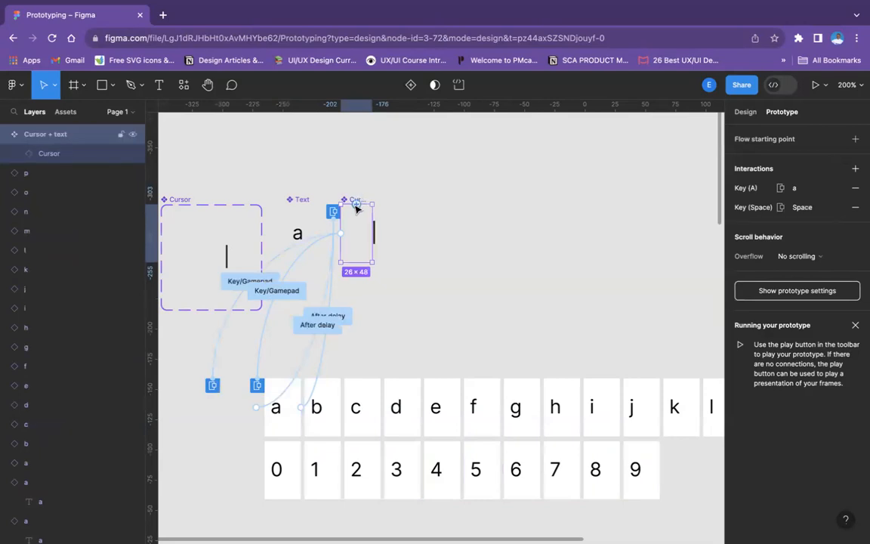
pyautogui.moveTo(347, 262); pyautogui.dragTo(337, 387)
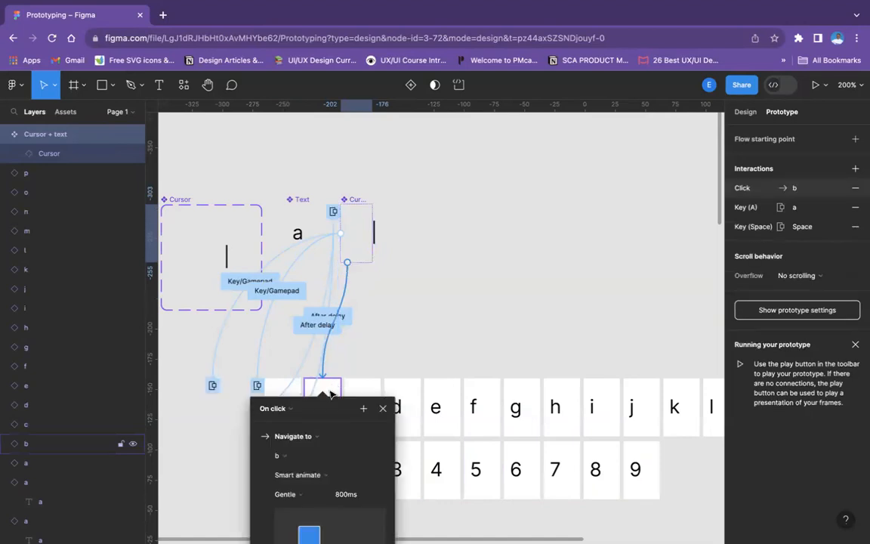
pyautogui.scroll(-5, 303, 226)
pyautogui.click(278, 239)
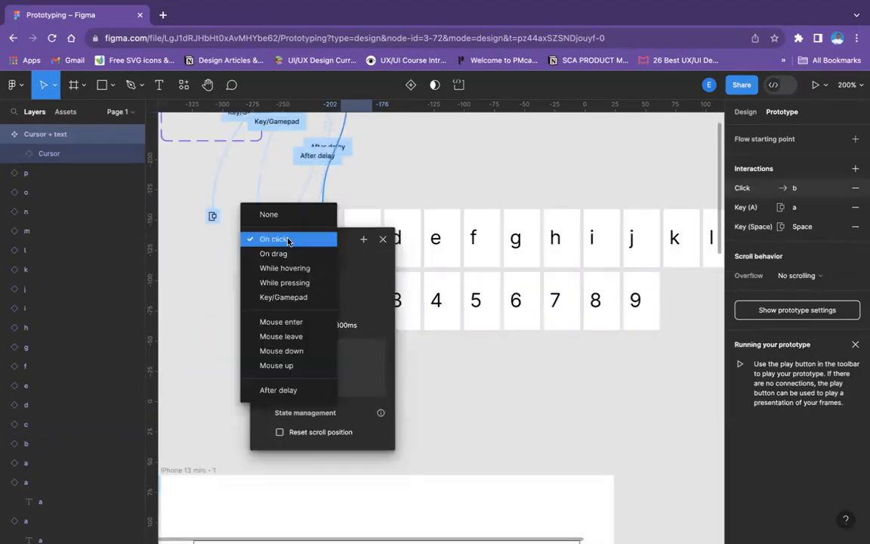
pyautogui.click(287, 298)
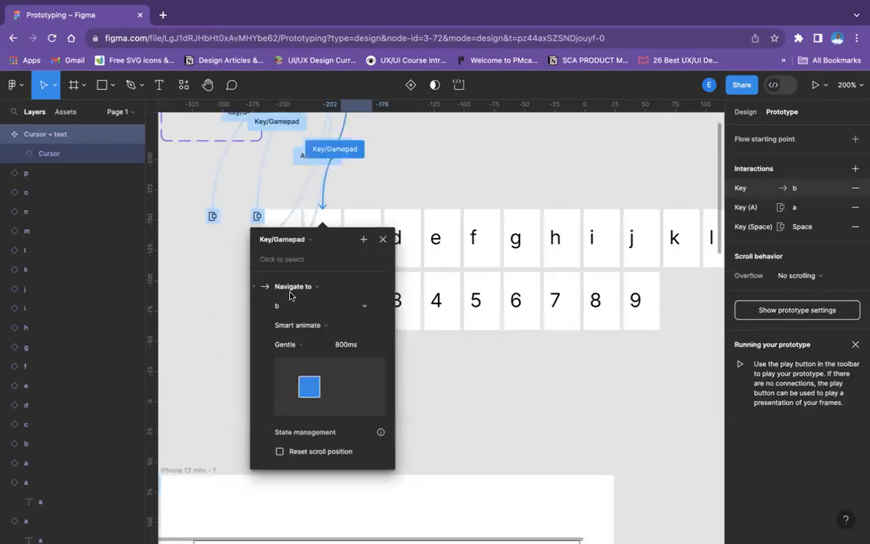
pyautogui.click(289, 263)
pyautogui.press('b')
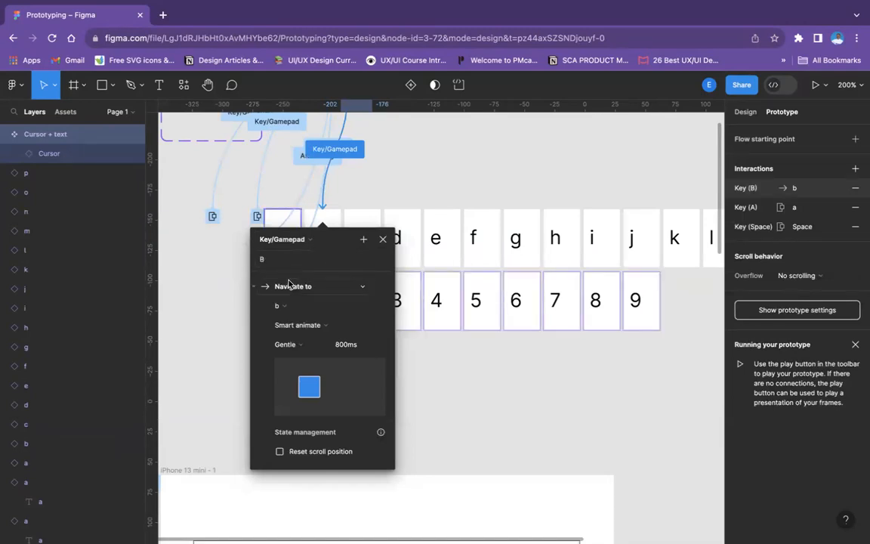
# Change the B-key interaction's action to Open overlay and set its overlay position to Manual
pyautogui.click(292, 289)
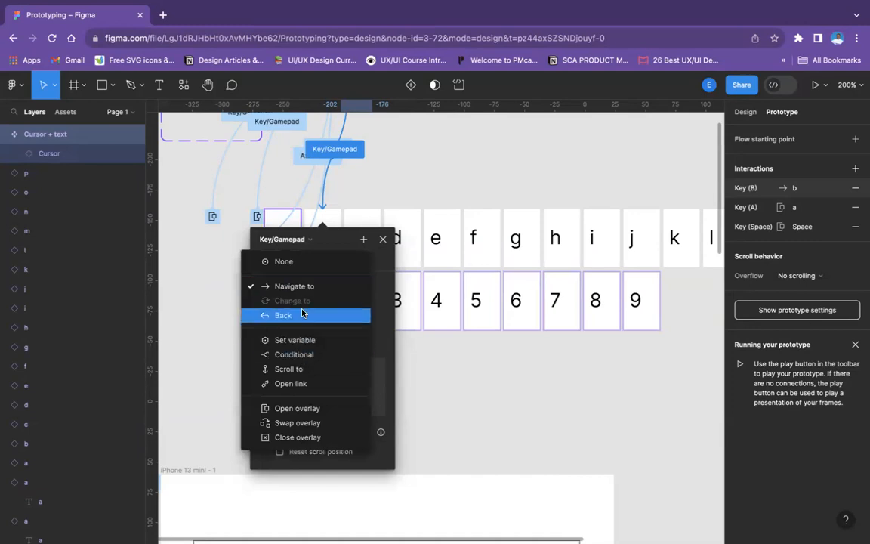
pyautogui.click(293, 410)
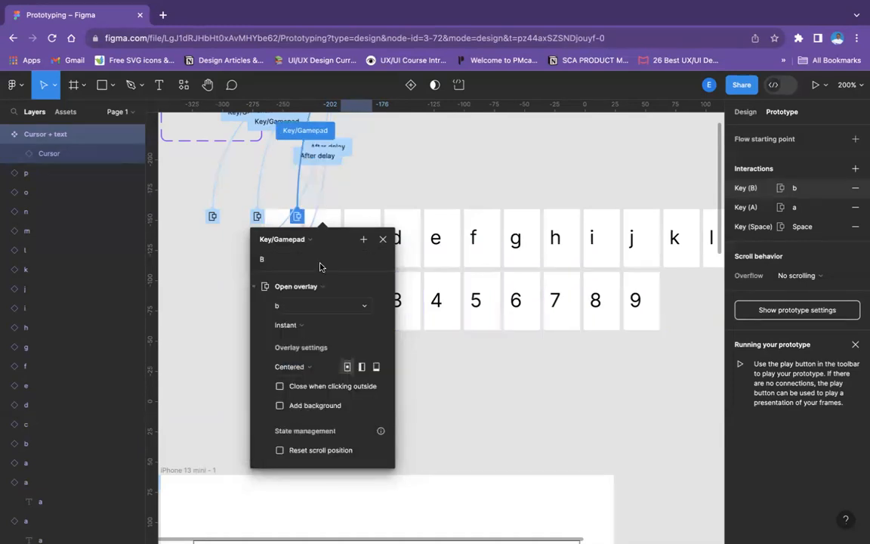
pyautogui.scroll(5, 423, 234)
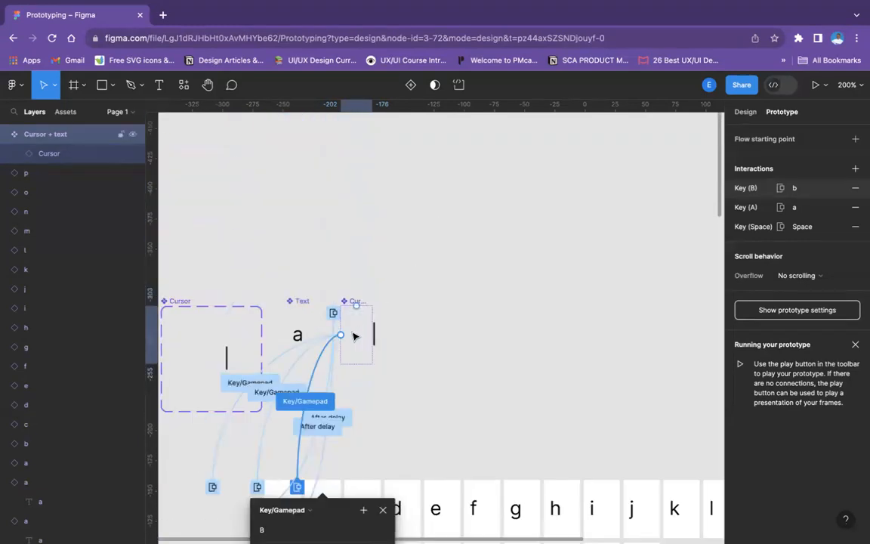
pyautogui.scroll(-4, 278, 374)
pyautogui.scroll(-2, 305, 397)
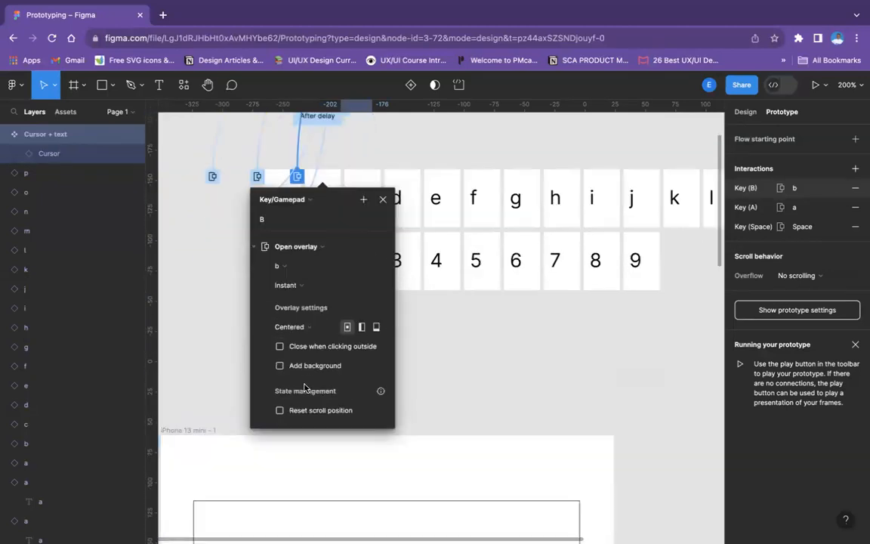
pyautogui.click(295, 328)
pyautogui.click(307, 437)
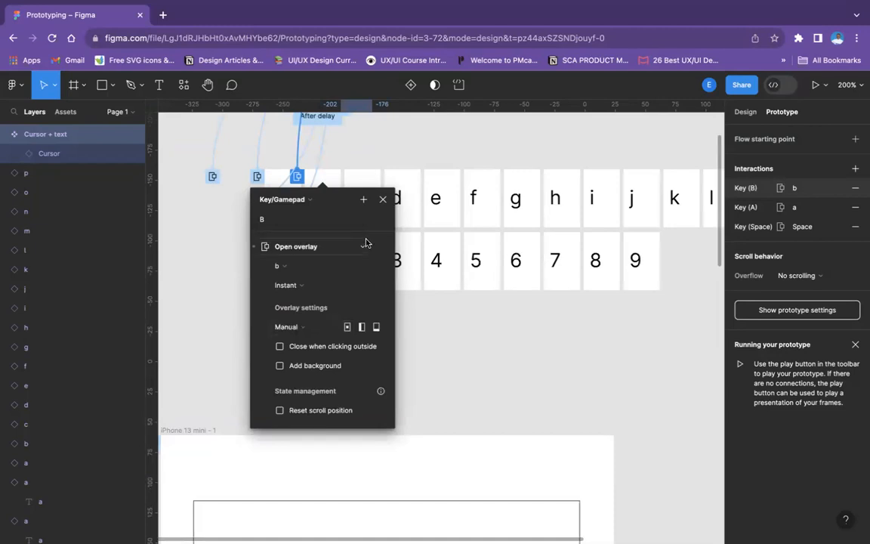
# Position the b overlay directly beside the cursor of the Cursor + text component and close the interaction settings
pyautogui.scroll(4, 370, 245)
pyautogui.scroll(1, 377, 251)
pyautogui.press('Right')
pyautogui.press('Right')
pyautogui.press('Right')
pyautogui.press('Right')
pyautogui.press('Right')
pyautogui.press('Right')
pyautogui.press('Right')
pyautogui.press('Right')
pyautogui.press('Right')
pyautogui.press('Right')
pyautogui.press('Right')
pyautogui.press('Right')
pyautogui.press('Right')
pyautogui.press('Right')
pyautogui.press('Right')
pyautogui.press('Right')
pyautogui.press('Right')
pyautogui.press('Right')
pyautogui.press('Right')
pyautogui.press('Right')
pyautogui.press('Right')
pyautogui.press('Right')
pyautogui.press('Right')
pyautogui.press('Right')
pyautogui.press('Right')
pyautogui.press('Right')
pyautogui.press('Right')
pyautogui.press('Right')
pyautogui.press('Right')
pyautogui.press('Right')
pyautogui.press('Right')
pyautogui.press('Right')
pyautogui.press('Right')
pyautogui.press('Right')
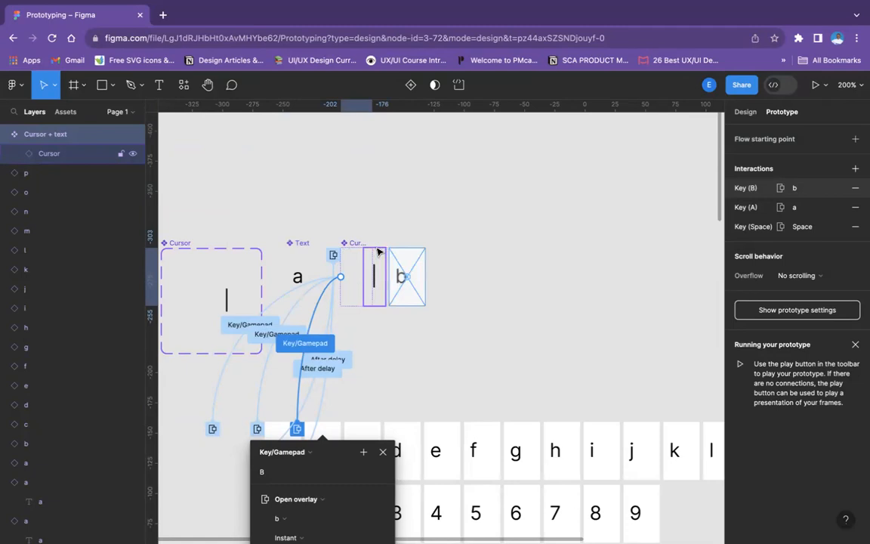
pyautogui.press('Left')
pyautogui.press('Left')
pyautogui.press('Left')
pyautogui.press('Left')
pyautogui.press('Left')
pyautogui.press('Left')
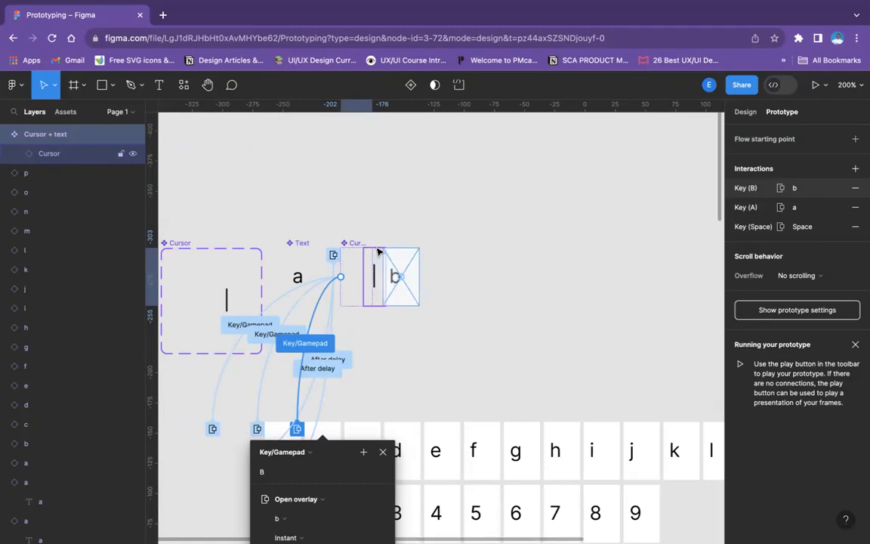
pyautogui.press('Left')
pyautogui.press('Left')
pyautogui.press('Left')
pyautogui.press('Left')
pyautogui.press('Left')
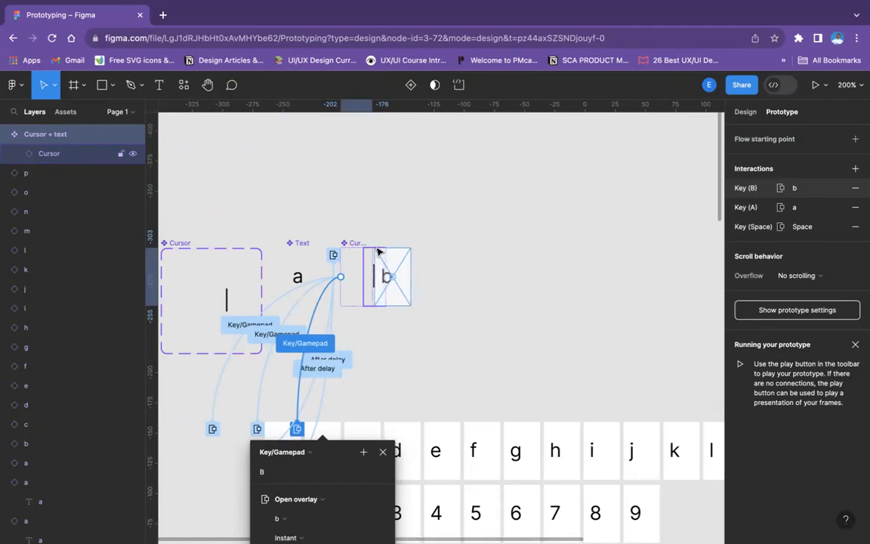
pyautogui.press('Left')
pyautogui.press('Left')
pyautogui.press('Left')
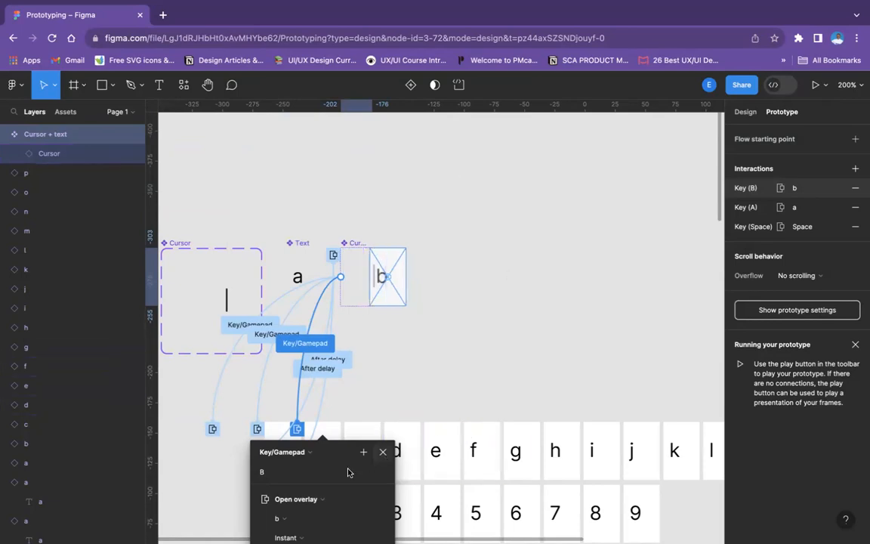
pyautogui.scroll(-5, 320, 476)
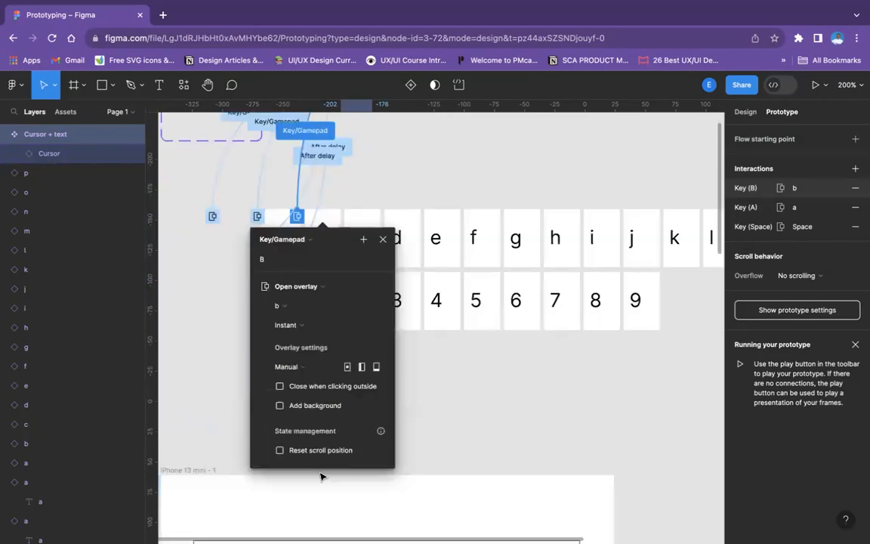
pyautogui.click(383, 240)
# Connect letter b back to the Cursor + text component with a new prototype interaction
pyautogui.scroll(5, 384, 256)
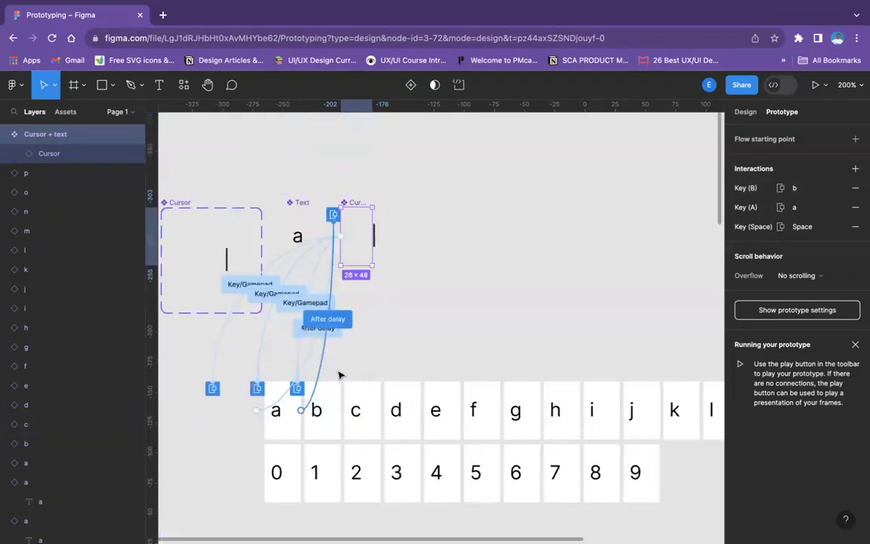
pyautogui.click(331, 399)
pyautogui.moveTo(341, 410); pyautogui.dragTo(352, 259)
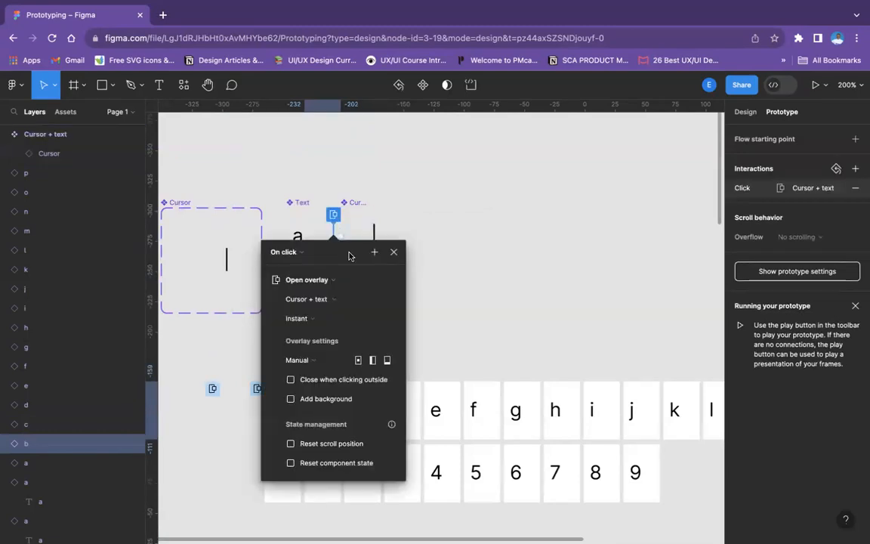
# Set the trigger of letter b's interaction to After delay at 1 ms
pyautogui.click(294, 254)
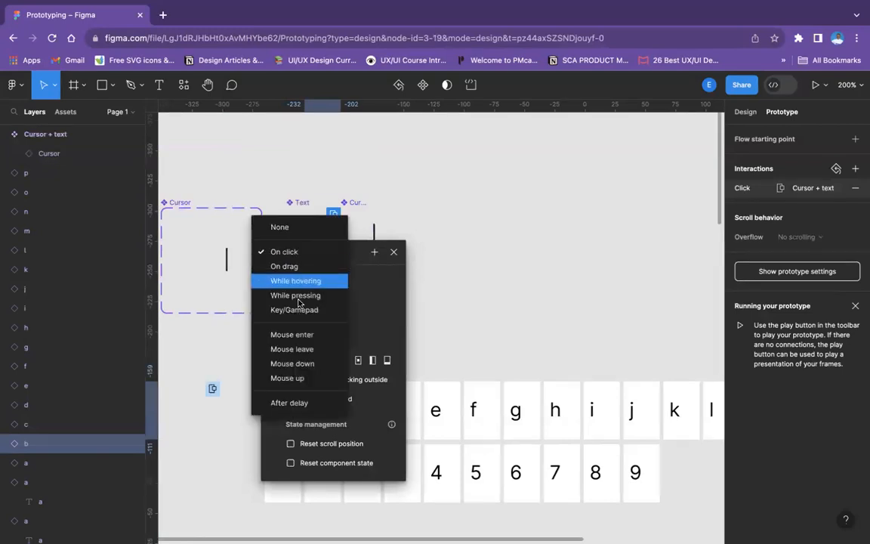
pyautogui.click(294, 402)
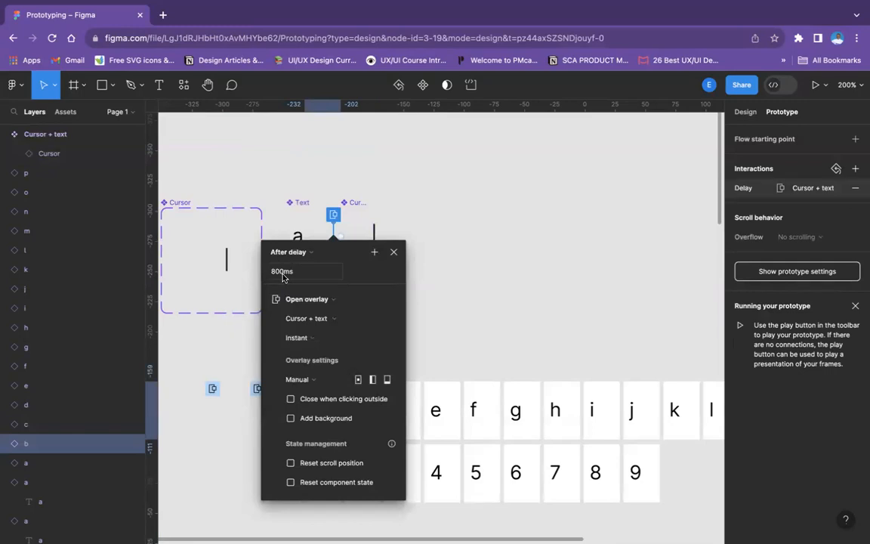
pyautogui.click(281, 276)
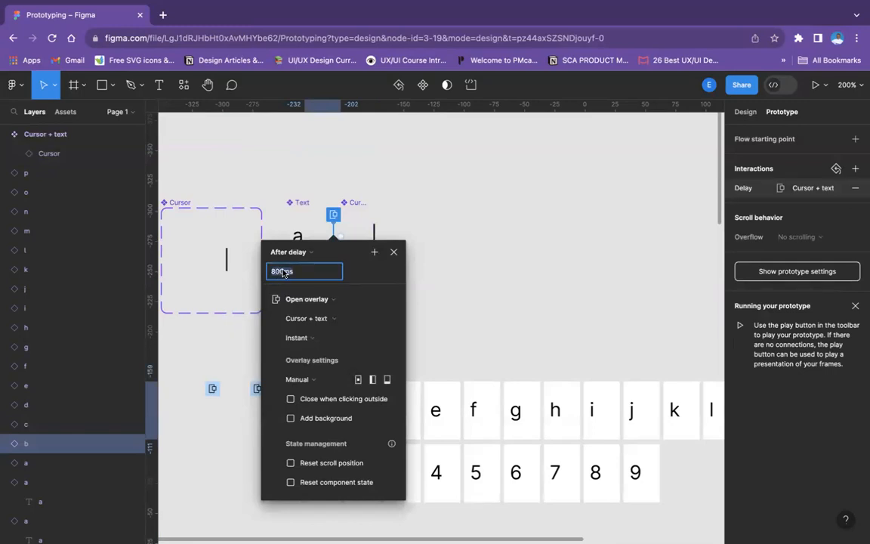
pyautogui.press('BackSpace')
pyautogui.press('BackSpace')
pyautogui.press('BackSpace')
pyautogui.write('1')
# Position the Cursor + text overlay so its cursor sits just after the letter b and close the interaction settings
pyautogui.scroll(-3, 264, 321)
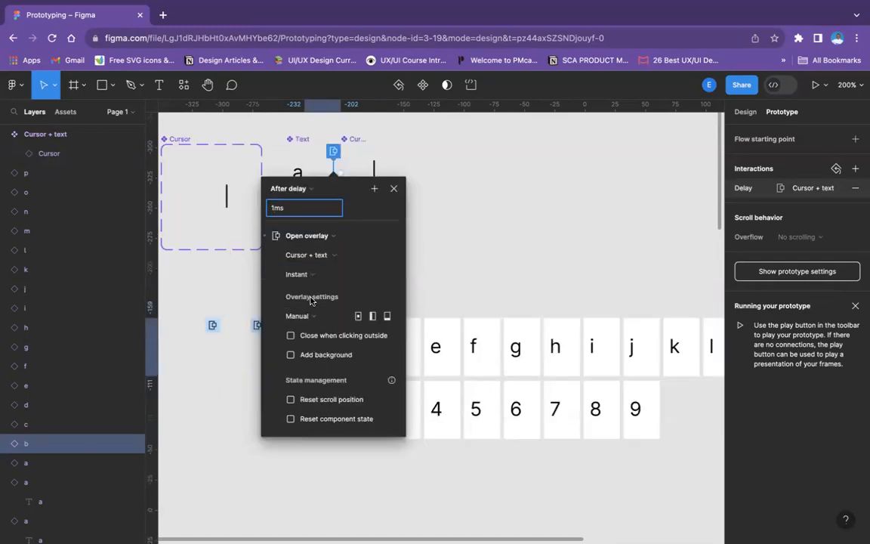
pyautogui.scroll(-1, 302, 325)
pyautogui.moveTo(337, 182); pyautogui.dragTo(460, 183)
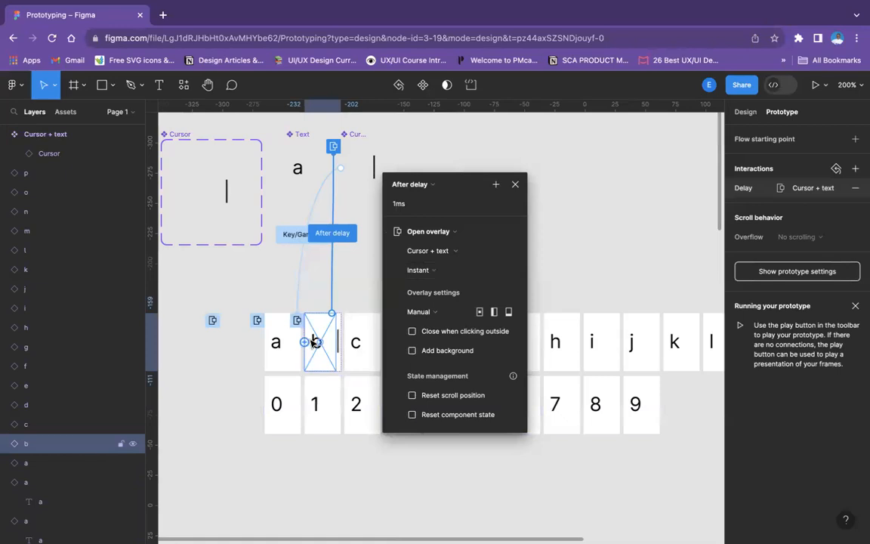
pyautogui.press('Left')
pyautogui.press('Left')
pyautogui.press('Left')
pyautogui.press('Left')
pyautogui.press('Left')
pyautogui.press('Left')
pyautogui.press('Left')
pyautogui.press('Left')
pyautogui.press('Left')
pyautogui.press('Left')
pyautogui.press('Left')
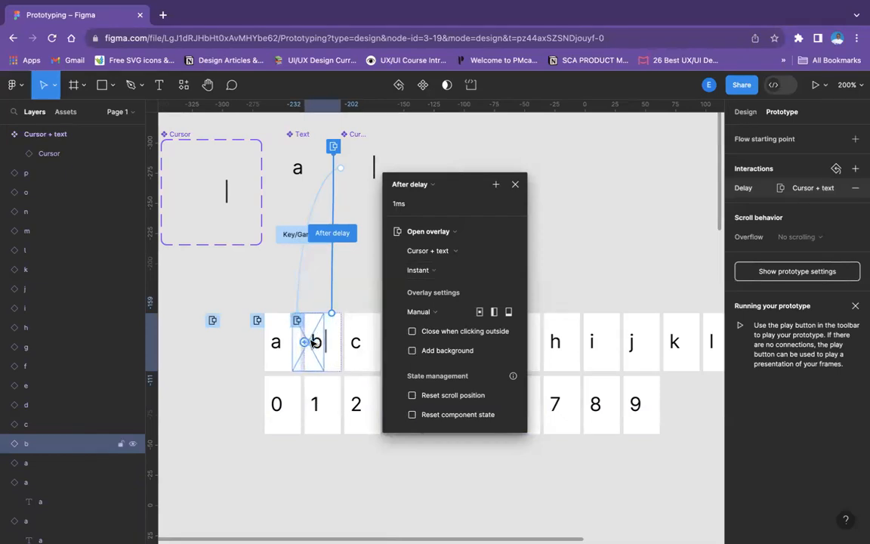
pyautogui.press('Left')
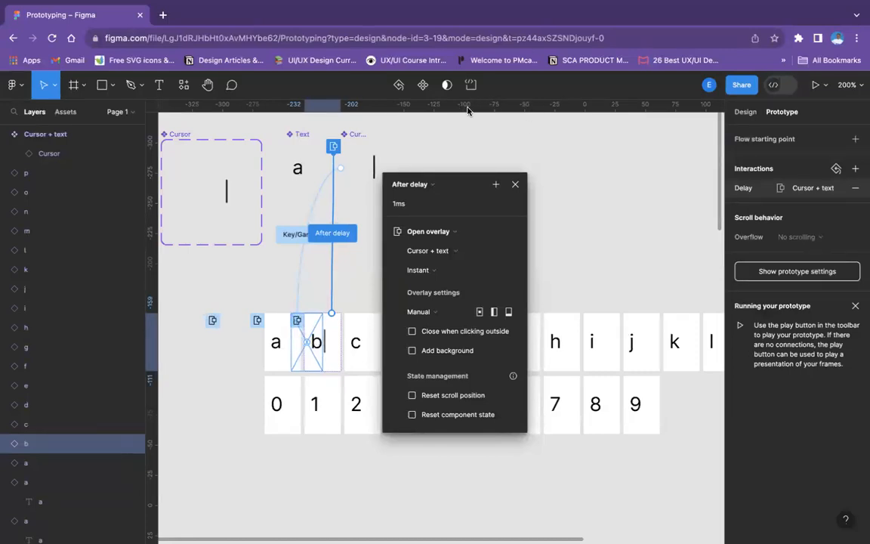
pyautogui.click(275, 321)
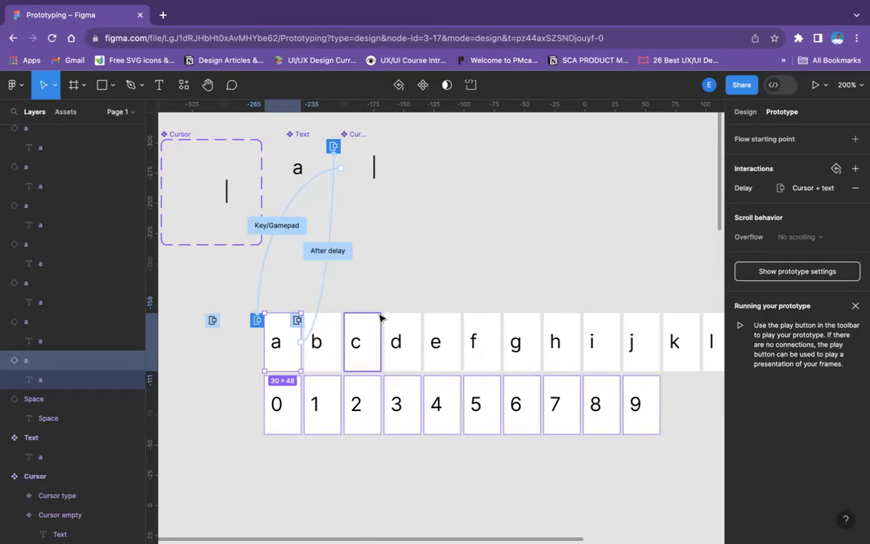
# Set the prototype's preview device to iPhone 13 mini
pyautogui.scroll(-5, 382, 332)
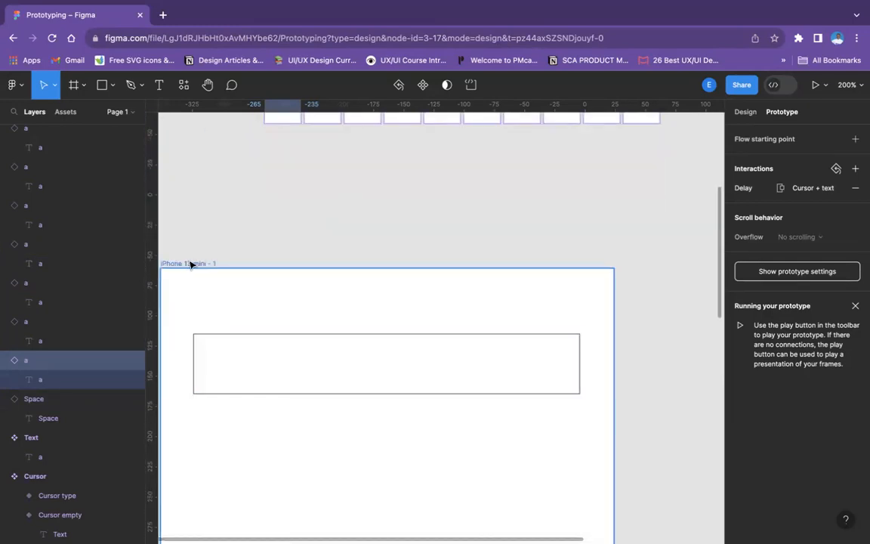
pyautogui.click(190, 264)
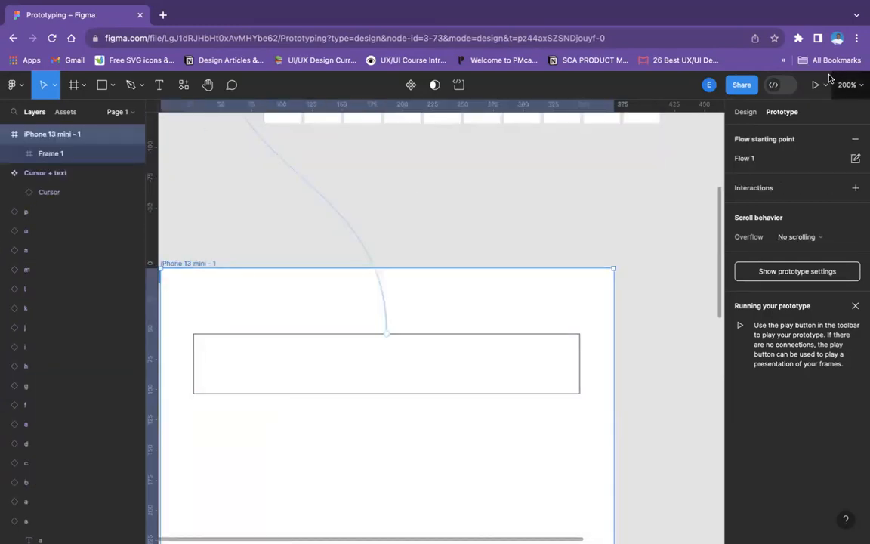
pyautogui.click(801, 271)
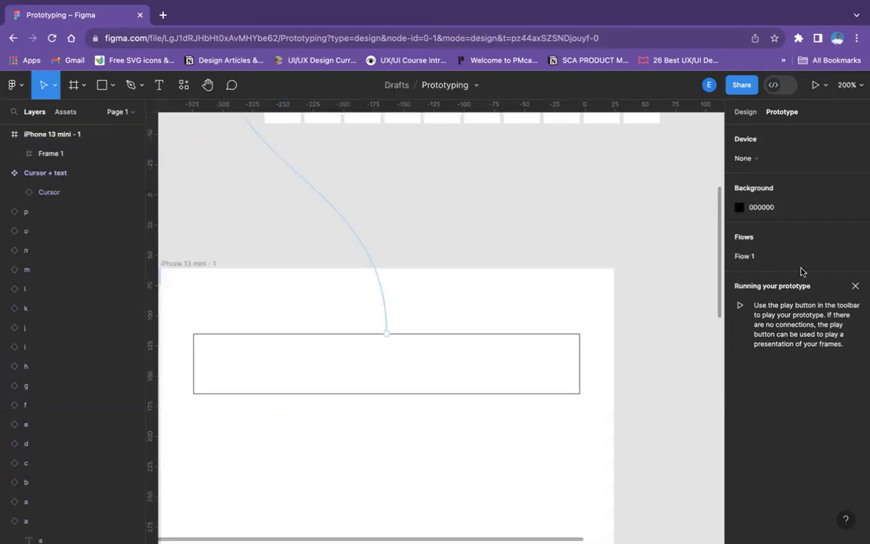
pyautogui.click(755, 158)
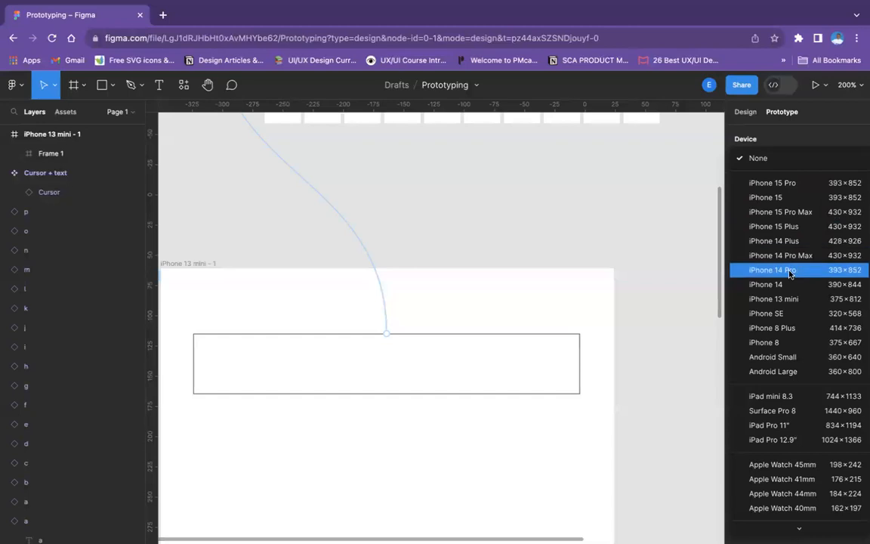
pyautogui.click(778, 299)
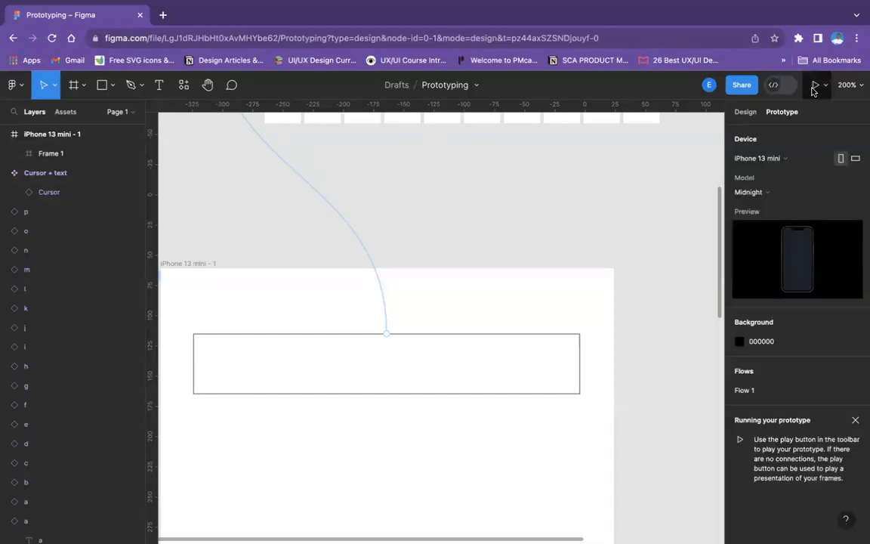
# Run the prototype from the iPhone 13 mini - 1 frame and test entering a, b and spaces in its text field
pyautogui.click(815, 84)
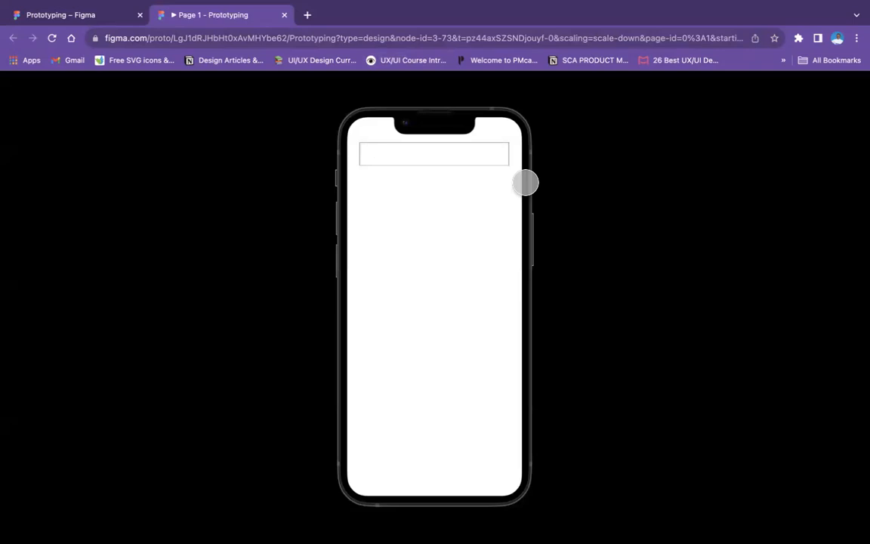
pyautogui.write('a b')
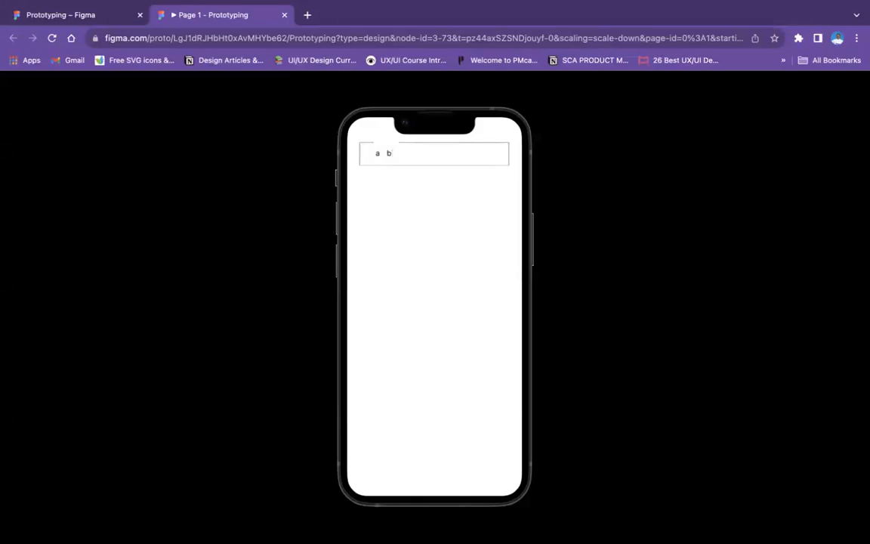
pyautogui.click(392, 154)
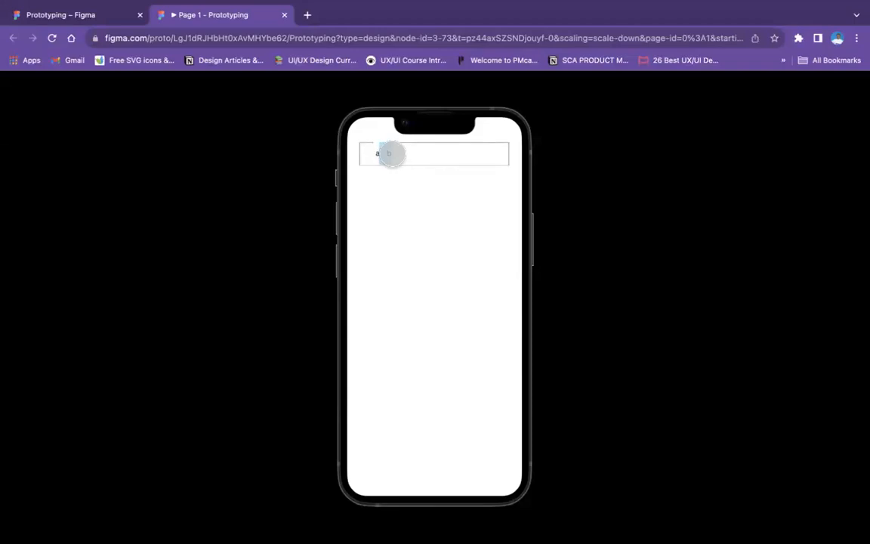
pyautogui.click(407, 154)
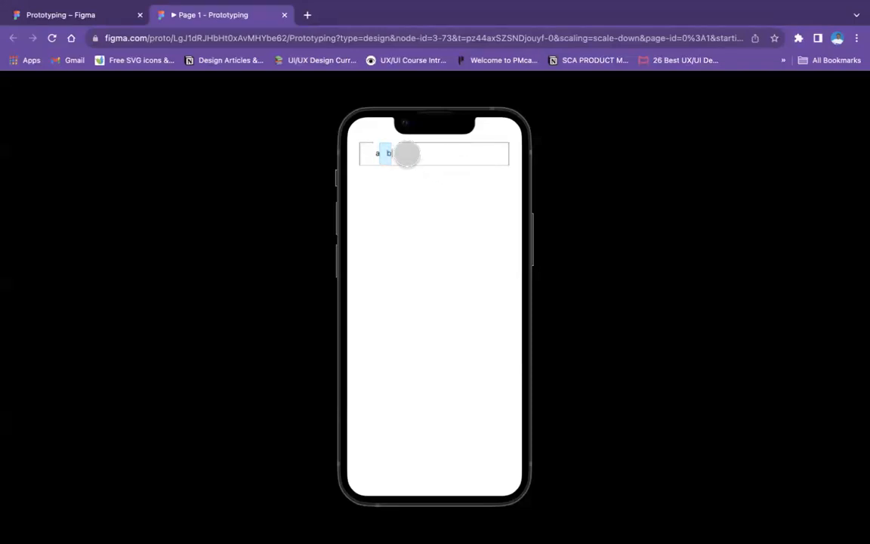
pyautogui.write('a ')
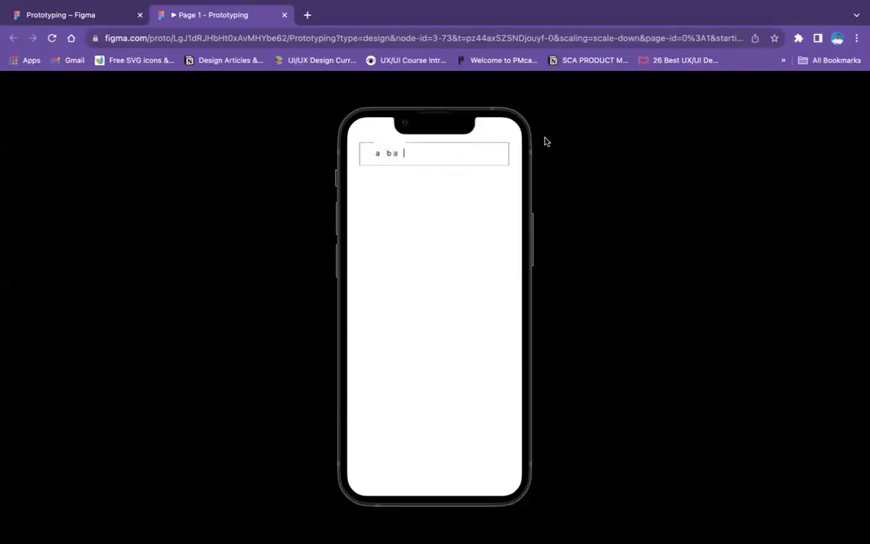
pyautogui.write('b  a b  a')
# Test further combinations of a, b and spaces in the running prototype's text field
pyautogui.click(455, 155)
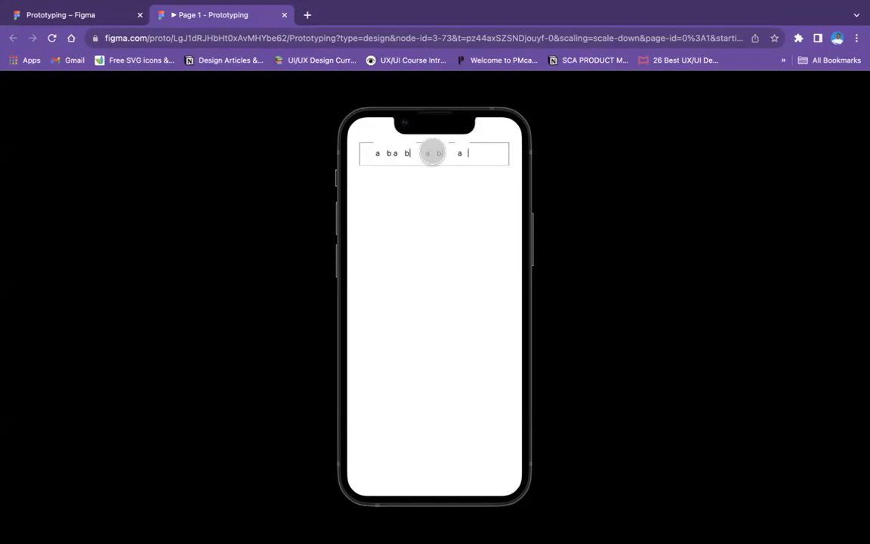
pyautogui.click(544, 155)
pyautogui.click(477, 155)
pyautogui.write('a a')
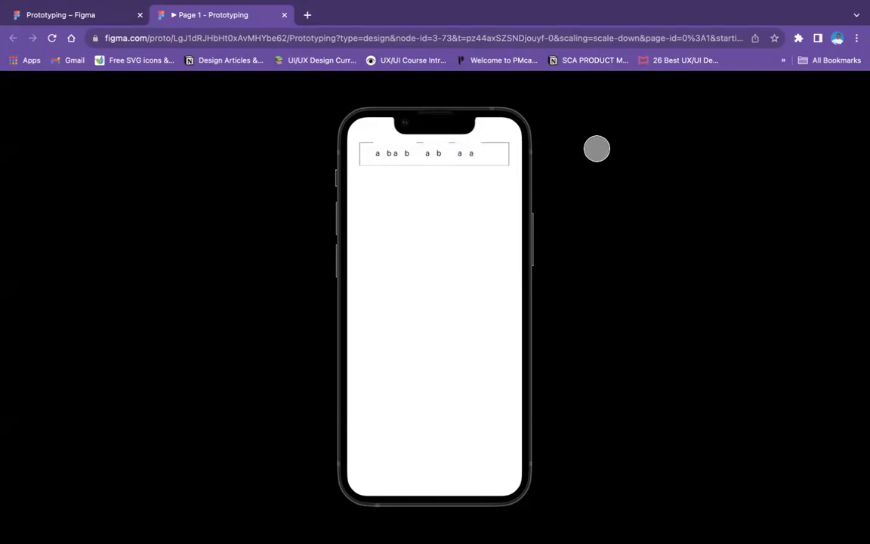
pyautogui.write('b')
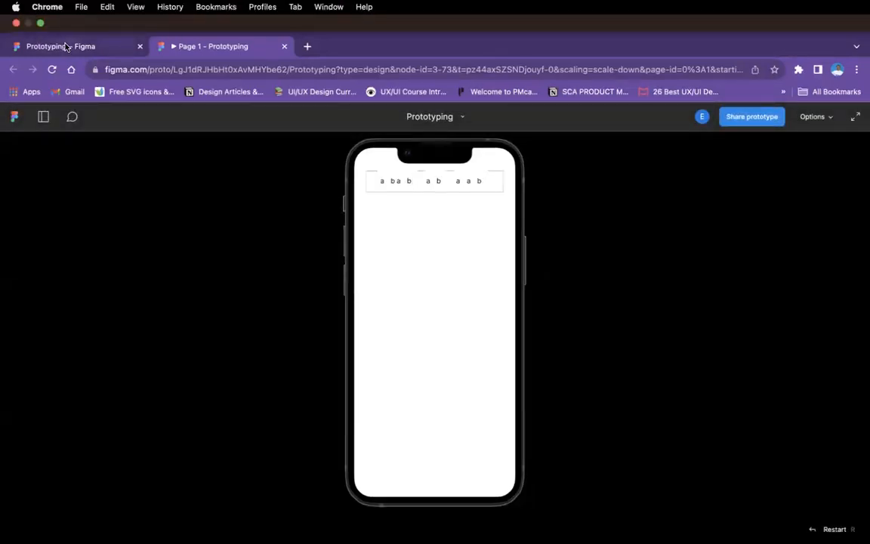
# Return to the design file and examine letter a's connections and the overlay settings of the A-key interaction
pyautogui.click(66, 47)
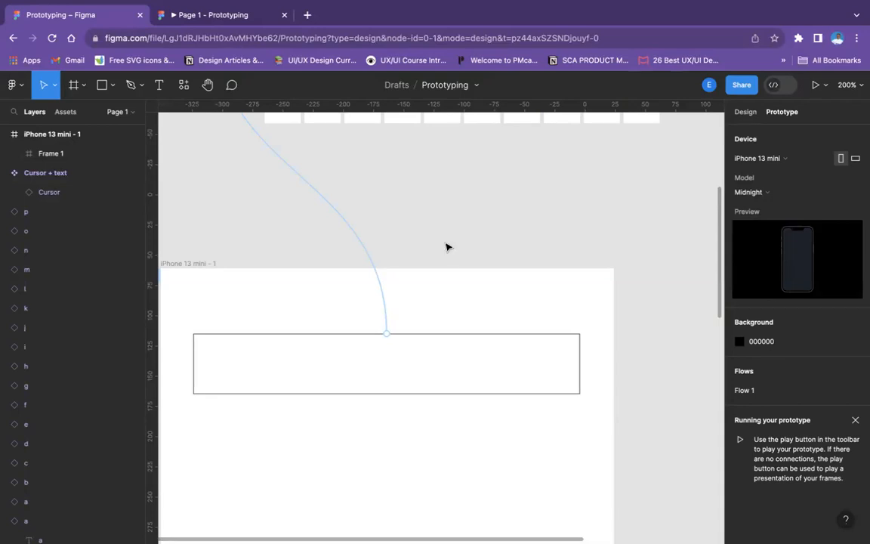
pyautogui.hotkey('ctrl', '-')
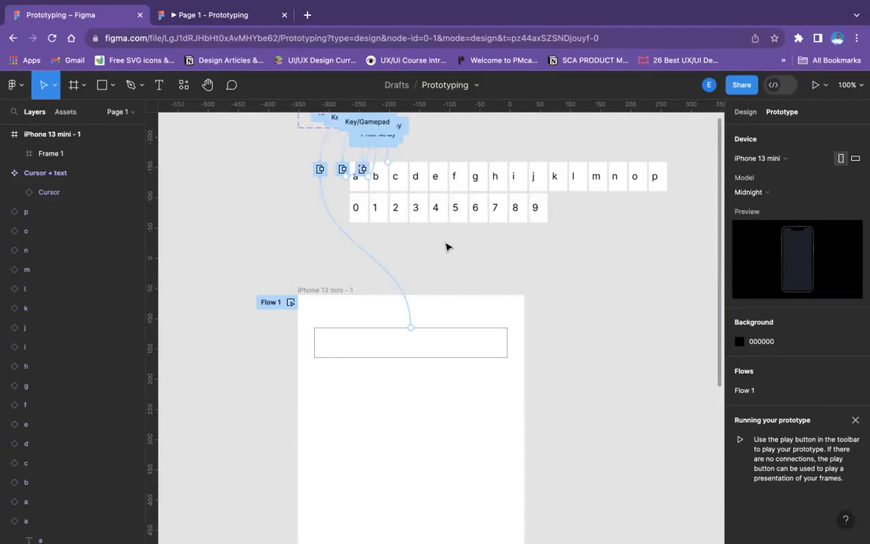
pyautogui.scroll(2, 445, 247)
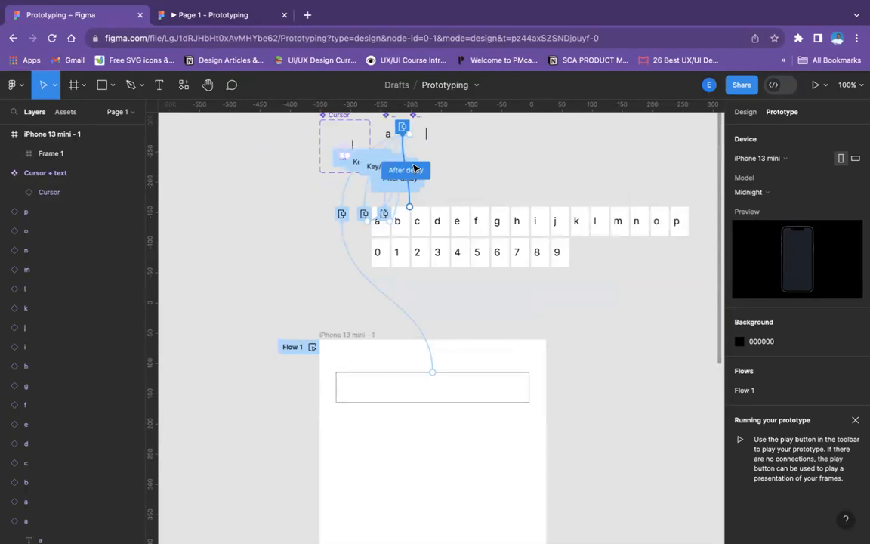
pyautogui.press('+')
pyautogui.scroll(5, 414, 168)
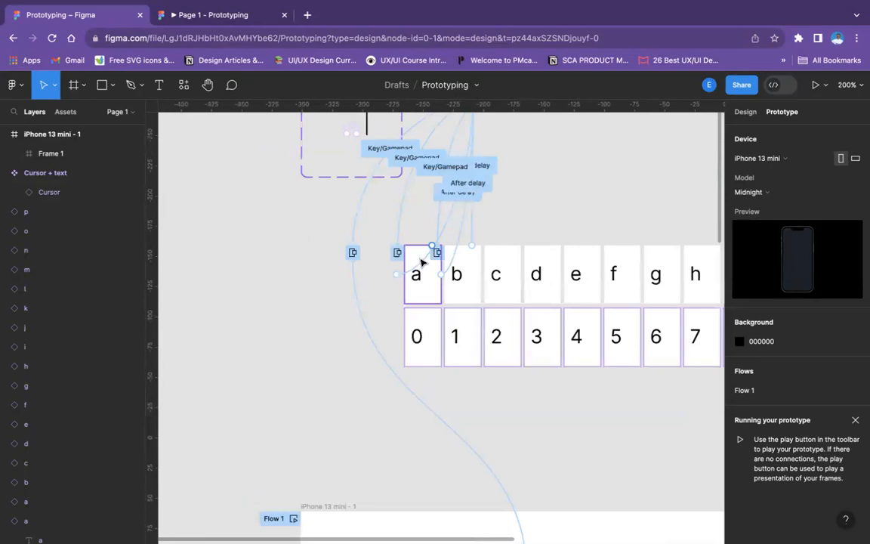
pyautogui.click(417, 262)
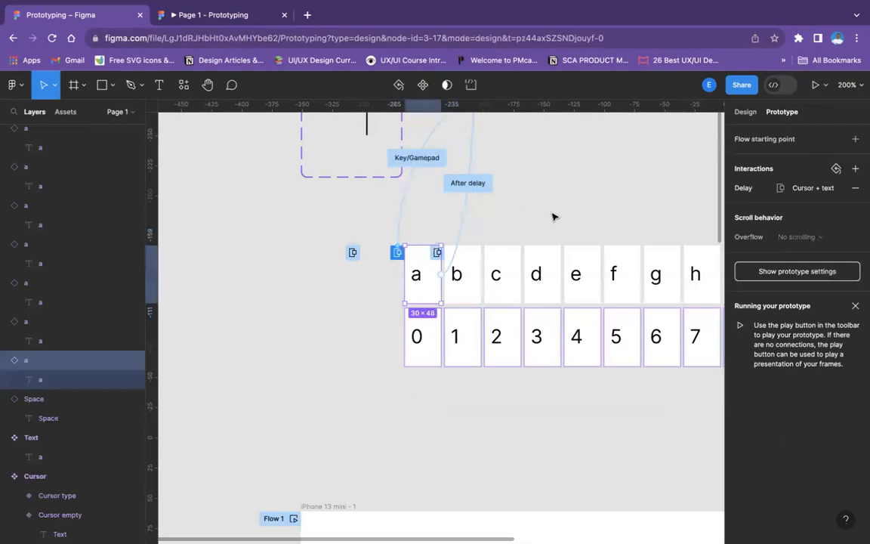
pyautogui.scroll(2, 552, 217)
pyautogui.scroll(3, 403, 344)
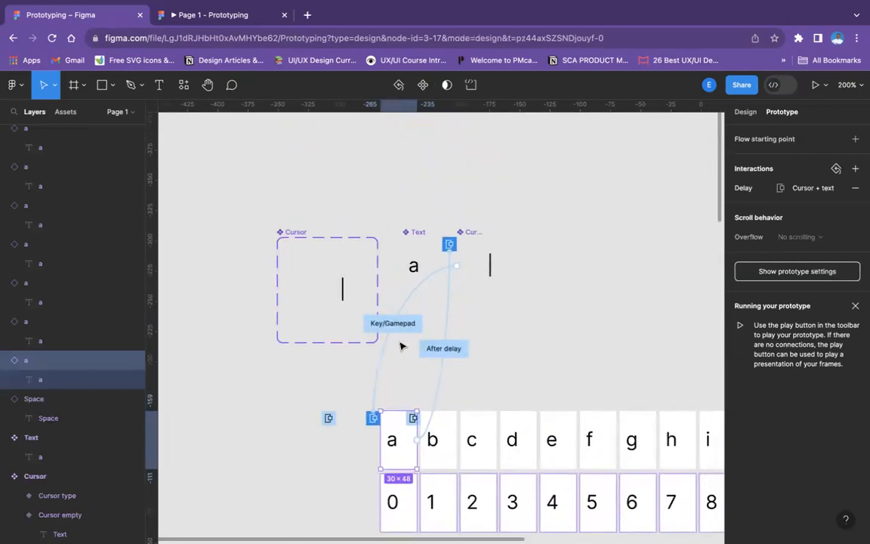
pyautogui.scroll(-2, 420, 299)
pyautogui.scroll(-1, 420, 299)
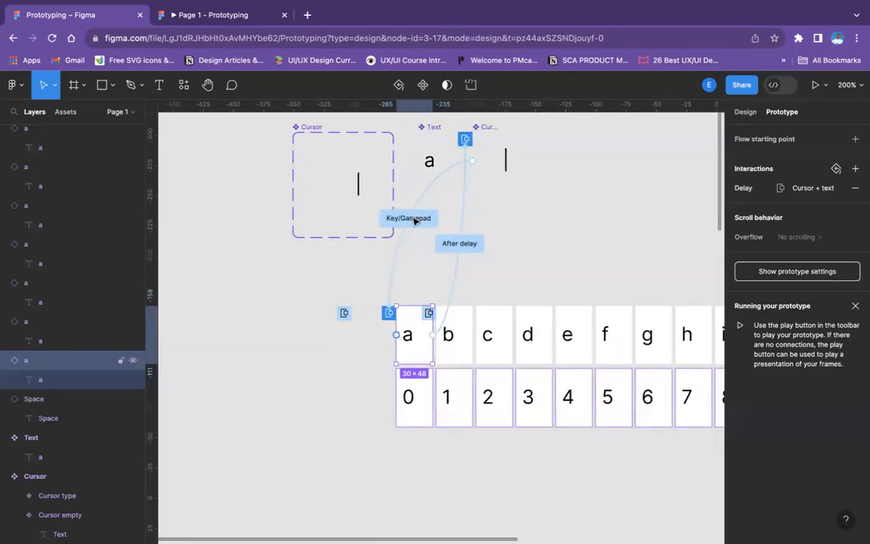
pyautogui.click(417, 219)
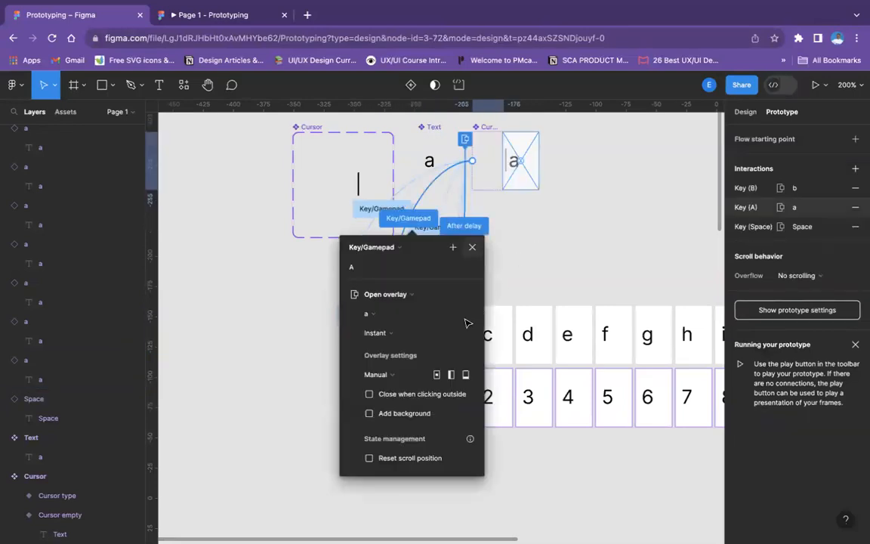
pyautogui.press('Escape')
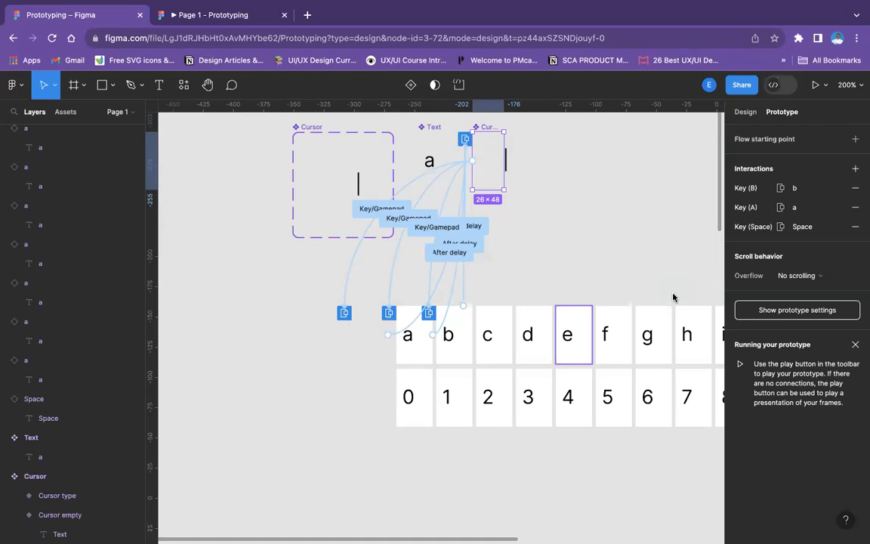
# Review the test text in the running prototype and return to the letter connections in the design file
pyautogui.click(255, 17)
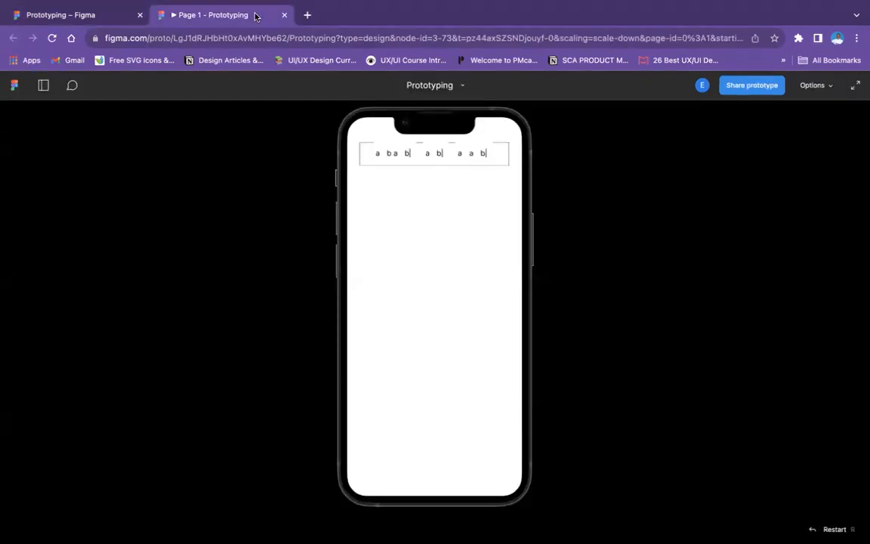
pyautogui.click(120, 15)
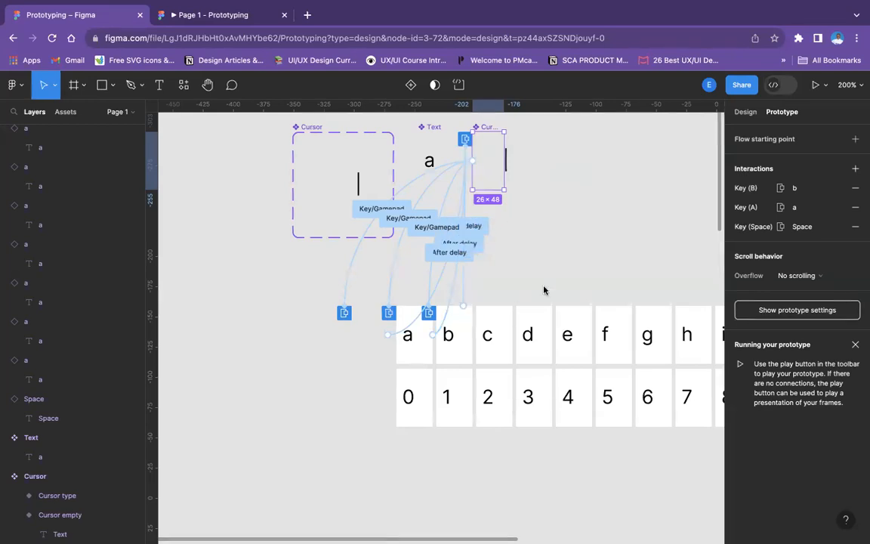
pyautogui.click(563, 275)
pyautogui.scroll(5, 563, 275)
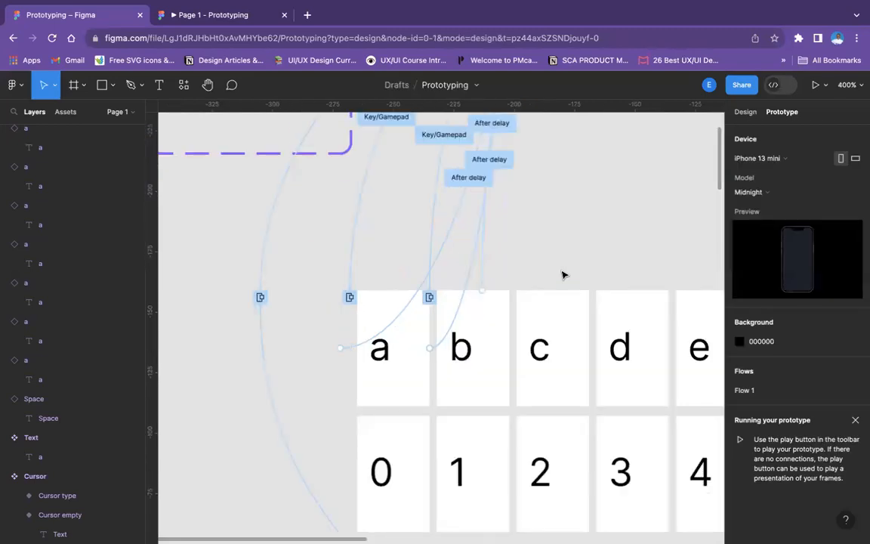
# Connect the Cursor + text component to letter c and trigger the interaction with the C key
pyautogui.scroll(5, 563, 275)
pyautogui.hscroll(-3, 563, 275)
pyautogui.scroll(-1, 563, 275)
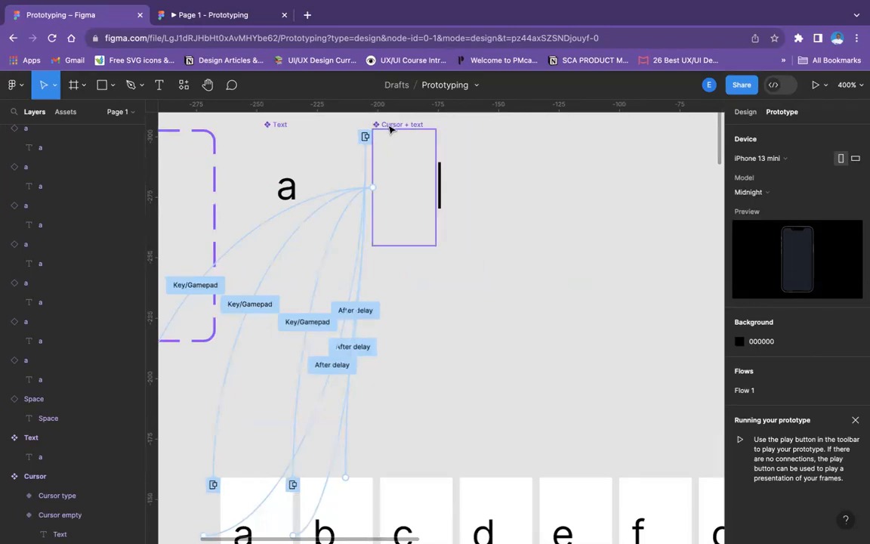
pyautogui.click(400, 226)
pyautogui.moveTo(395, 247); pyautogui.dragTo(415, 453)
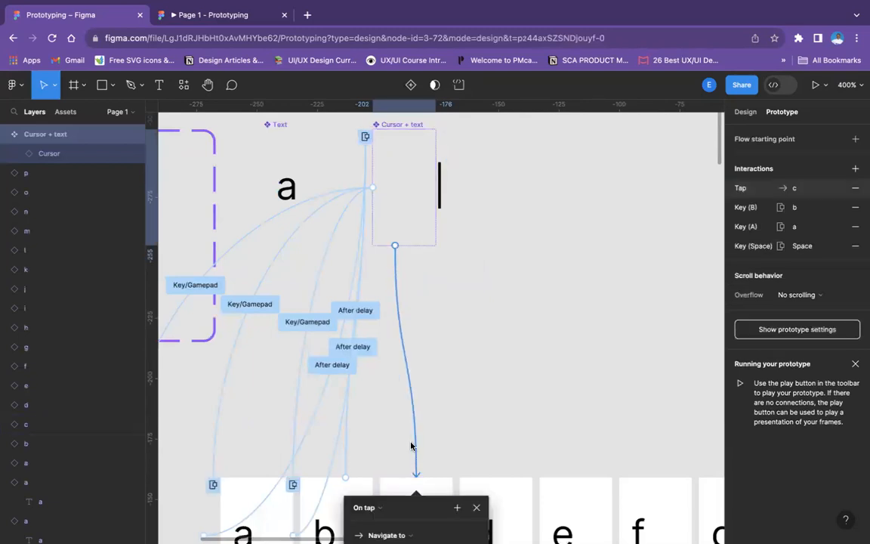
pyautogui.scroll(-4, 400, 377)
pyautogui.scroll(-2, 389, 333)
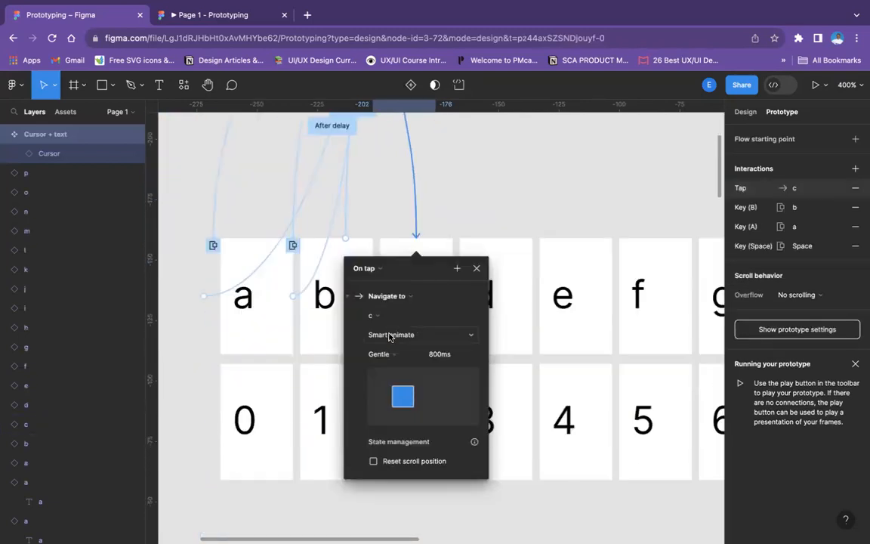
pyautogui.click(364, 269)
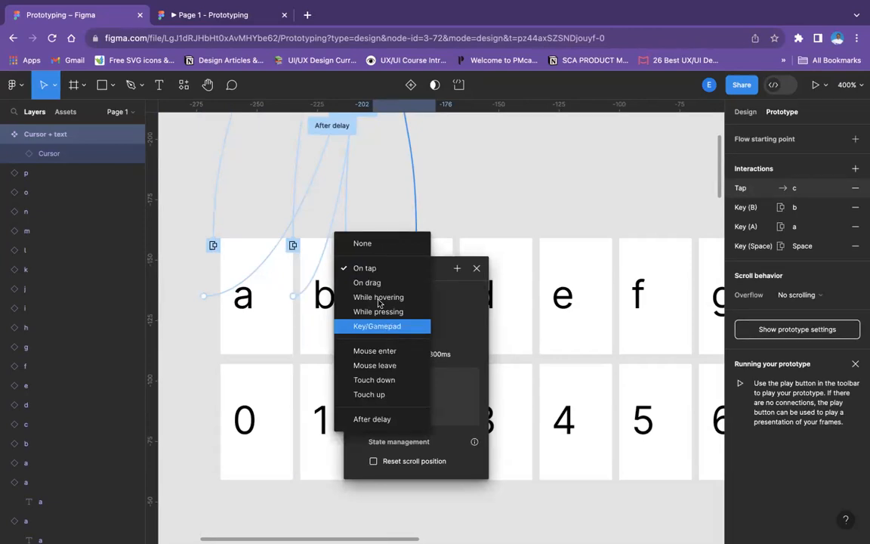
pyautogui.click(389, 333)
pyautogui.click(378, 289)
pyautogui.press('c')
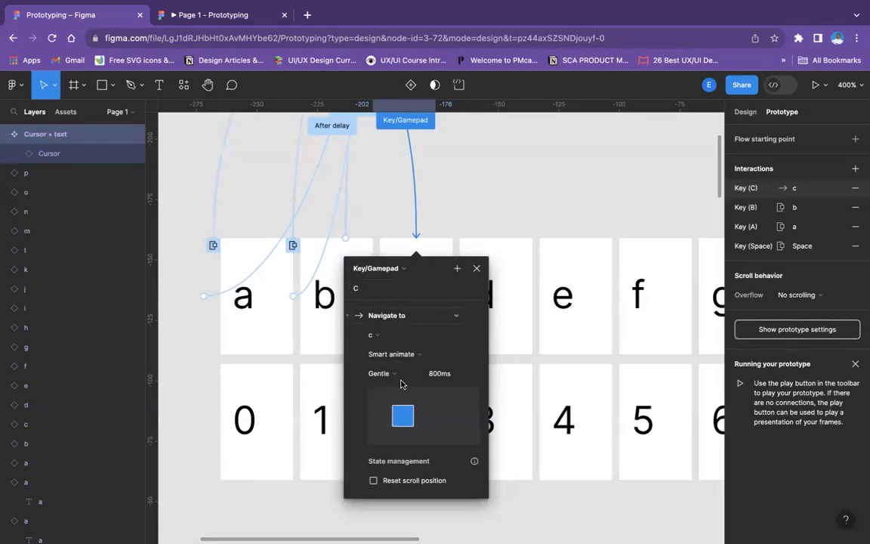
# Make the C-key interaction open c as an overlay with manual positioning beside the cursor
pyautogui.click(401, 317)
pyautogui.press('Return')
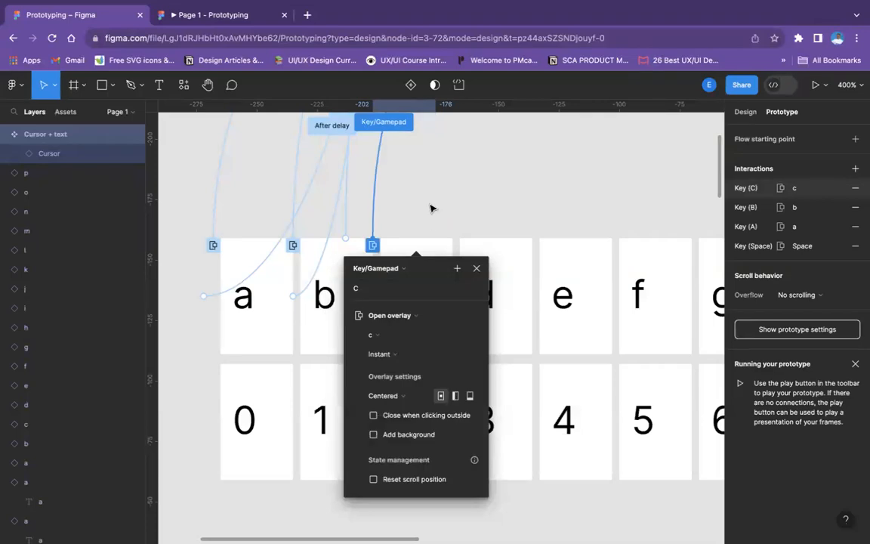
pyautogui.click(397, 396)
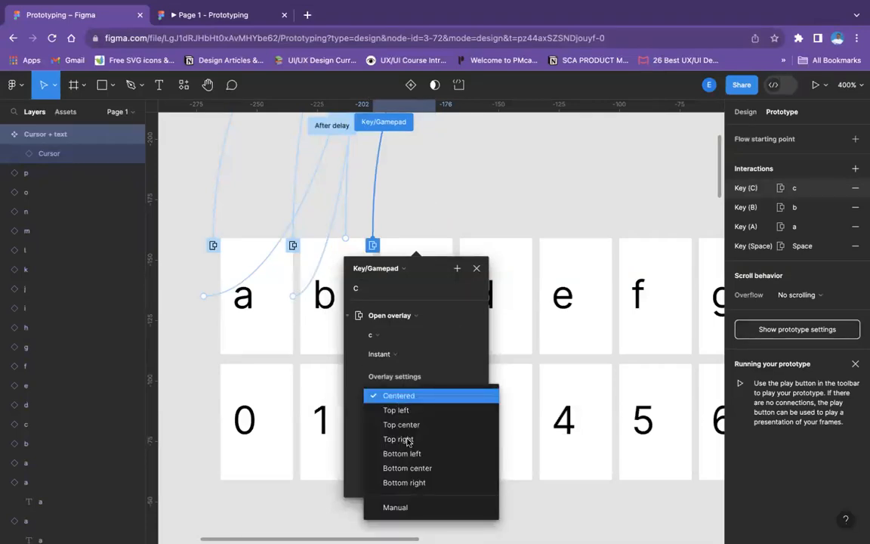
pyautogui.click(396, 507)
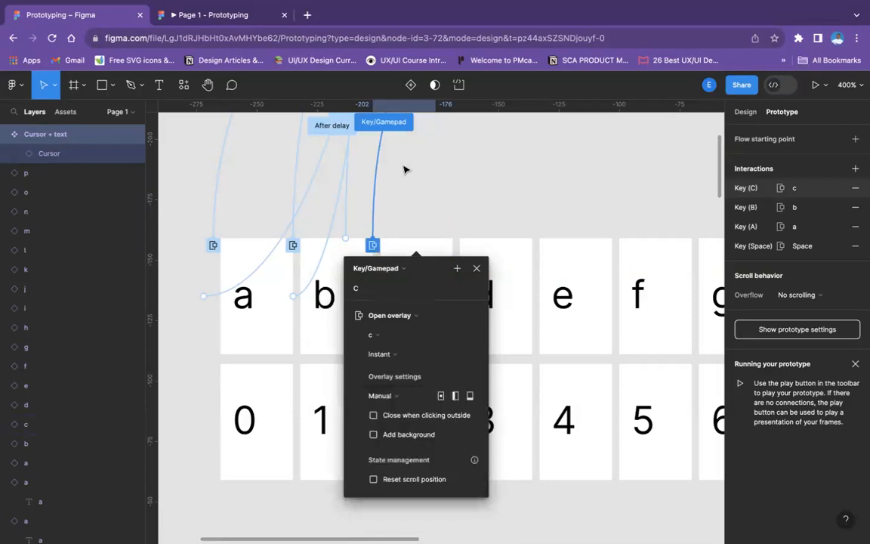
pyautogui.scroll(6, 404, 170)
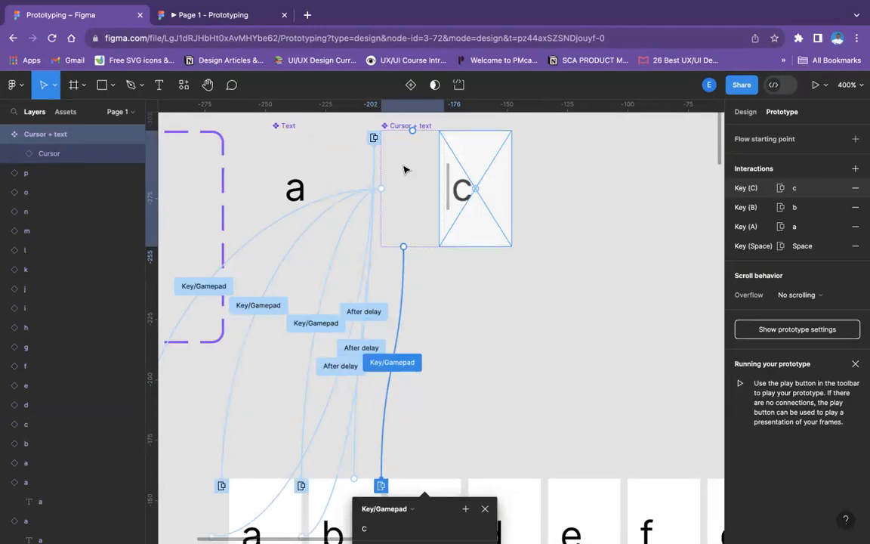
pyautogui.scroll(-5, 412, 271)
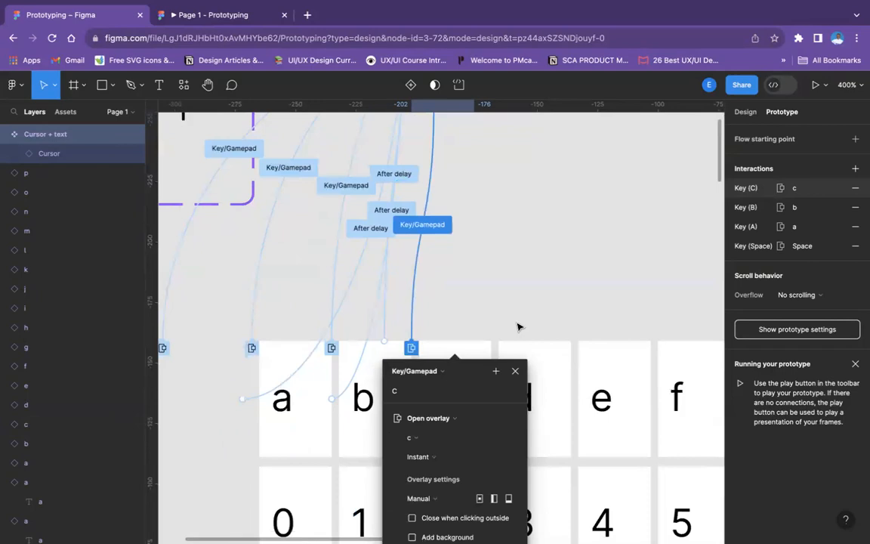
pyautogui.click(515, 371)
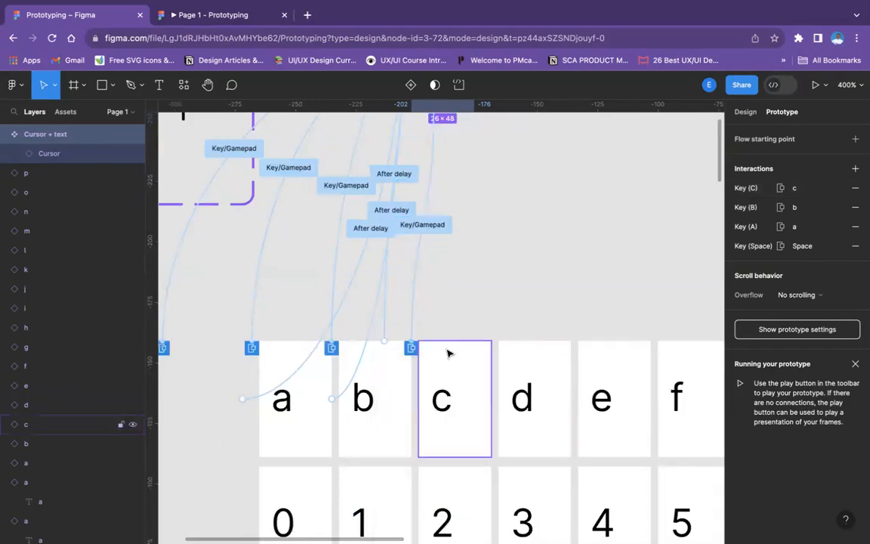
# Connect letter c back to Cursor + text so the overlay opens after a delay
pyautogui.click(449, 354)
pyautogui.scroll(6, 465, 313)
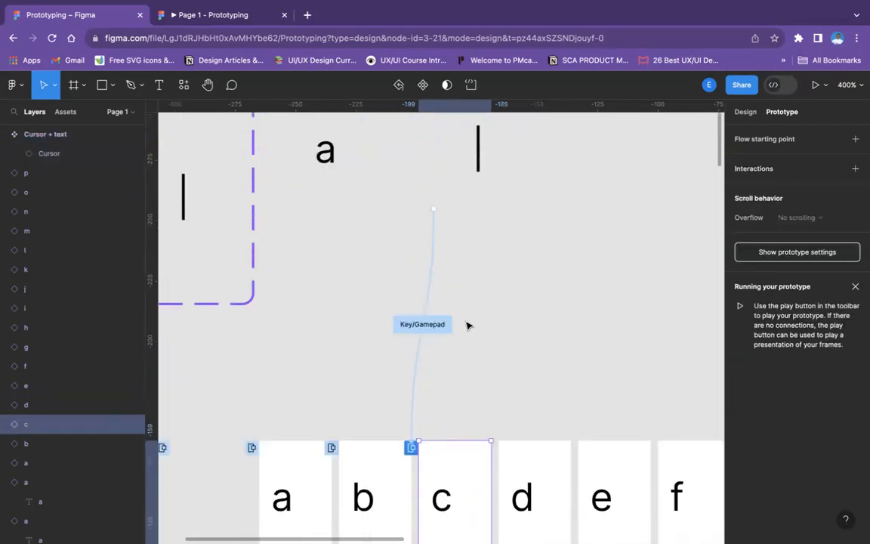
pyautogui.moveTo(464, 514); pyautogui.dragTo(434, 215)
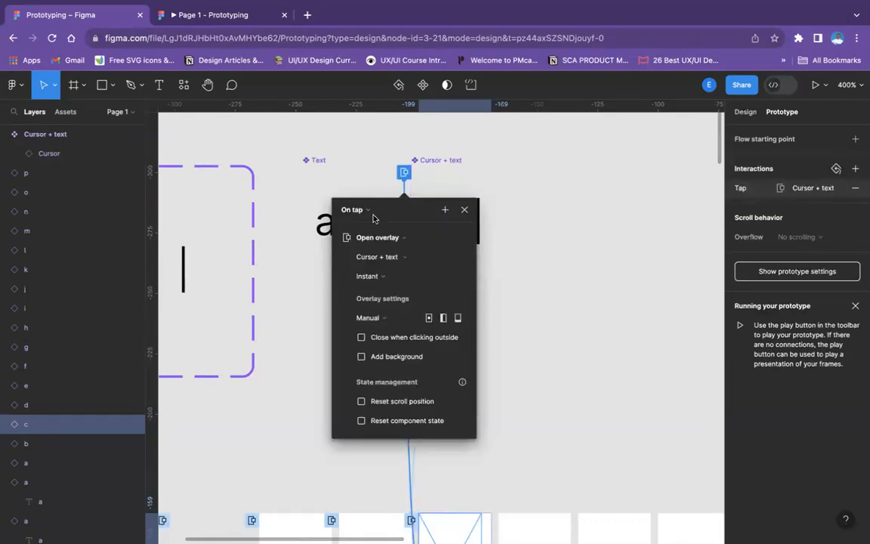
pyautogui.click(349, 210)
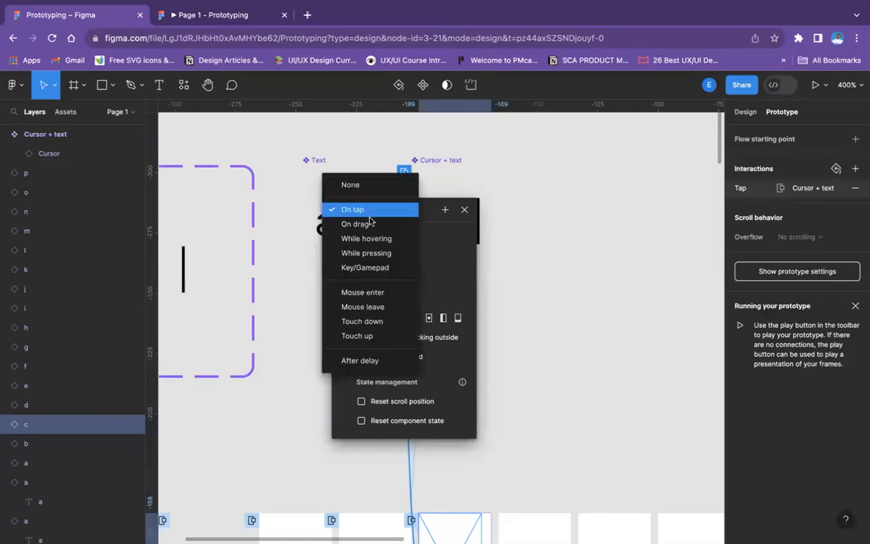
pyautogui.click(368, 361)
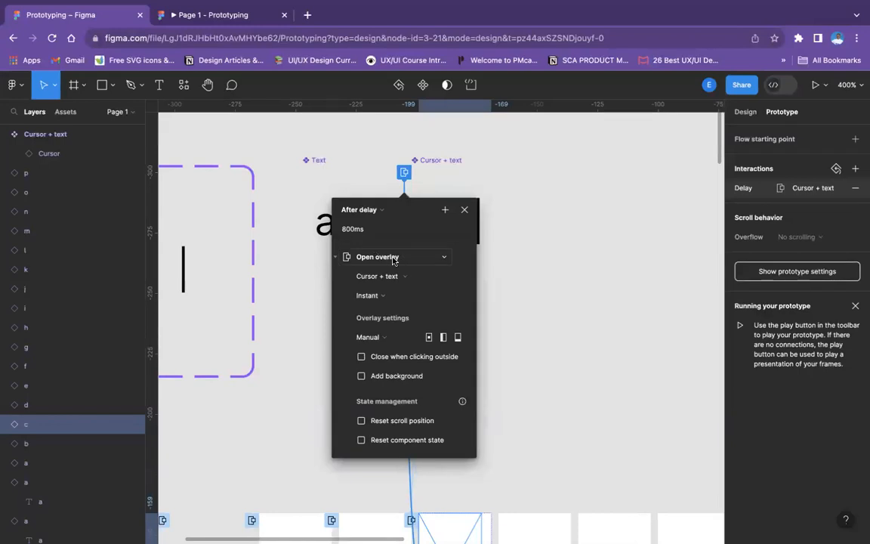
pyautogui.click(394, 260)
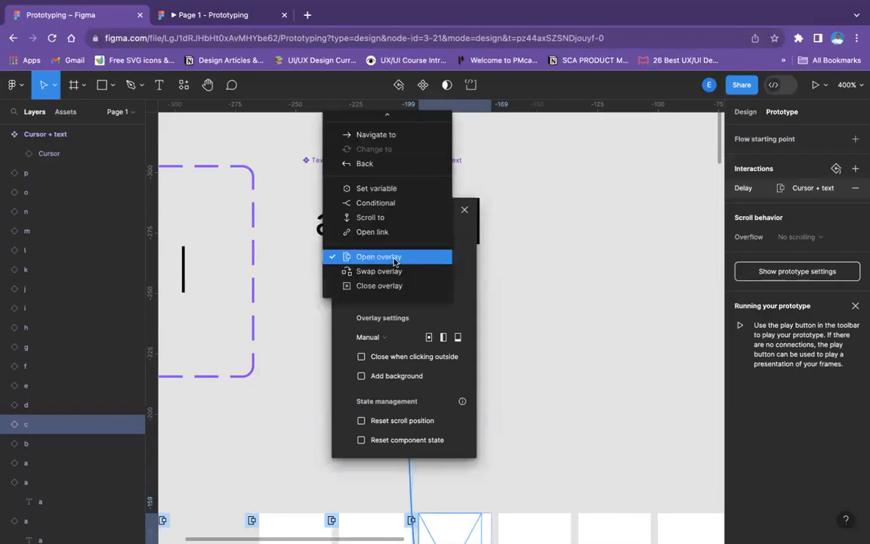
pyautogui.click(393, 260)
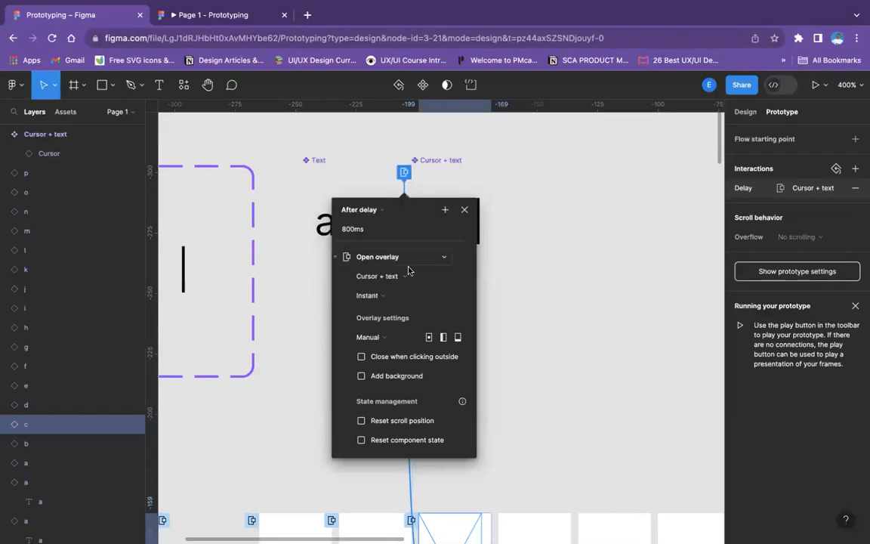
# Set the delay of letter c's interaction to 1 ms
pyautogui.click(356, 229)
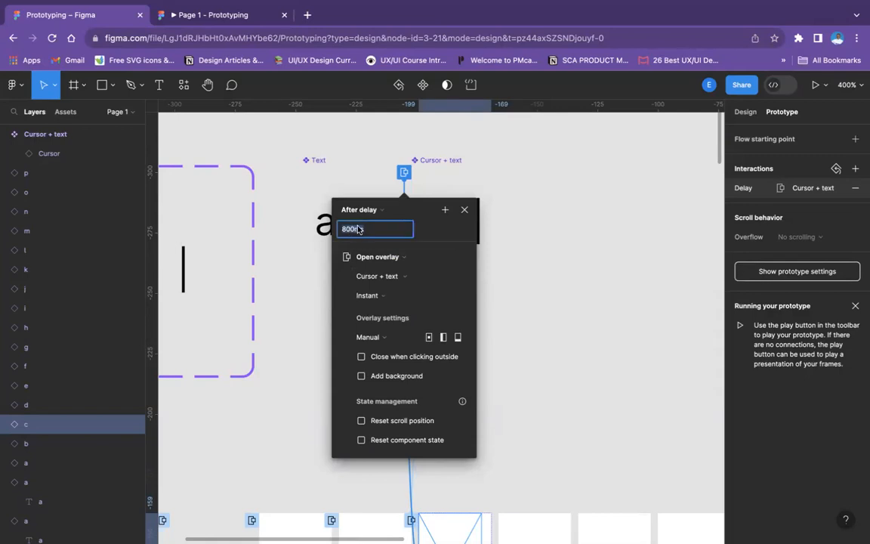
pyautogui.moveTo(364, 230); pyautogui.dragTo(354, 231)
pyautogui.press('BackSpace')
pyautogui.press('BackSpace')
pyautogui.press('BackSpace')
pyautogui.write('1')
pyautogui.click(398, 297)
pyautogui.click(398, 295)
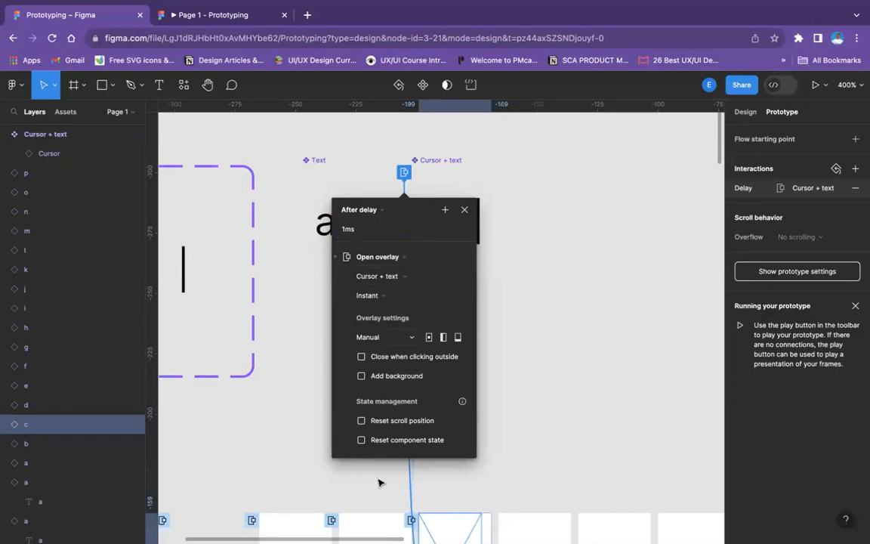
# Nudge the Cursor + text overlay on letter c so its cursor sits directly beside the letter
pyautogui.scroll(-10, 380, 484)
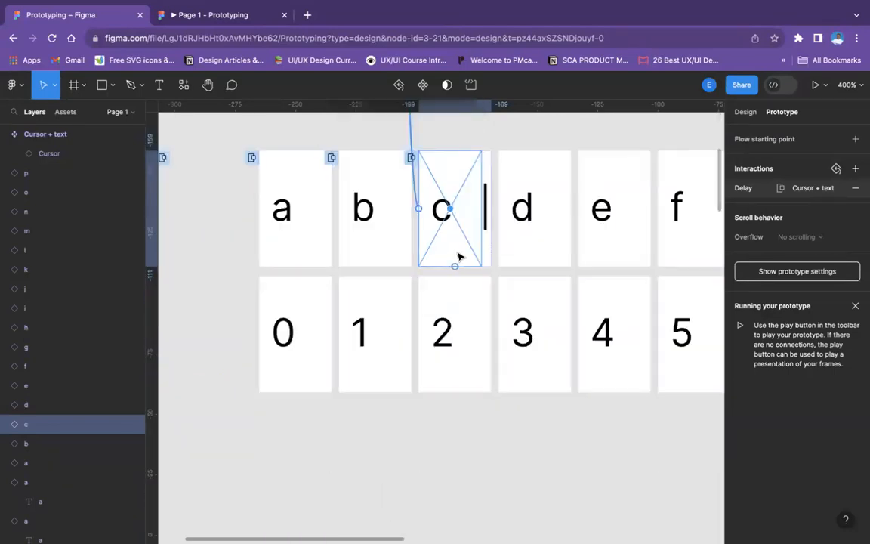
pyautogui.press('Left')
pyautogui.press('Left')
pyautogui.press('Left')
pyautogui.press('Left')
pyautogui.press('Left')
pyautogui.press('Left')
pyautogui.press('Left')
pyautogui.press('Left')
pyautogui.press('Left')
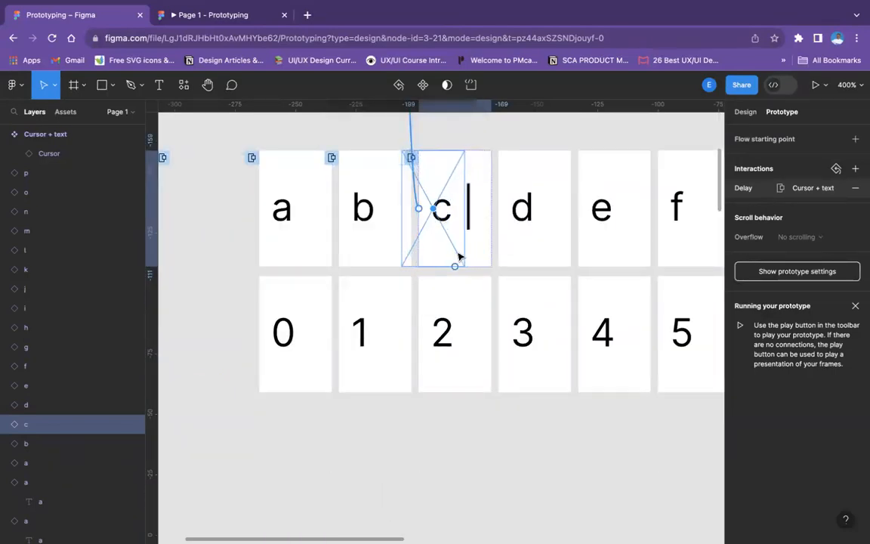
pyautogui.press('Left')
pyautogui.press('Left')
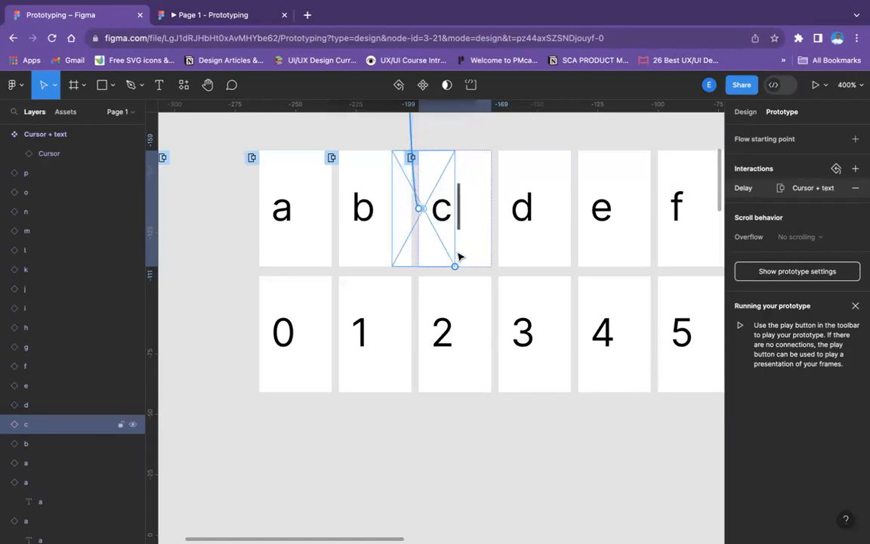
pyautogui.scroll(7, 493, 278)
pyautogui.scroll(1, 493, 278)
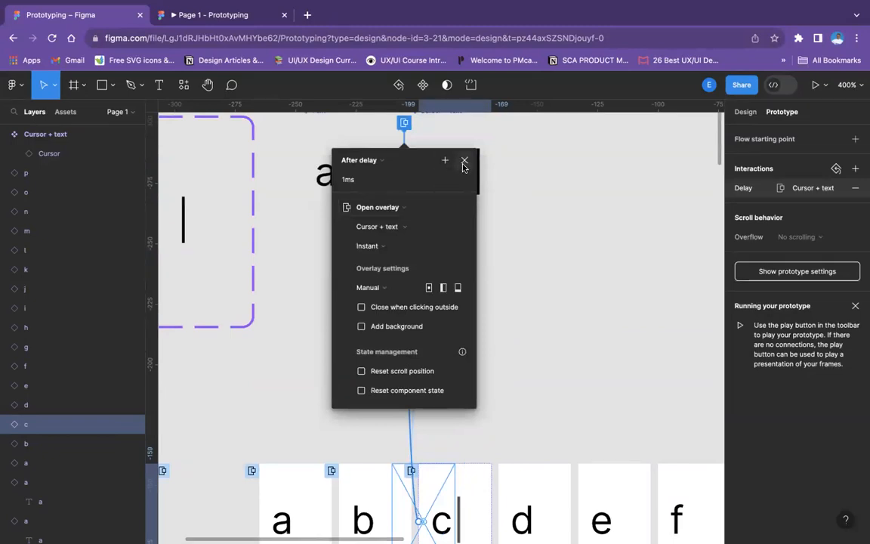
pyautogui.press('Escape')
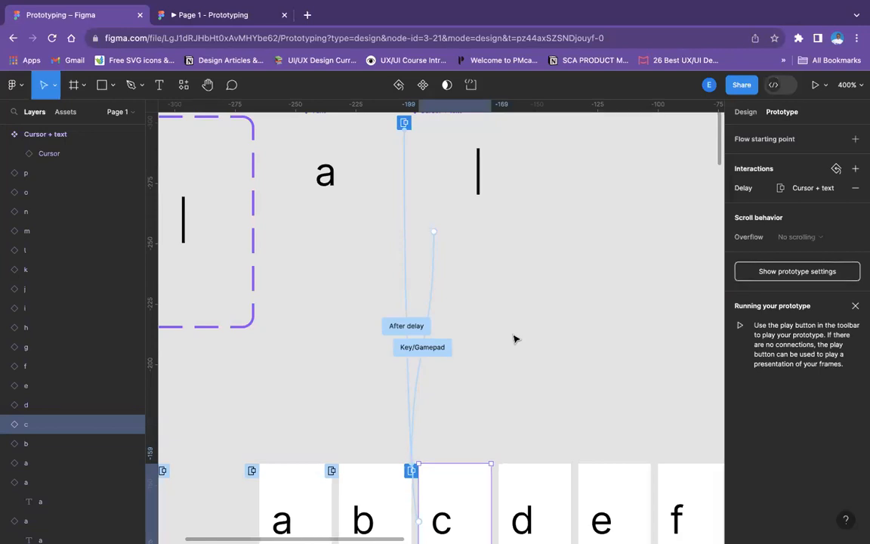
# Test entering the letter c after the existing text in the running prototype's text field
pyautogui.scroll(-10, 514, 338)
pyautogui.press('-')
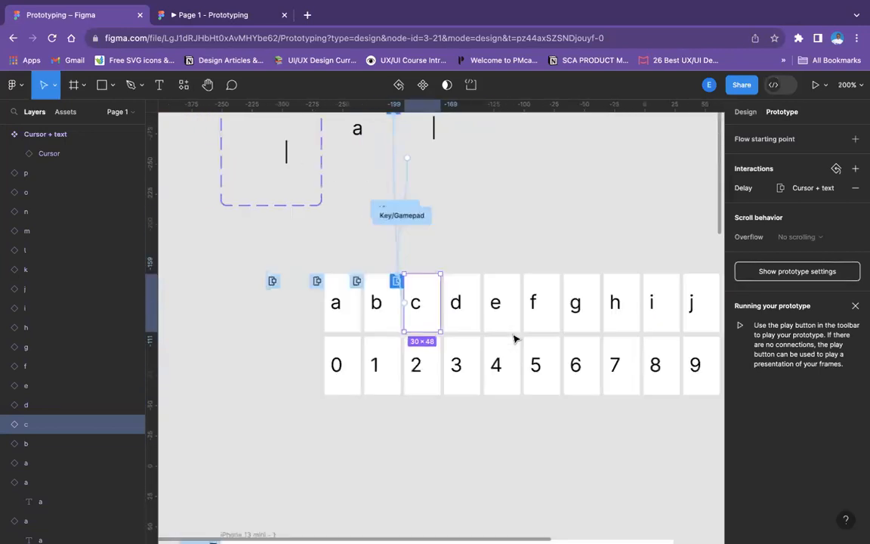
pyautogui.click(225, 15)
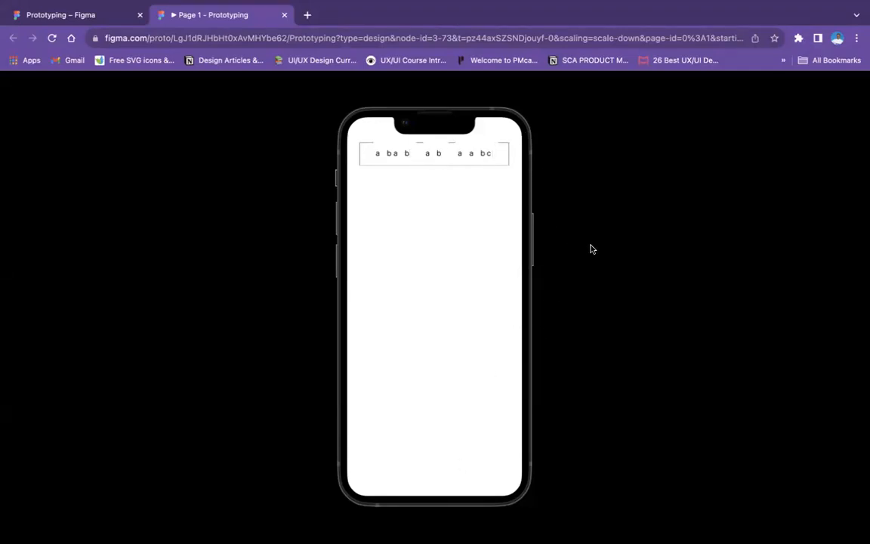
pyautogui.click(495, 154)
pyautogui.moveTo(538, 138)
pyautogui.mouseDown()
pyautogui.moveTo(506, 153)
pyautogui.moveTo(479, 143)
pyautogui.mouseUp()
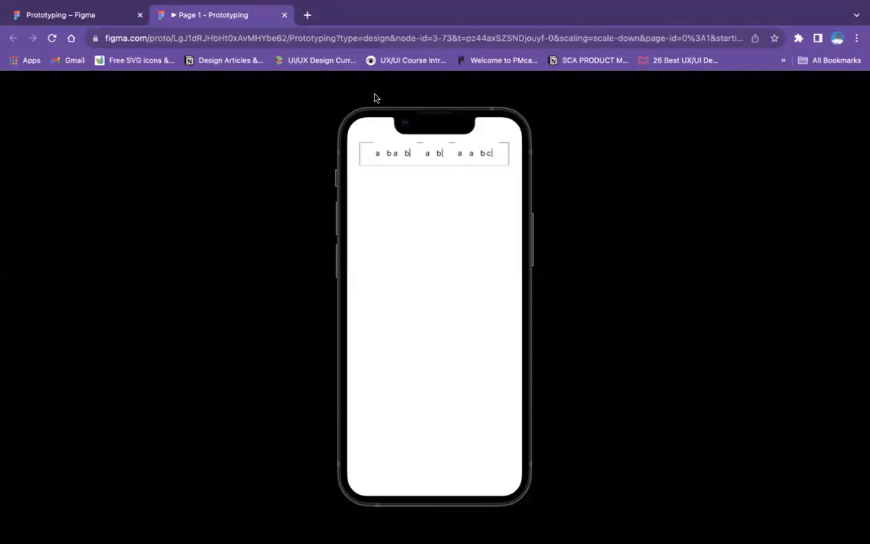
# Return to the design file and select the Cursor empty variant to examine its delay interaction
pyautogui.click(101, 22)
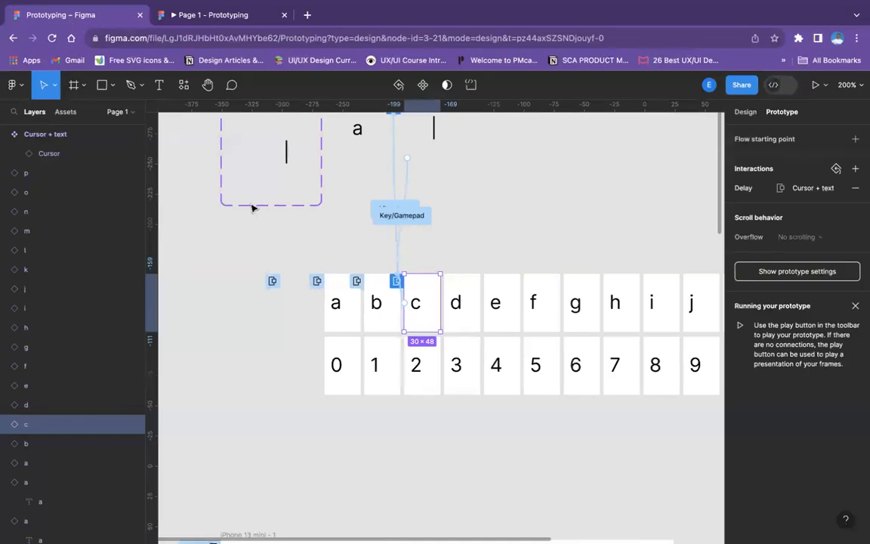
pyautogui.scroll(3, 253, 205)
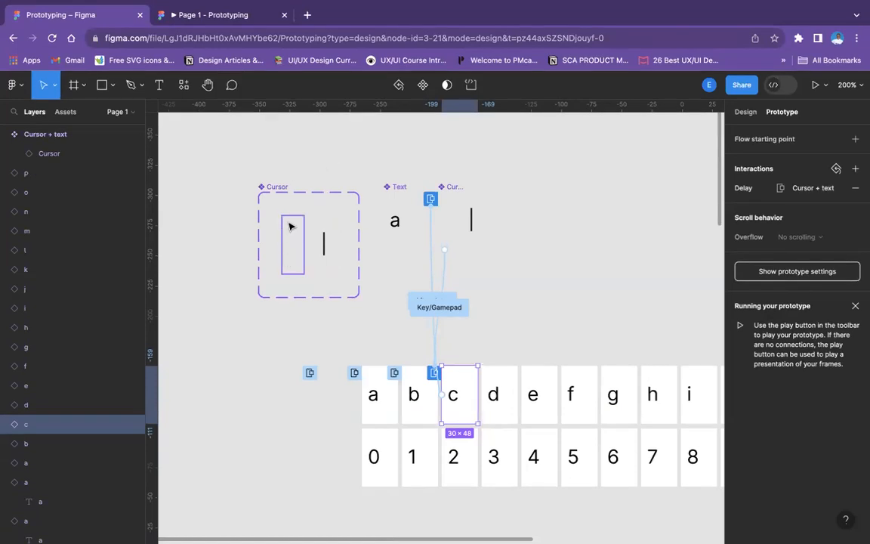
pyautogui.click(291, 226)
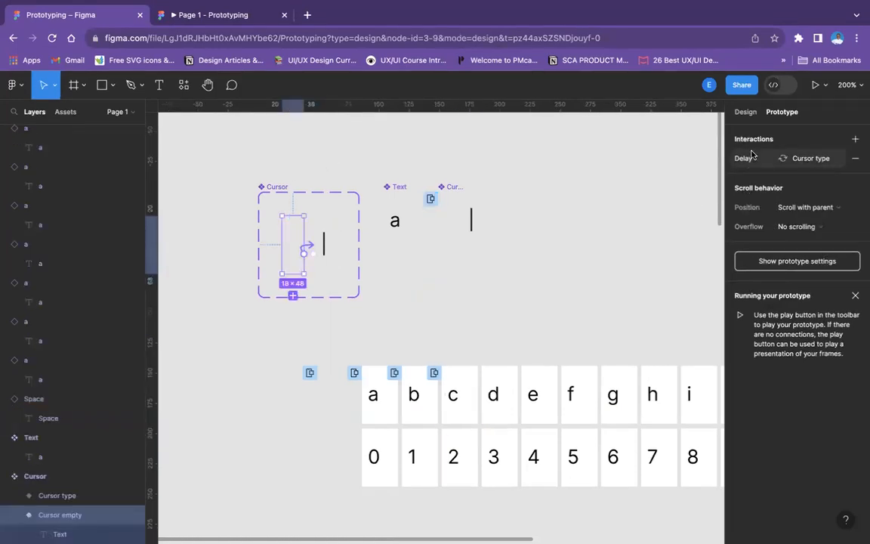
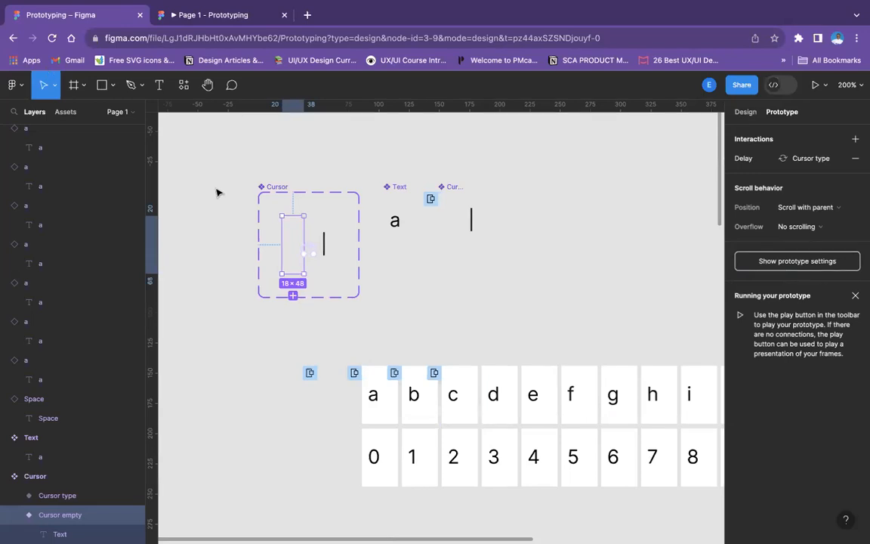
# Look over the letter and number frames on the canvas and the text field in the running prototype
pyautogui.scroll(-4, 396, 302)
pyautogui.hscroll(10, 397, 301)
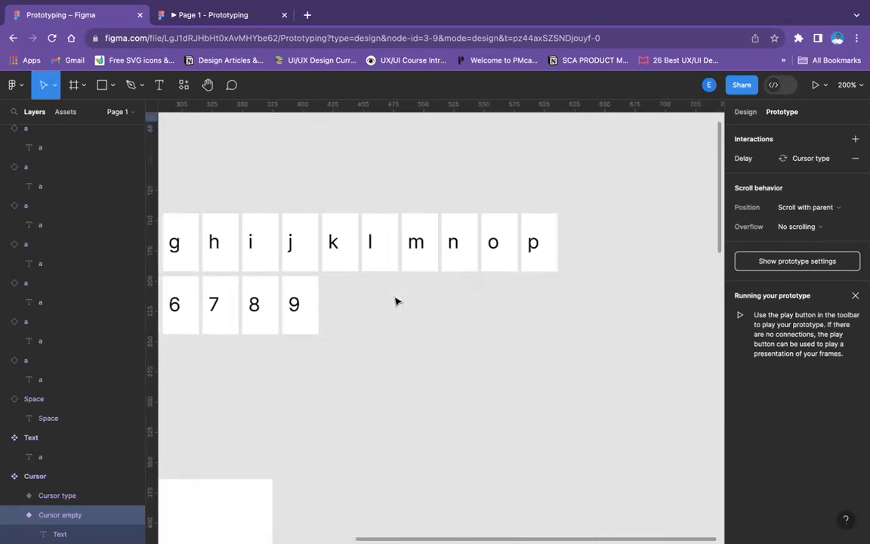
pyautogui.hscroll(3, 397, 301)
pyautogui.press('super+minus')
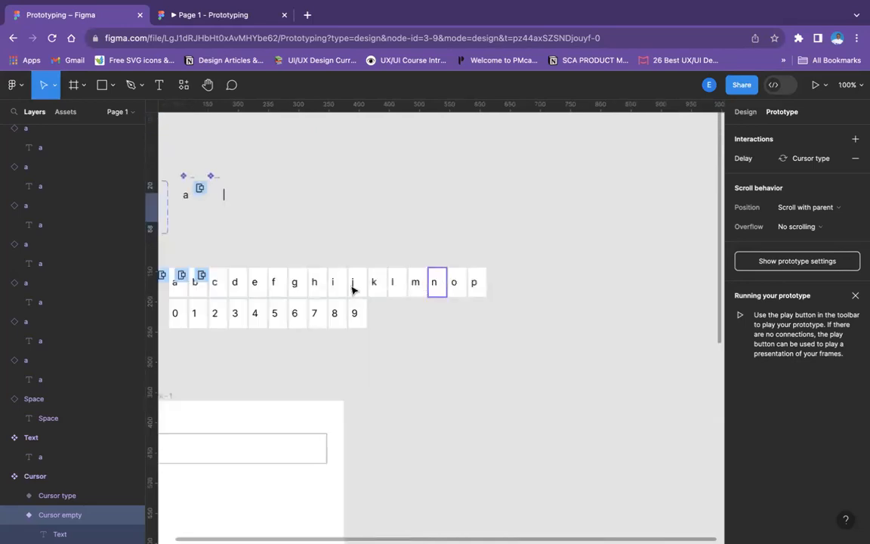
pyautogui.hscroll(-5, 317, 288)
pyautogui.scroll(1, 316, 288)
pyautogui.press('super+equal')
pyautogui.press('super+equal')
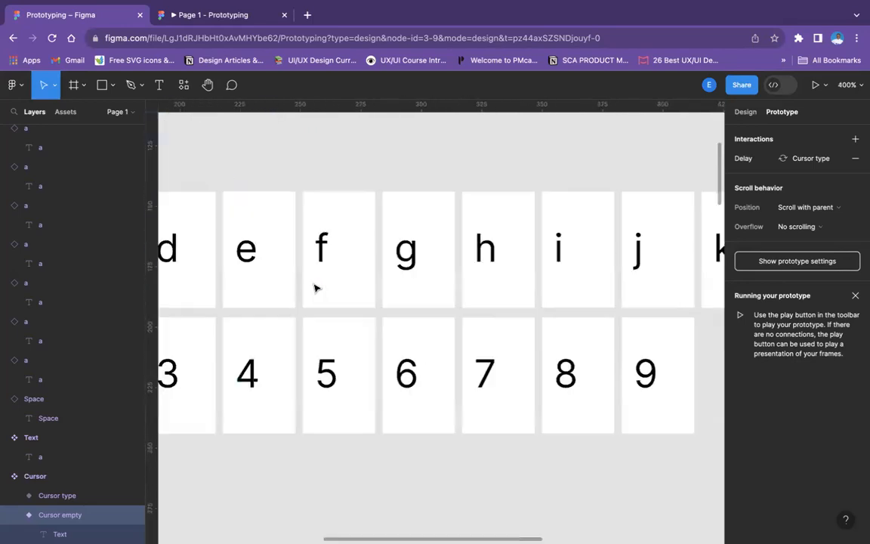
pyautogui.hscroll(-5, 315, 287)
pyautogui.scroll(3, 315, 287)
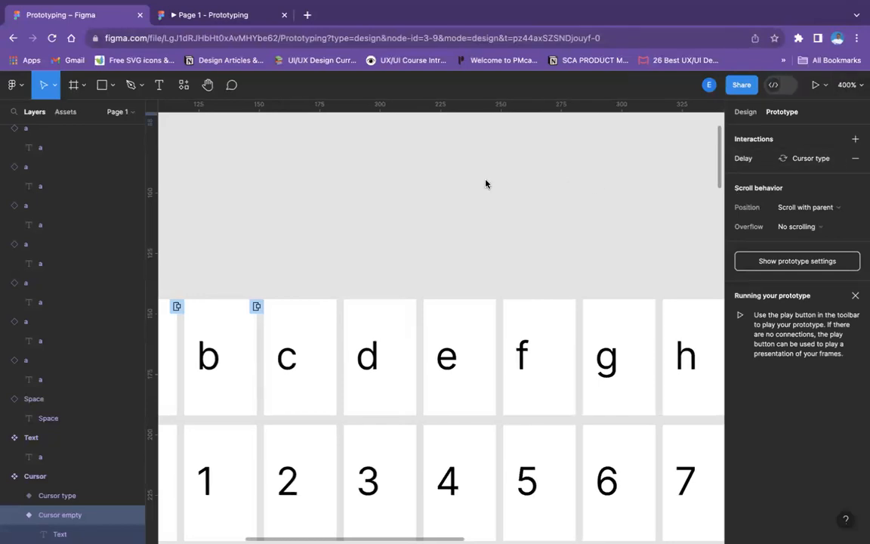
pyautogui.hscroll(-3, 486, 184)
pyautogui.scroll(1, 486, 184)
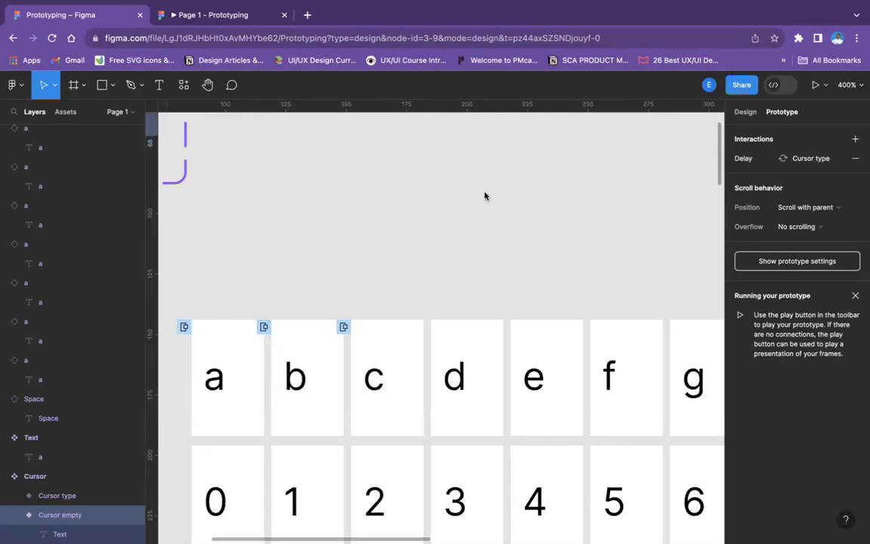
pyautogui.click(485, 195)
pyautogui.press('-')
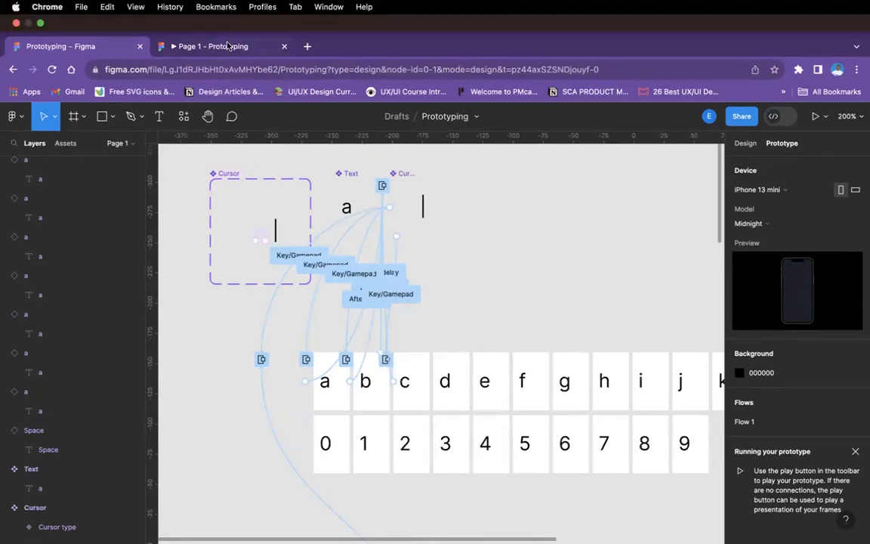
pyautogui.click(202, 45)
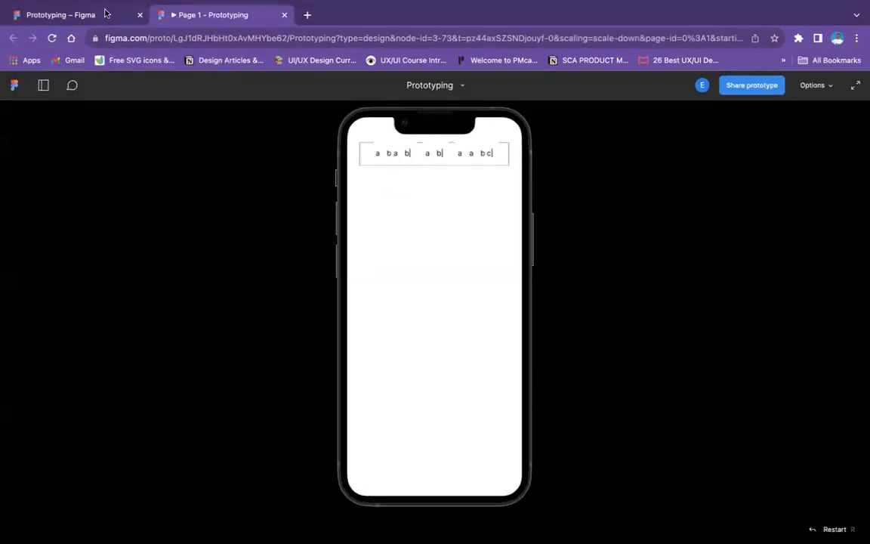
pyautogui.click(106, 12)
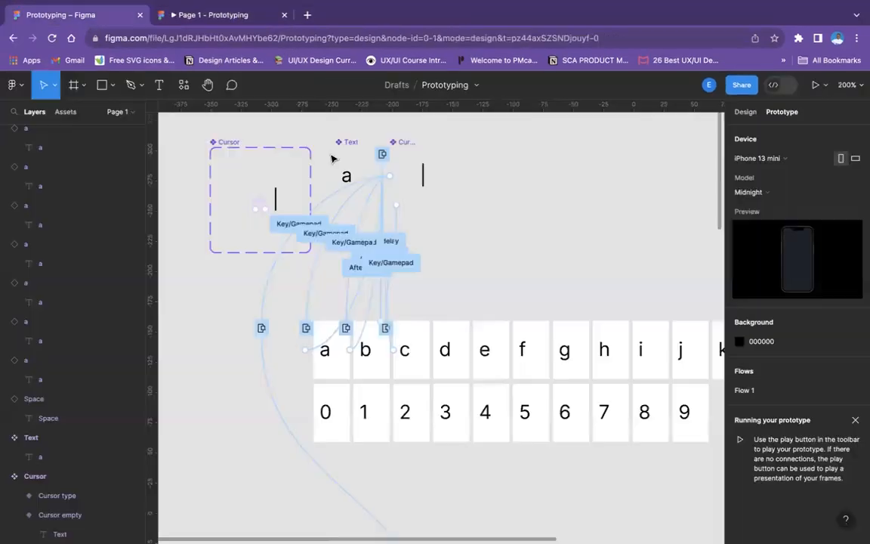
# Connect the Cursor + text component to letter d with a Key/Gamepad trigger on the D key
pyautogui.click(407, 148)
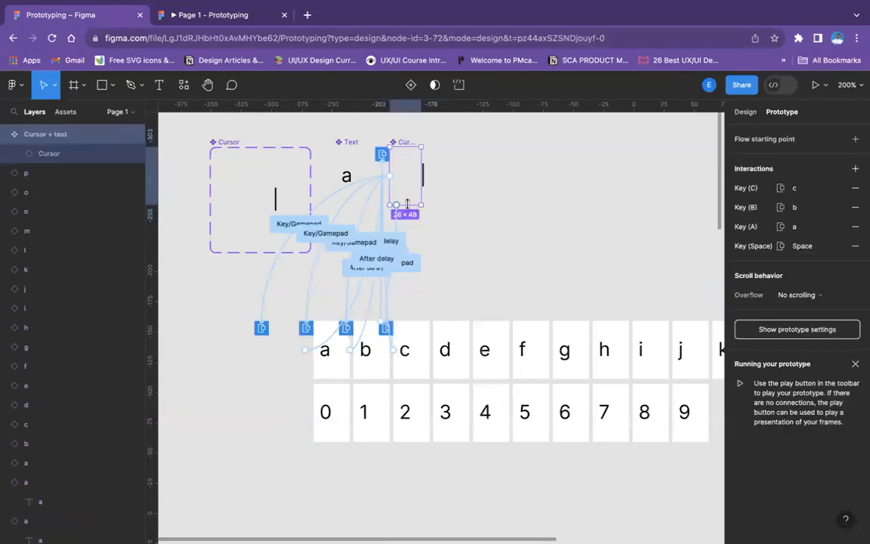
pyautogui.moveTo(396, 205); pyautogui.dragTo(451, 323)
pyautogui.click(399, 350)
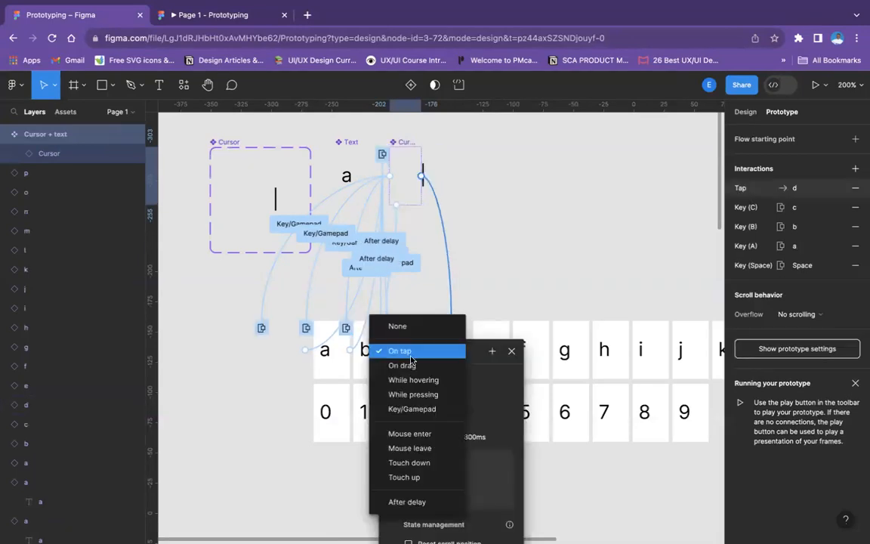
pyautogui.click(411, 407)
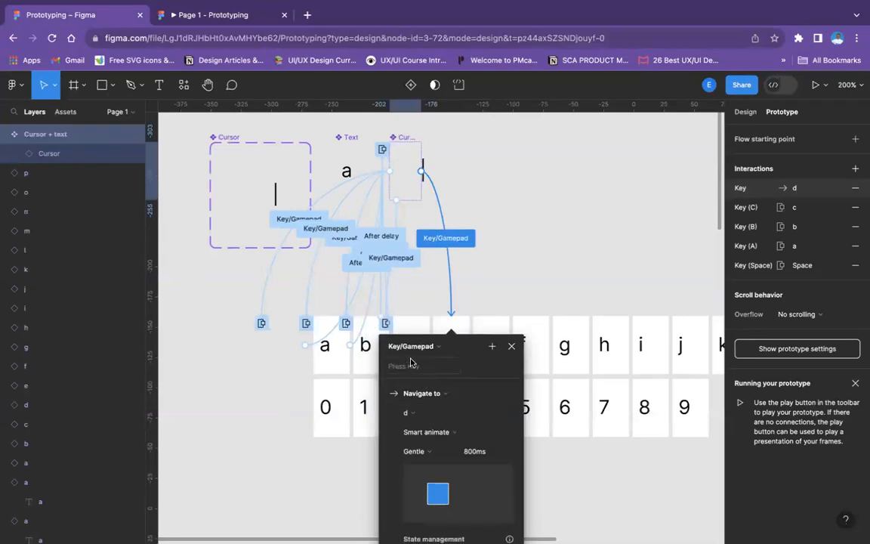
pyautogui.press('d')
# Make the D key interaction open letter d as an overlay with Manual positioning
pyautogui.click(417, 394)
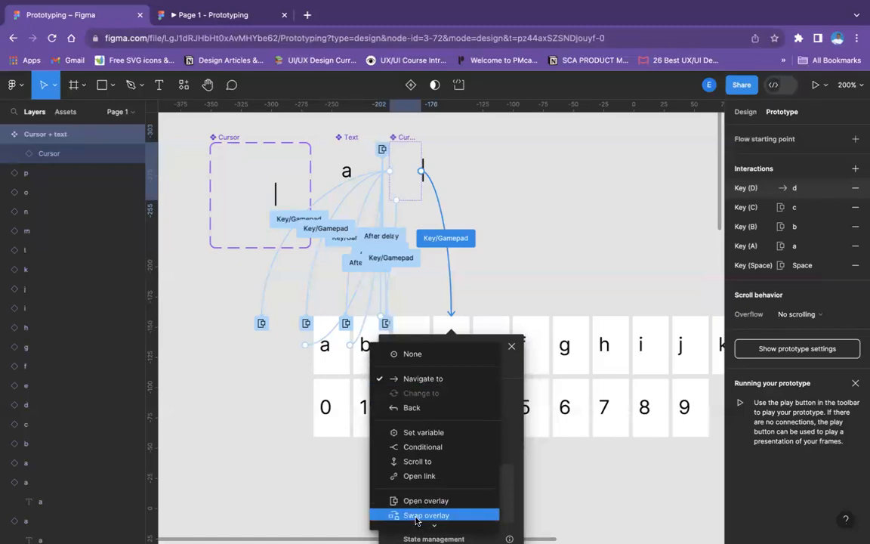
pyautogui.click(416, 516)
pyautogui.click(427, 394)
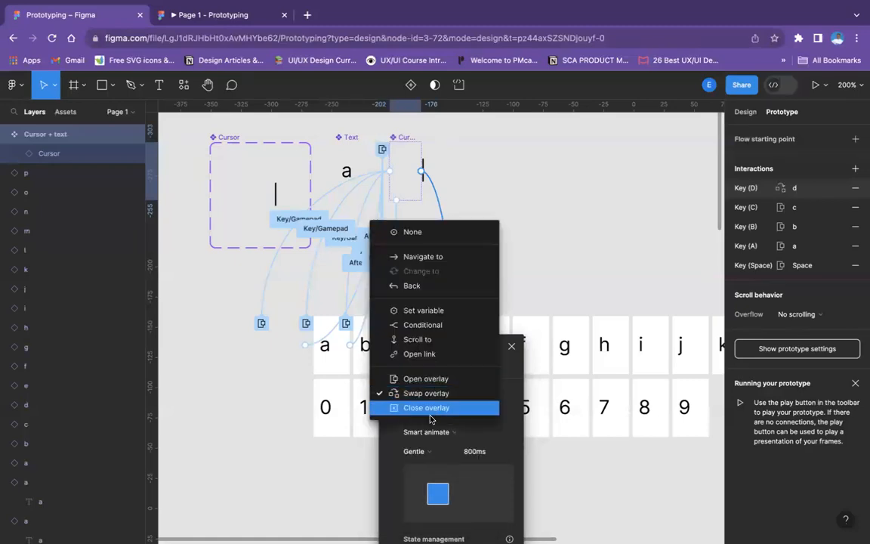
pyautogui.click(415, 378)
pyautogui.scroll(-5, 462, 483)
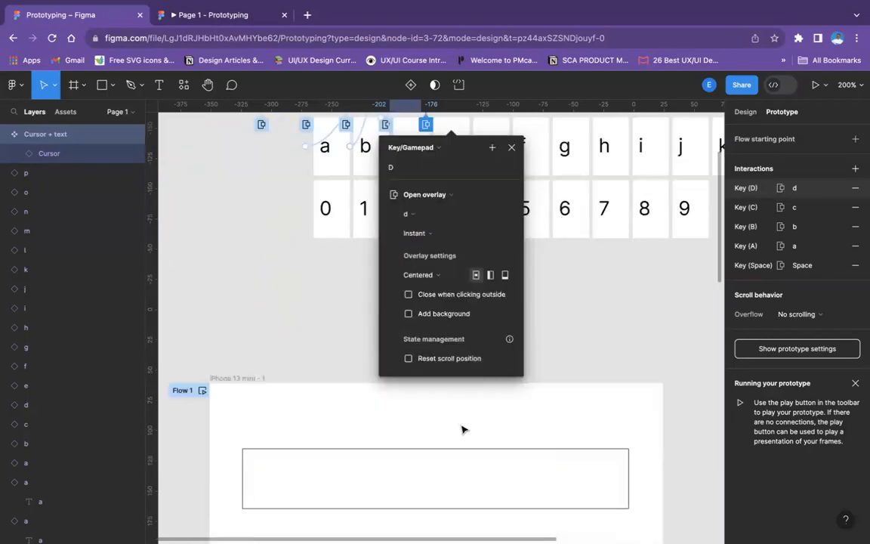
pyautogui.click(429, 277)
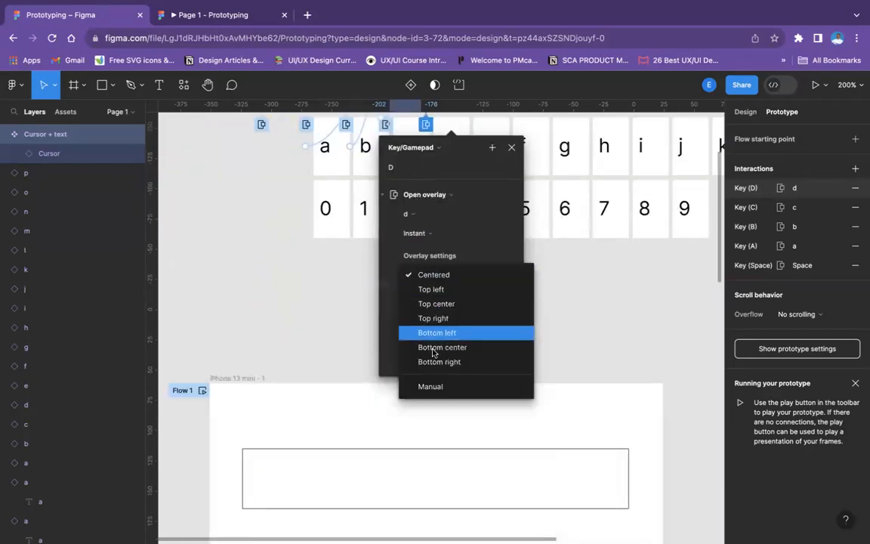
pyautogui.click(438, 387)
# Nudge the letter d overlay on Cursor + text rightward until the d sits just after the cursor
pyautogui.scroll(6, 445, 219)
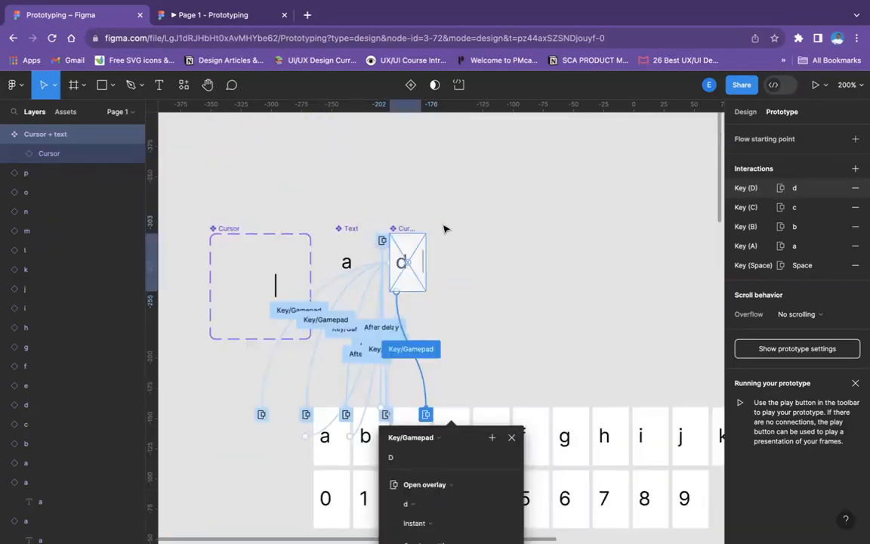
pyautogui.press('Right')
pyautogui.press('Right')
pyautogui.press('Right')
pyautogui.press('Right')
pyautogui.press('Right')
pyautogui.press('Right')
pyautogui.press('Right')
pyautogui.press('Right')
pyautogui.press('Right')
pyautogui.press('Right')
pyautogui.press('Right')
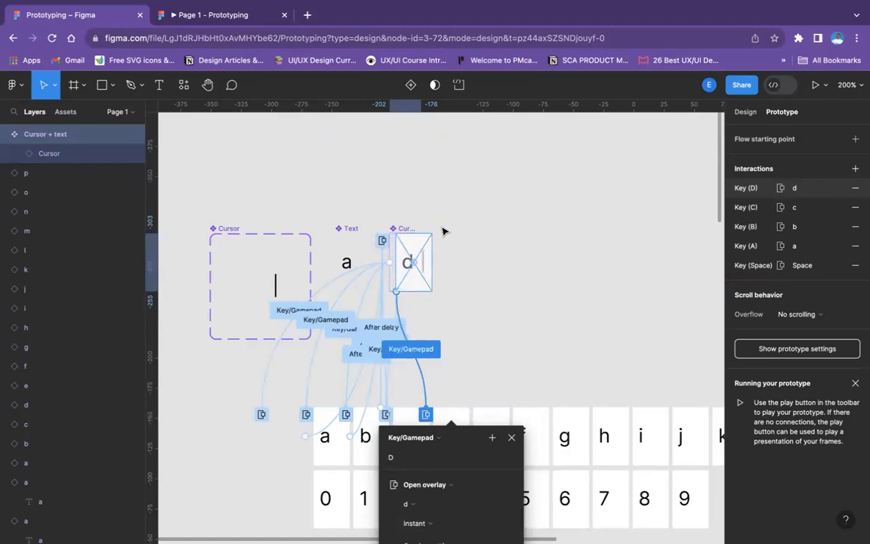
pyautogui.press('Right')
pyautogui.press('Right')
pyautogui.press('Right')
pyautogui.press('Right')
pyautogui.press('Right')
pyautogui.press('Right')
pyautogui.press('Right')
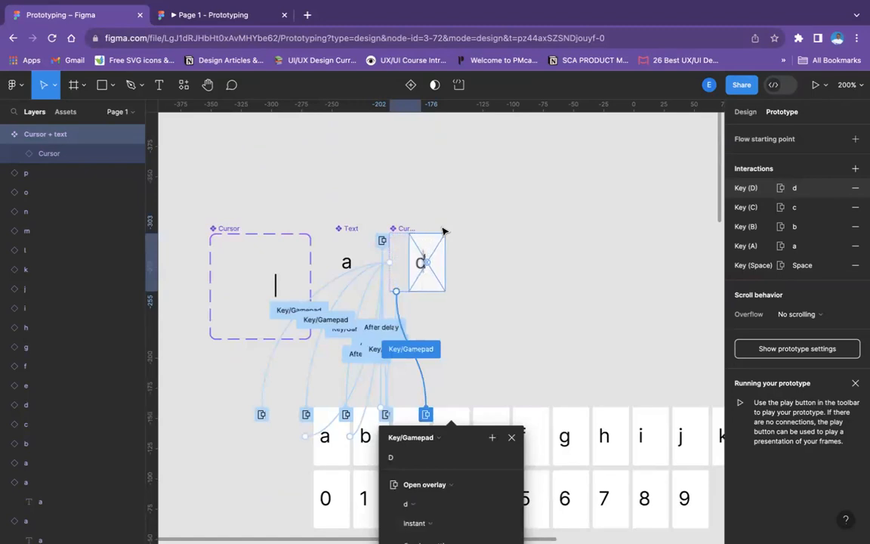
pyautogui.press('Right')
pyautogui.press('Right')
pyautogui.press('Right')
pyautogui.press('Right')
pyautogui.press('Right')
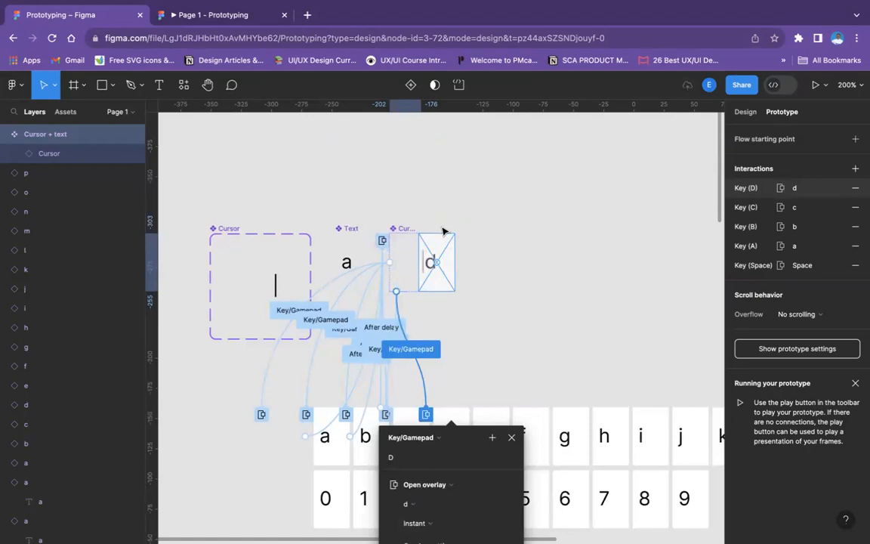
pyautogui.scroll(-2, 445, 348)
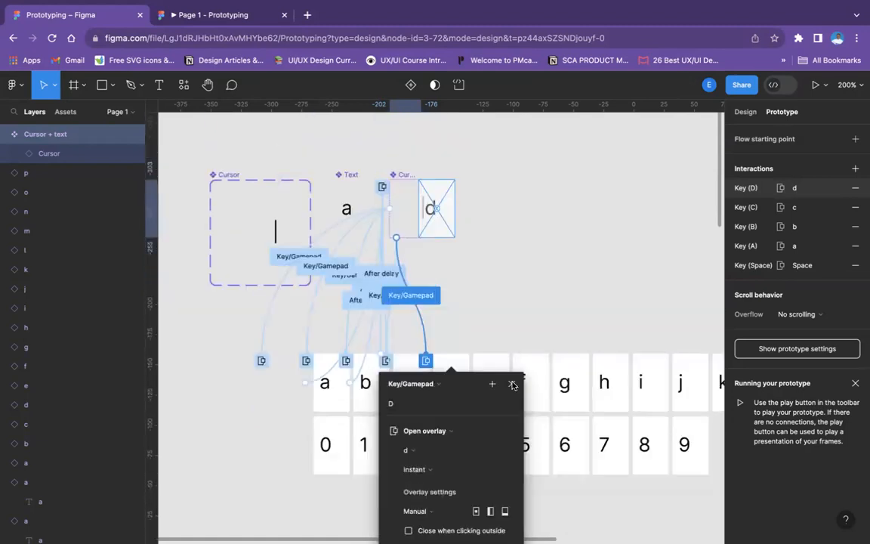
pyautogui.press('Escape')
# Link letter d back to Cursor + text as a manually positioned overlay, with its cursor directly beside the d
pyautogui.click(449, 360)
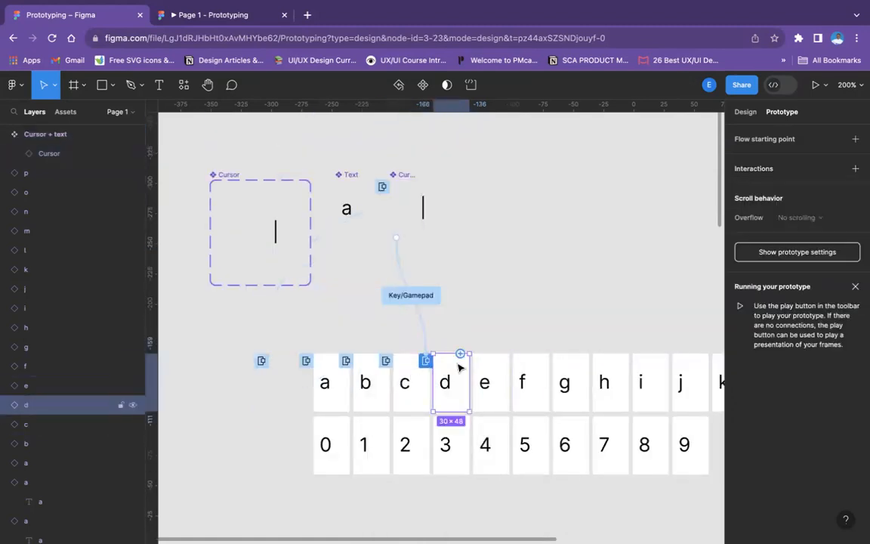
pyautogui.moveTo(460, 353); pyautogui.dragTo(413, 217)
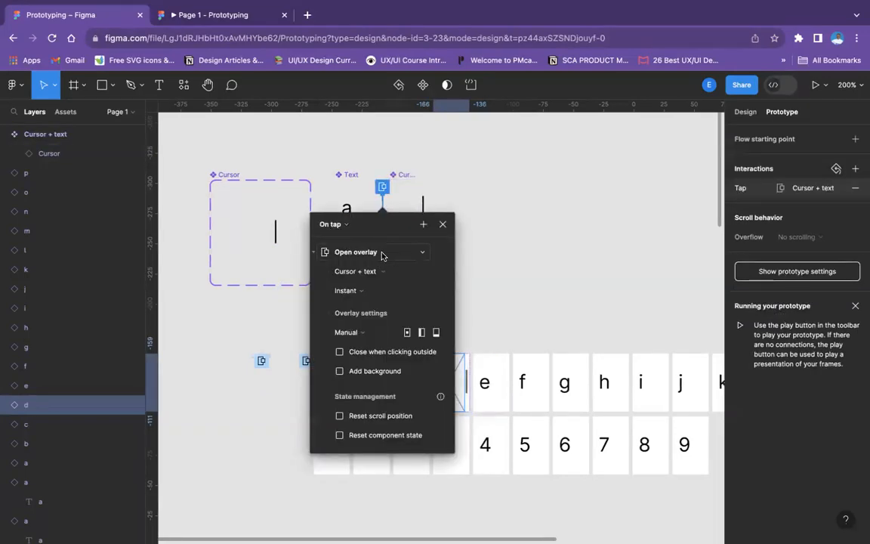
pyautogui.moveTo(389, 227); pyautogui.dragTo(274, 210)
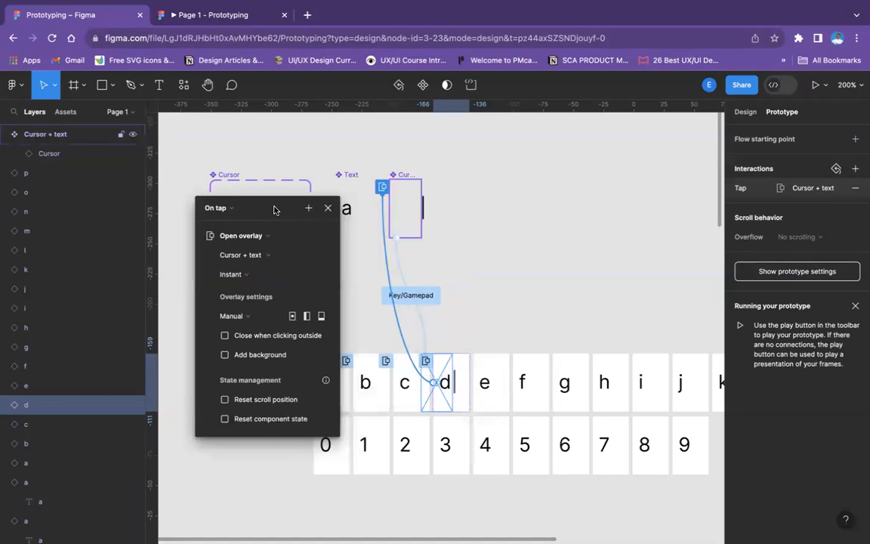
pyautogui.click(460, 274)
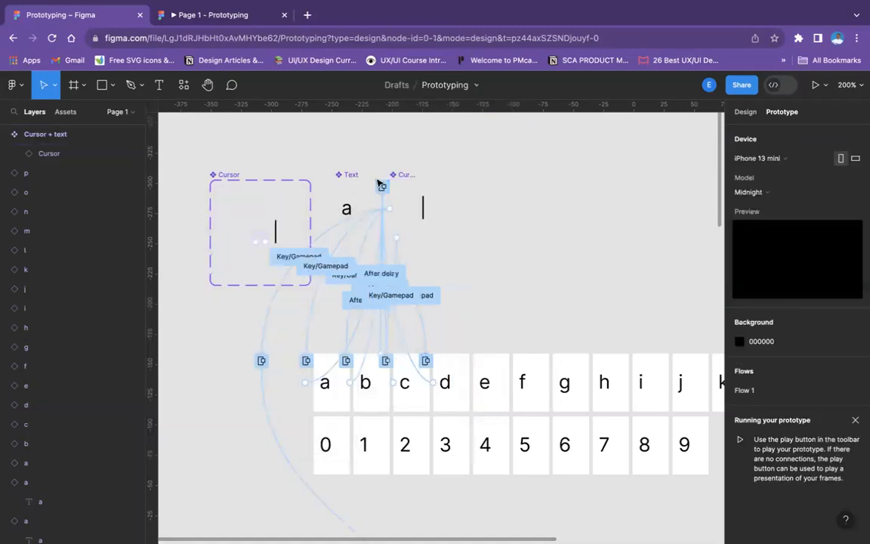
# Connect the Cursor + text component to letter e with a Key/Gamepad trigger on the E key
pyautogui.click(408, 187)
pyautogui.moveTo(421, 209); pyautogui.dragTo(473, 392)
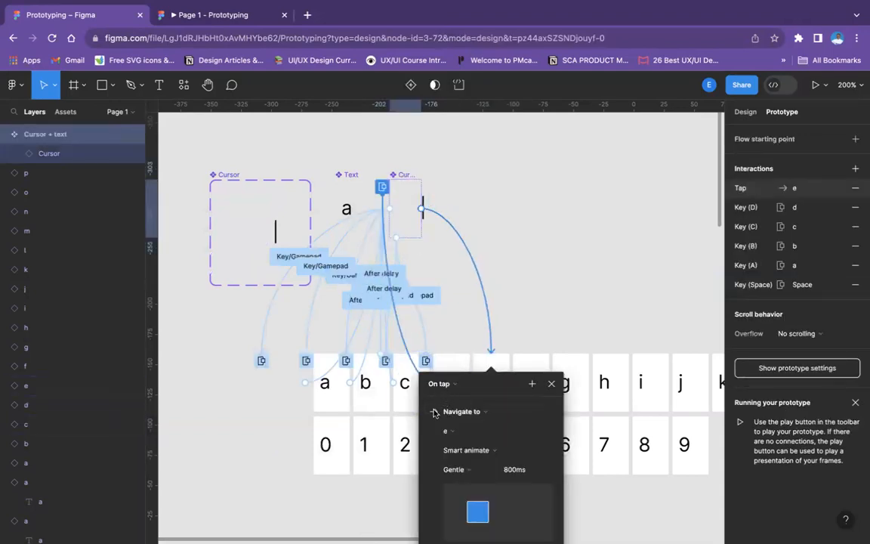
pyautogui.click(446, 384)
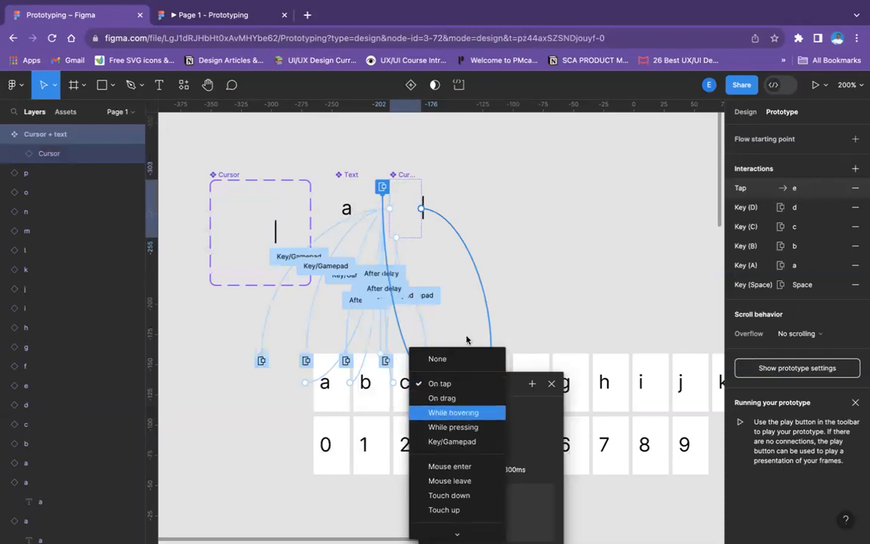
pyautogui.click(448, 439)
pyautogui.scroll(-4, 461, 271)
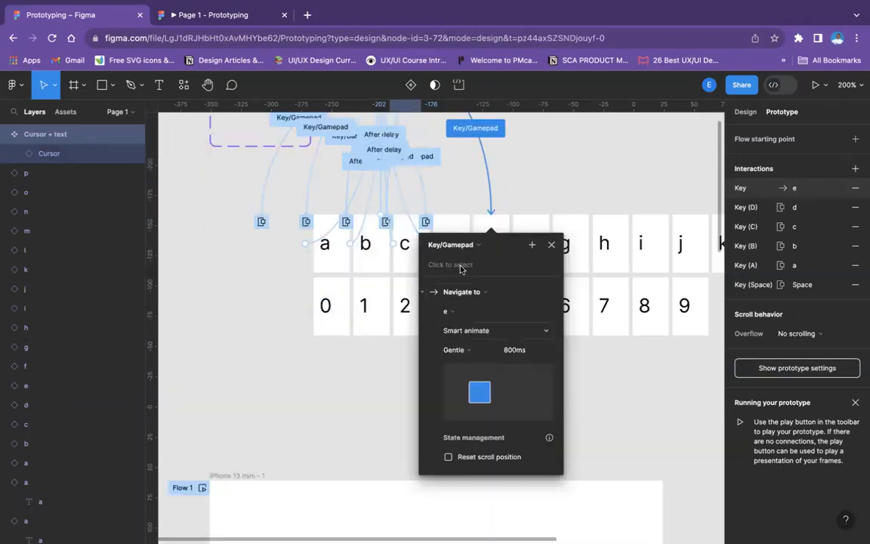
pyautogui.click(461, 266)
pyautogui.press('e')
# Make the E key interaction open letter e as an overlay with Manual positioning
pyautogui.click(484, 295)
pyautogui.click(449, 414)
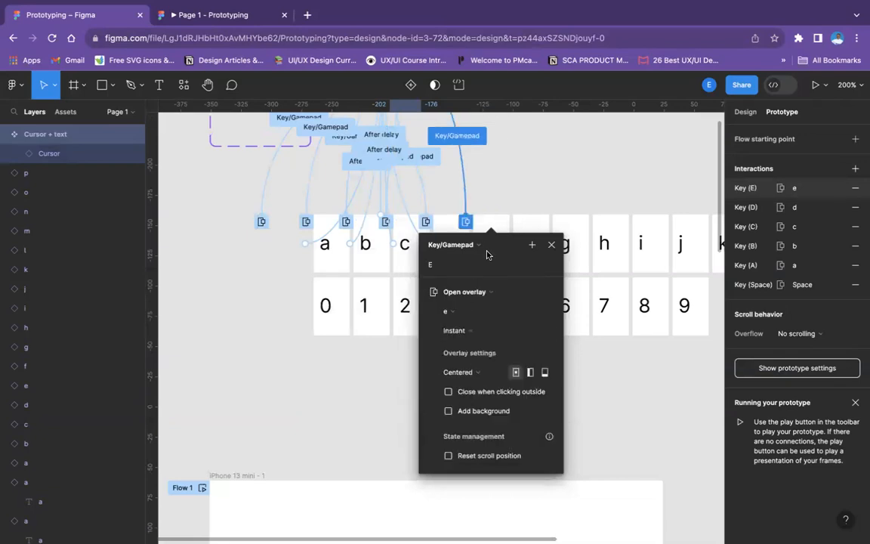
pyautogui.moveTo(474, 246); pyautogui.dragTo(349, 247)
pyautogui.click(340, 372)
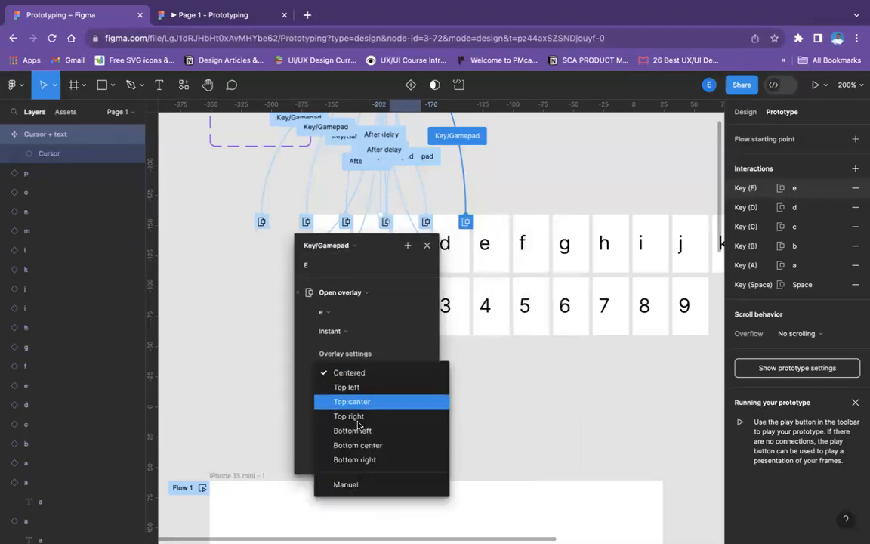
pyautogui.click(347, 483)
# Nudge the letter e overlay on Cursor + text rightward until the e sits just after the cursor
pyautogui.scroll(5, 394, 248)
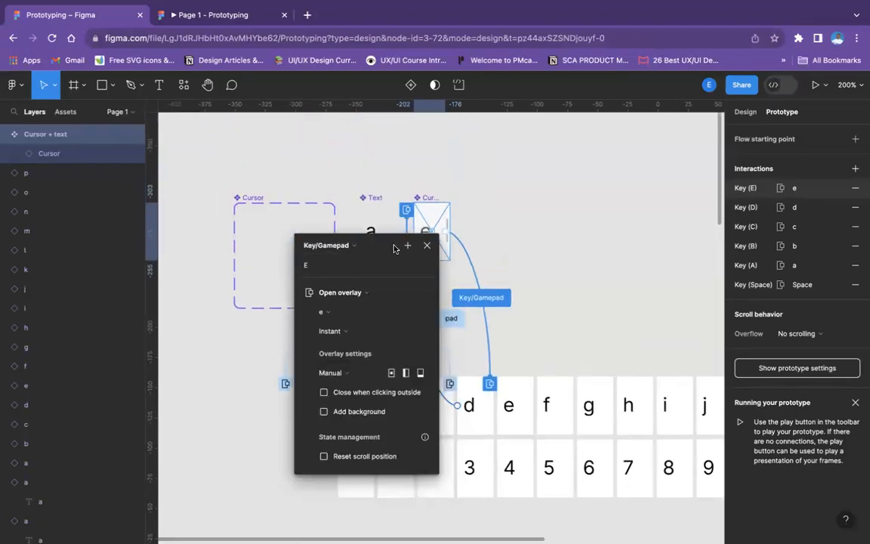
pyautogui.scroll(-2, 394, 248)
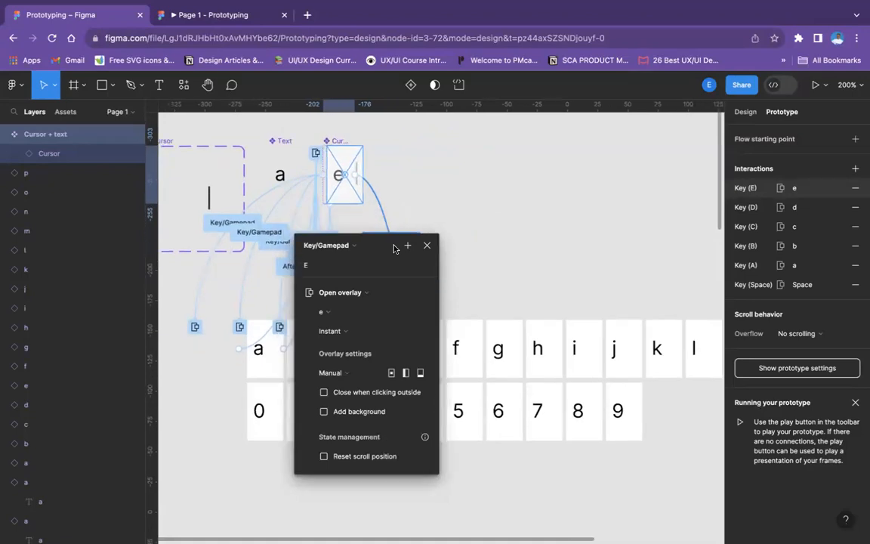
pyautogui.press('Right')
pyautogui.press('Right')
pyautogui.press('Right')
pyautogui.press('Right')
pyautogui.press('Right')
pyautogui.press('Right')
pyautogui.press('Right')
pyautogui.press('Right')
pyautogui.press('Right')
pyautogui.press('Right')
pyautogui.press('Right')
pyautogui.press('Right')
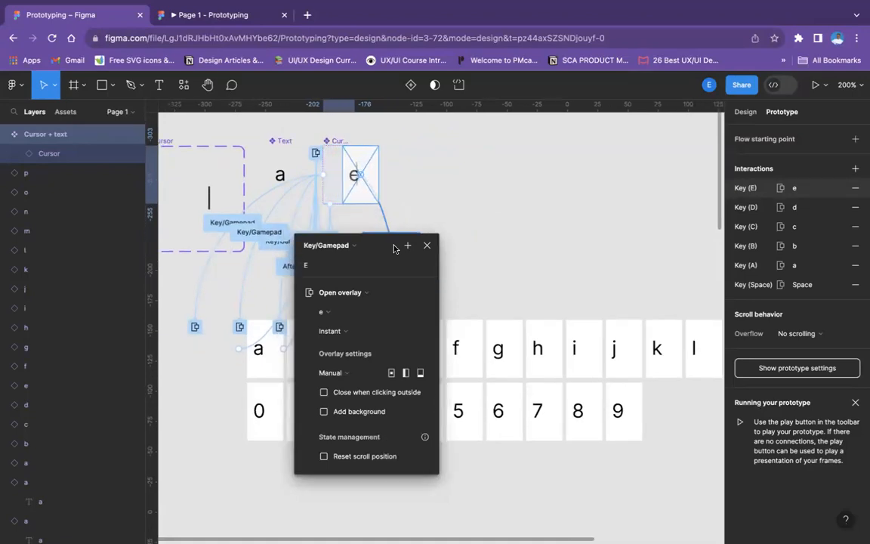
pyautogui.press('Right')
pyautogui.press('Right')
pyautogui.press('Right')
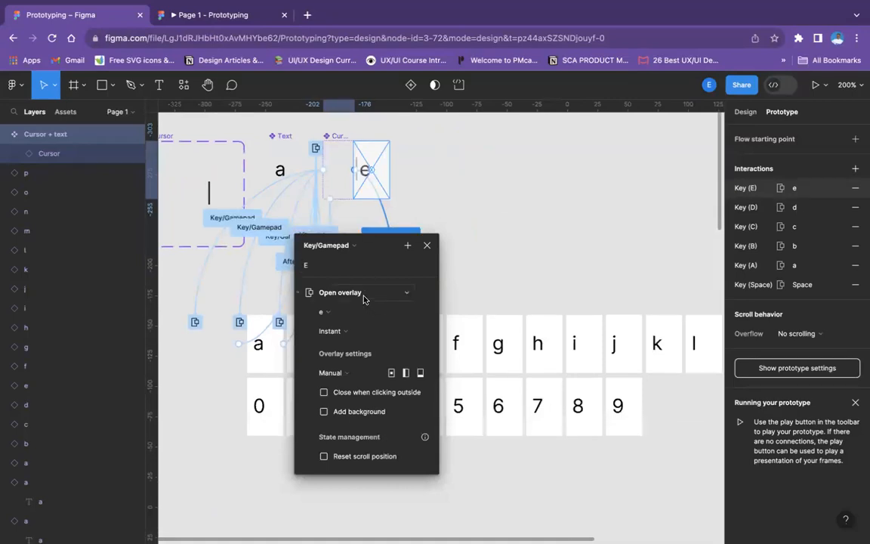
pyautogui.scroll(-5, 360, 296)
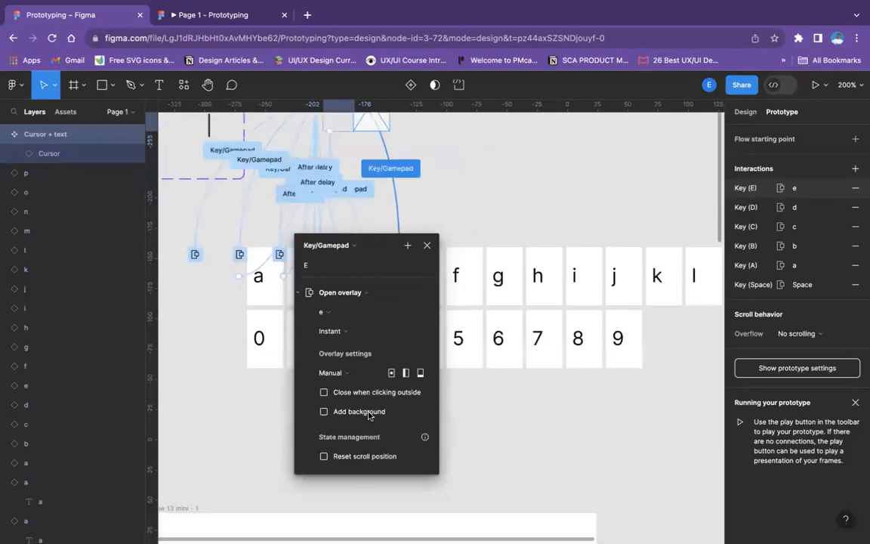
pyautogui.click(427, 245)
pyautogui.scroll(8, 421, 327)
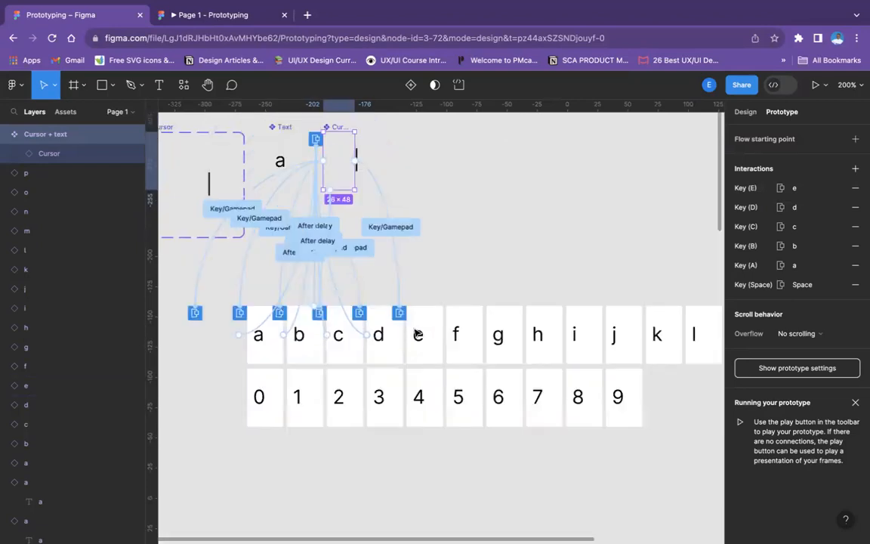
# Link letter e back to Cursor + text as an After delay overlay, positioned so its cursor sits directly beside the e
pyautogui.click(426, 391)
pyautogui.click(427, 393)
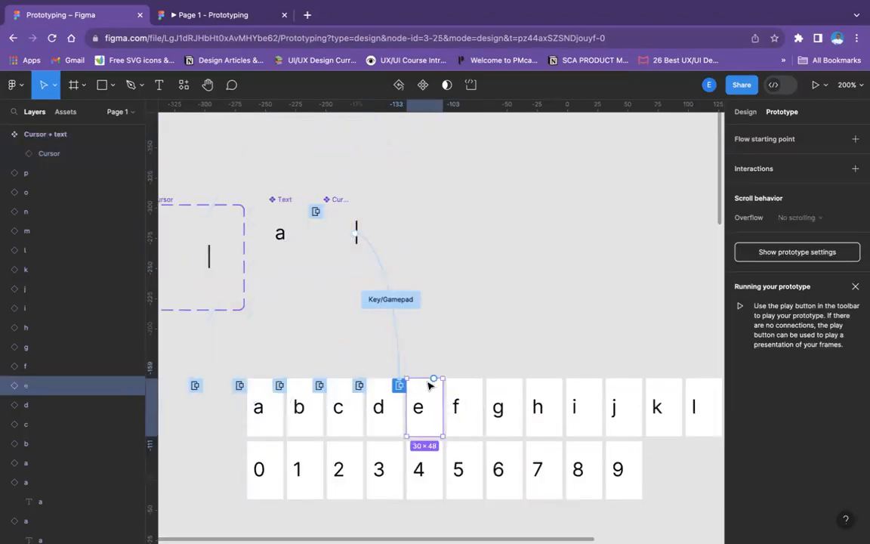
pyautogui.moveTo(433, 380); pyautogui.dragTo(344, 476)
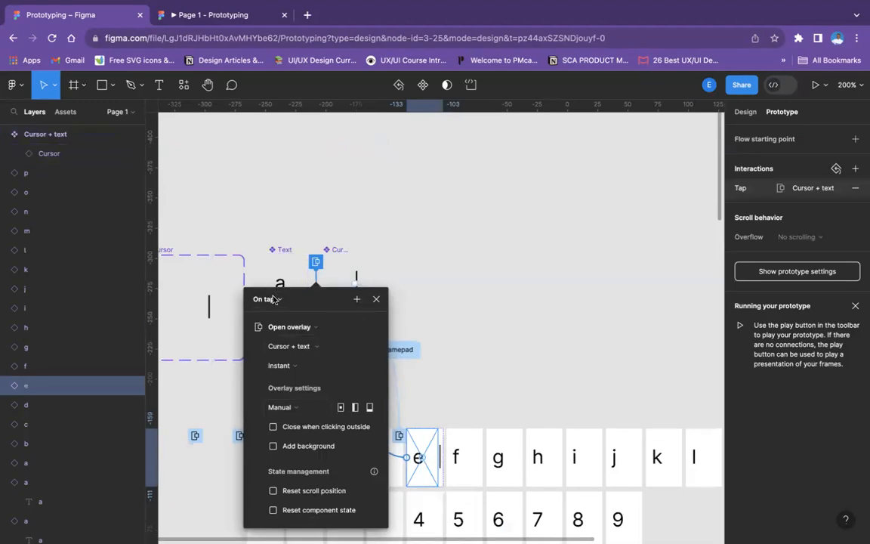
pyautogui.click(266, 299)
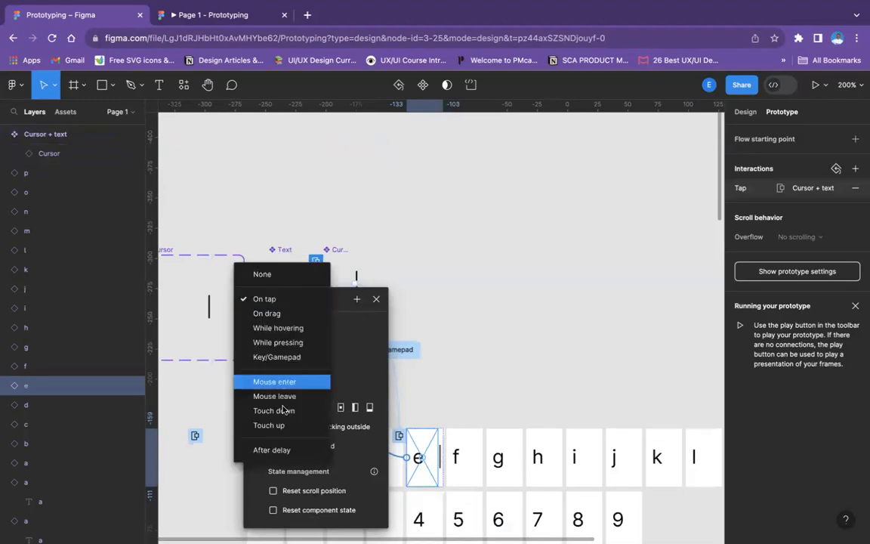
pyautogui.click(284, 450)
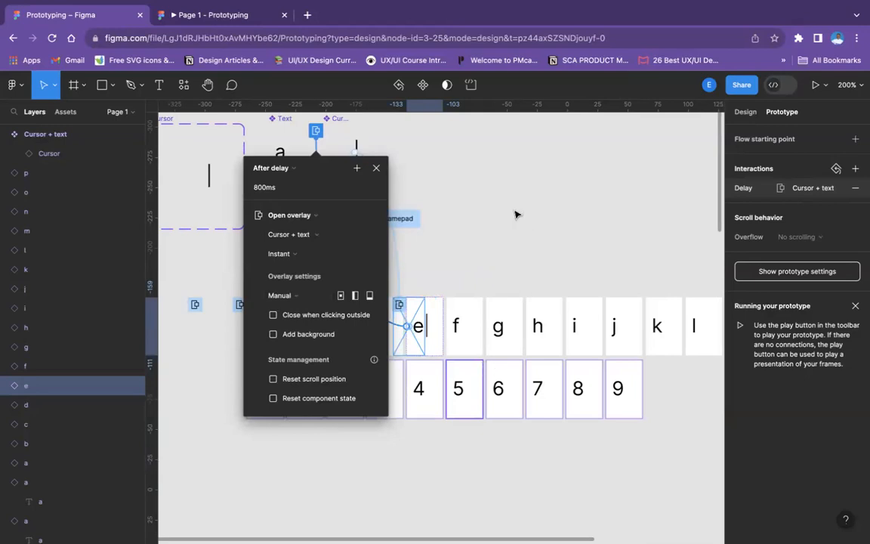
pyautogui.click(376, 172)
pyautogui.click(483, 181)
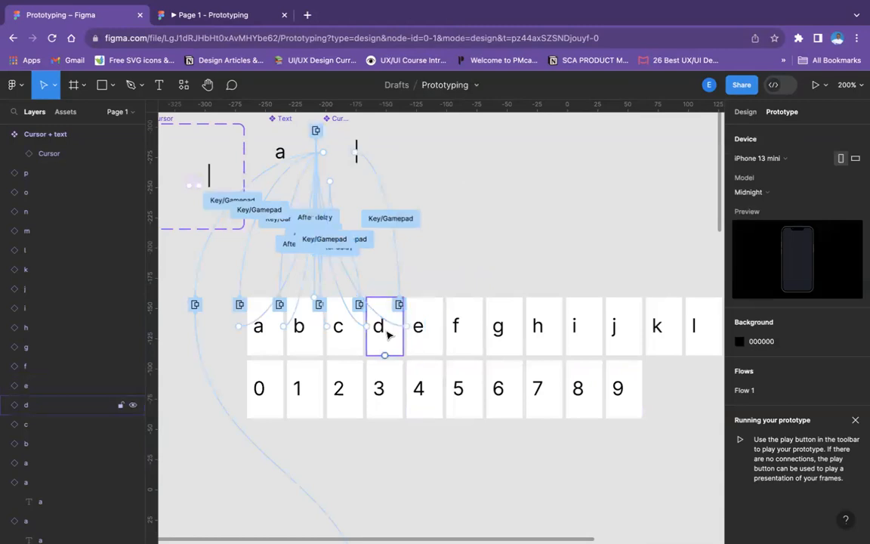
# Set the delay of letter e's interaction with Cursor + text to 1 ms
pyautogui.click(419, 330)
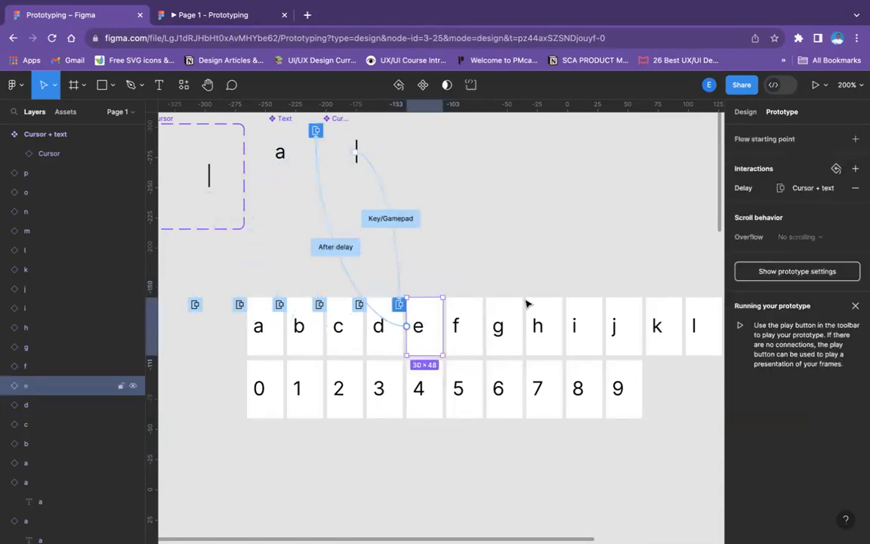
pyautogui.click(748, 188)
pyautogui.click(602, 211)
pyautogui.write('8')
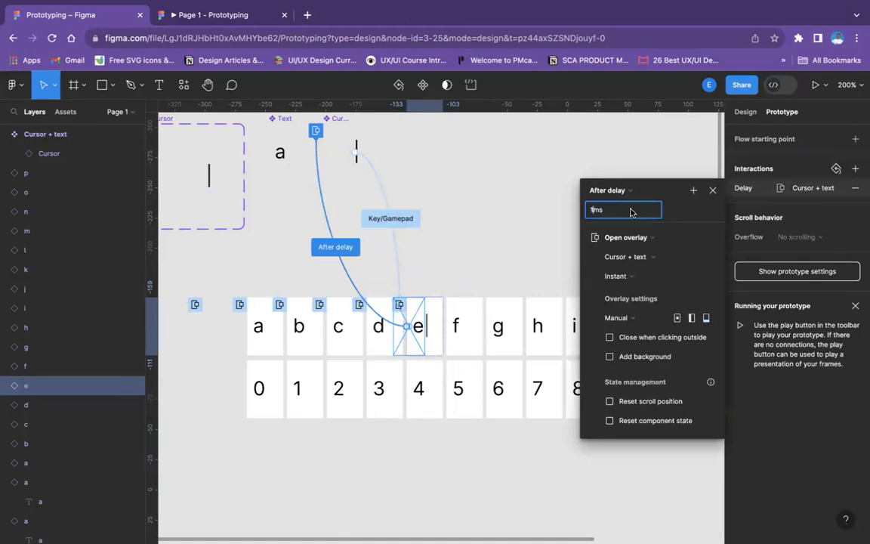
pyautogui.click(509, 250)
# Compare the interaction triggers of letter d, letter e and the Cursor + text component
pyautogui.click(387, 327)
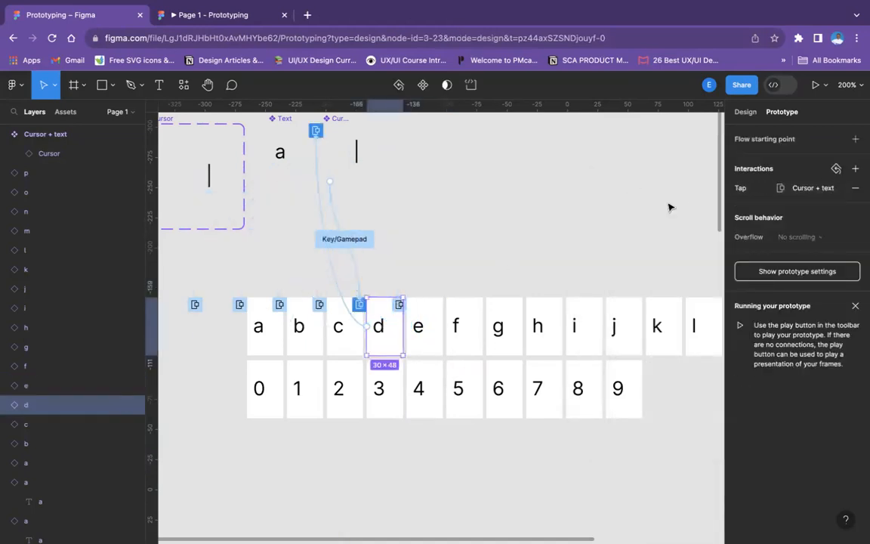
pyautogui.scroll(-1, 394, 287)
pyautogui.click(437, 313)
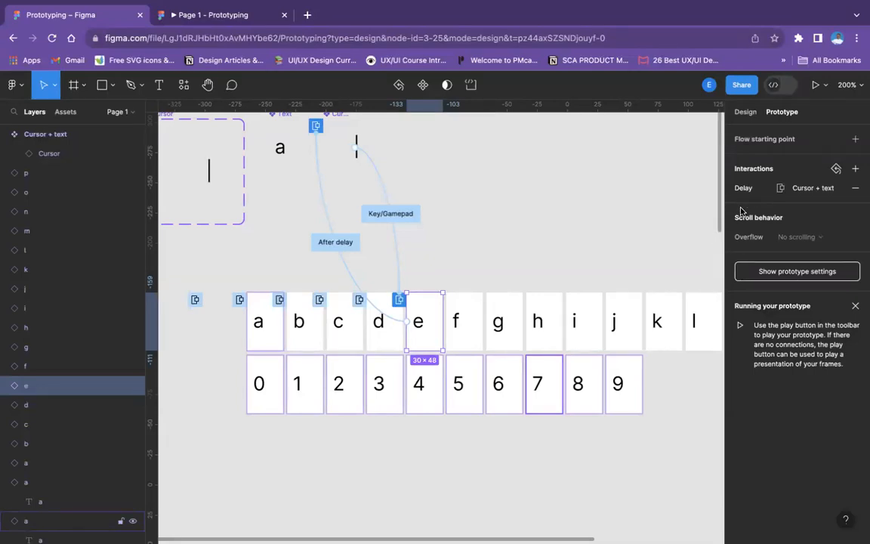
pyautogui.click(387, 324)
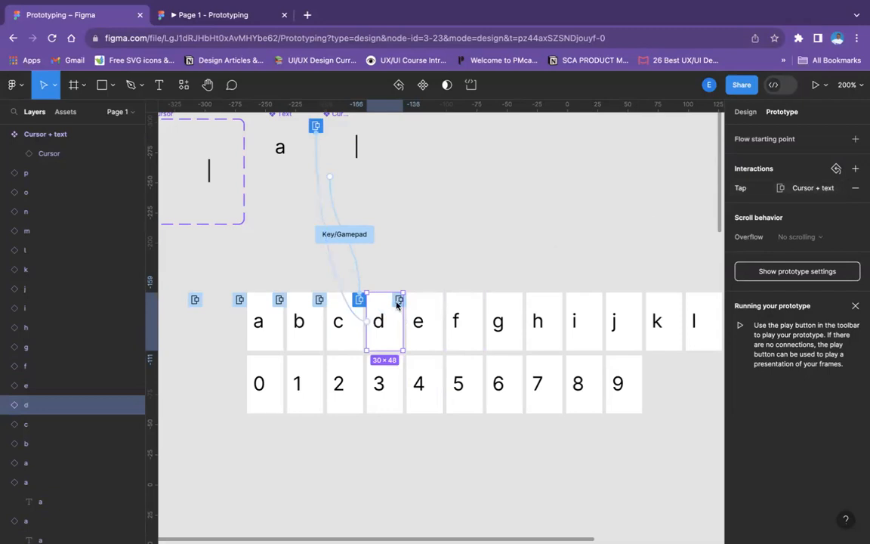
pyautogui.scroll(1, 387, 338)
pyautogui.scroll(-2, 387, 339)
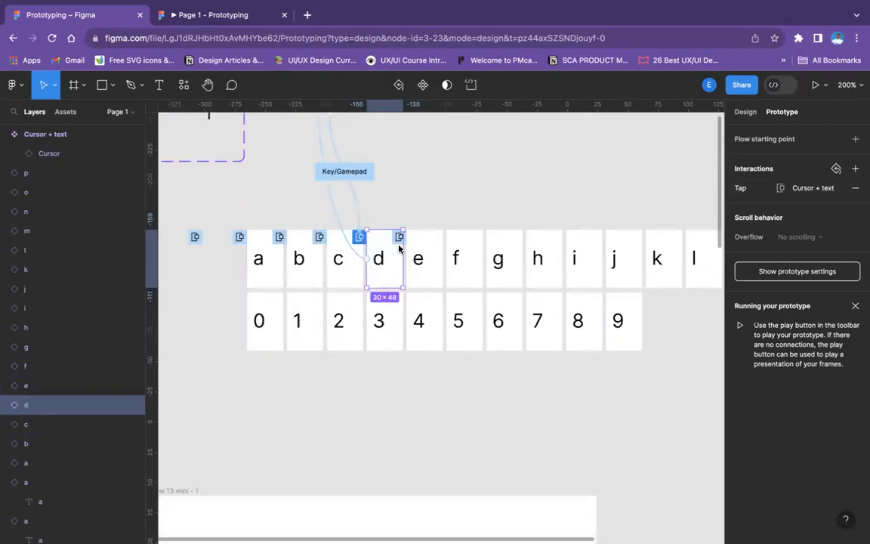
pyautogui.scroll(2, 399, 242)
pyautogui.scroll(4, 399, 242)
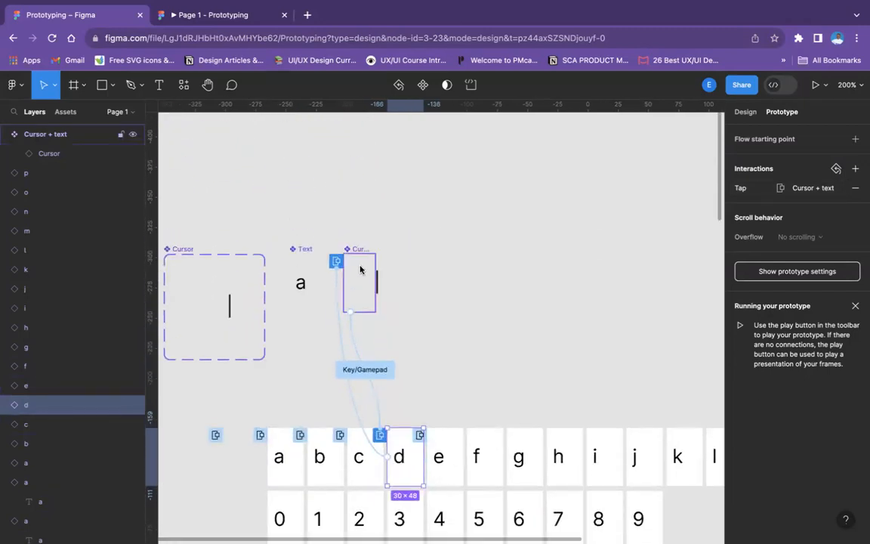
pyautogui.click(361, 255)
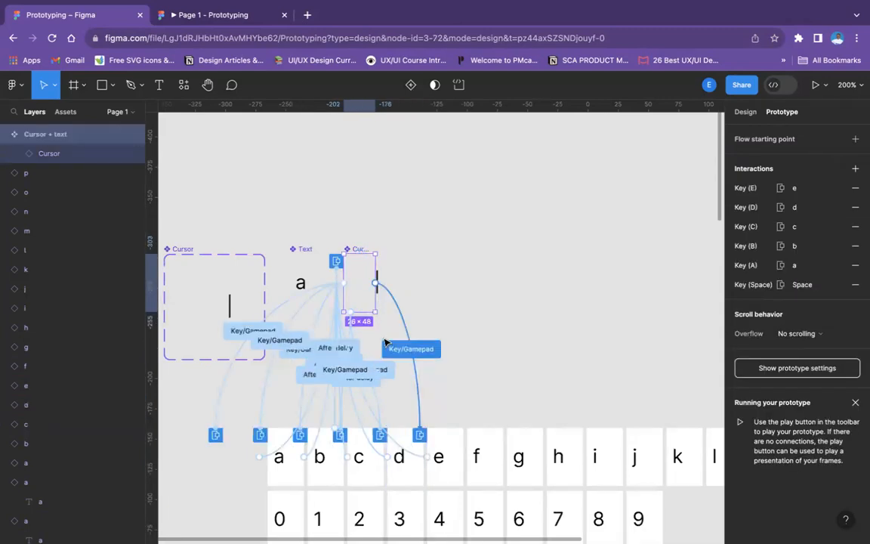
pyautogui.scroll(-2, 385, 342)
pyautogui.hscroll(1, 385, 342)
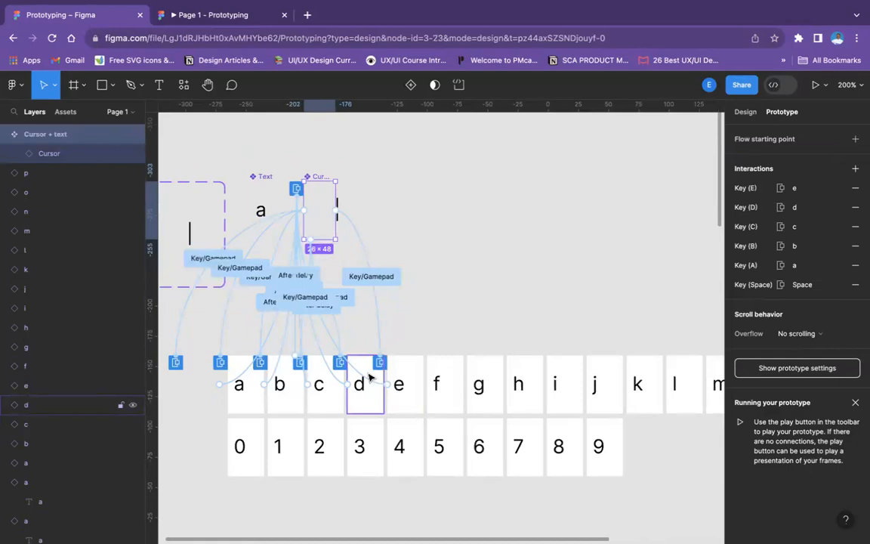
# Change letter d's interaction with Cursor + text to an After delay trigger of 1 ms
pyautogui.click(369, 379)
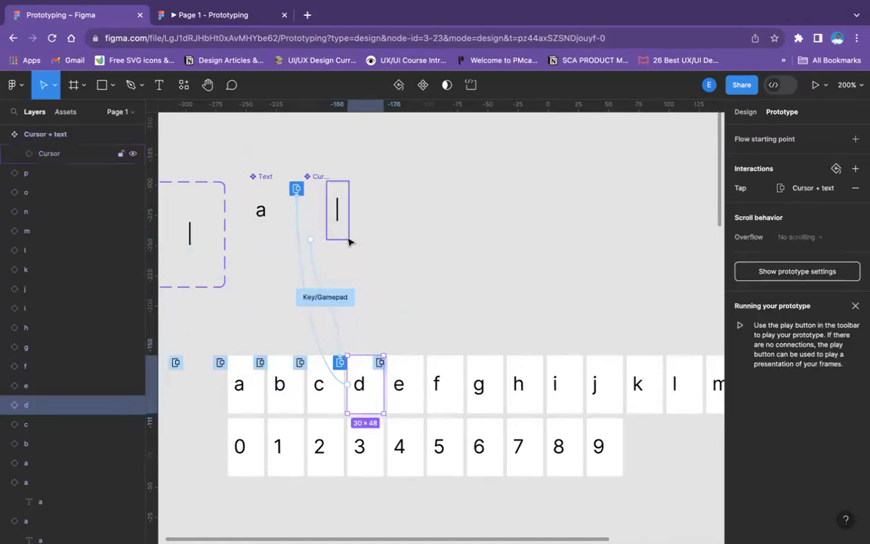
pyautogui.click(740, 189)
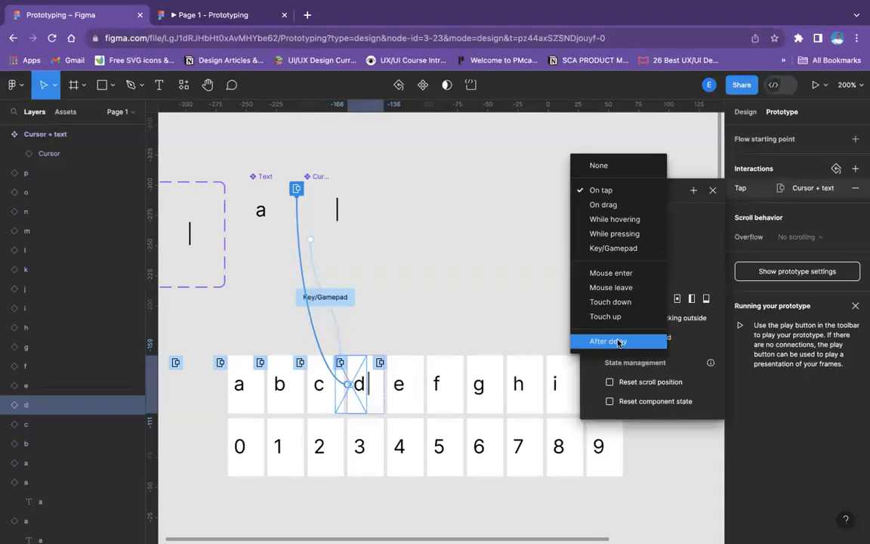
pyautogui.click(617, 342)
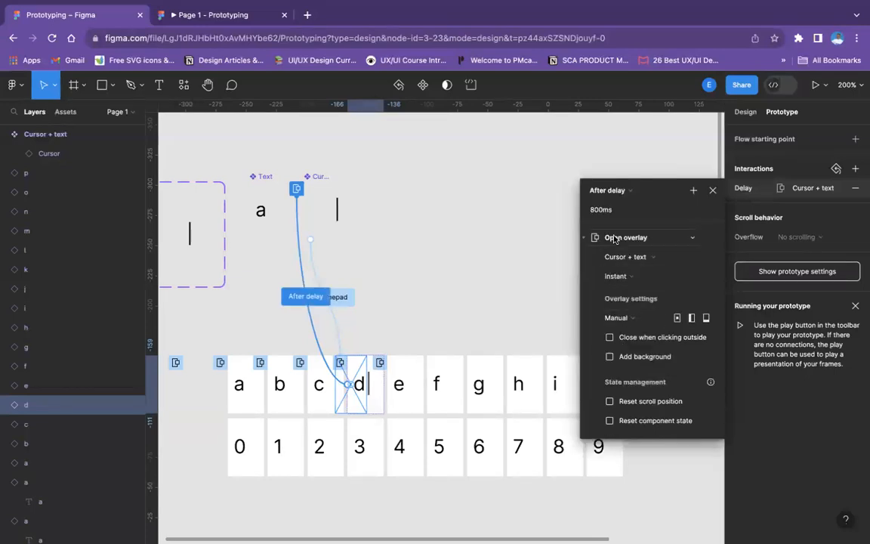
pyautogui.click(608, 209)
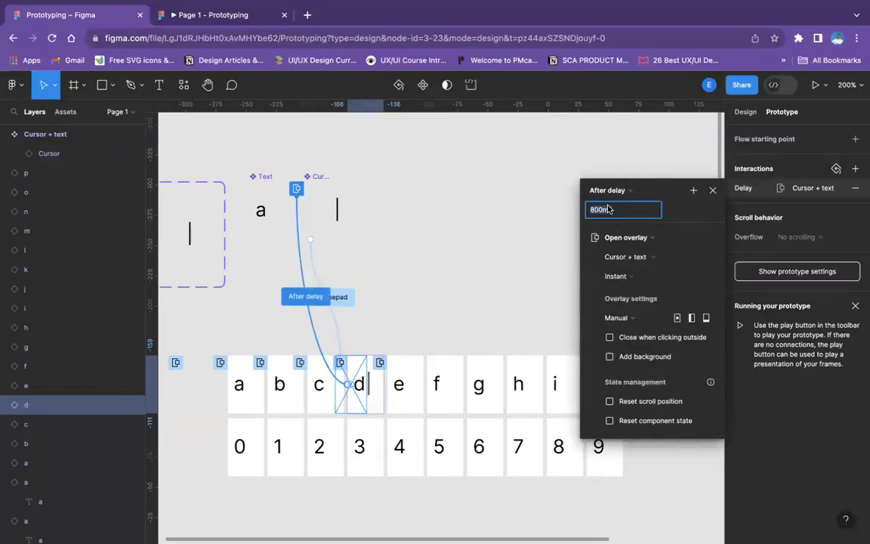
pyautogui.press('BackSpace')
pyautogui.write('1')
pyautogui.click(630, 318)
pyautogui.click(570, 287)
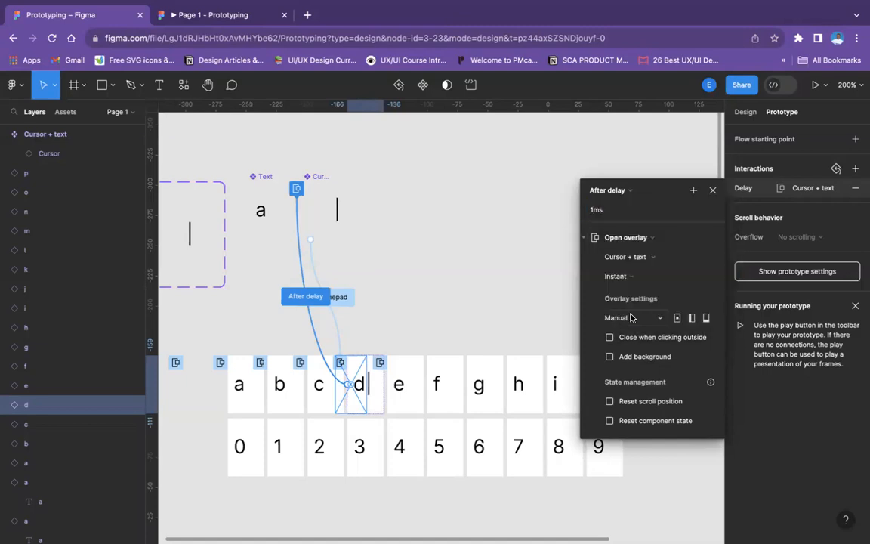
pyautogui.click(407, 382)
pyautogui.click(452, 382)
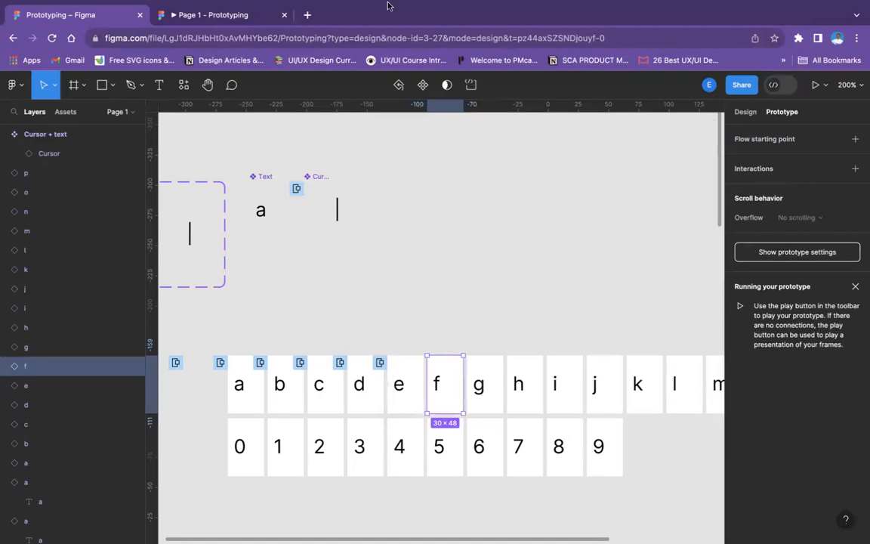
# Test the letter keys, including d and a, in the full-screen prototype preview and return to the design file
pyautogui.click(219, 14)
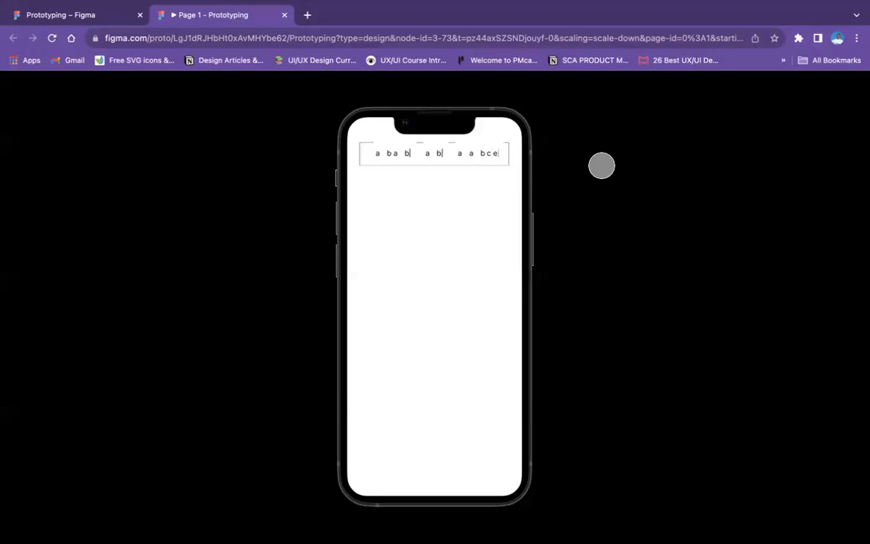
pyautogui.press('f')
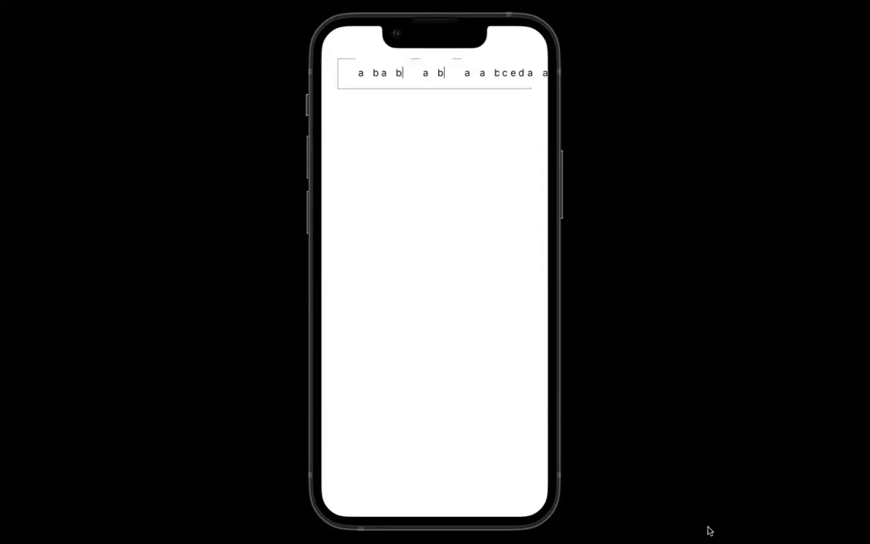
pyautogui.press('Escape')
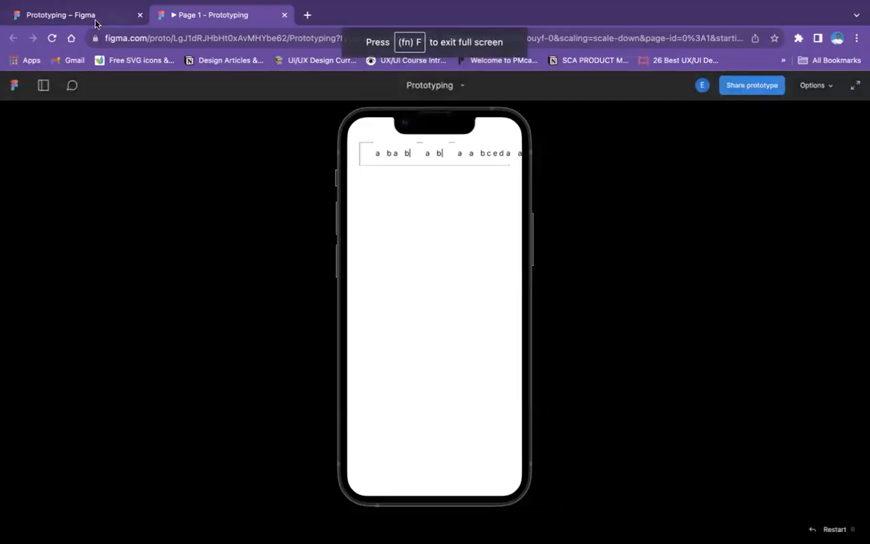
pyautogui.click(96, 22)
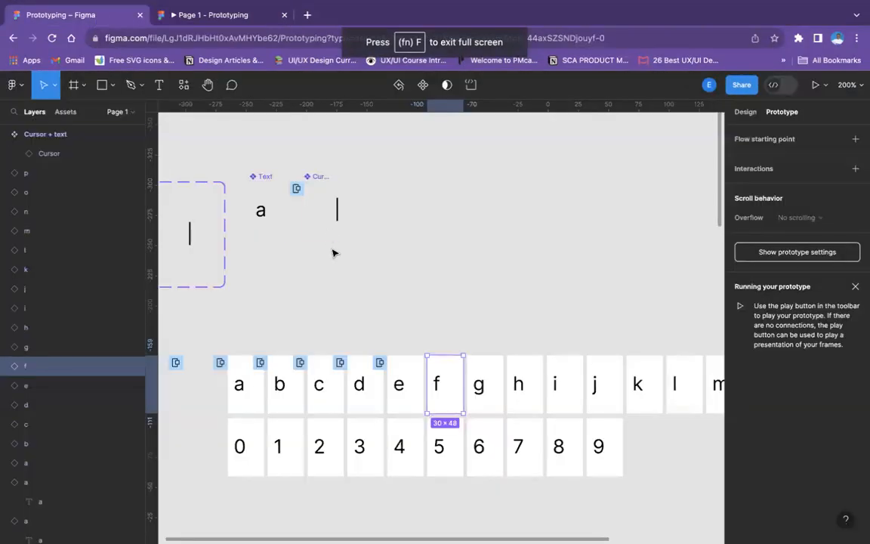
pyautogui.scroll(-5, 391, 314)
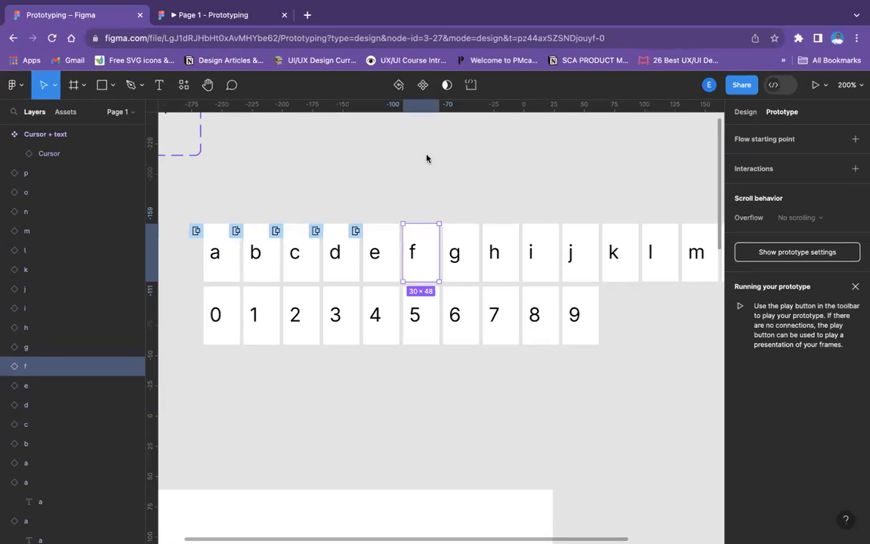
pyautogui.click(198, 16)
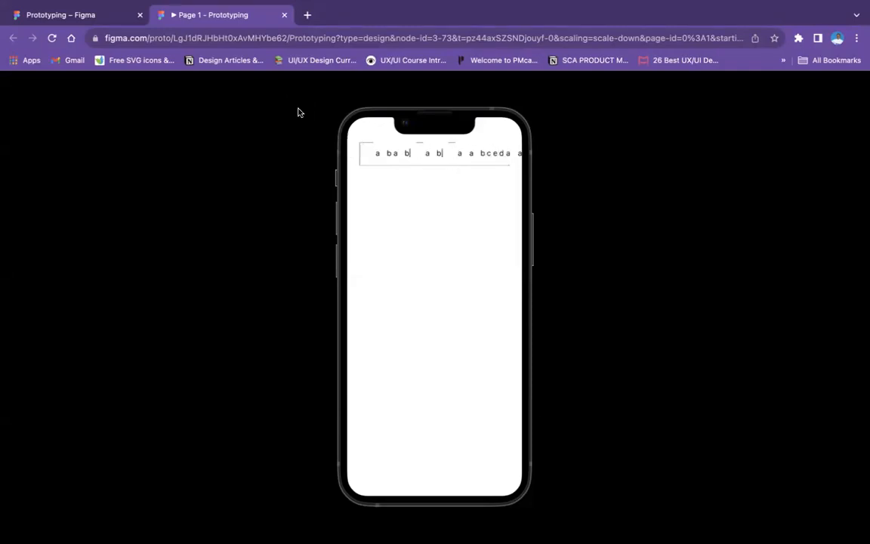
pyautogui.click(95, 15)
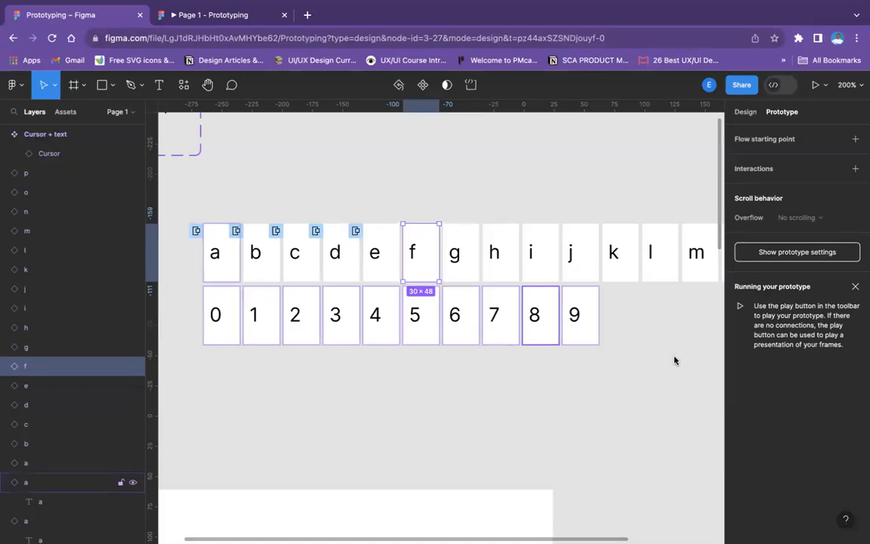
# Look over the rows of letter and number components on the canvas and the phone frame below them
pyautogui.hscroll(5, 528, 388)
pyautogui.scroll(-2, 528, 388)
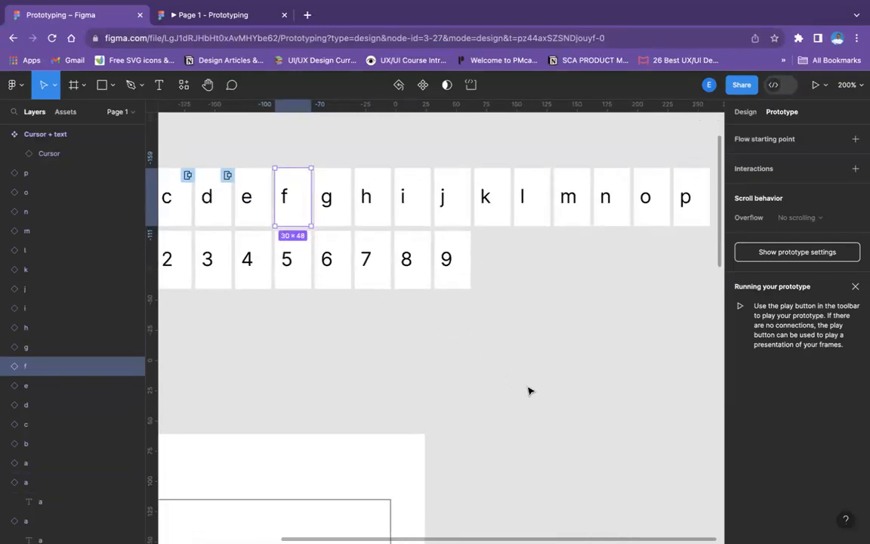
pyautogui.hscroll(3, 528, 390)
pyautogui.scroll(1, 528, 390)
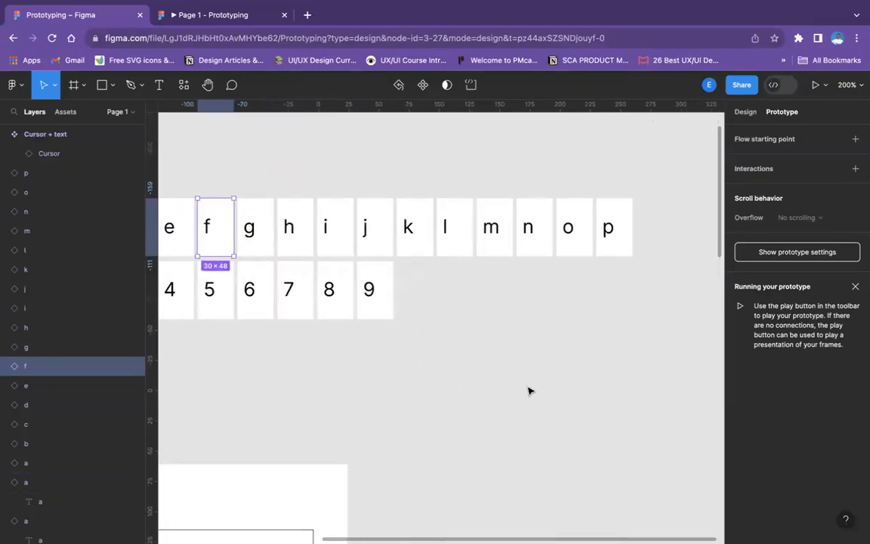
pyautogui.hscroll(3, 481, 296)
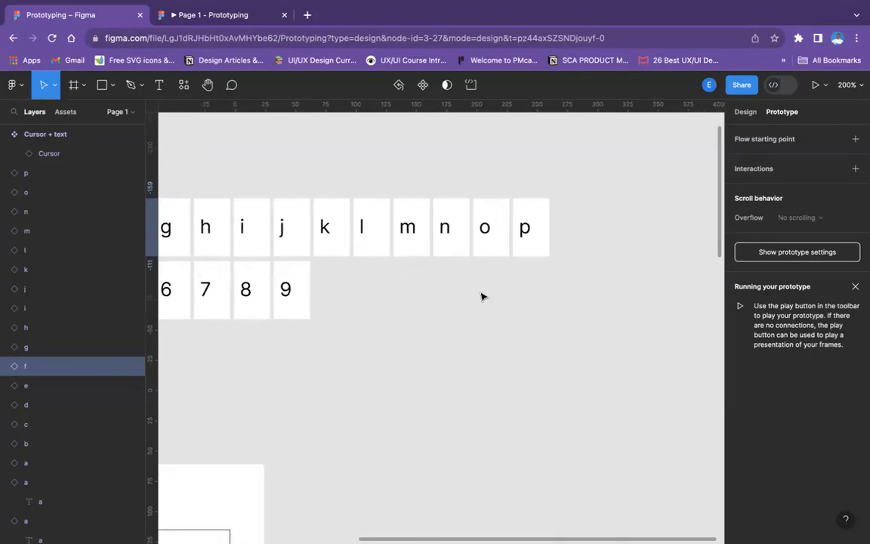
pyautogui.hscroll(-5, 482, 296)
pyautogui.scroll(-1, 482, 295)
pyautogui.hscroll(-7, 482, 296)
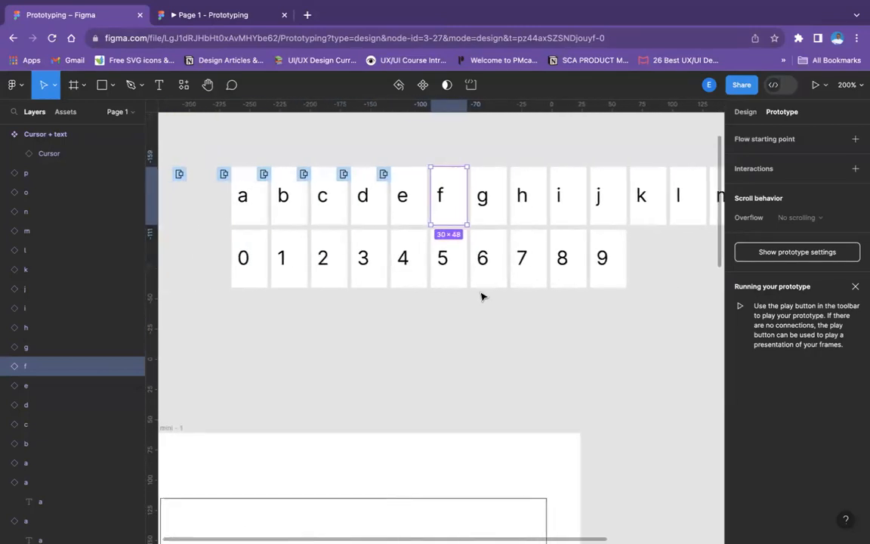
pyautogui.hotkey('shift', '0')
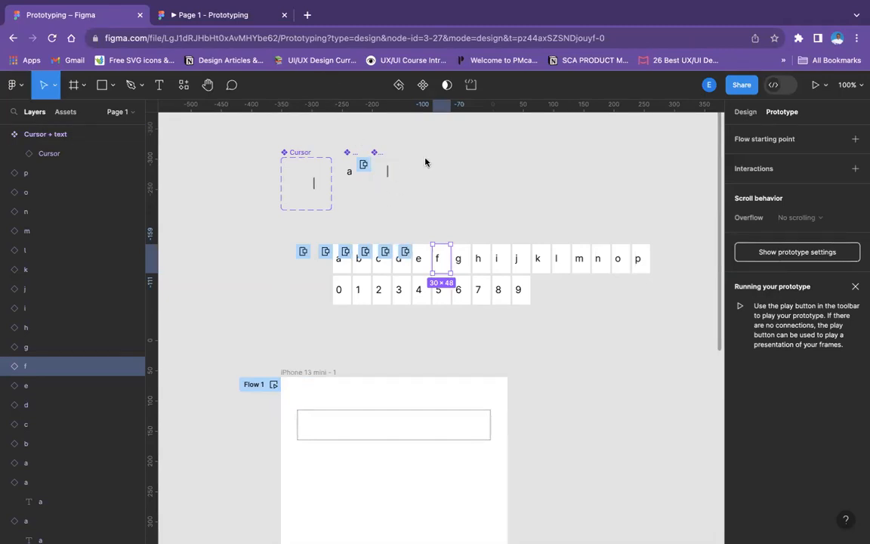
# Select the Cursor + text component and examine its key interactions and connections close up
pyautogui.click(377, 154)
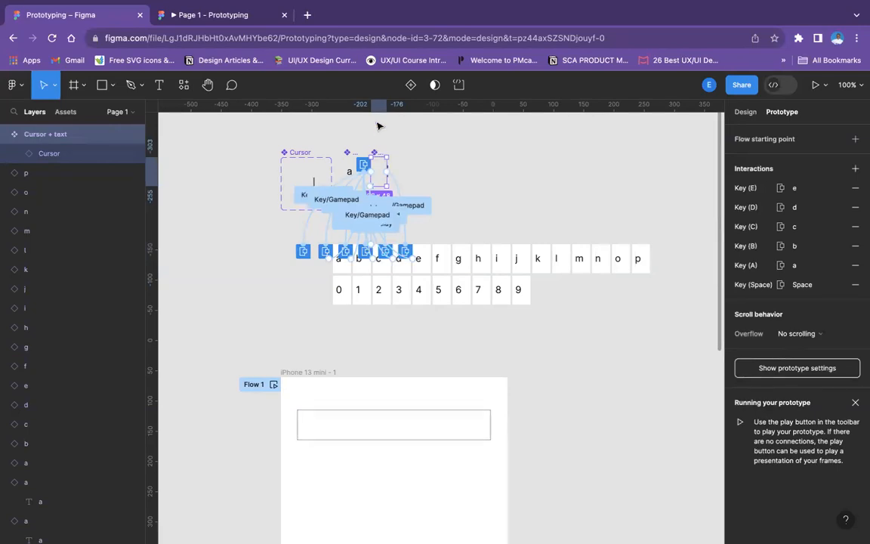
pyautogui.press('super+equal')
pyautogui.press('super+equal')
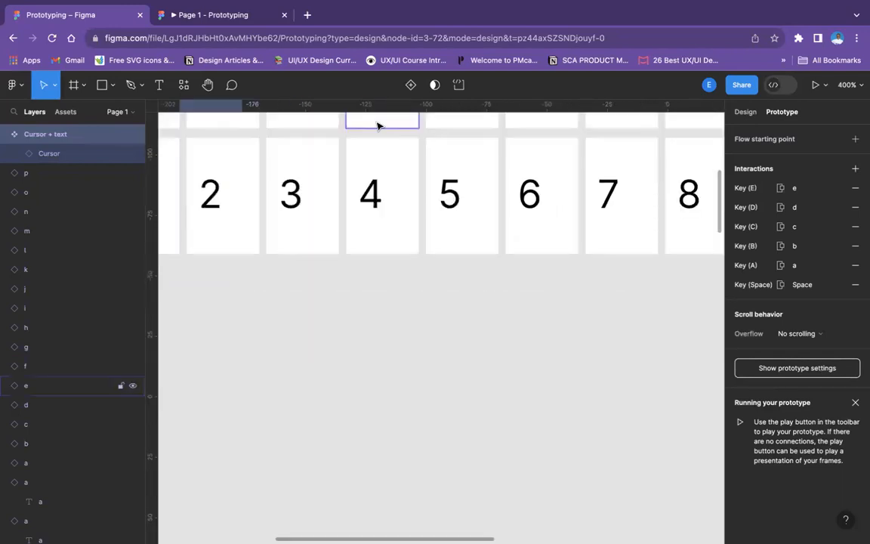
pyautogui.scroll(10, 351, 208)
pyautogui.scroll(-5, 350, 209)
pyautogui.hscroll(-3, 350, 209)
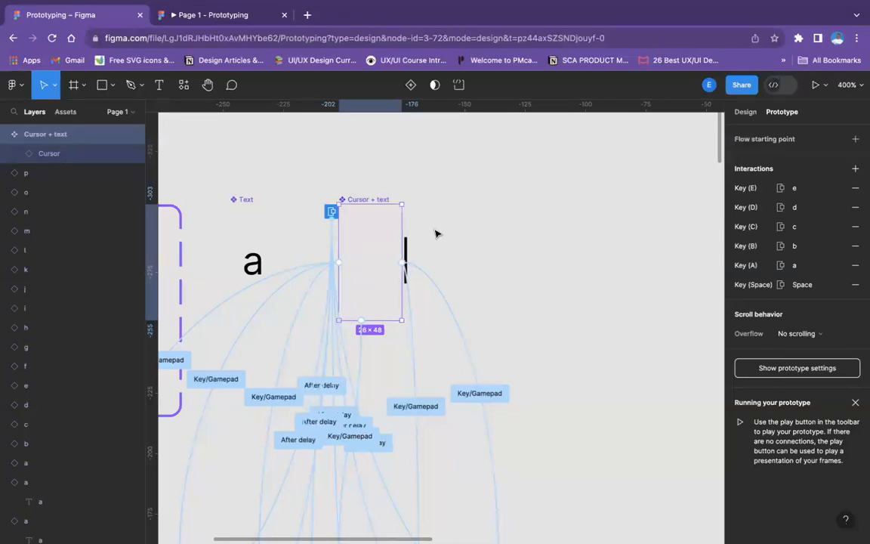
# Examine the key and after-delay connections between the Cursor + text component and the letter components, along with the number components below
pyautogui.scroll(-5, 382, 272)
pyautogui.hscroll(-3, 381, 272)
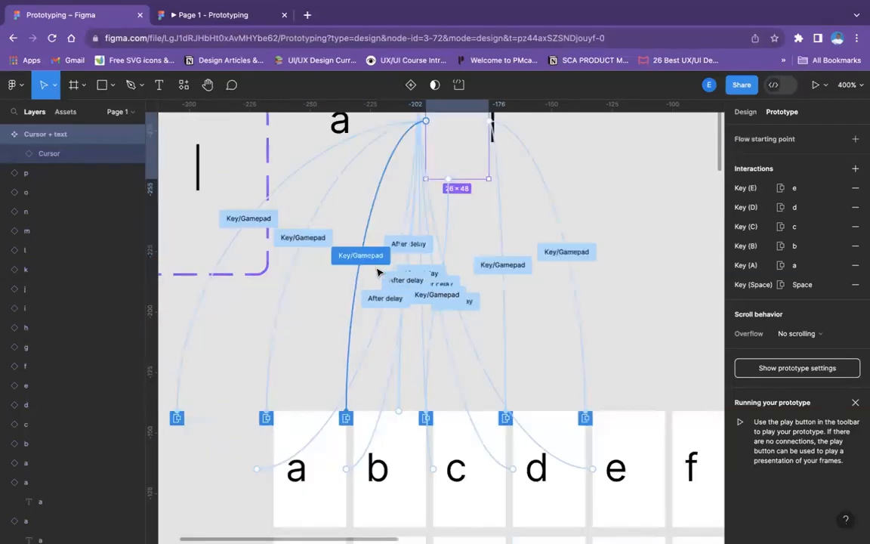
pyautogui.scroll(-5, 378, 272)
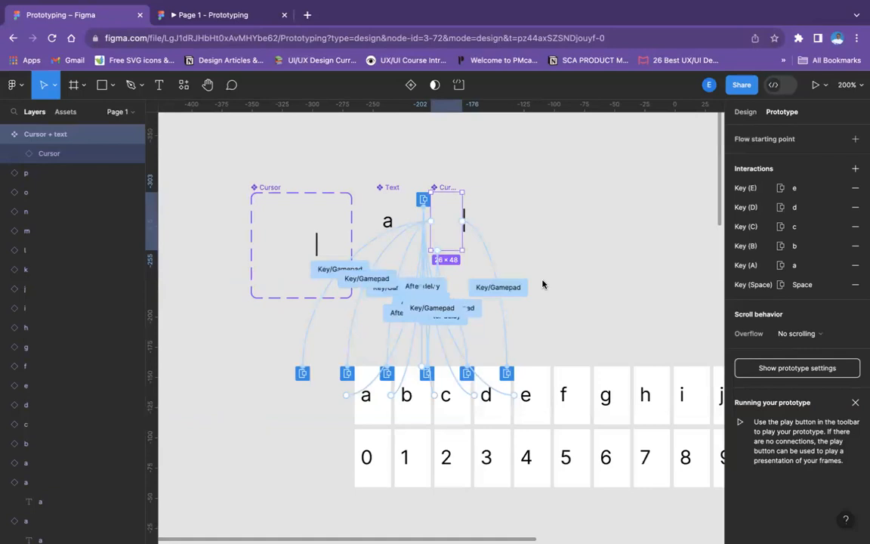
pyautogui.scroll(-2, 543, 284)
pyautogui.hscroll(3, 543, 284)
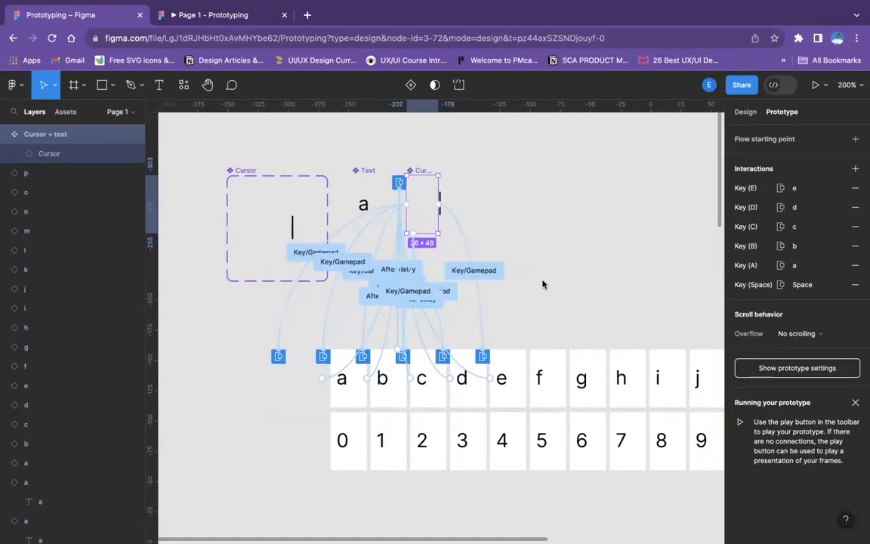
pyautogui.scroll(-5, 542, 284)
pyautogui.hscroll(5, 543, 284)
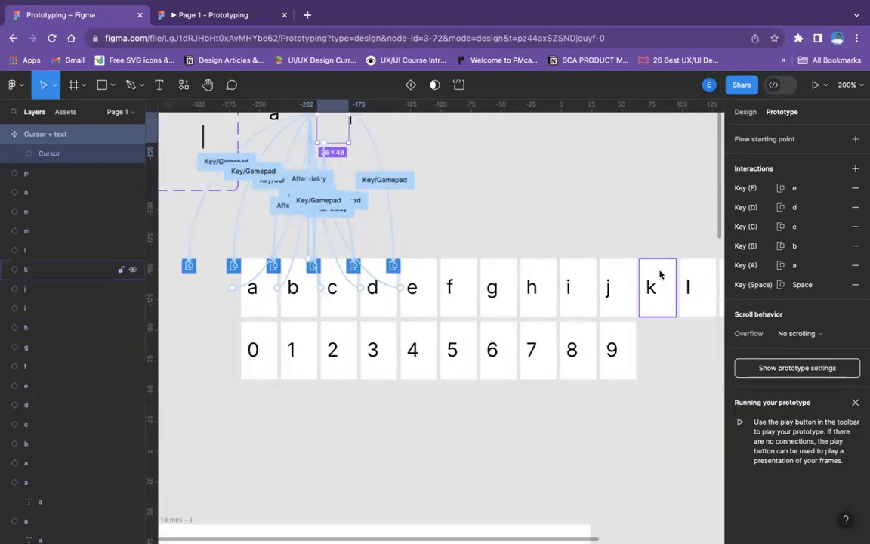
pyautogui.hscroll(4, 597, 305)
pyautogui.scroll(-1, 597, 305)
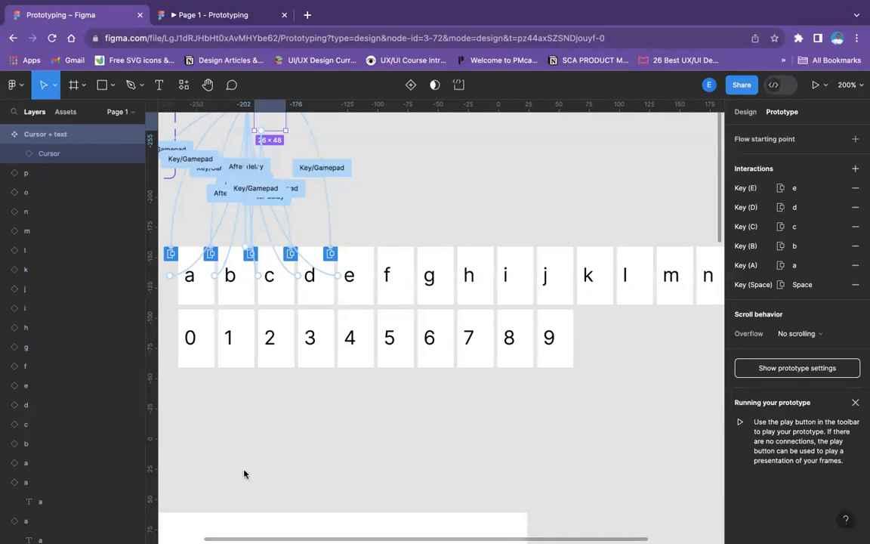
pyautogui.scroll(2, 375, 350)
pyautogui.hscroll(-2, 374, 349)
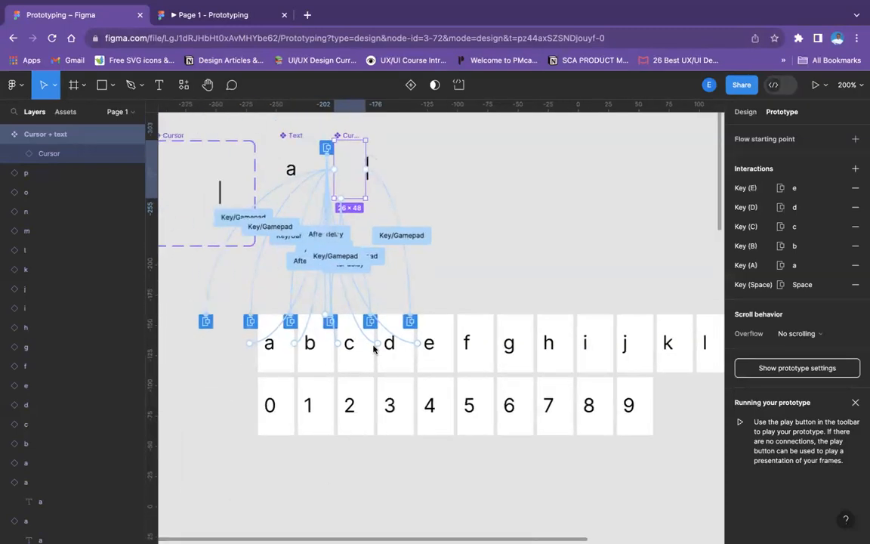
pyautogui.hscroll(2, 287, 264)
pyautogui.scroll(-2, 287, 264)
pyautogui.hscroll(2, 287, 265)
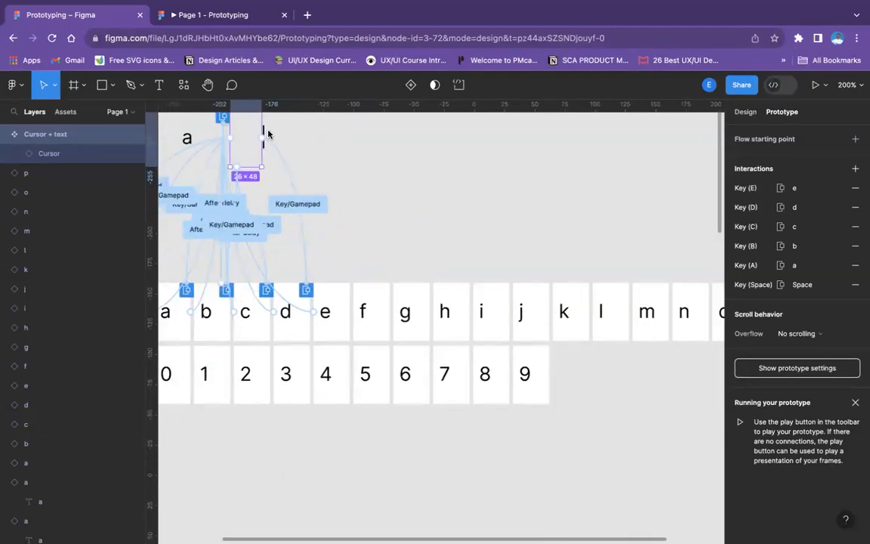
pyautogui.scroll(3, 265, 132)
pyautogui.hscroll(-3, 264, 132)
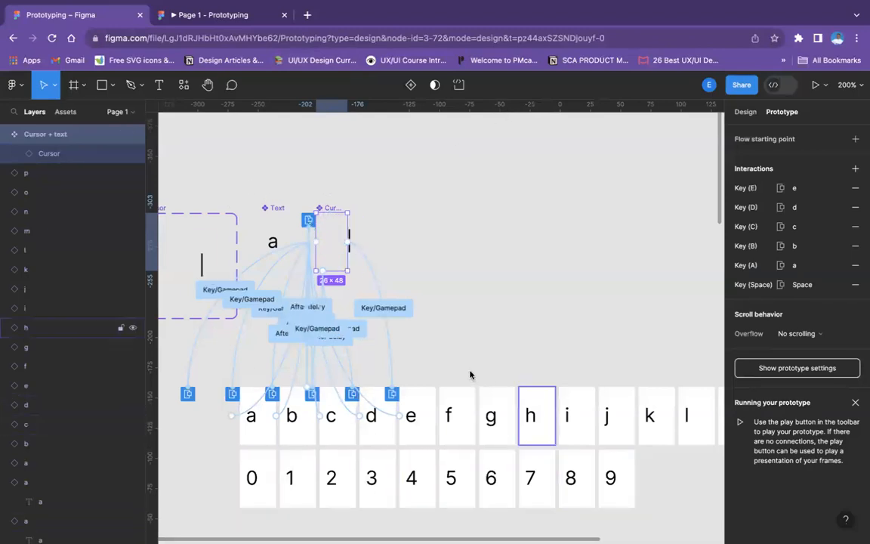
pyautogui.scroll(-3, 336, 423)
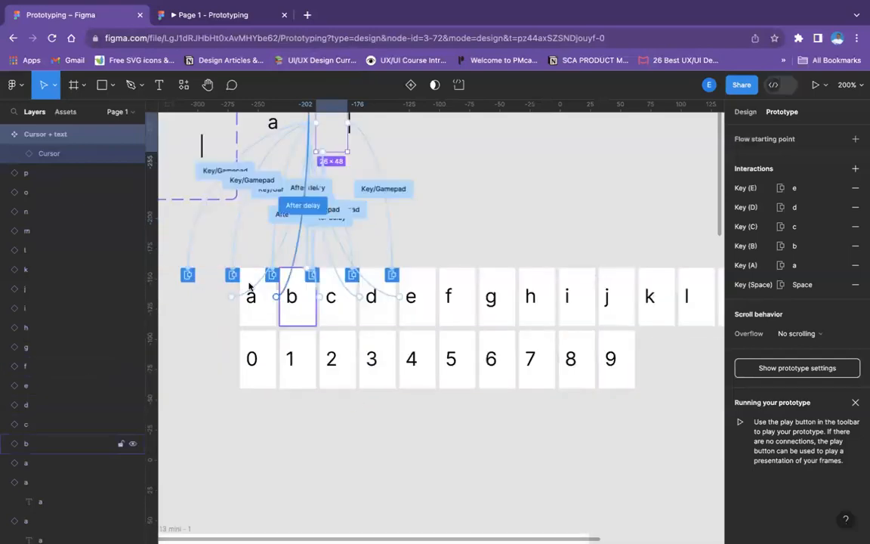
# Check the letters and cursors in the phone's text field in the prototype preview and return to the design file
pyautogui.click(234, 15)
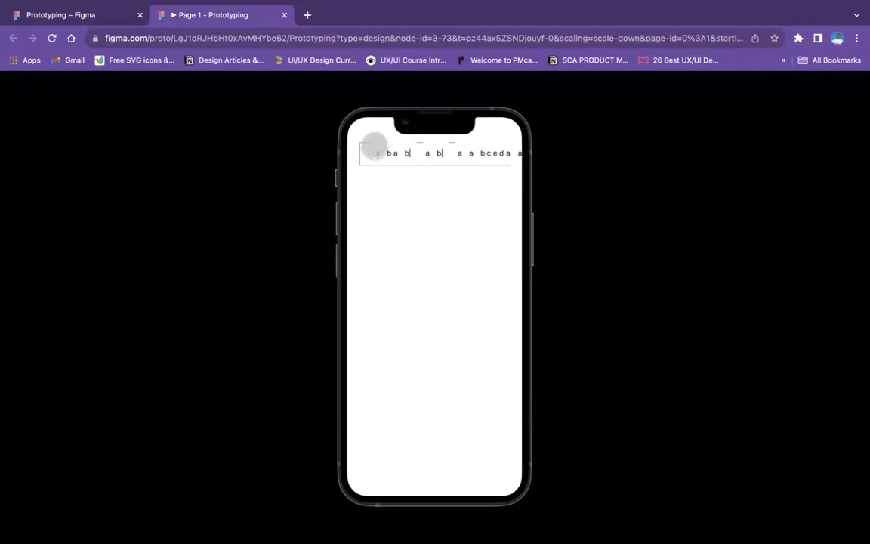
pyautogui.click(100, 15)
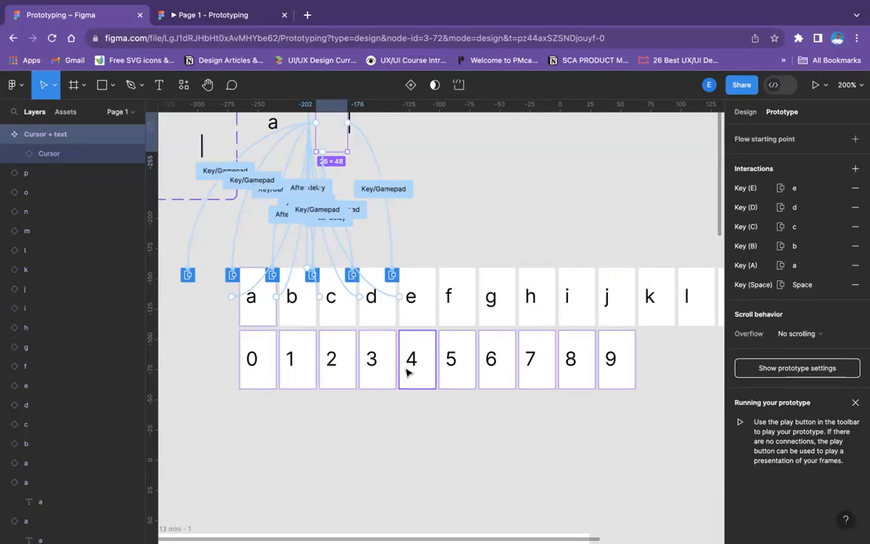
# Look over the full letter and number rows and the iPhone 13 mini frame, and reselect the Cursor + text component
pyautogui.hscroll(3, 355, 405)
pyautogui.hscroll(4, 355, 407)
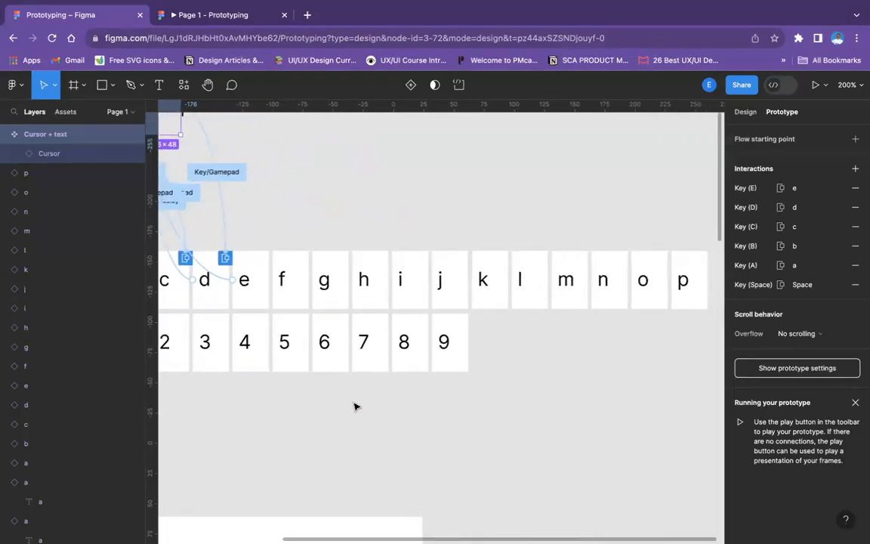
pyautogui.hotkey('shift', '0')
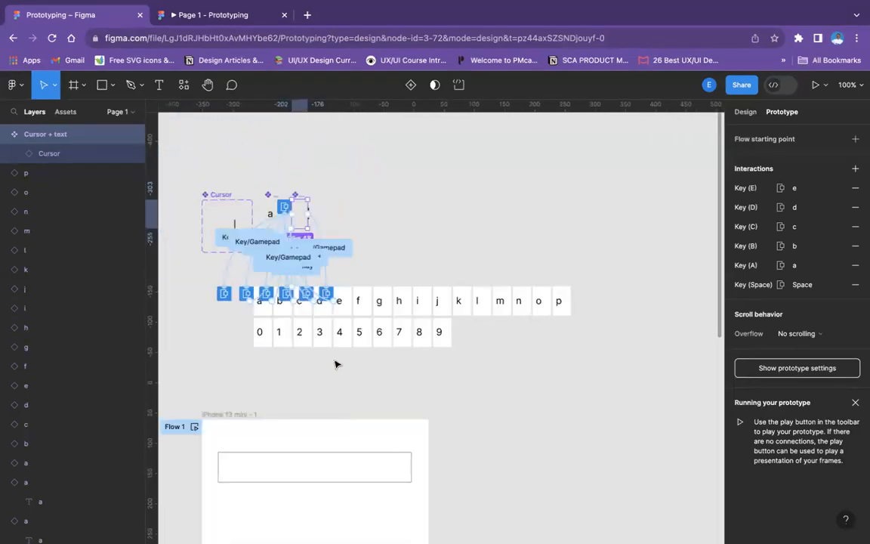
pyautogui.scroll(-3, 336, 364)
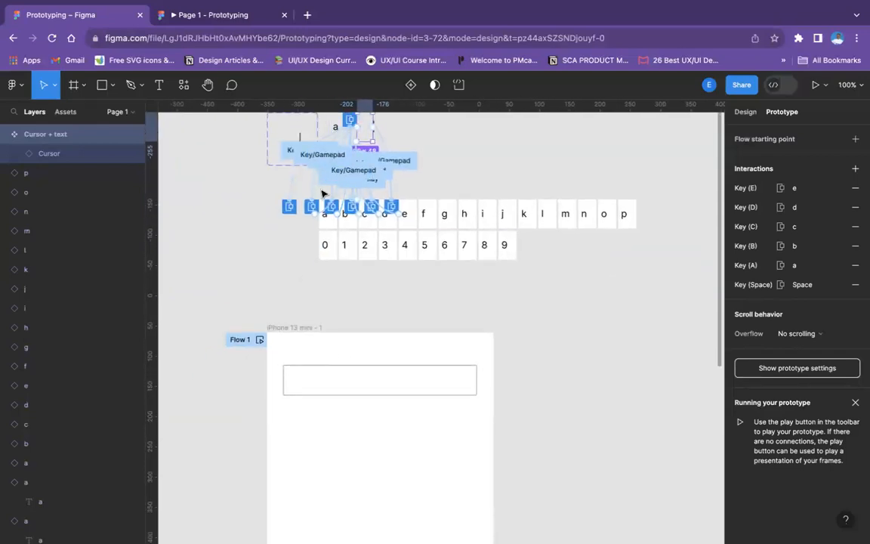
pyautogui.scroll(3, 324, 195)
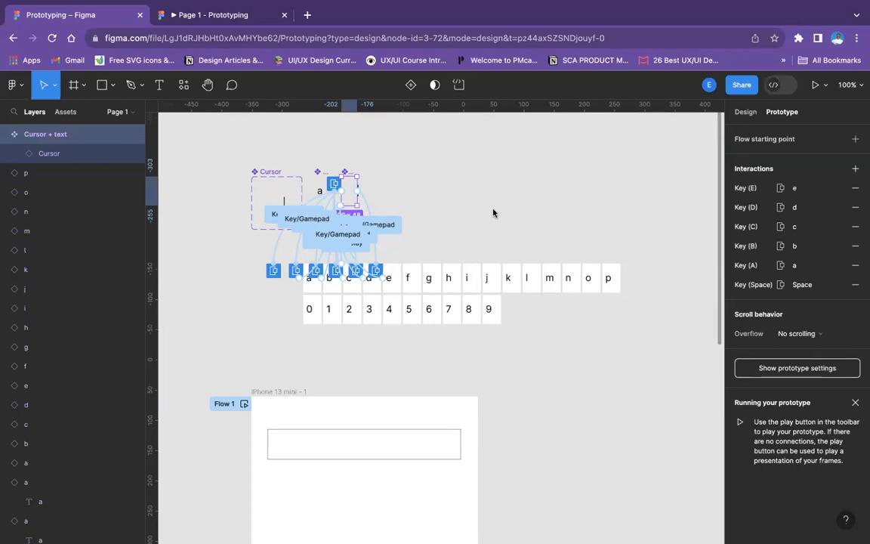
pyautogui.click(358, 179)
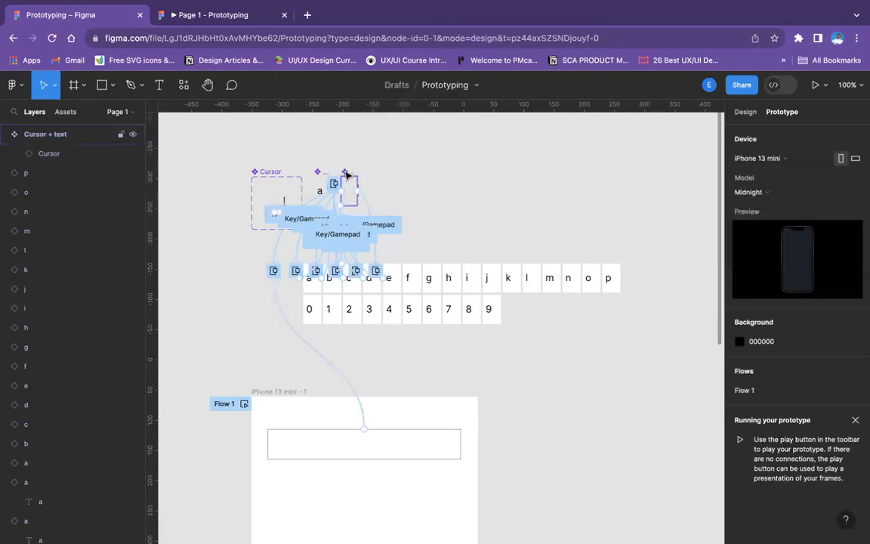
pyautogui.click(346, 179)
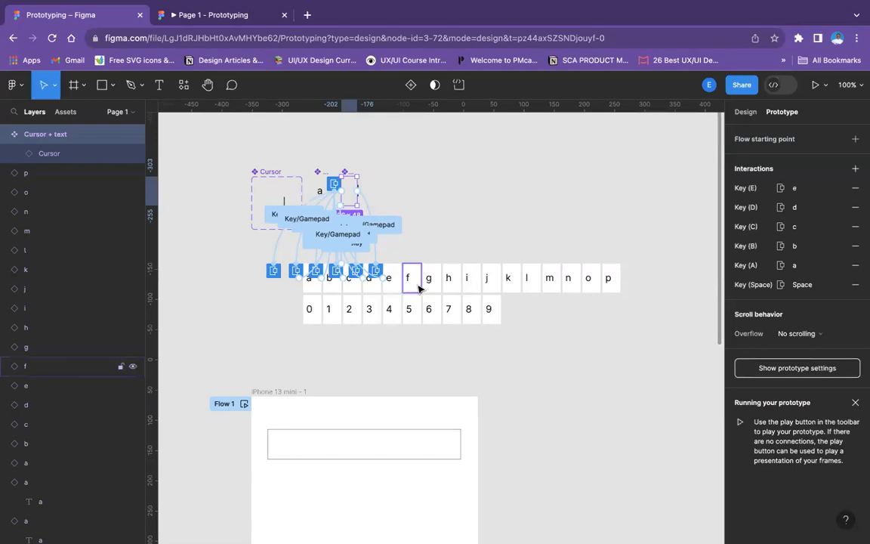